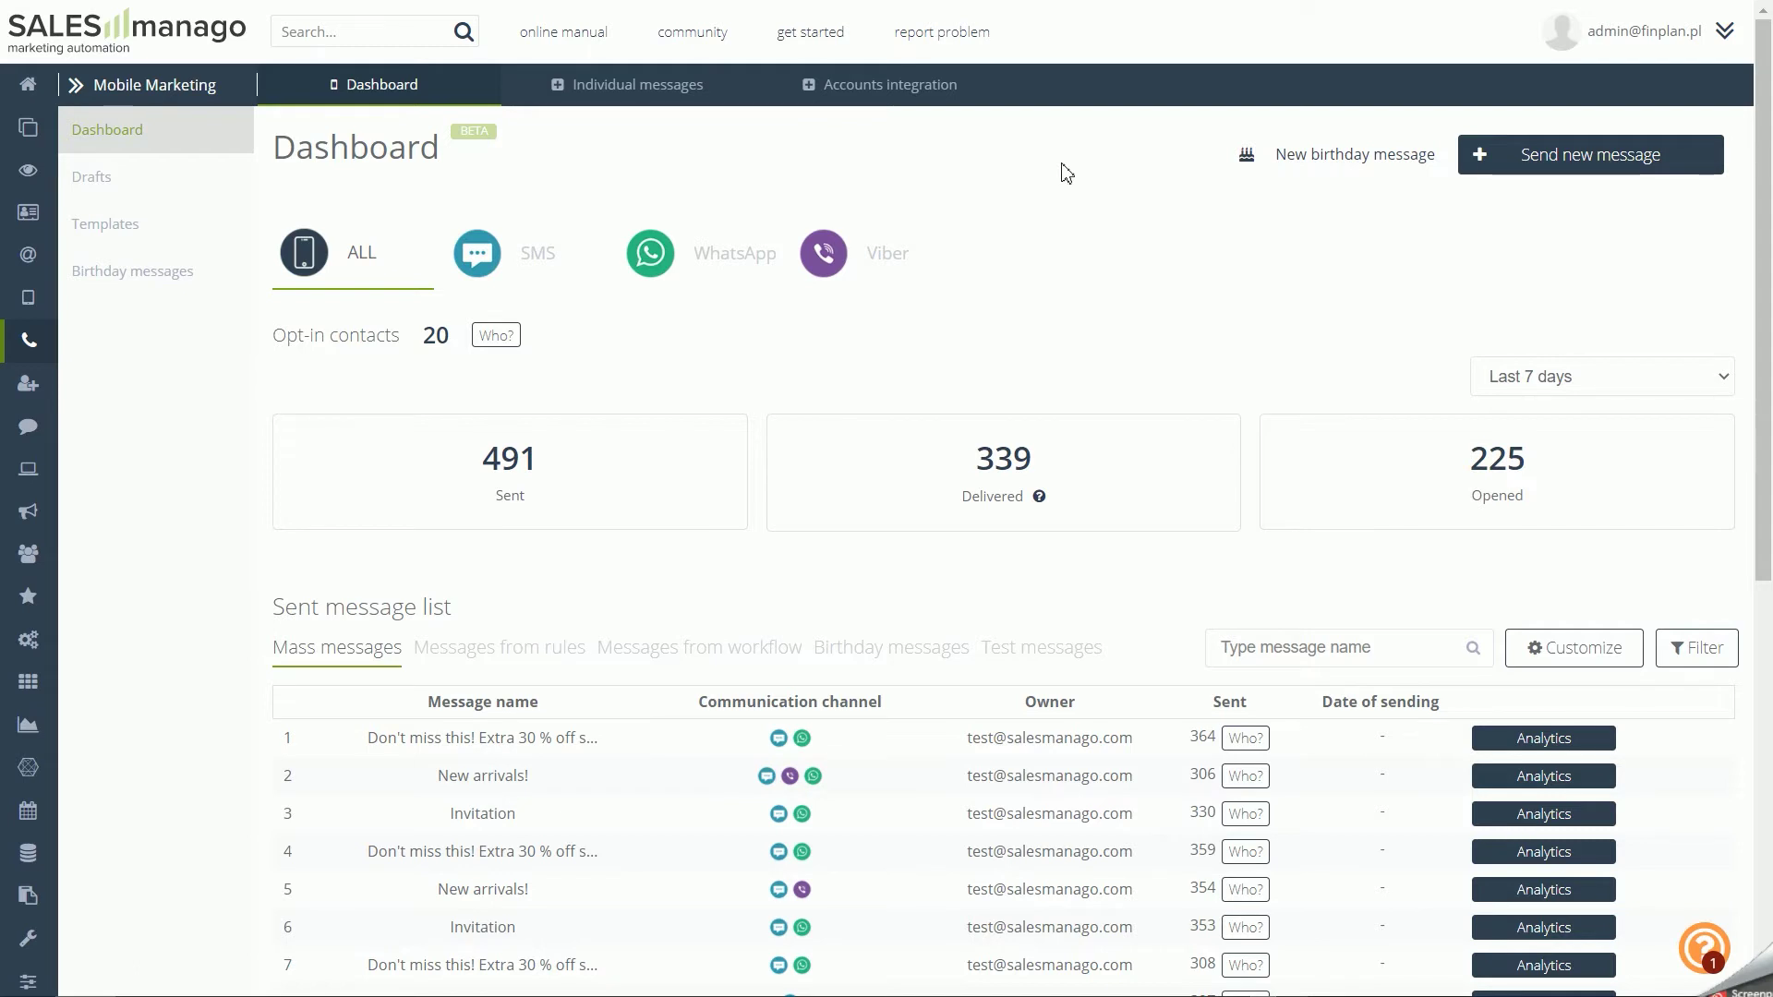
Open the channel Accounts integration page from the navigation sidebar.
{"action": "left_click", "coordinate": [78, 85]}
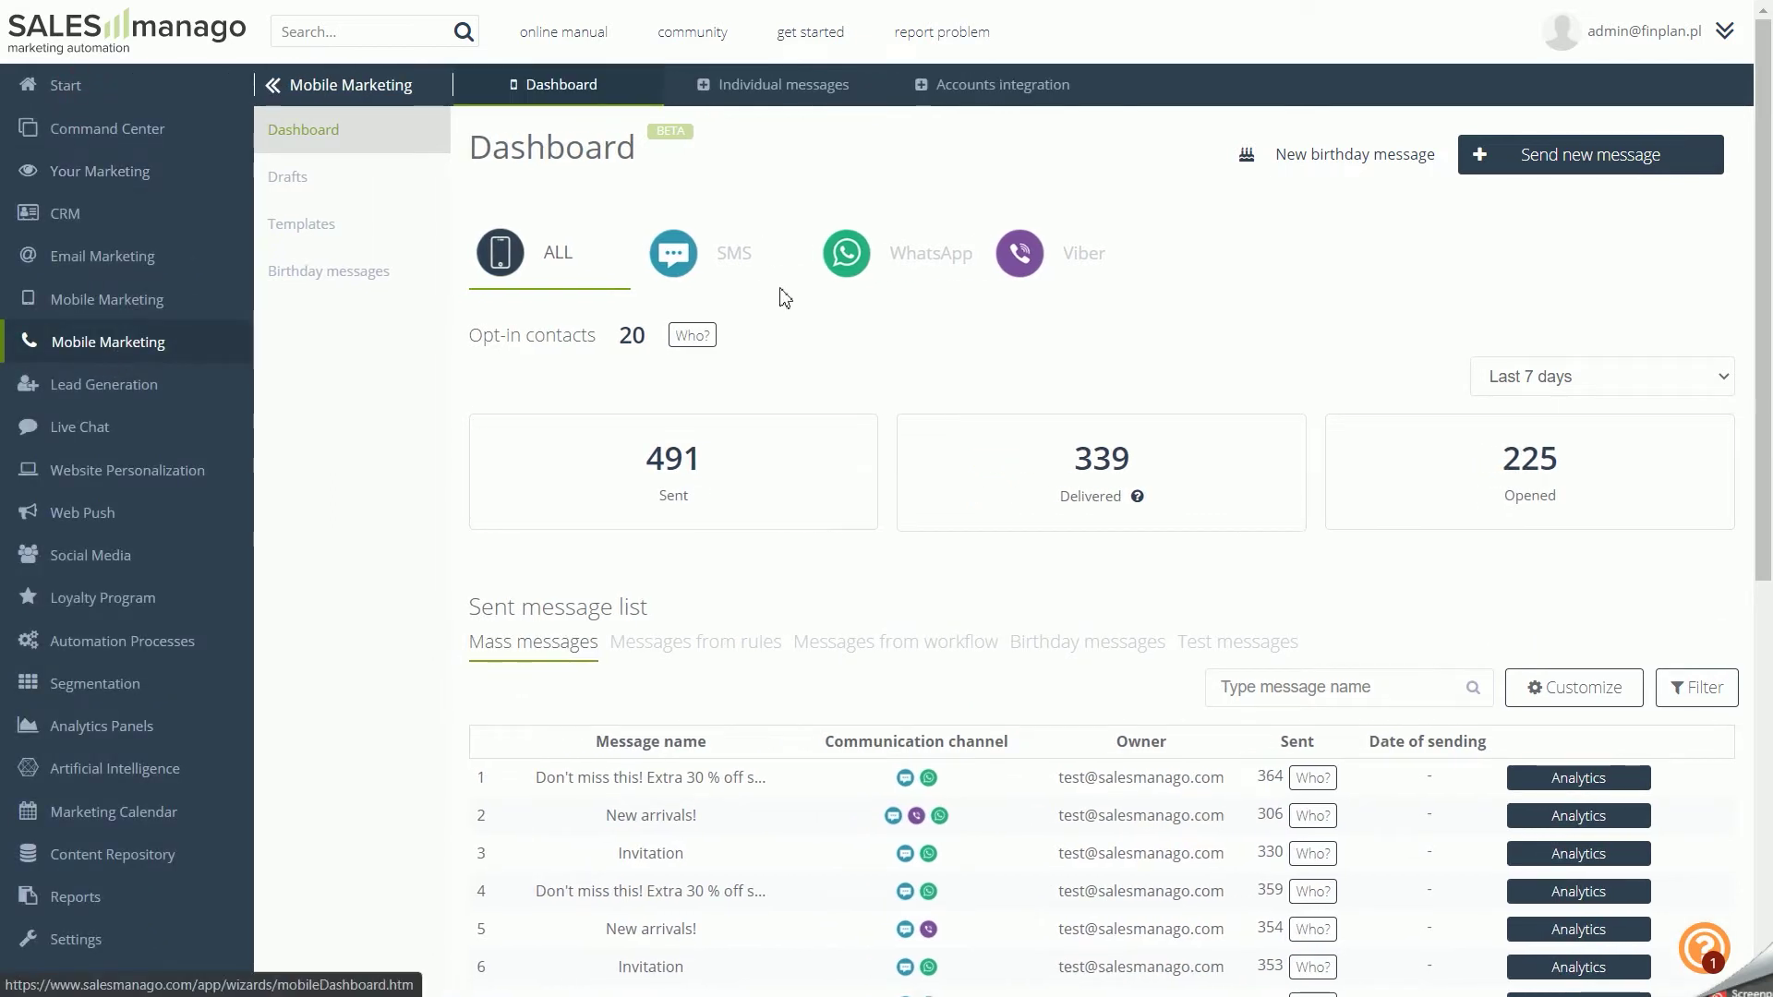
{"action": "left_click", "coordinate": [997, 86]}
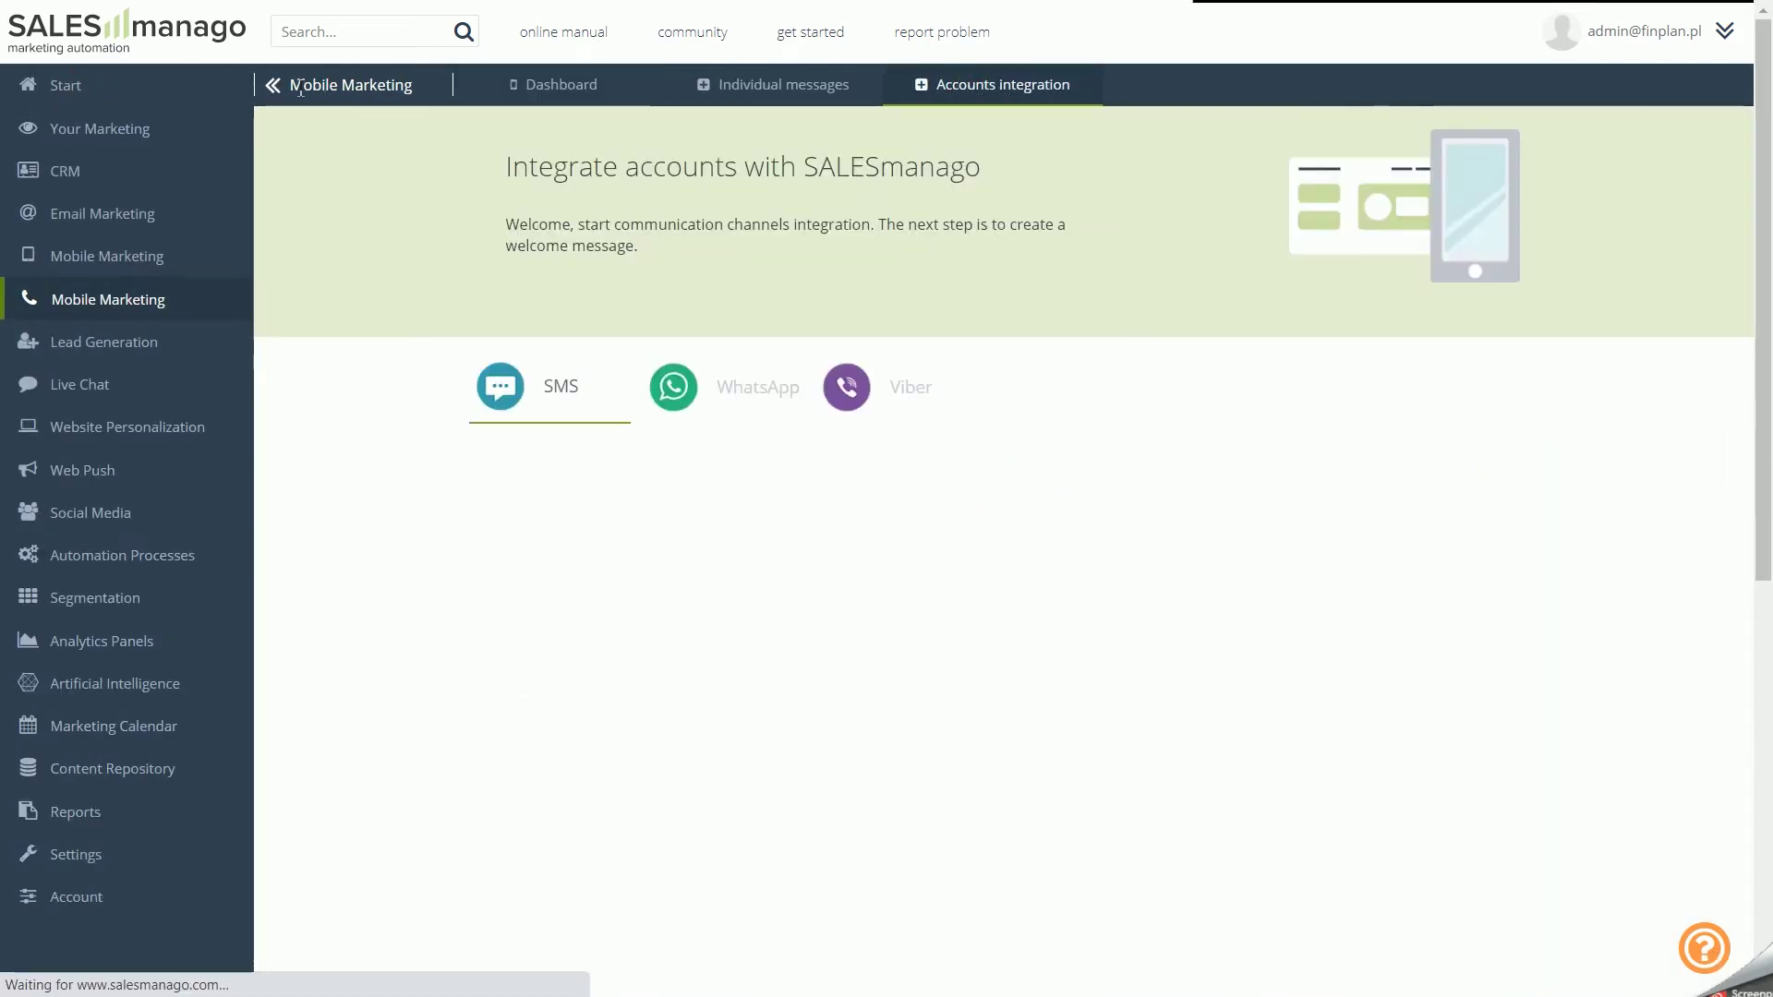
{"action": "left_click", "coordinate": [300, 90]}
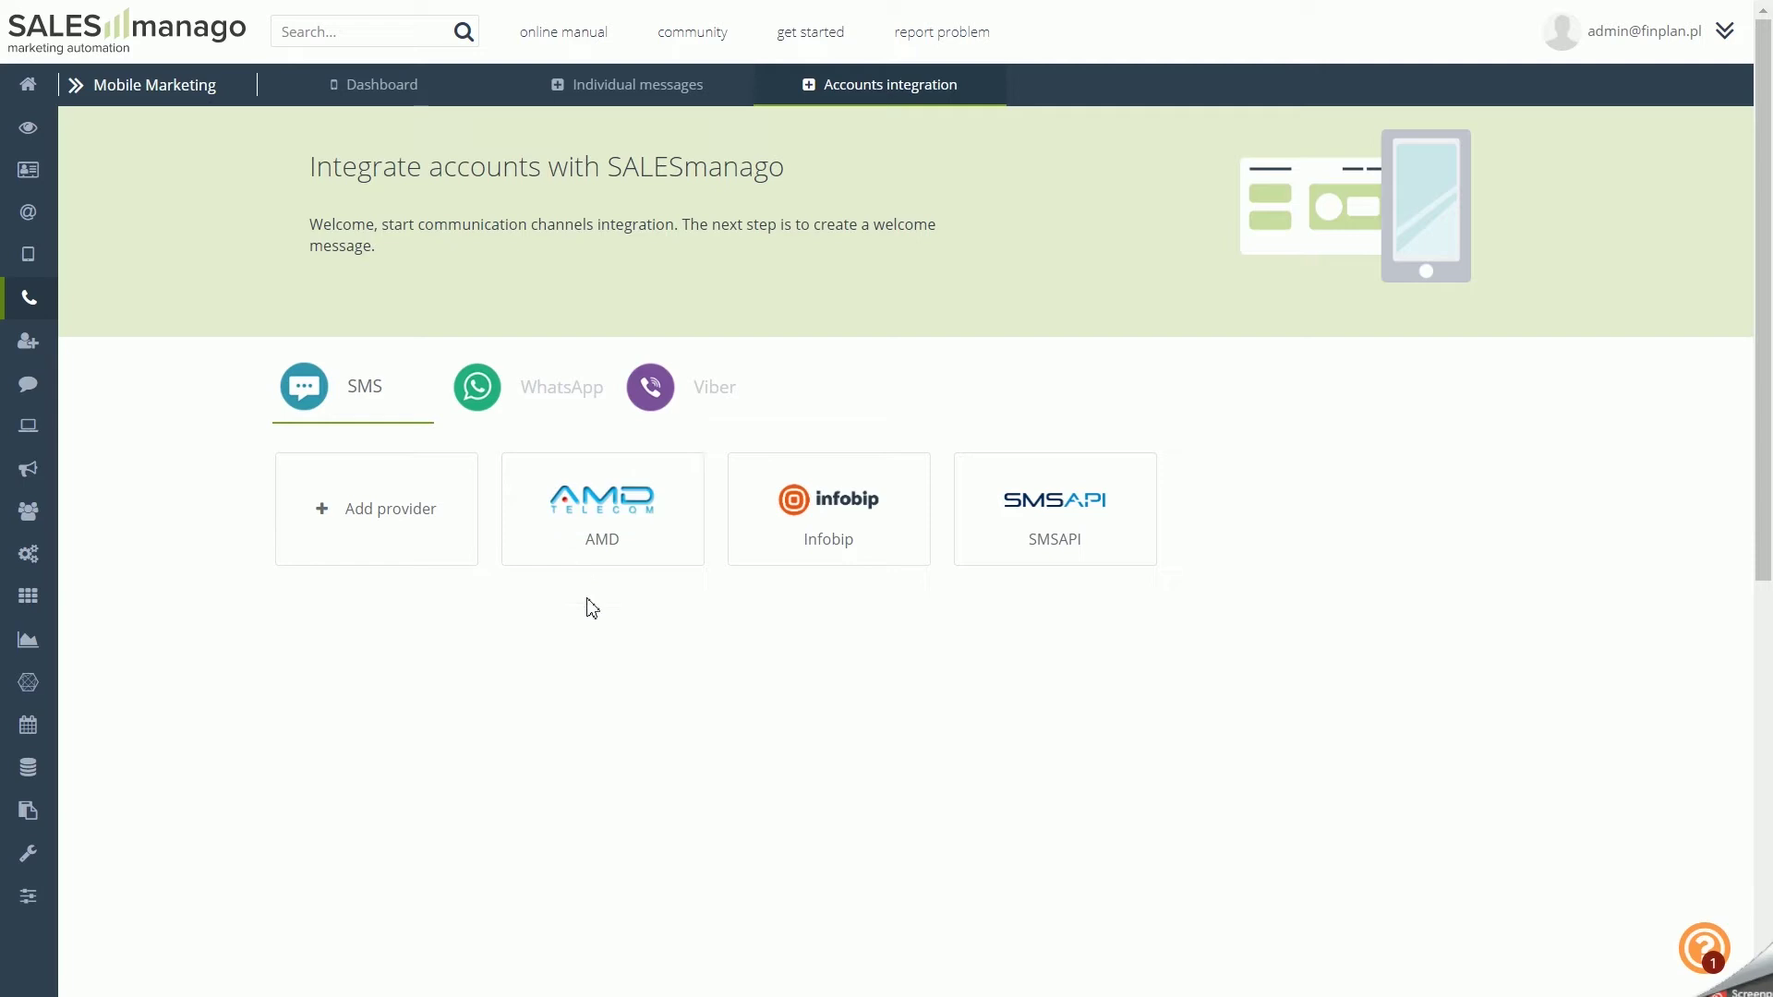
Show the full SMS provider list, try the country filter, then switch to the WhatsApp providers.
{"action": "left_click", "coordinate": [415, 513]}
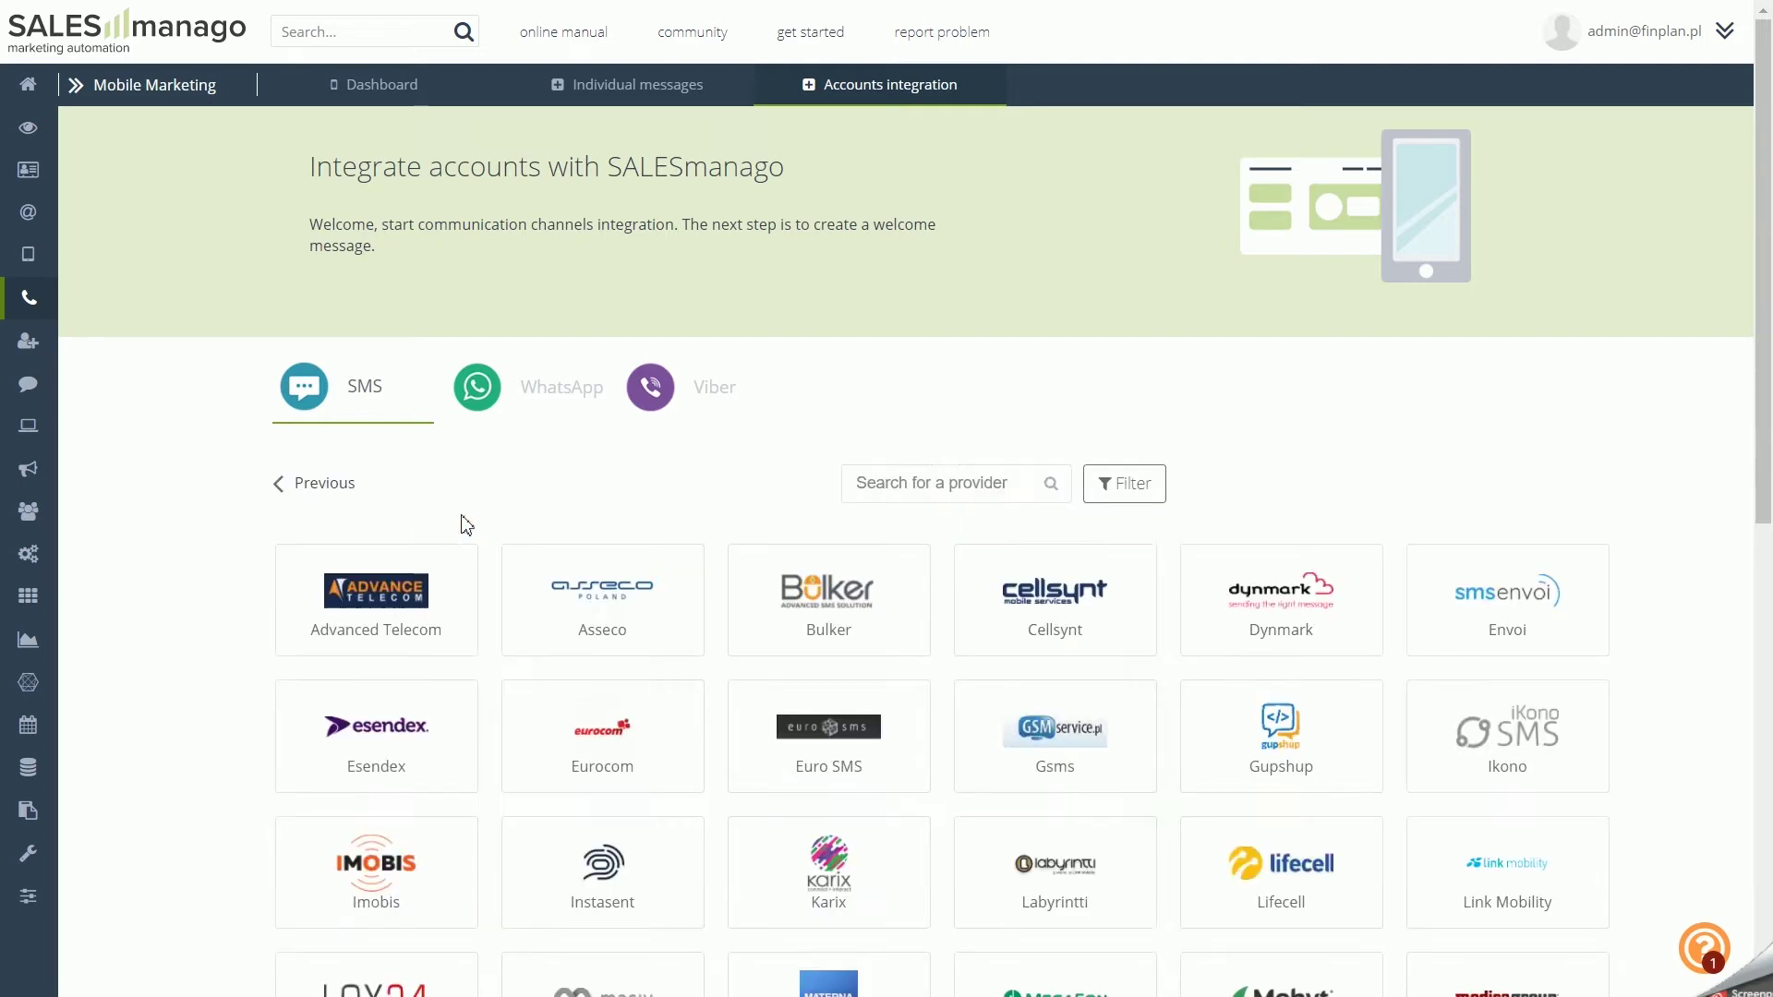
{"action": "scroll", "coordinate": [973, 383], "scroll_direction": "down", "scroll_amount": 1}
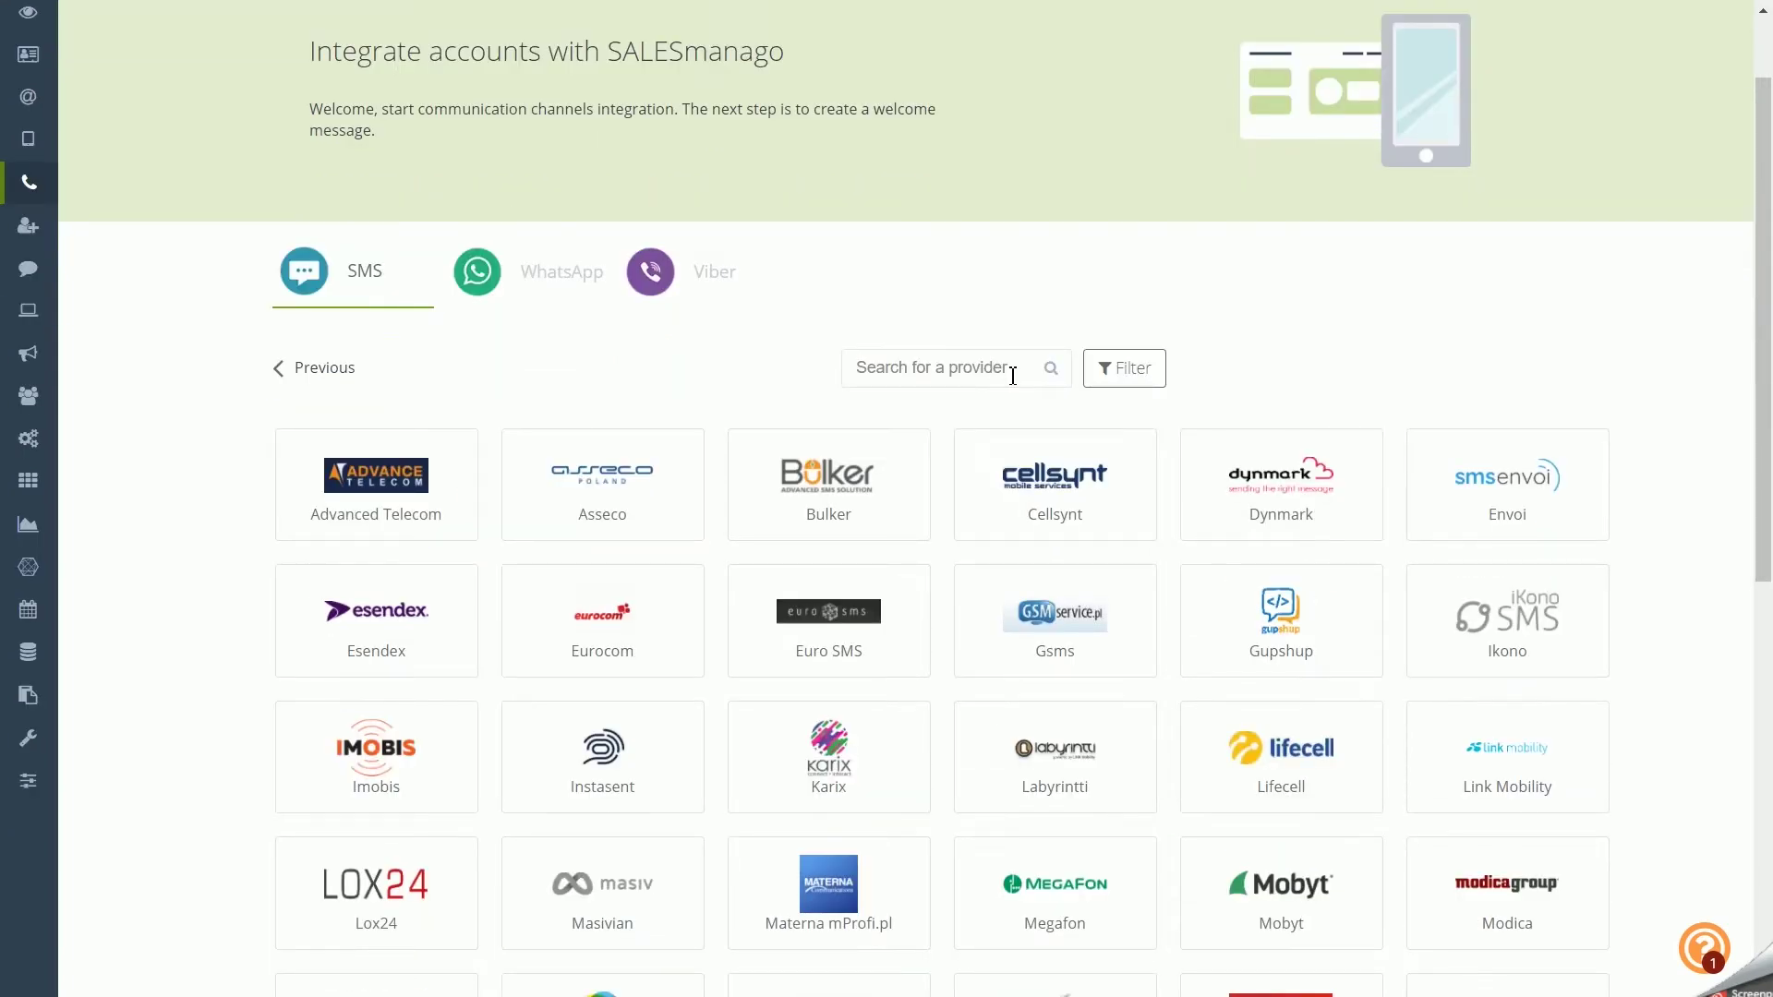
{"action": "left_click", "coordinate": [1123, 374]}
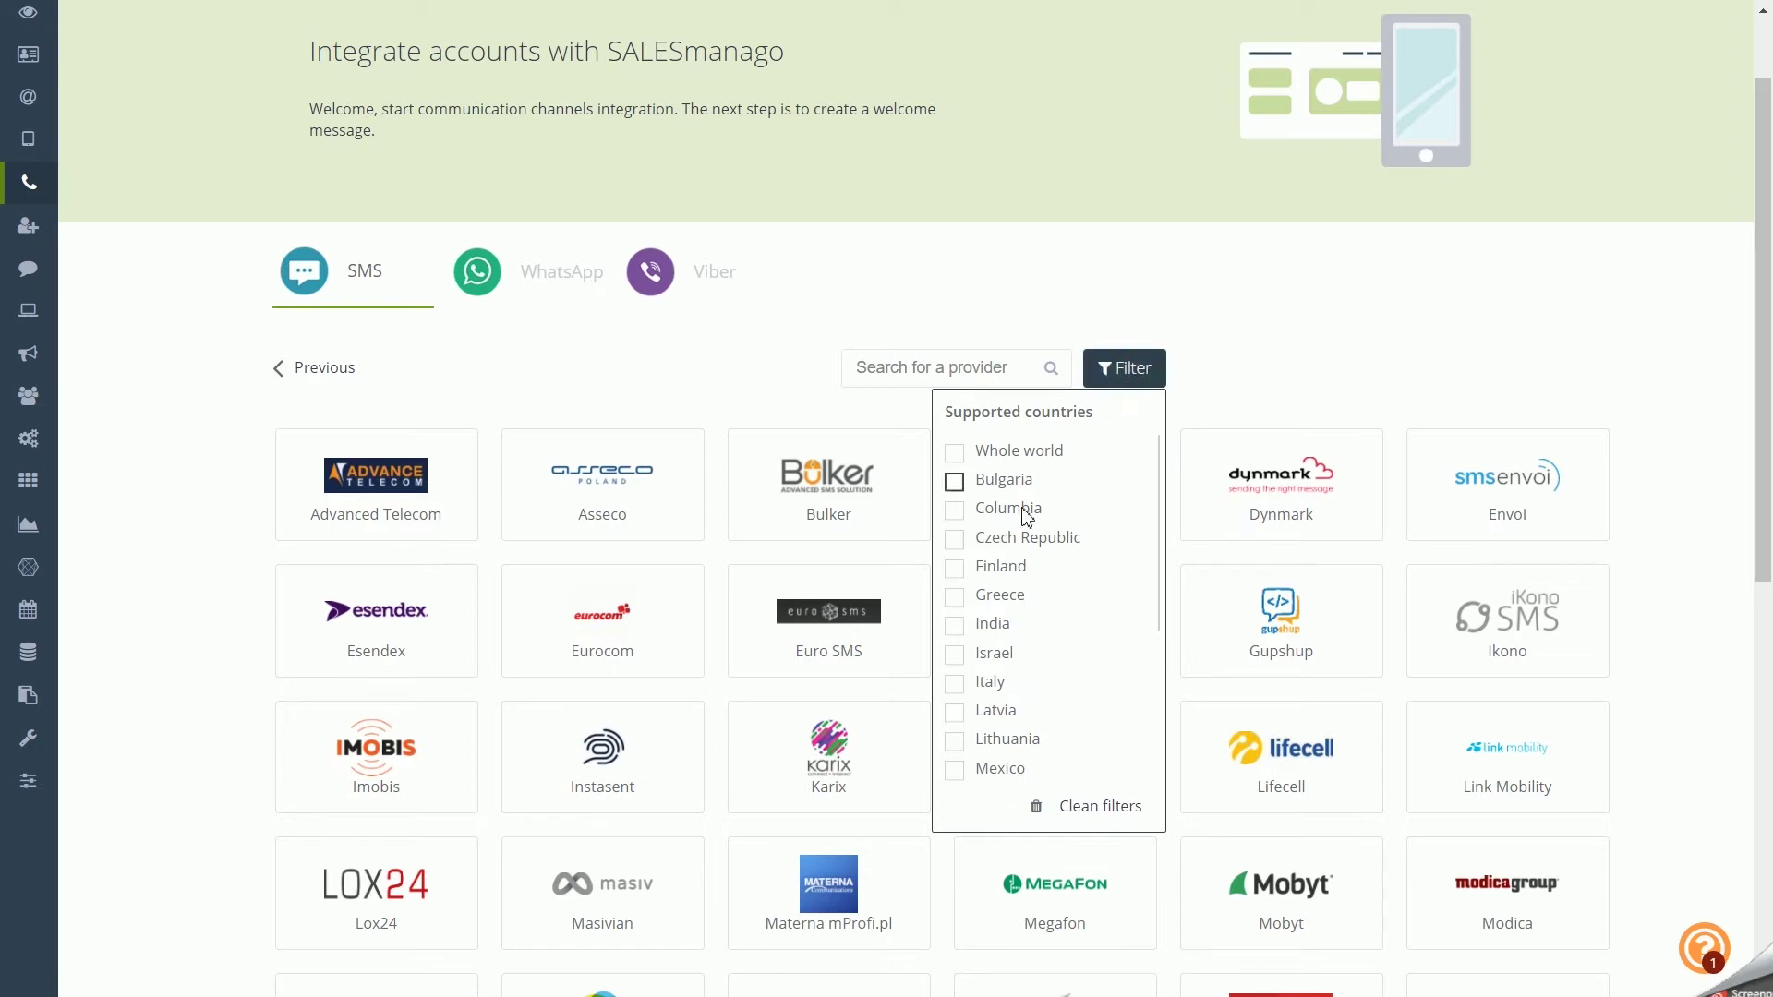
{"action": "left_click", "coordinate": [1154, 370]}
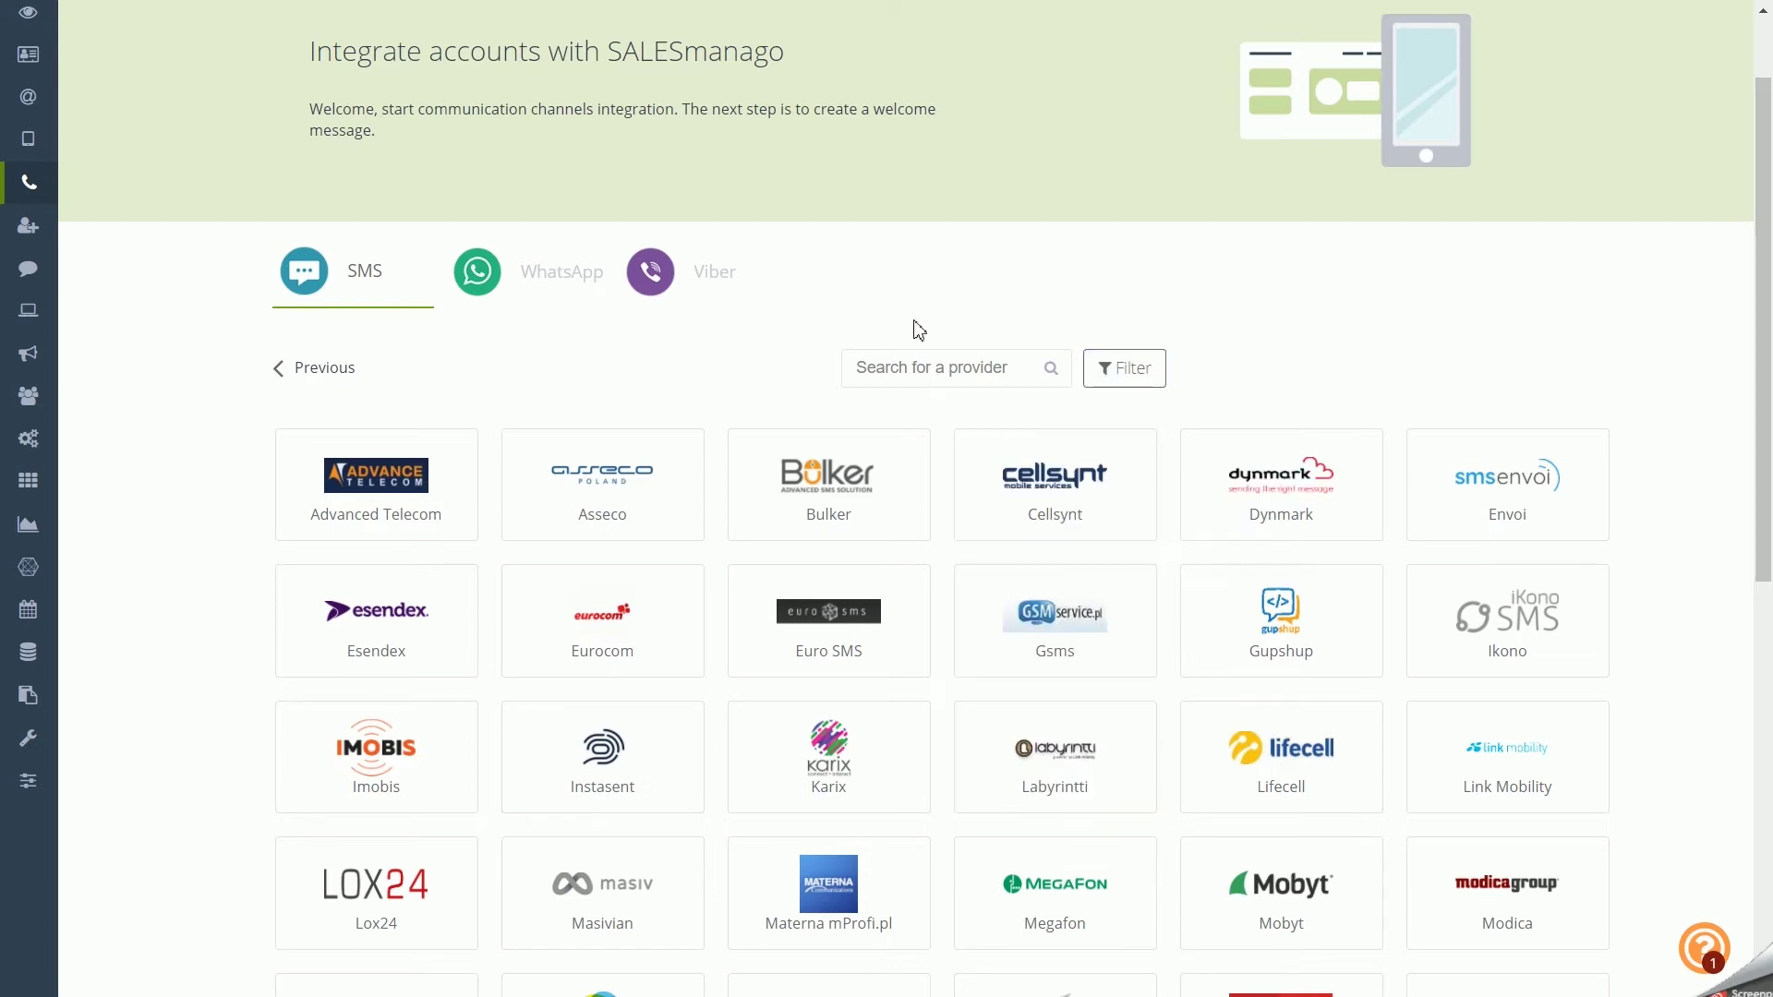
{"action": "left_click", "coordinate": [577, 277]}
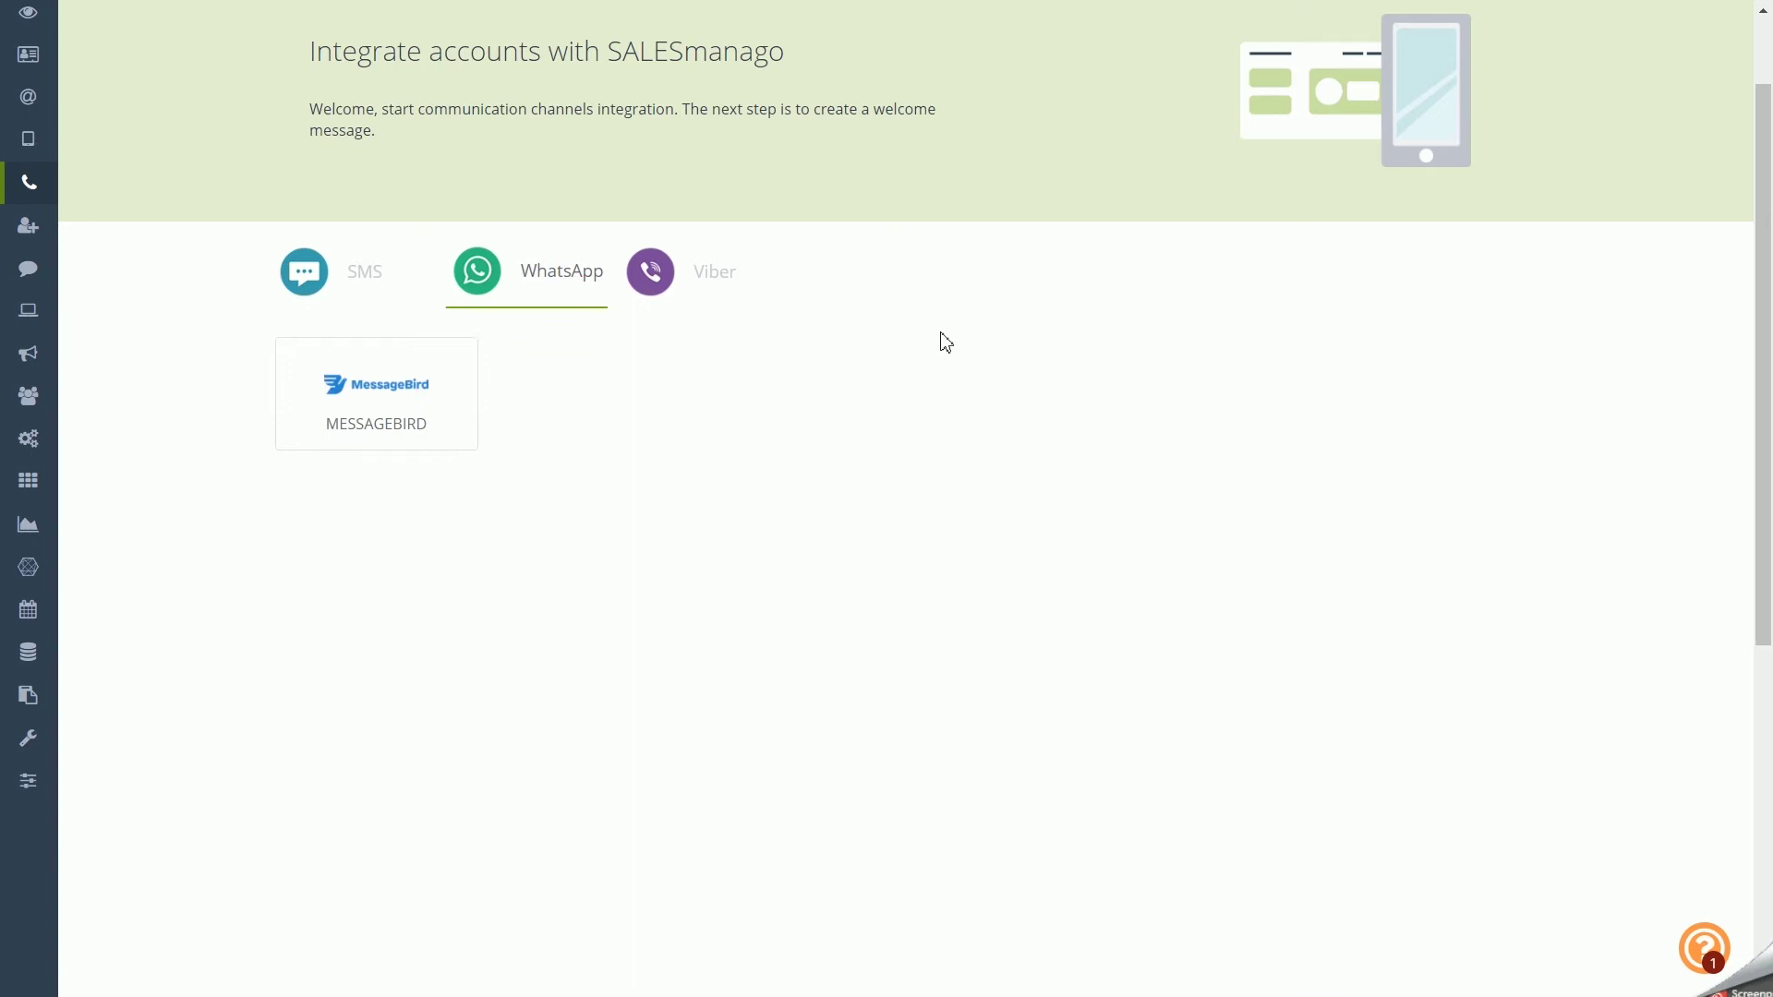
Open the Settings of the MessageBird WhatsApp provider card.
{"action": "scroll", "coordinate": [931, 343], "scroll_direction": "up", "scroll_amount": 1}
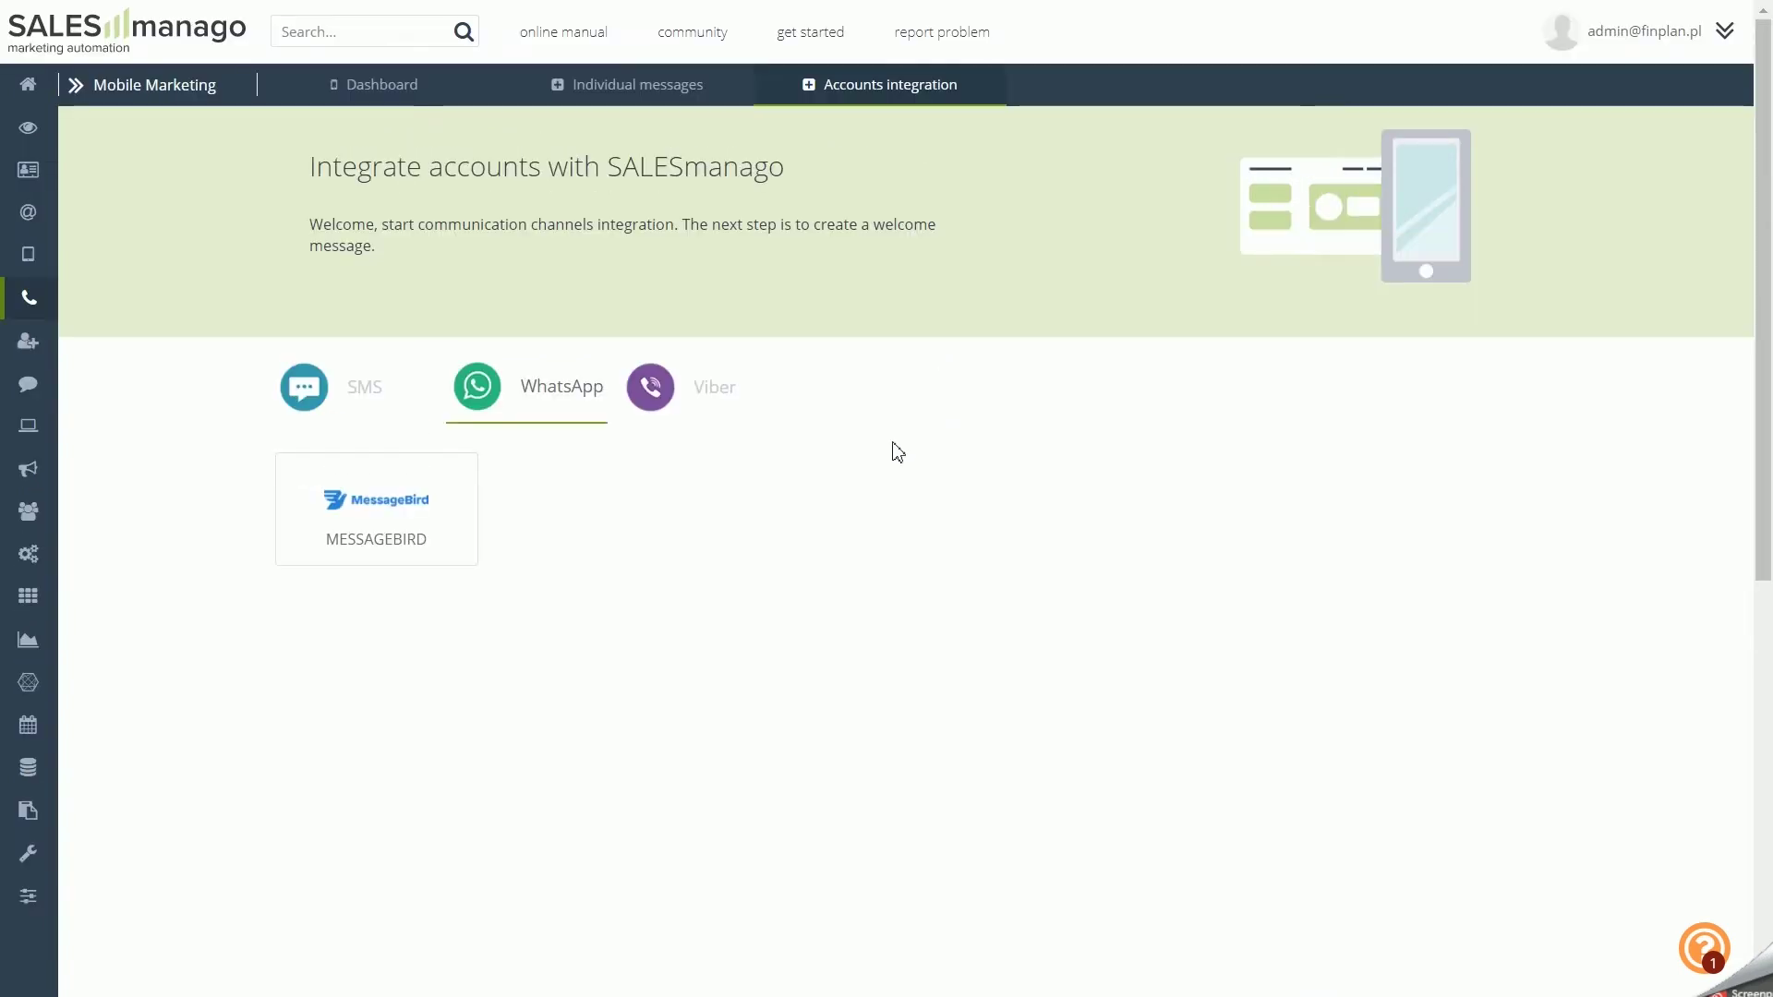
{"action": "mouse_move", "coordinate": [400, 533]}
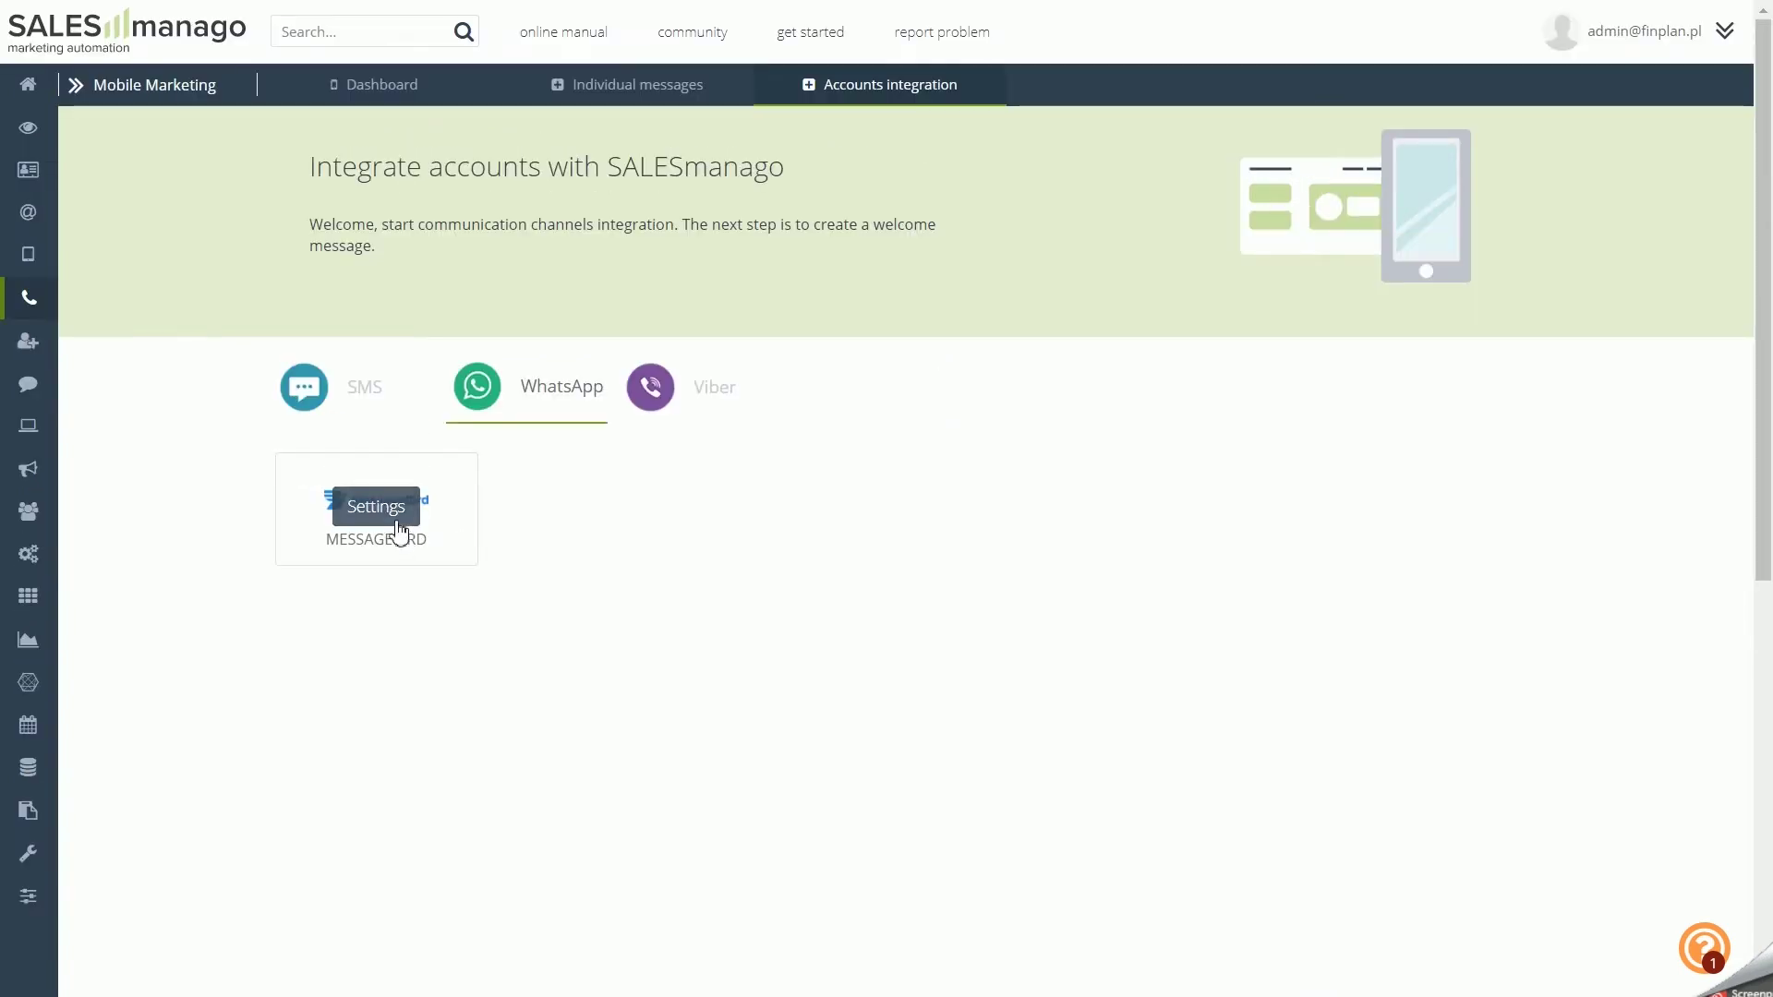
{"action": "left_click", "coordinate": [400, 534]}
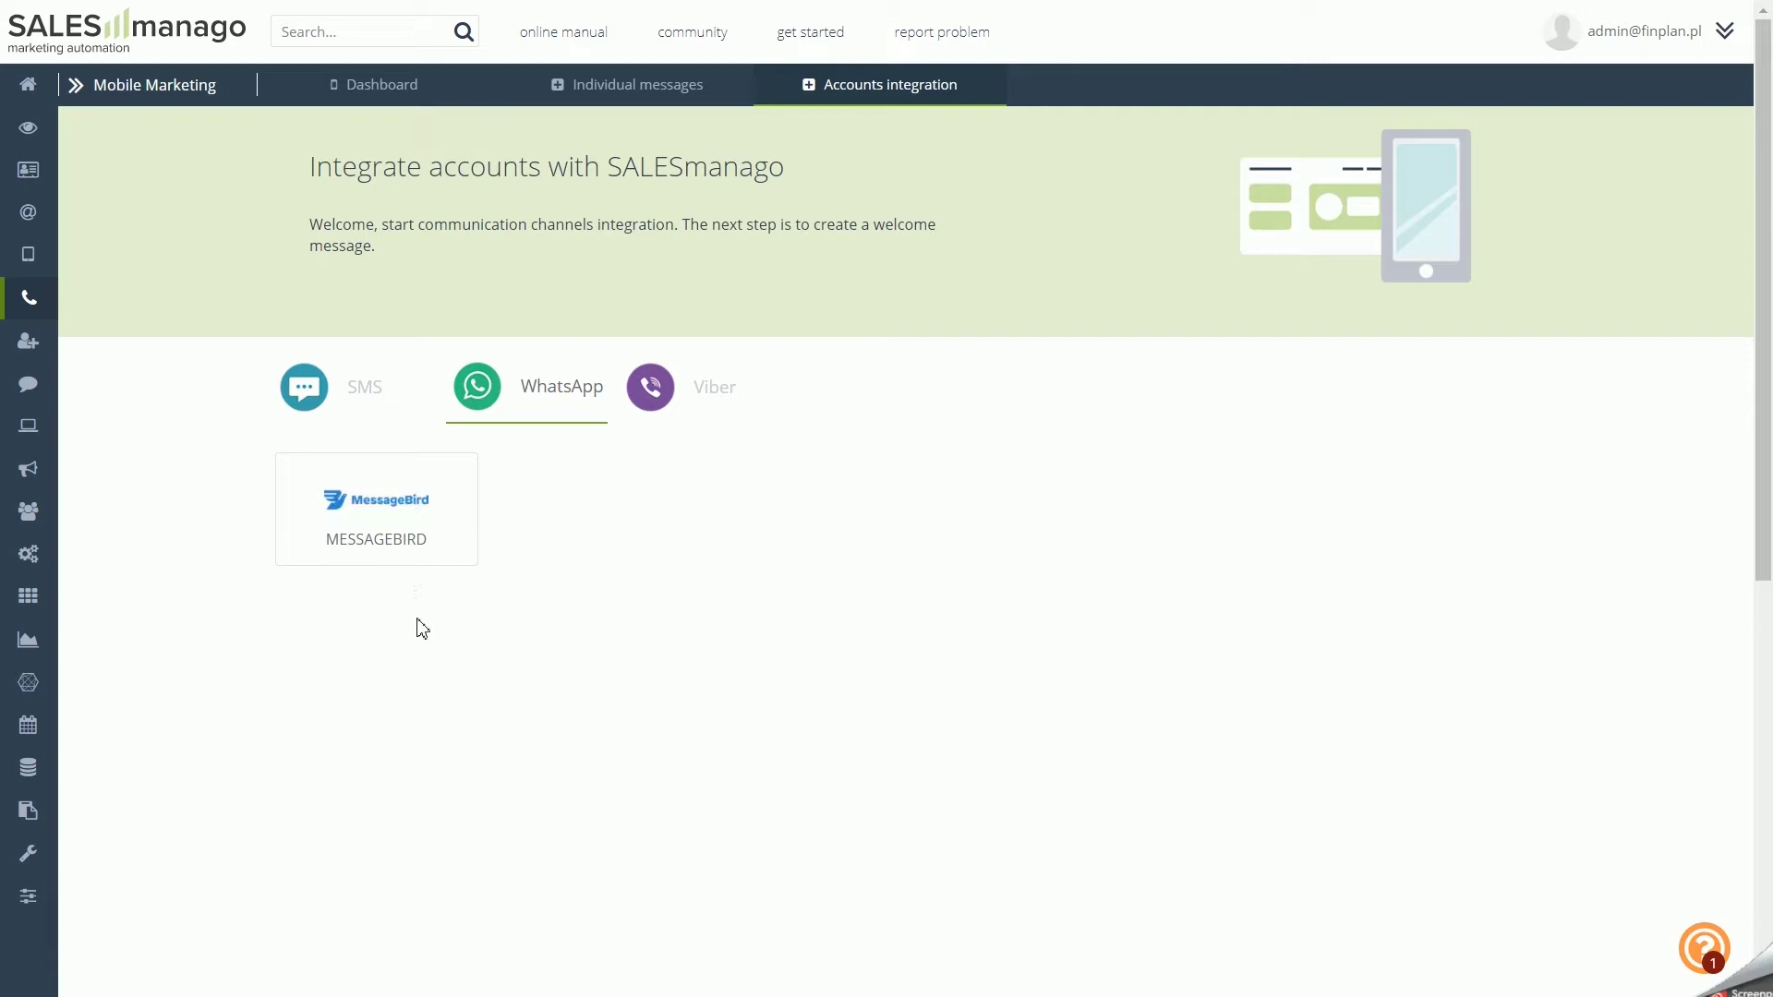
{"action": "mouse_move", "coordinate": [415, 563]}
{"action": "left_click", "coordinate": [400, 508]}
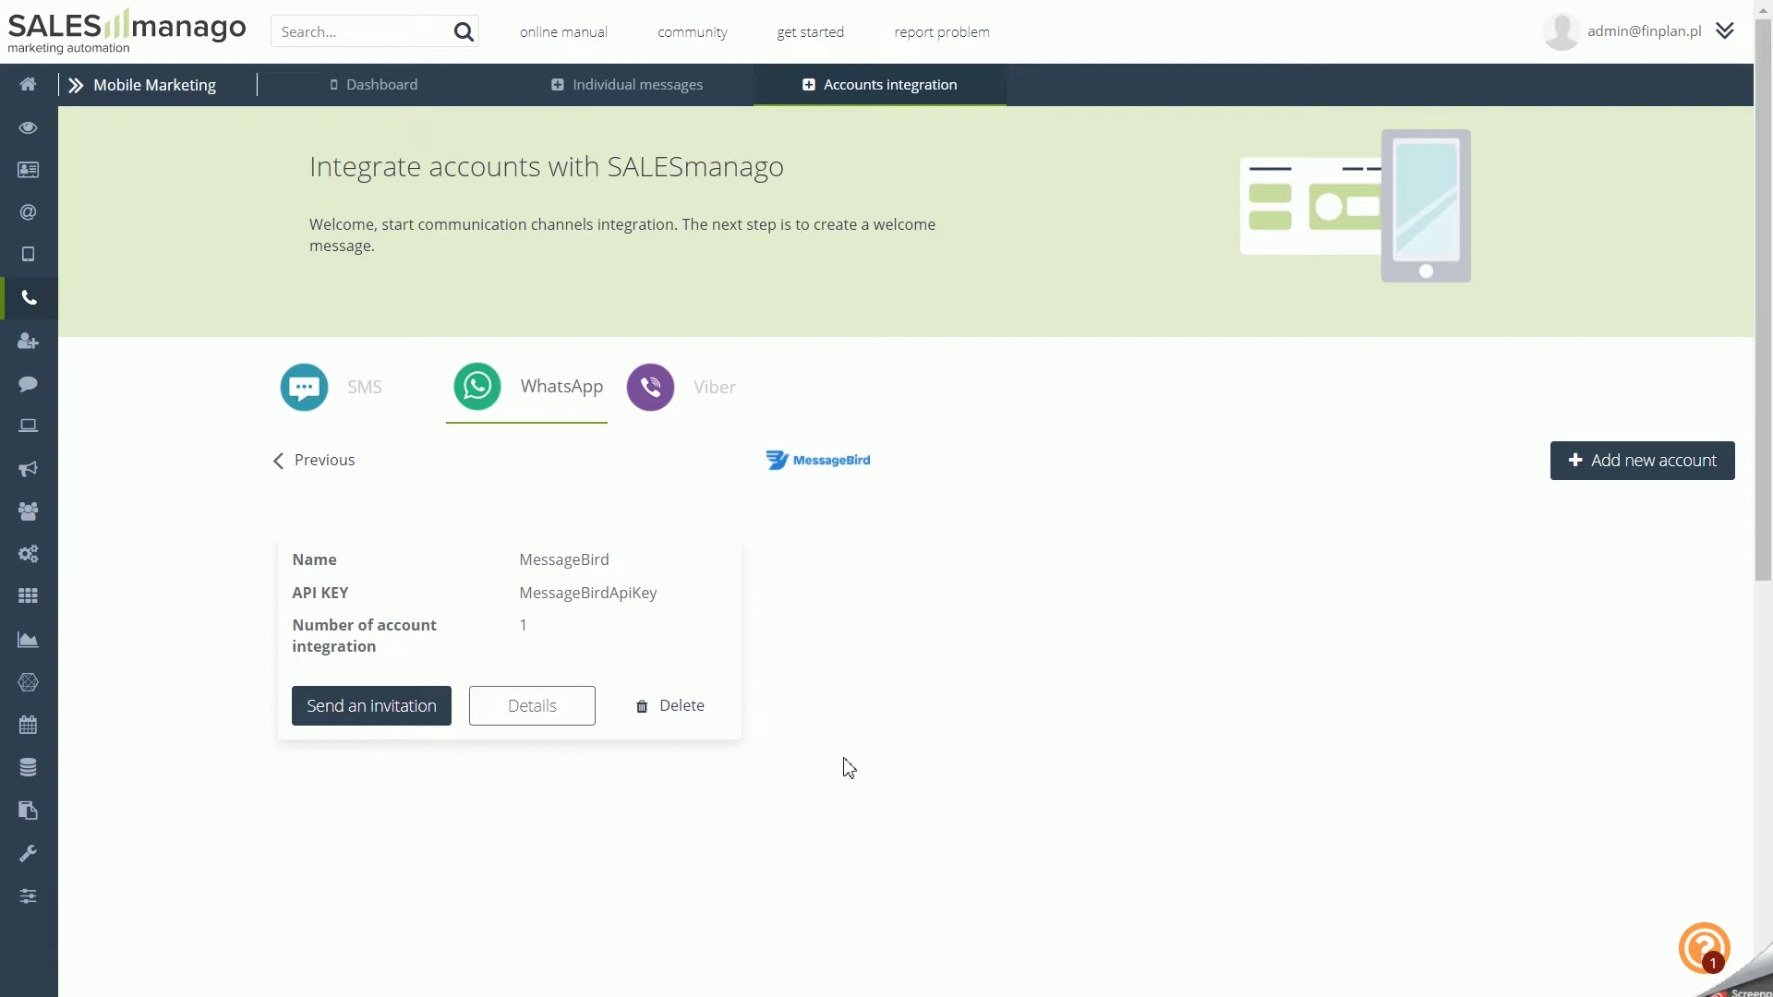
Start a new MessageBird account and review its empty name, API key, phone, channel ID and namespace fields.
{"action": "left_click", "coordinate": [1575, 462]}
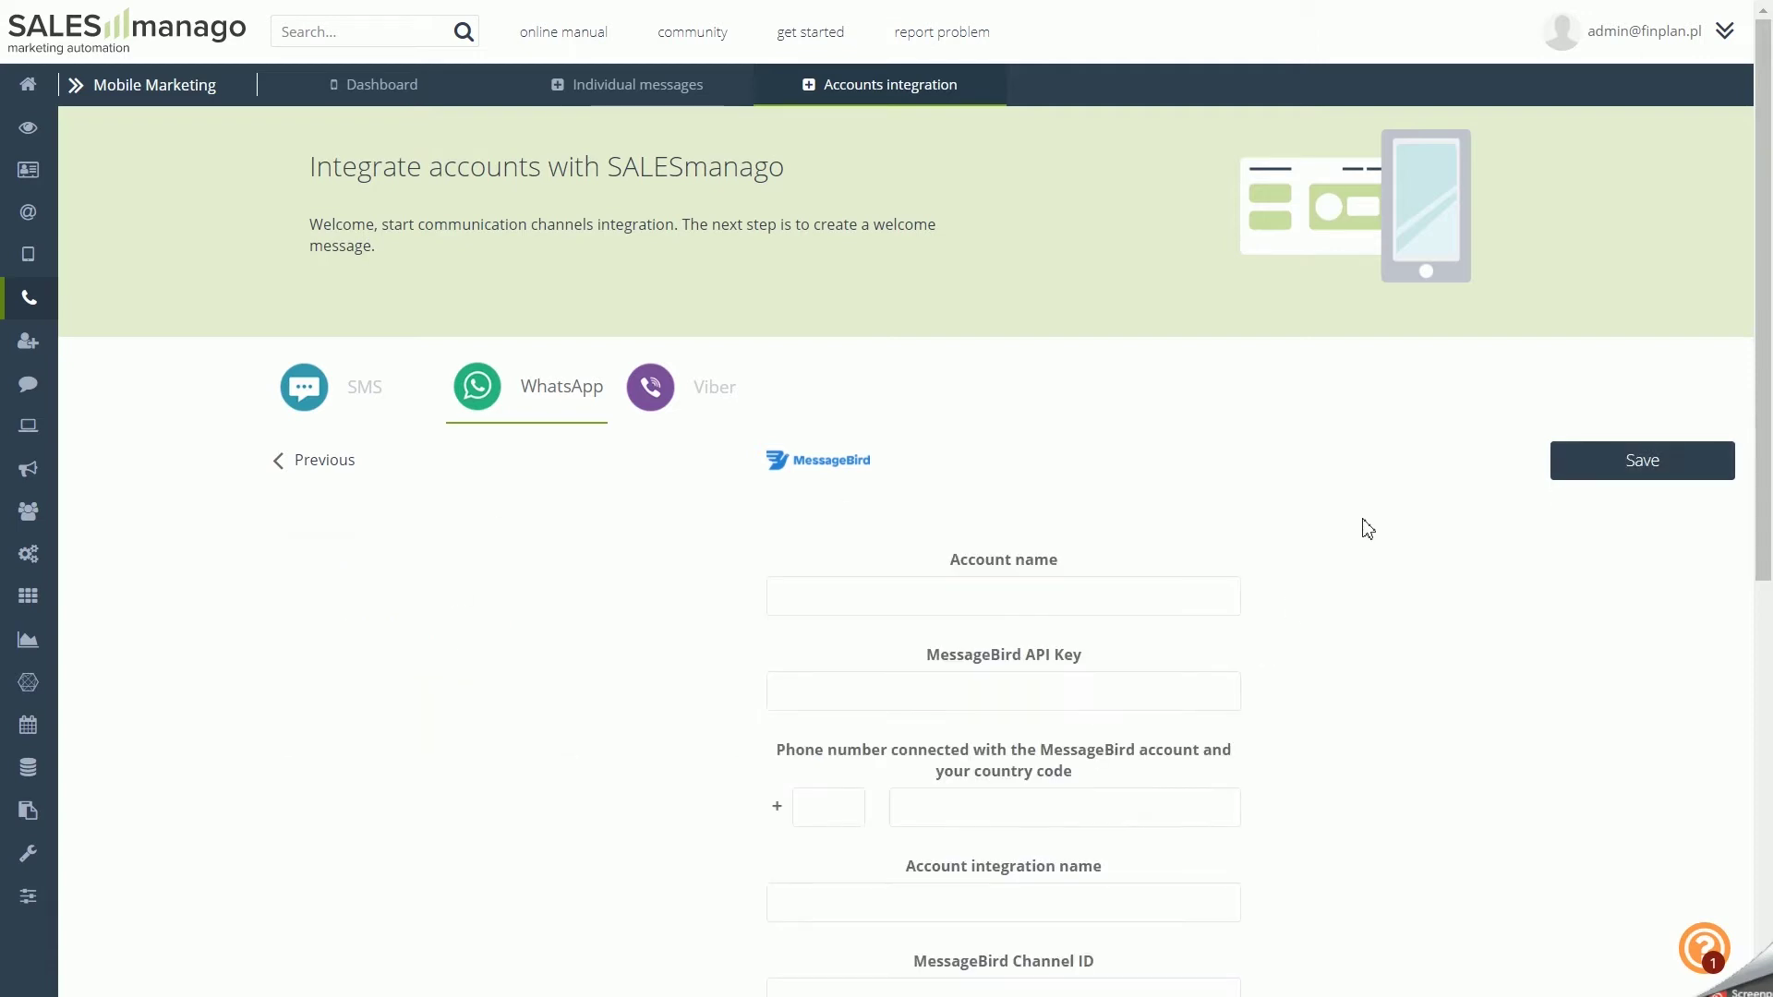
{"action": "scroll", "coordinate": [1366, 522], "scroll_direction": "down", "scroll_amount": 4}
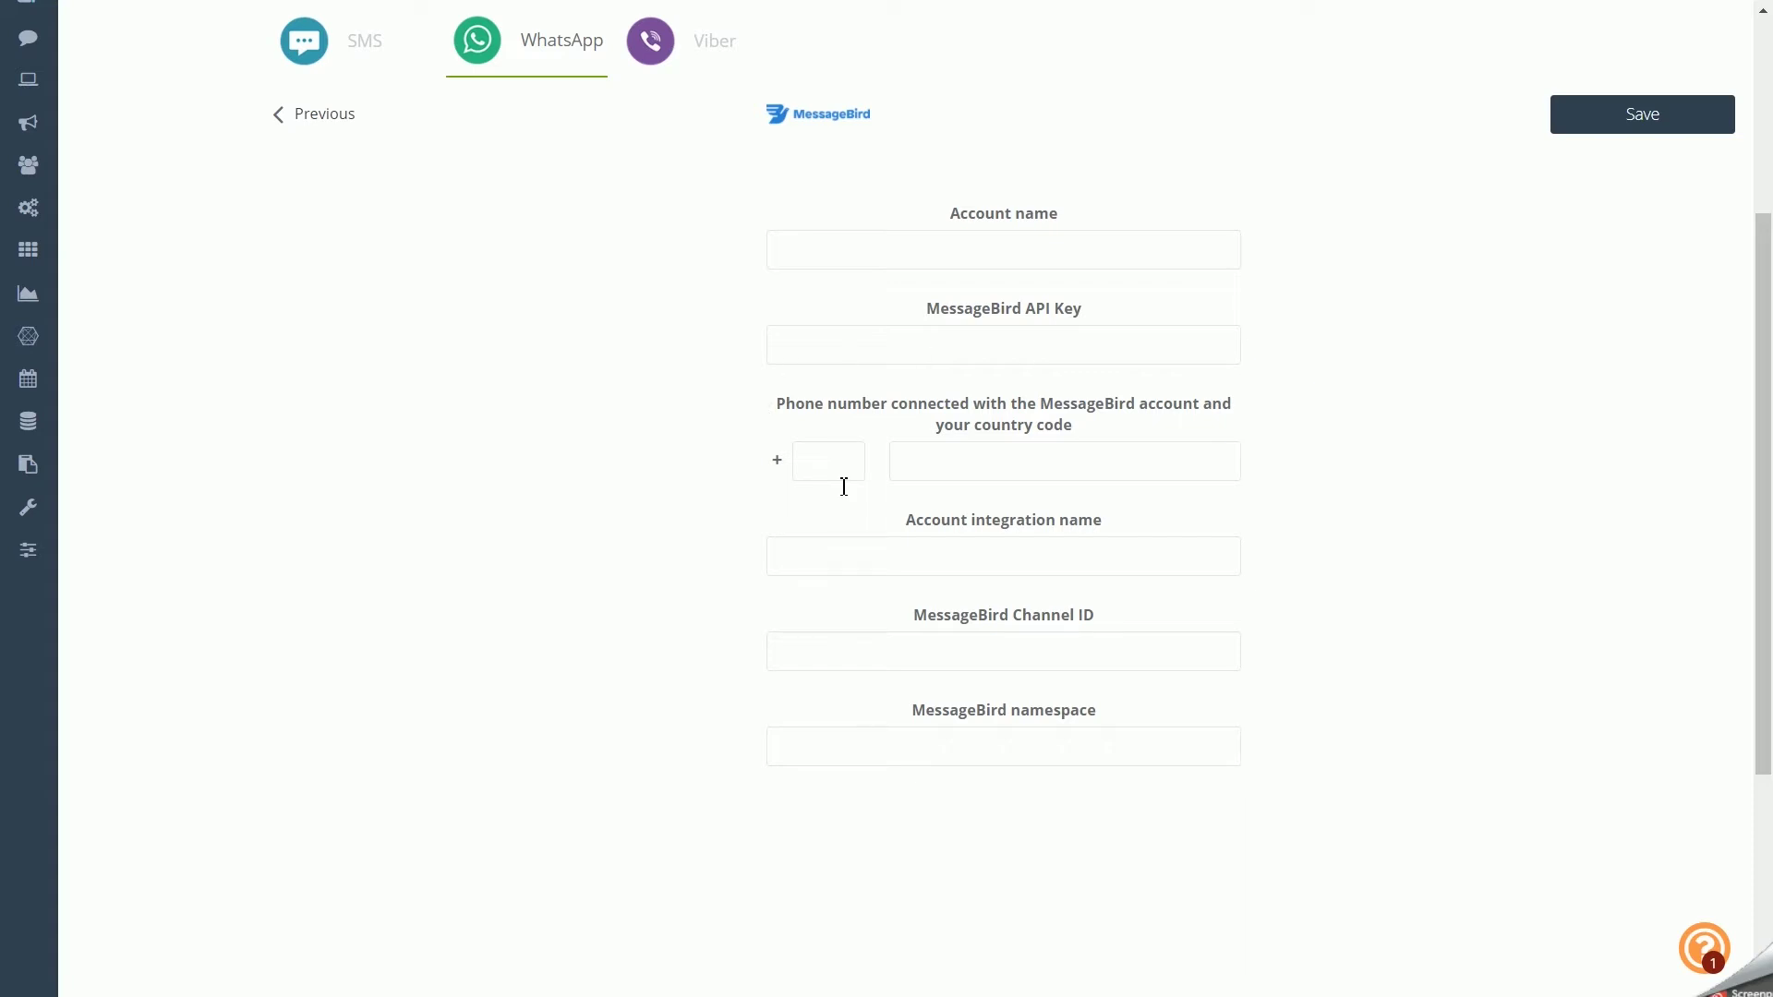
{"action": "scroll", "coordinate": [1296, 471], "scroll_direction": "down", "scroll_amount": 1}
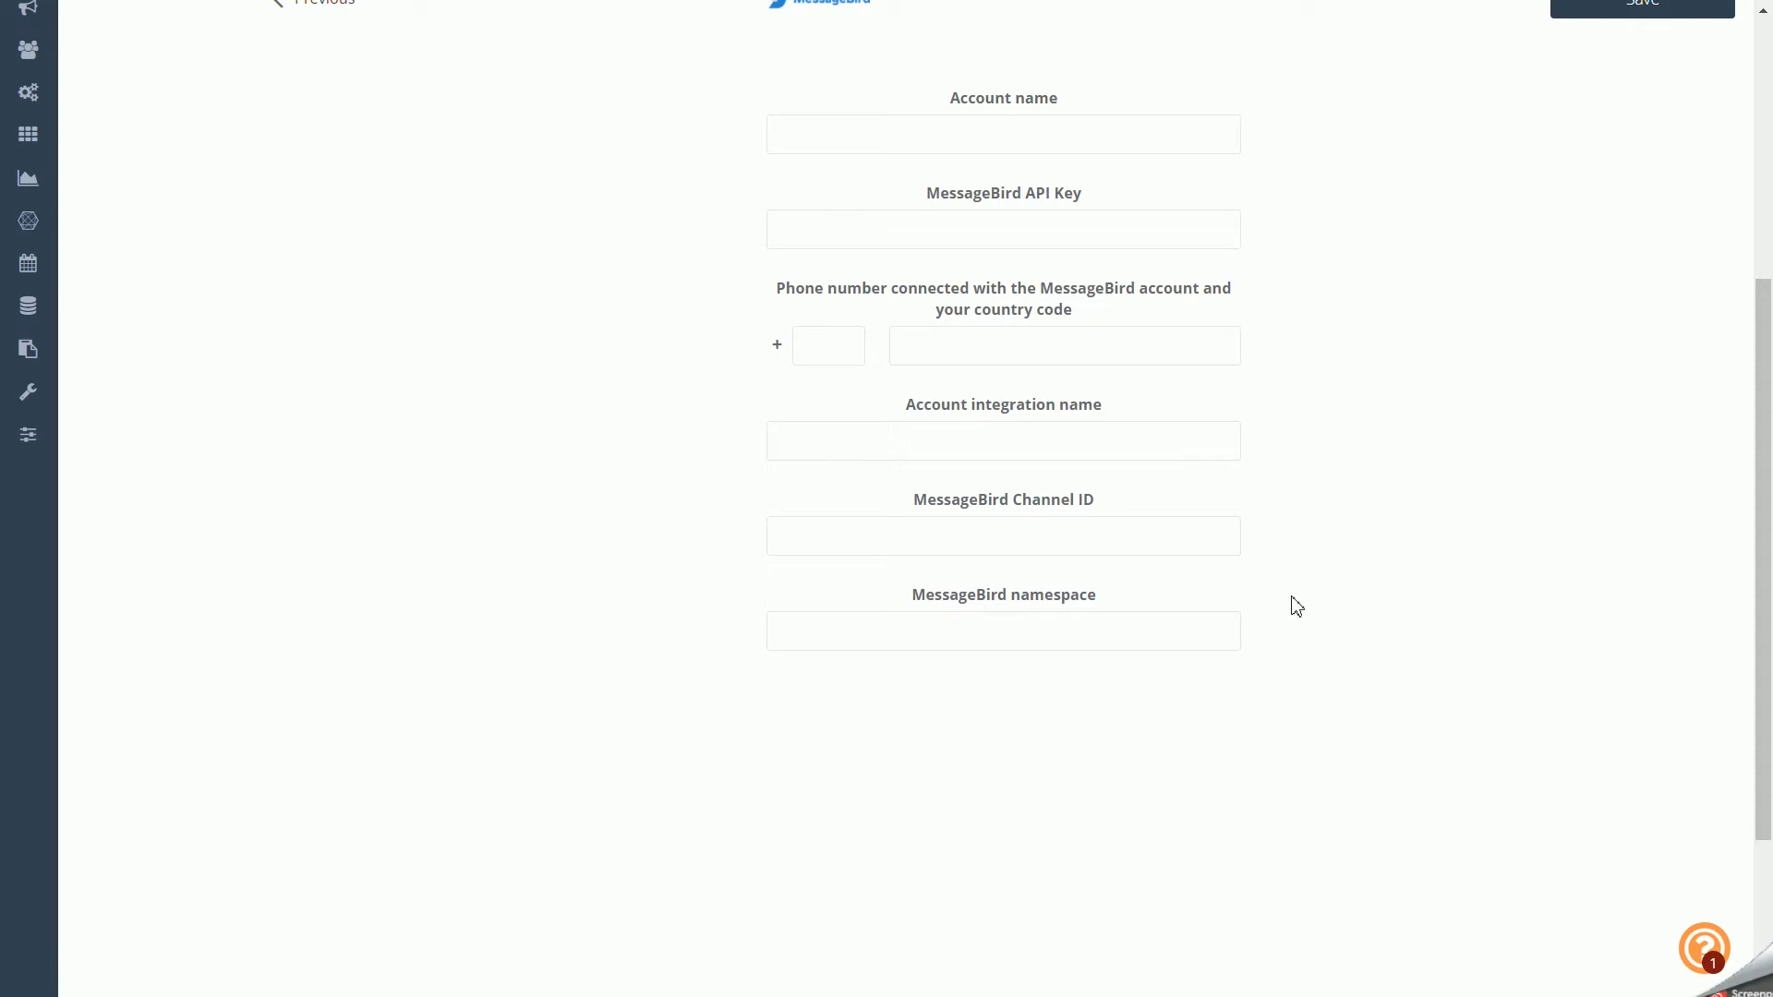
{"action": "scroll", "coordinate": [1296, 605], "scroll_direction": "up", "scroll_amount": 5}
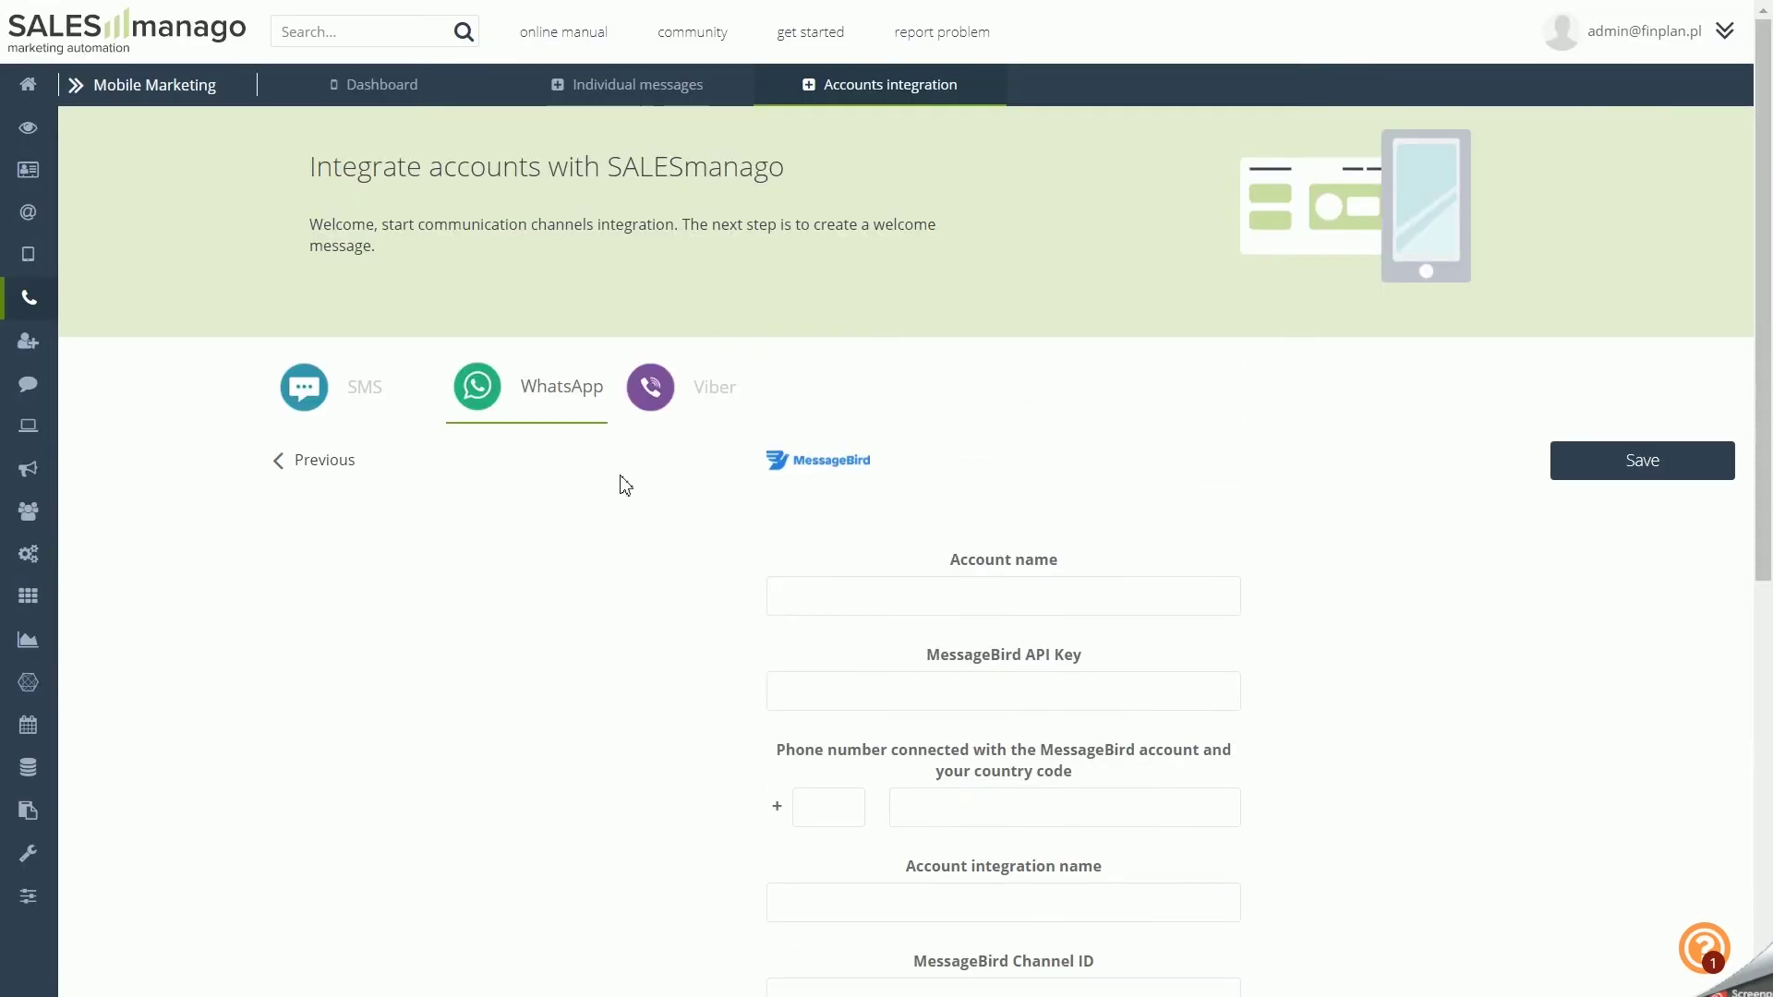
Return to the MessageBird account and open Send an invitation to view the welcome-message options.
{"action": "left_click", "coordinate": [353, 462]}
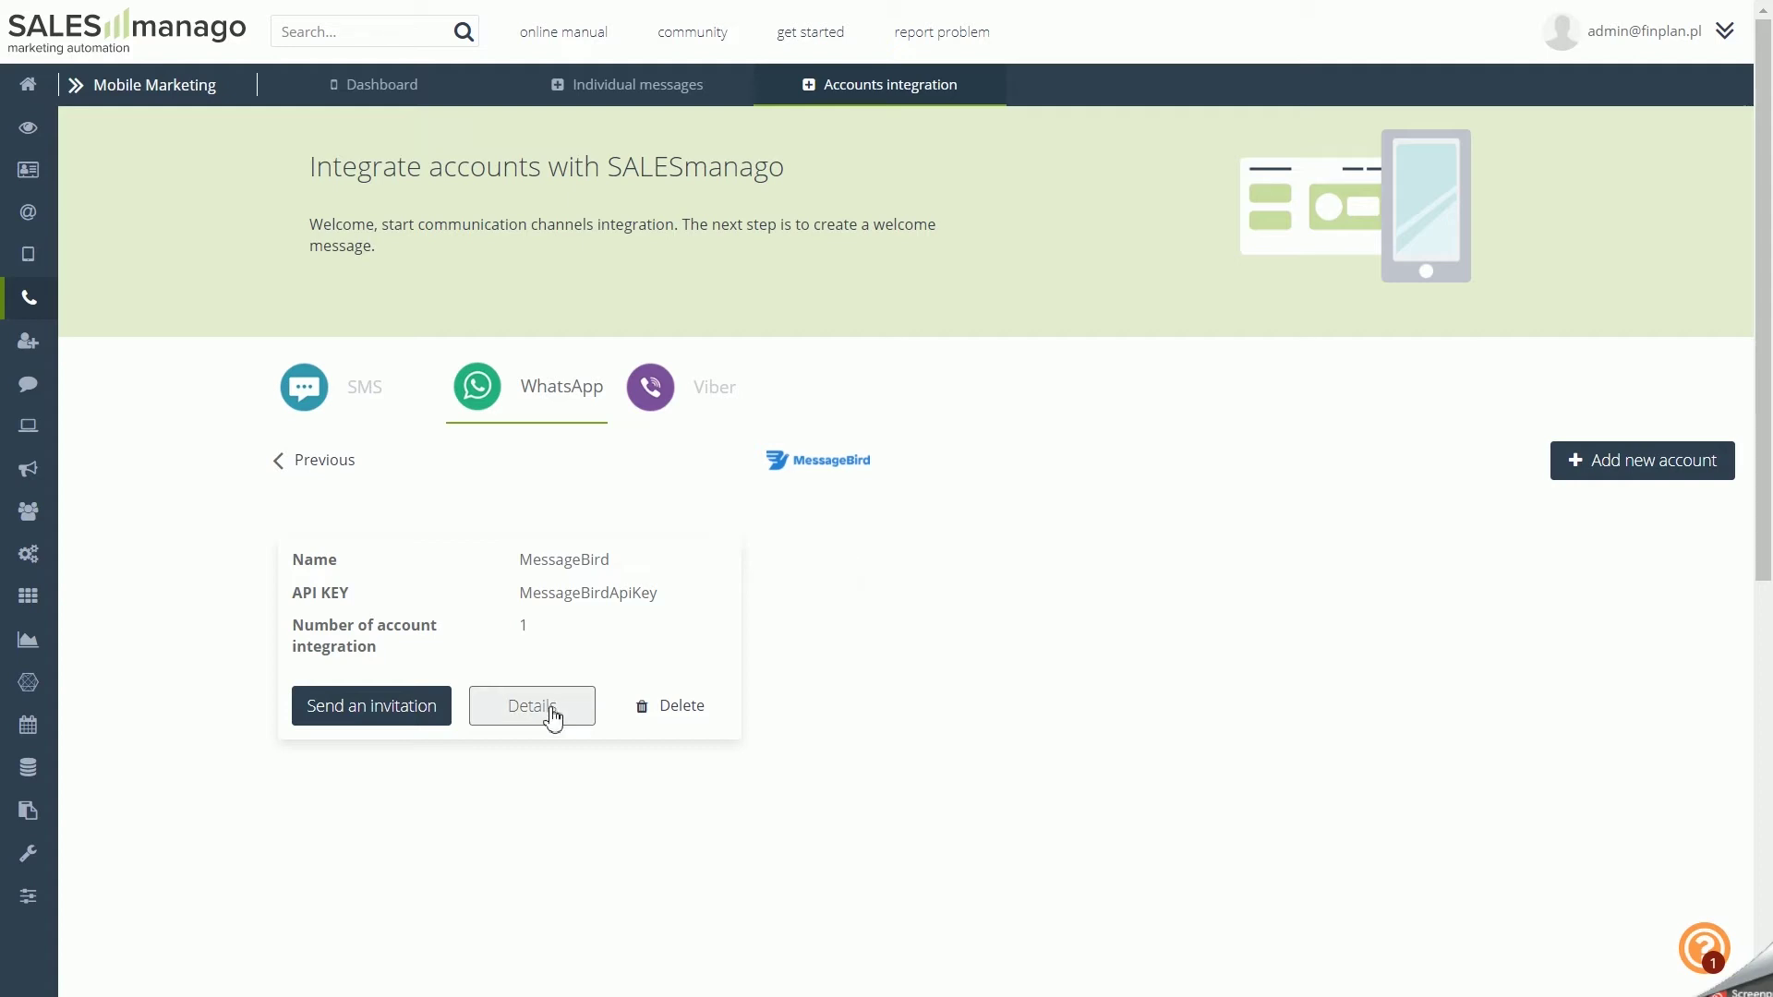
{"action": "left_click", "coordinate": [435, 711]}
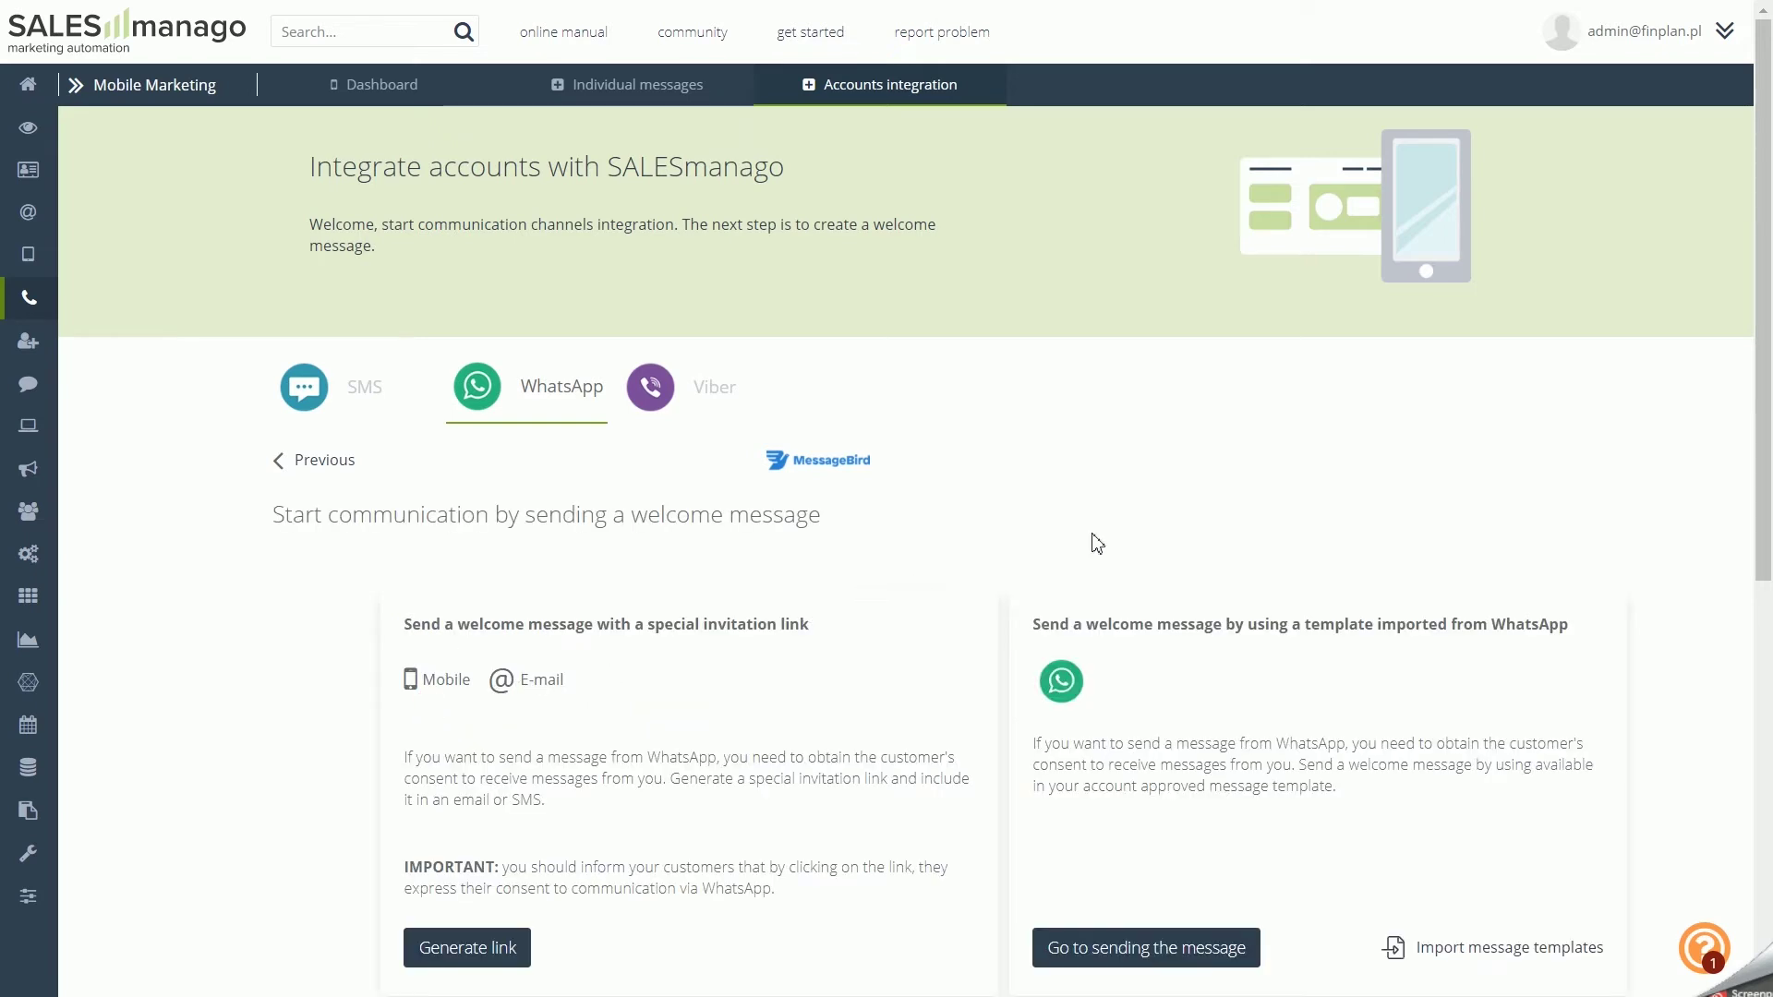
{"action": "scroll", "coordinate": [1187, 522], "scroll_direction": "down", "scroll_amount": 3}
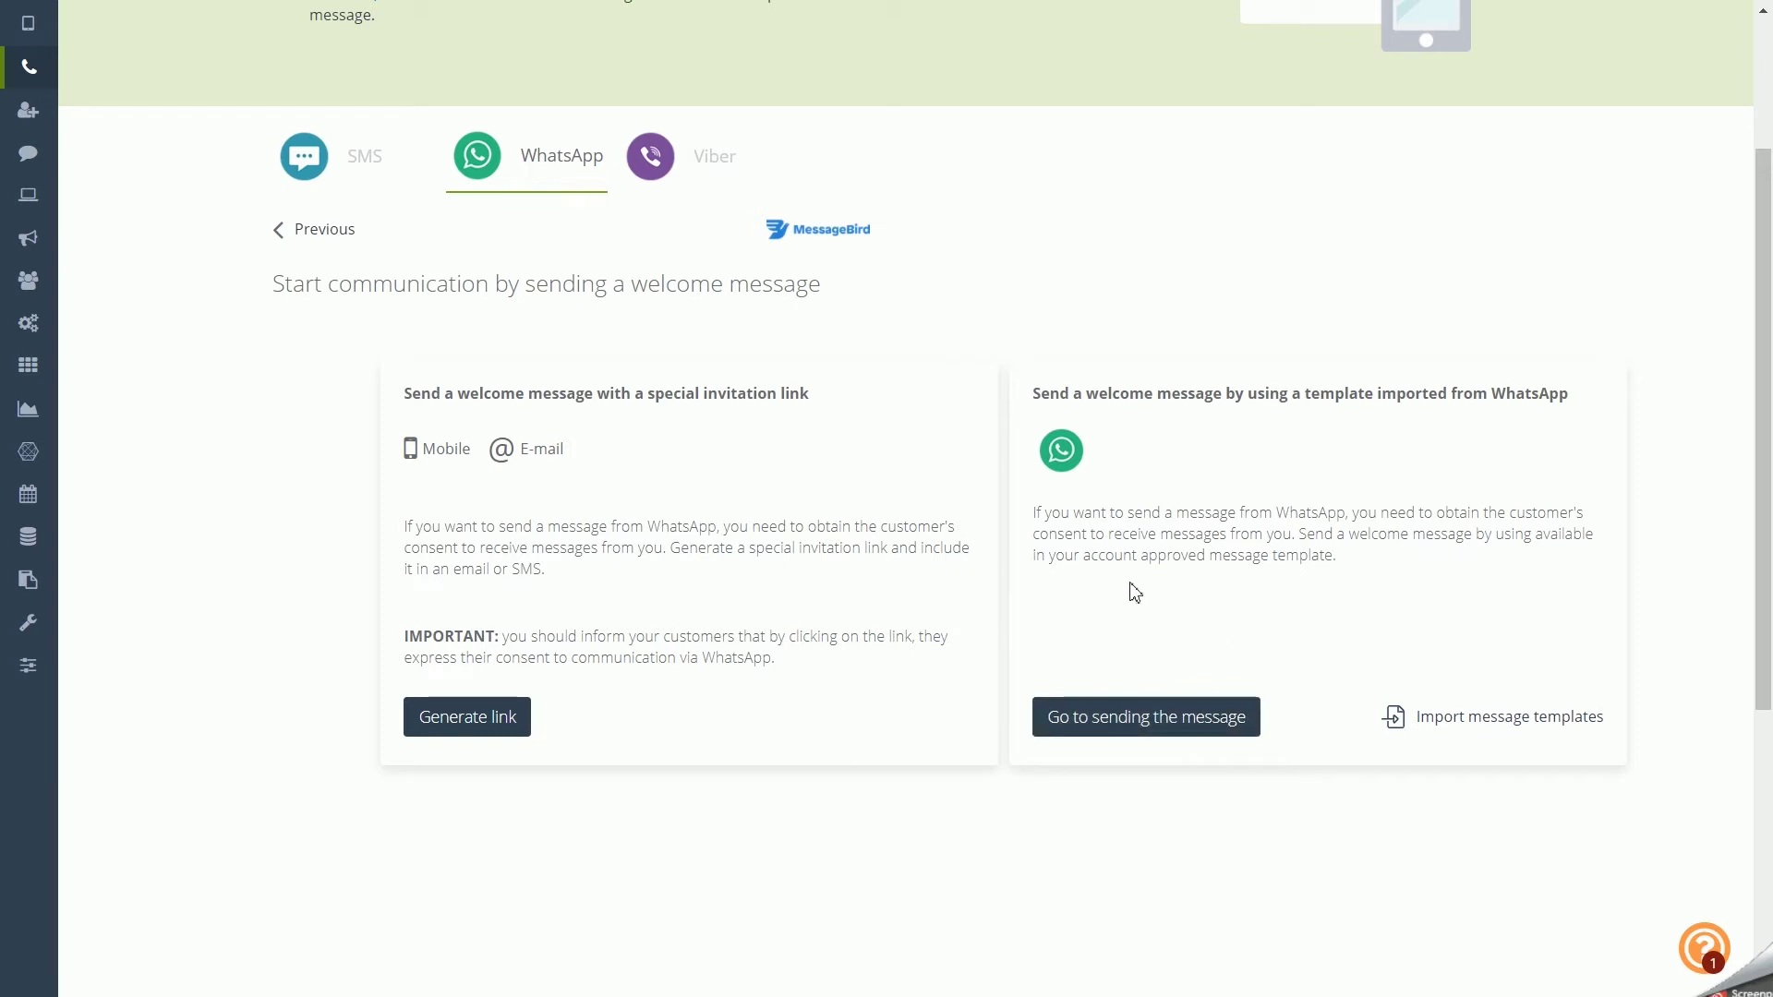
{"action": "scroll", "coordinate": [1134, 592], "scroll_direction": "up", "scroll_amount": 3}
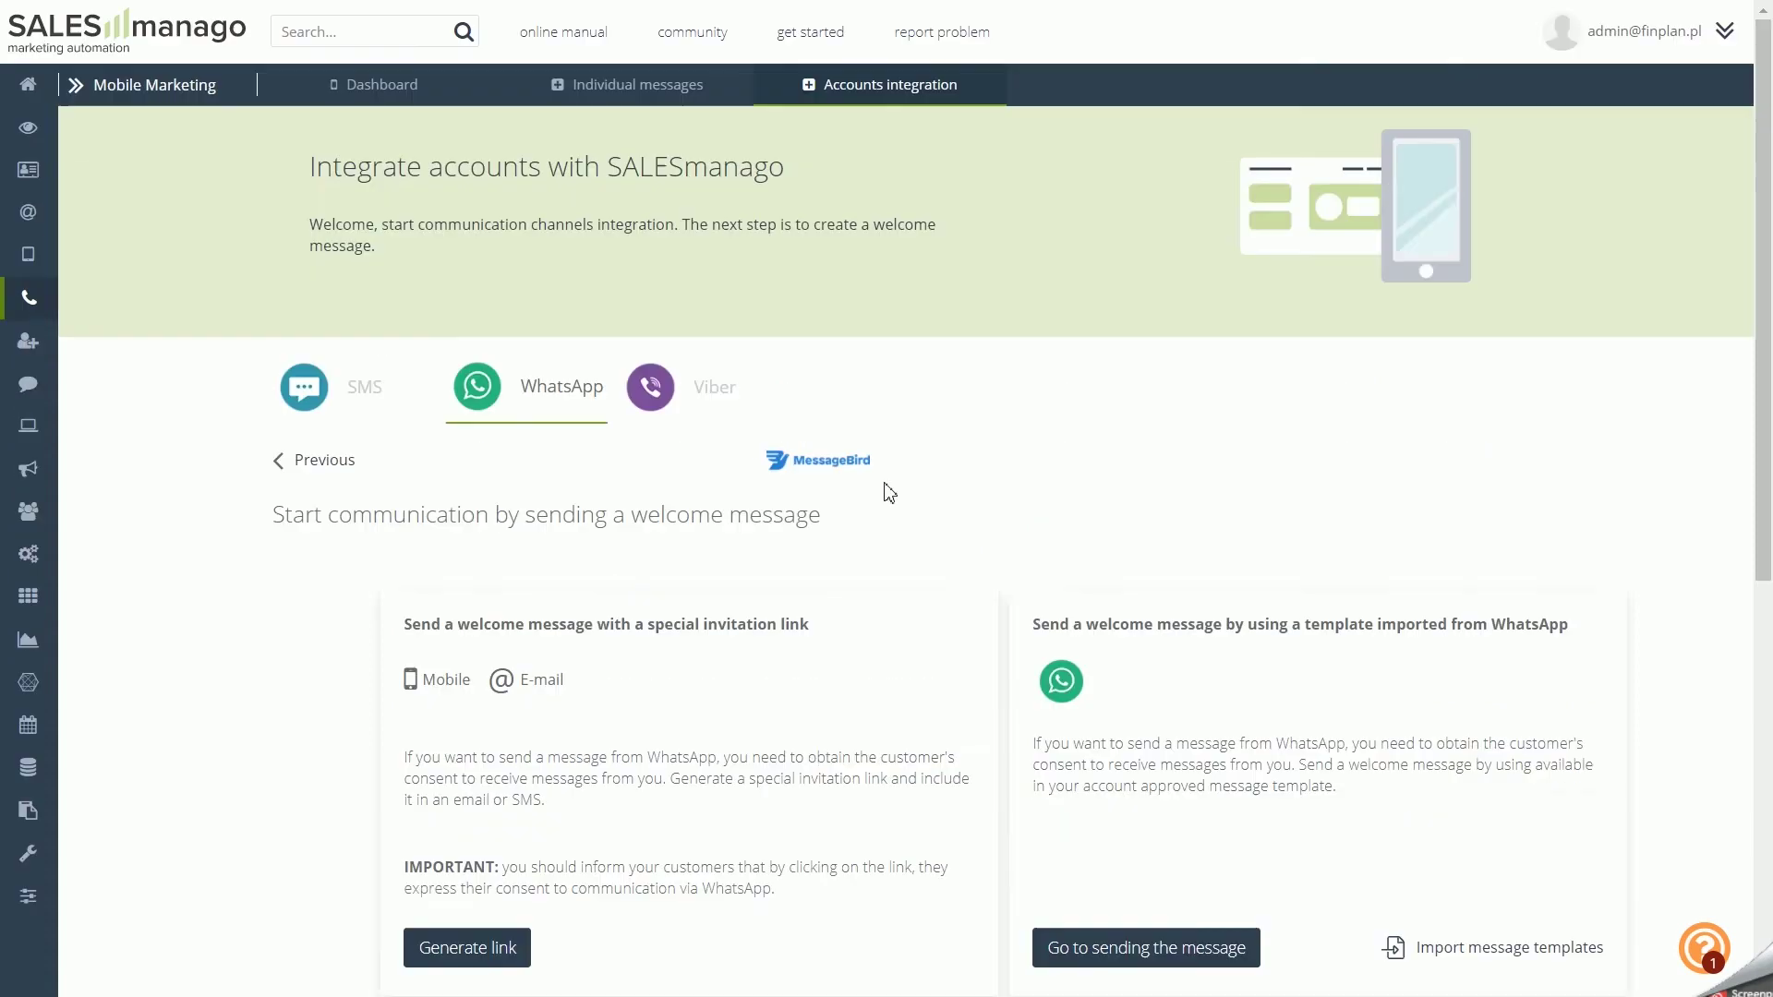
Open Infobip settings on the Viber tab and start adding a new Viber account integration.
{"action": "left_click", "coordinate": [727, 388]}
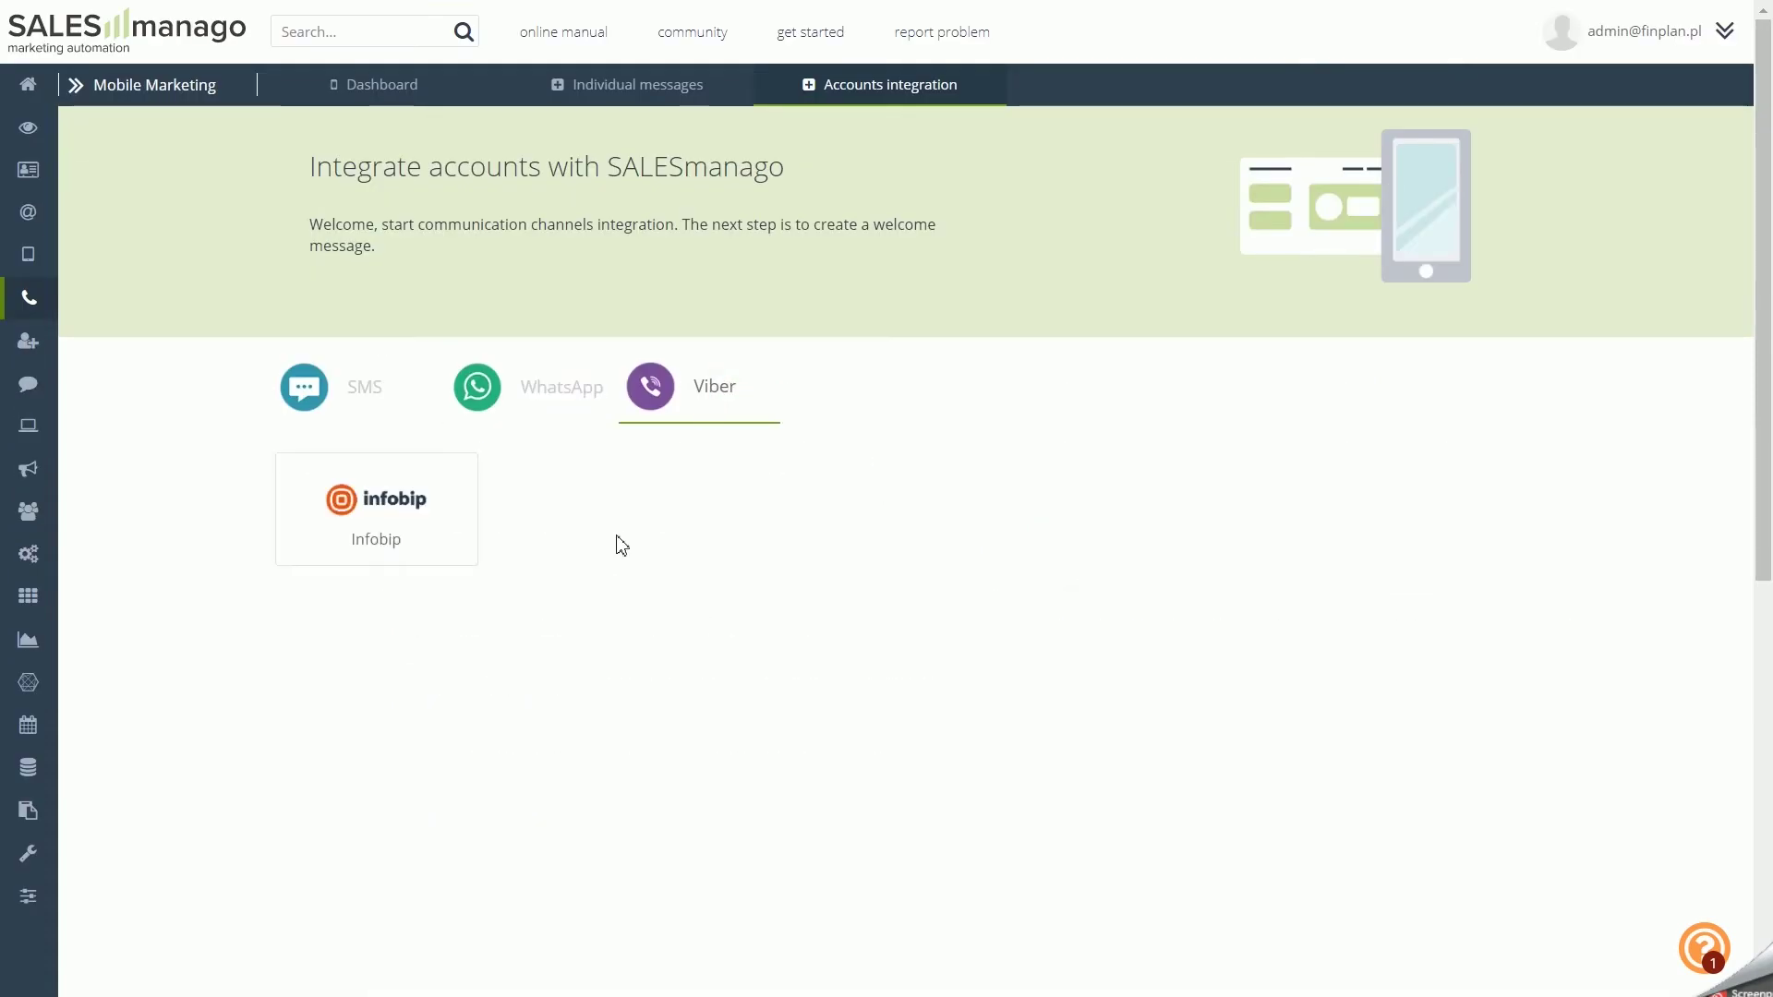
{"action": "mouse_move", "coordinate": [401, 510]}
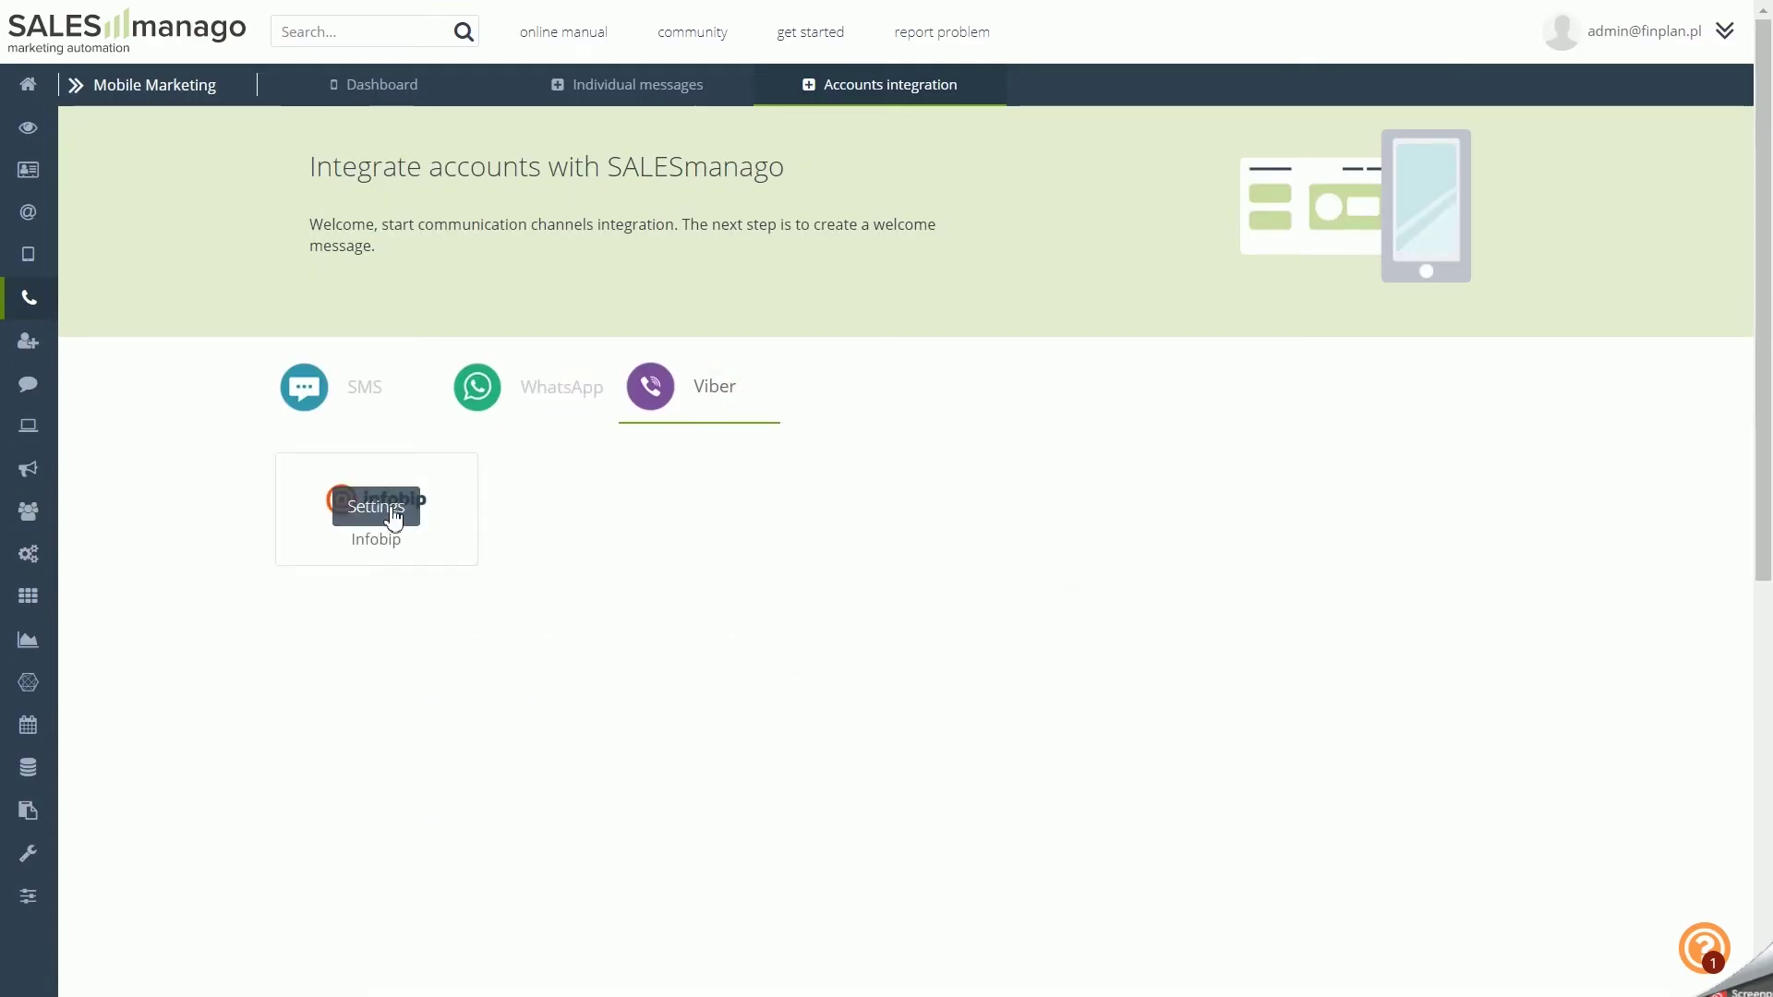
{"action": "left_click", "coordinate": [392, 510]}
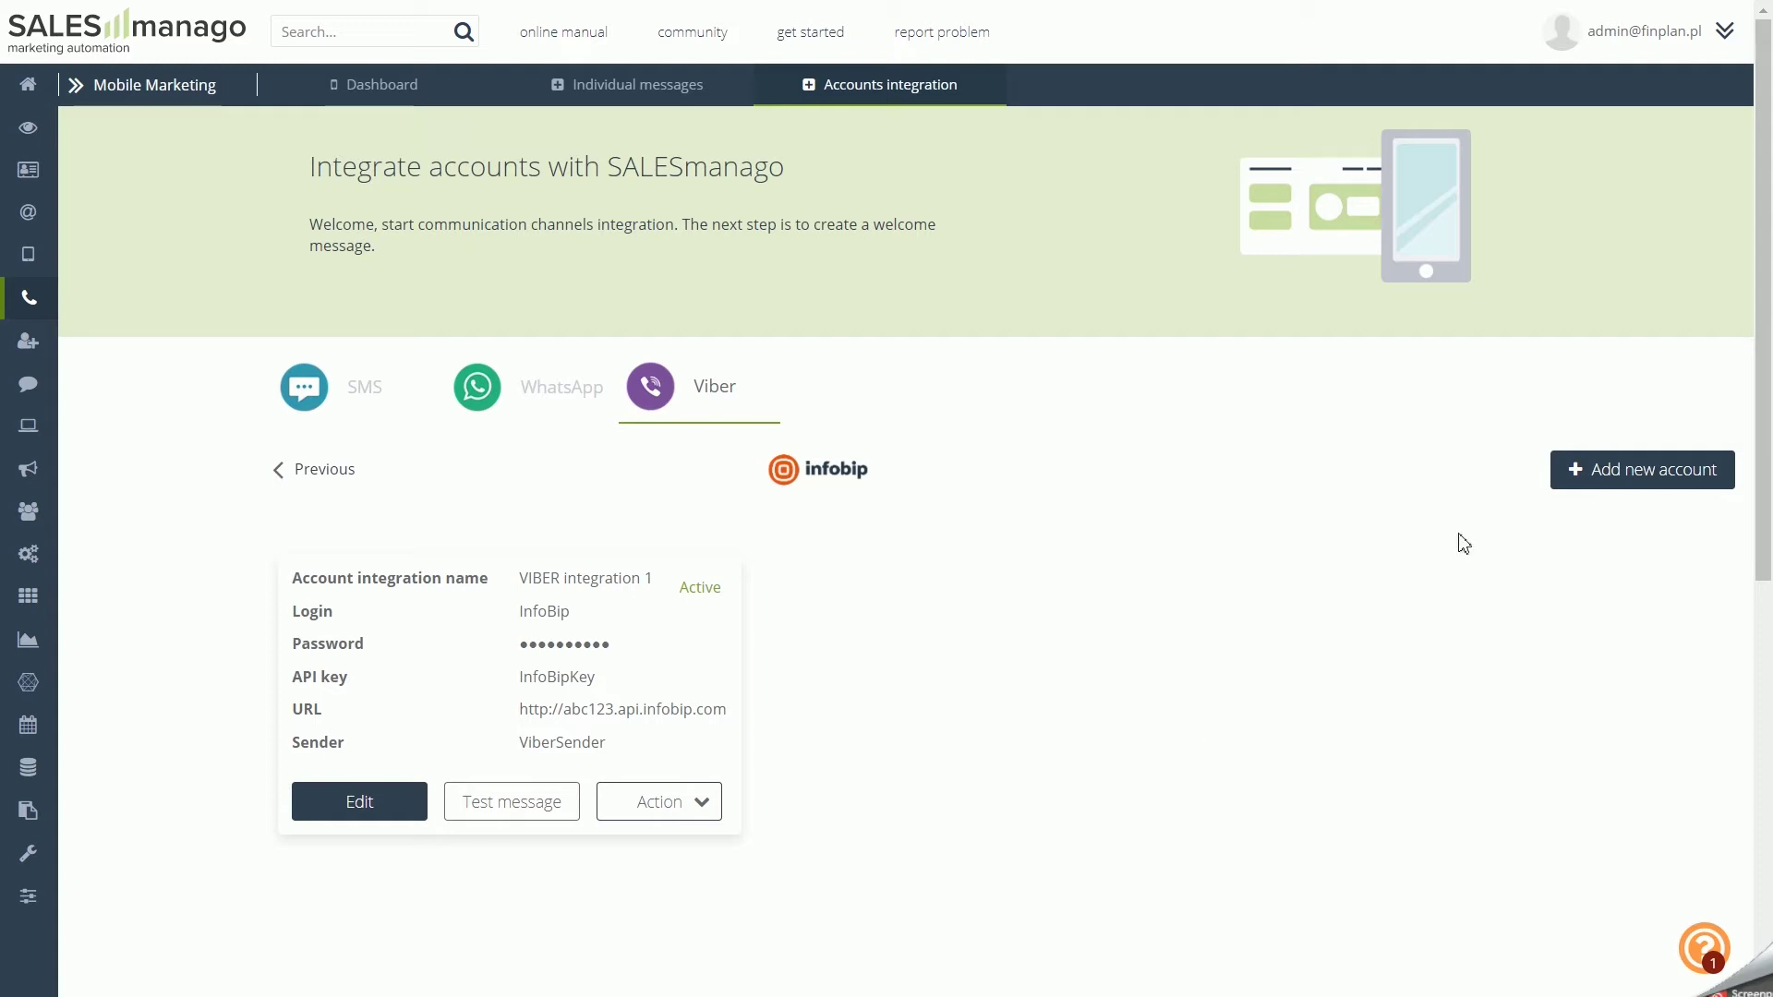
{"action": "left_click", "coordinate": [1610, 469]}
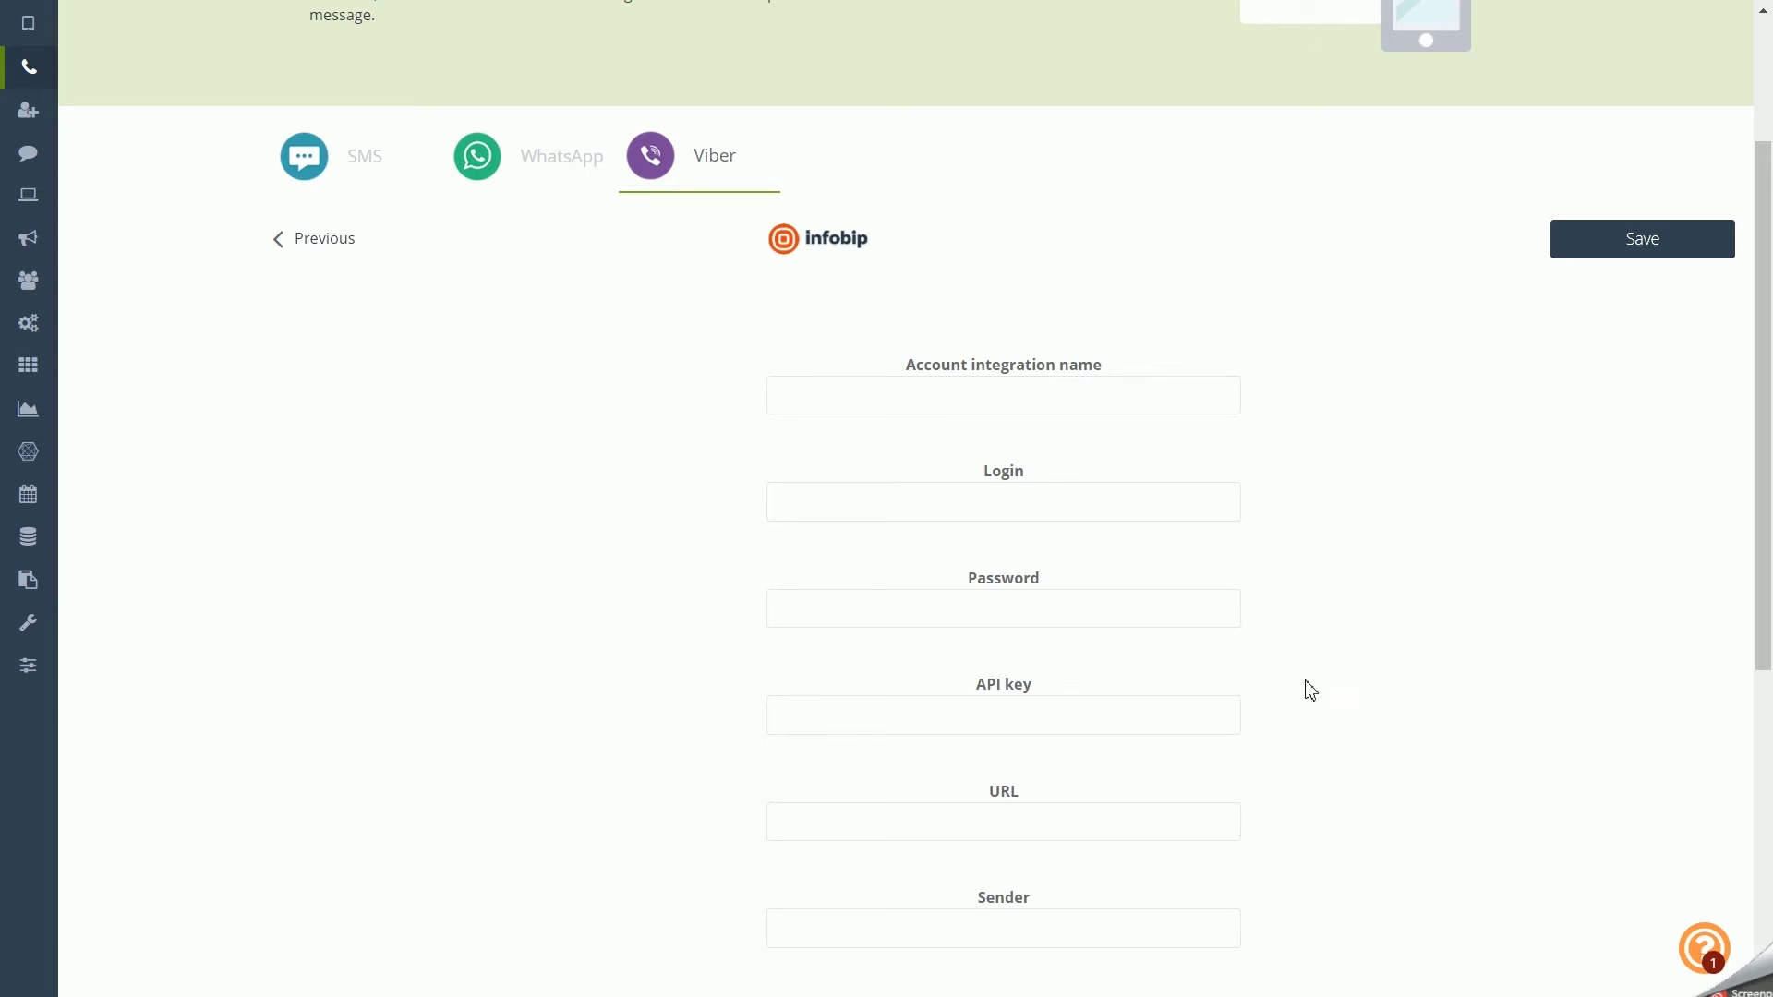
Set the Infobip Viber integration to allow diacritical characters, shorten links and be active.
{"action": "scroll", "coordinate": [1304, 681], "scroll_direction": "down", "scroll_amount": 3}
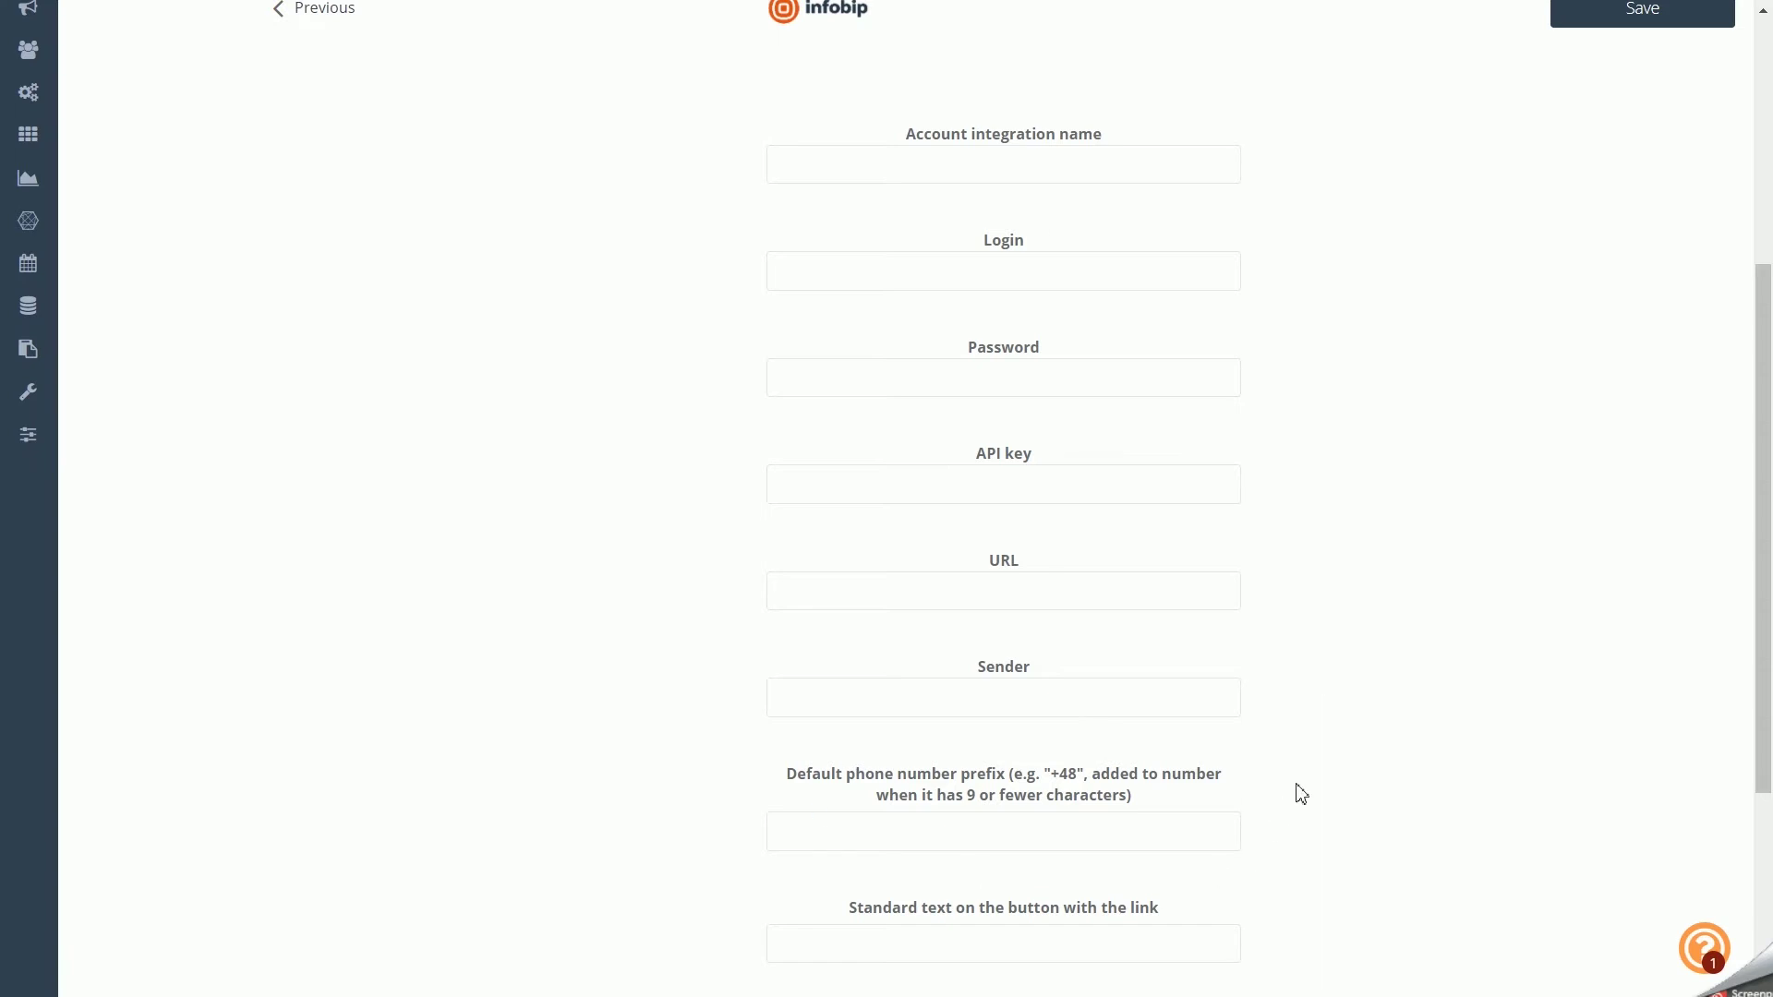
{"action": "scroll", "coordinate": [1300, 794], "scroll_direction": "down", "scroll_amount": 4}
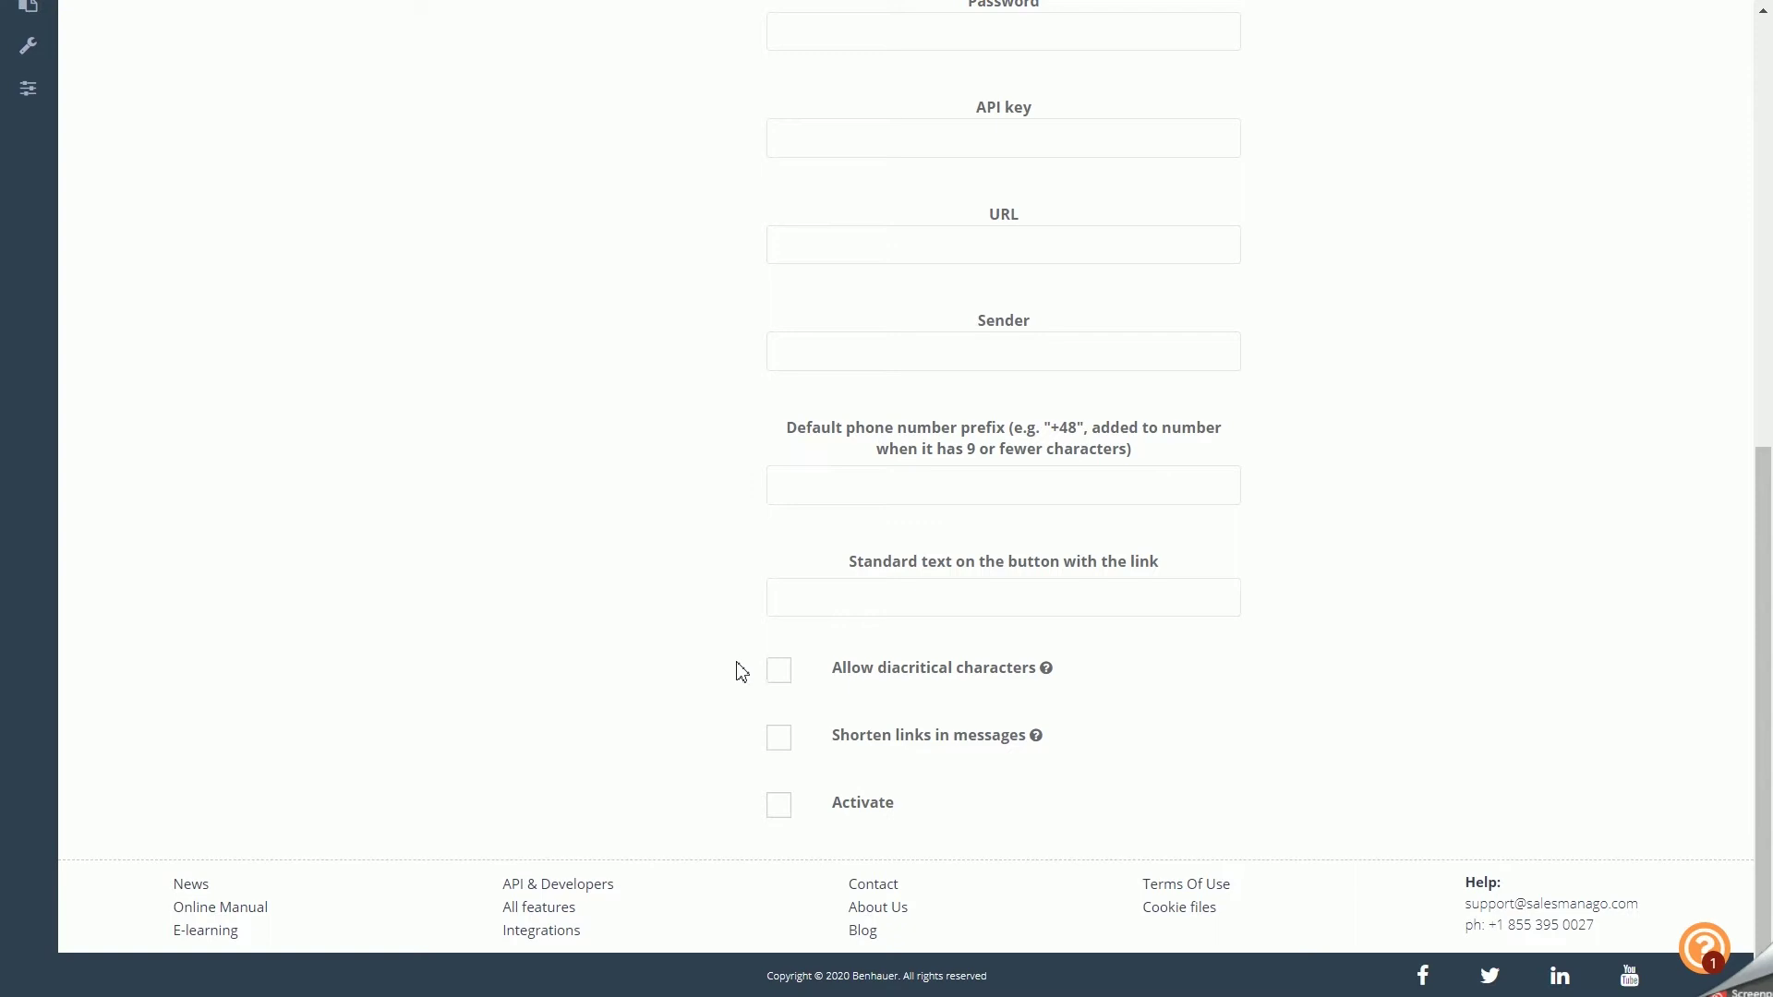
{"action": "left_click", "coordinate": [784, 681]}
{"action": "left_click", "coordinate": [779, 735]}
{"action": "left_click", "coordinate": [779, 804]}
Check the Viber account's available actions without choosing one, then return to Mobile Marketing.
{"action": "scroll", "coordinate": [678, 746], "scroll_direction": "up", "scroll_amount": 8}
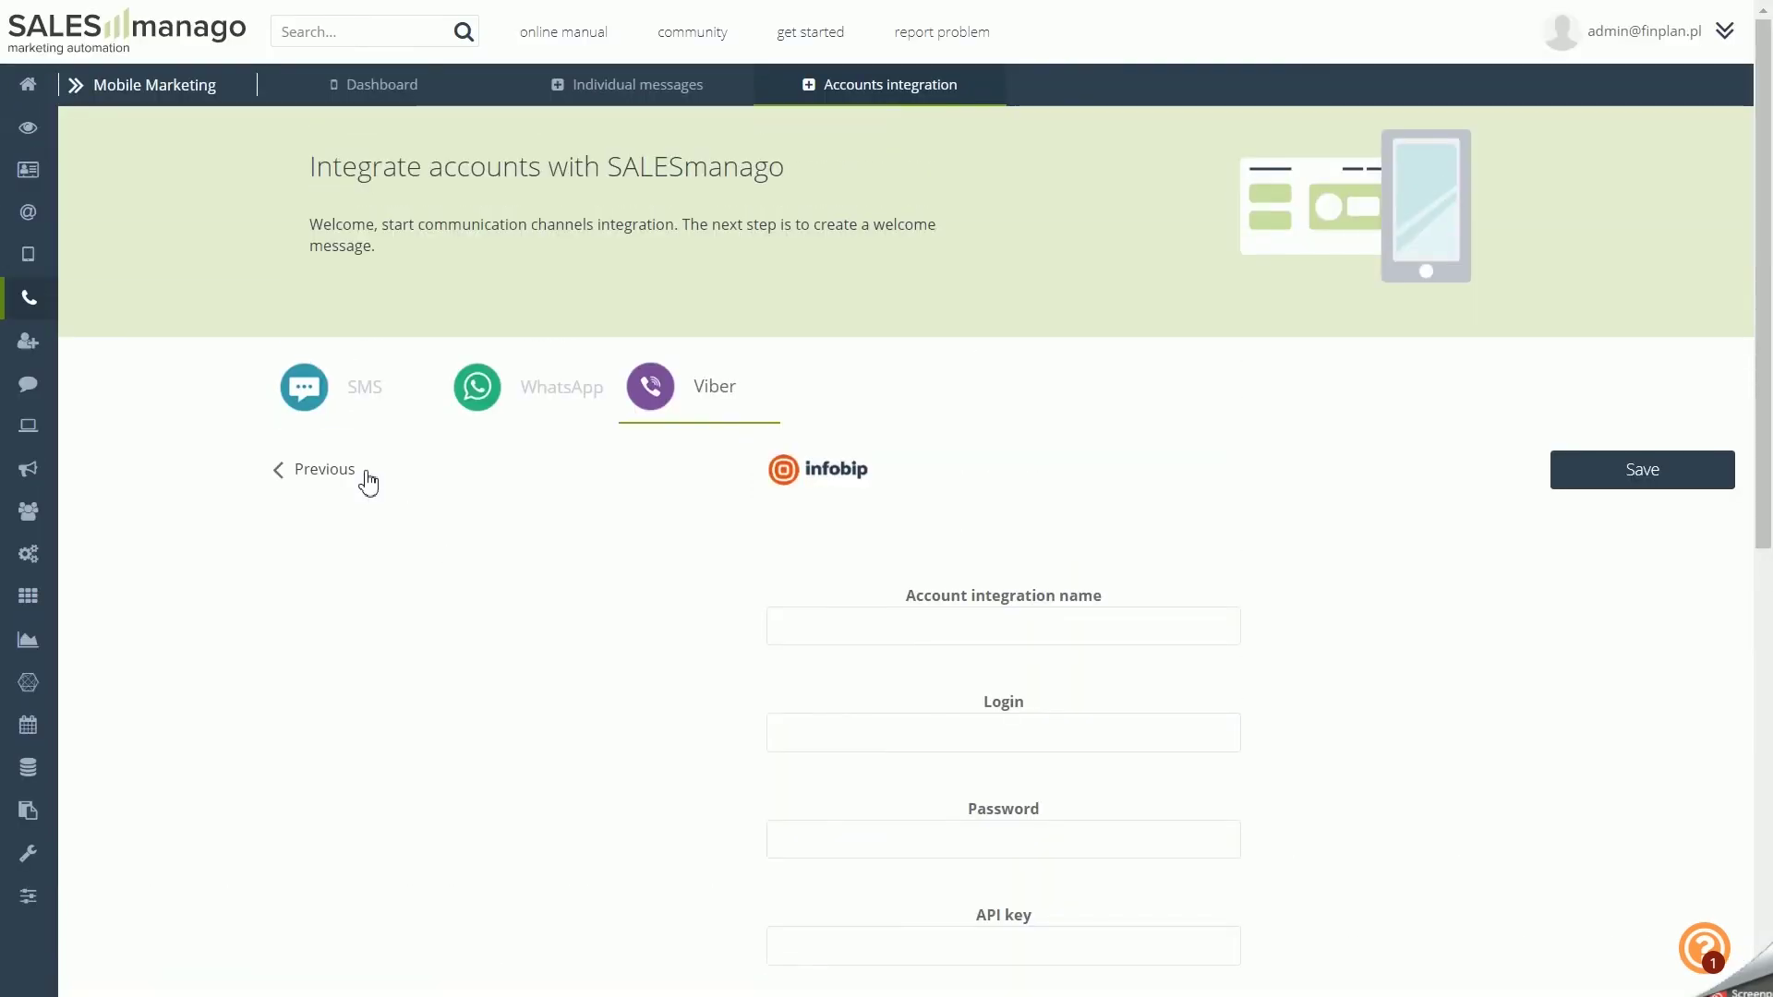
{"action": "left_click", "coordinate": [365, 472]}
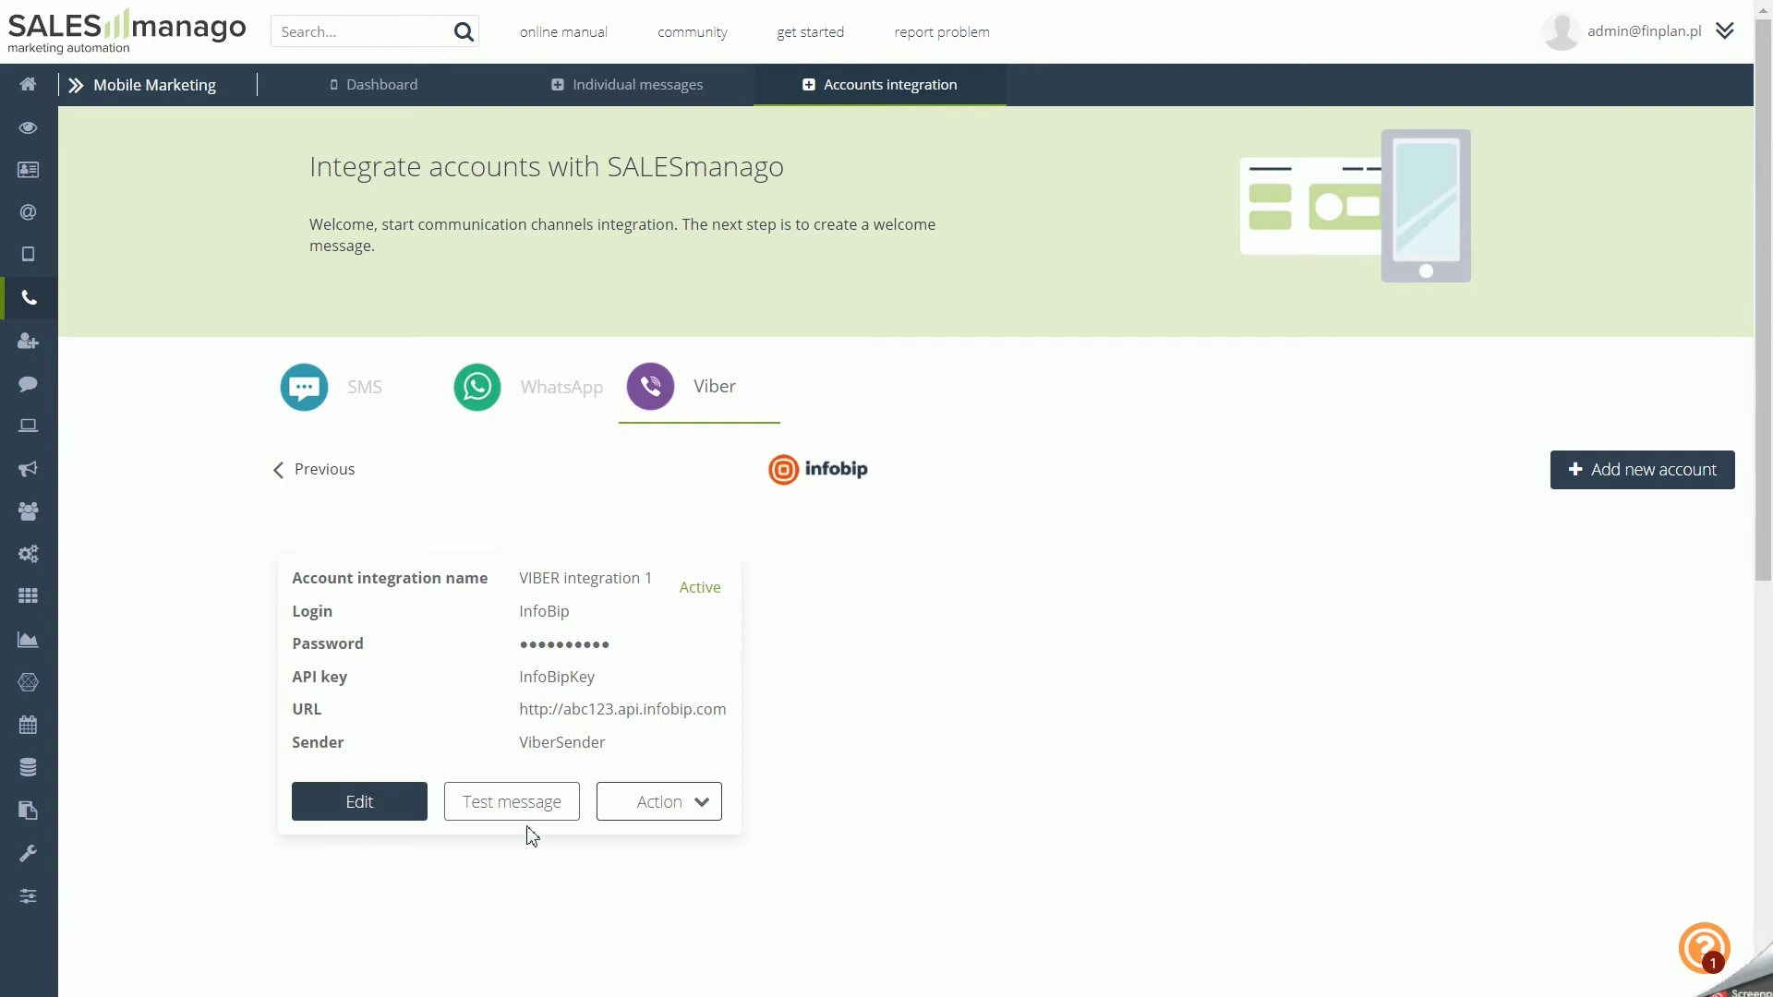
{"action": "left_click", "coordinate": [706, 805]}
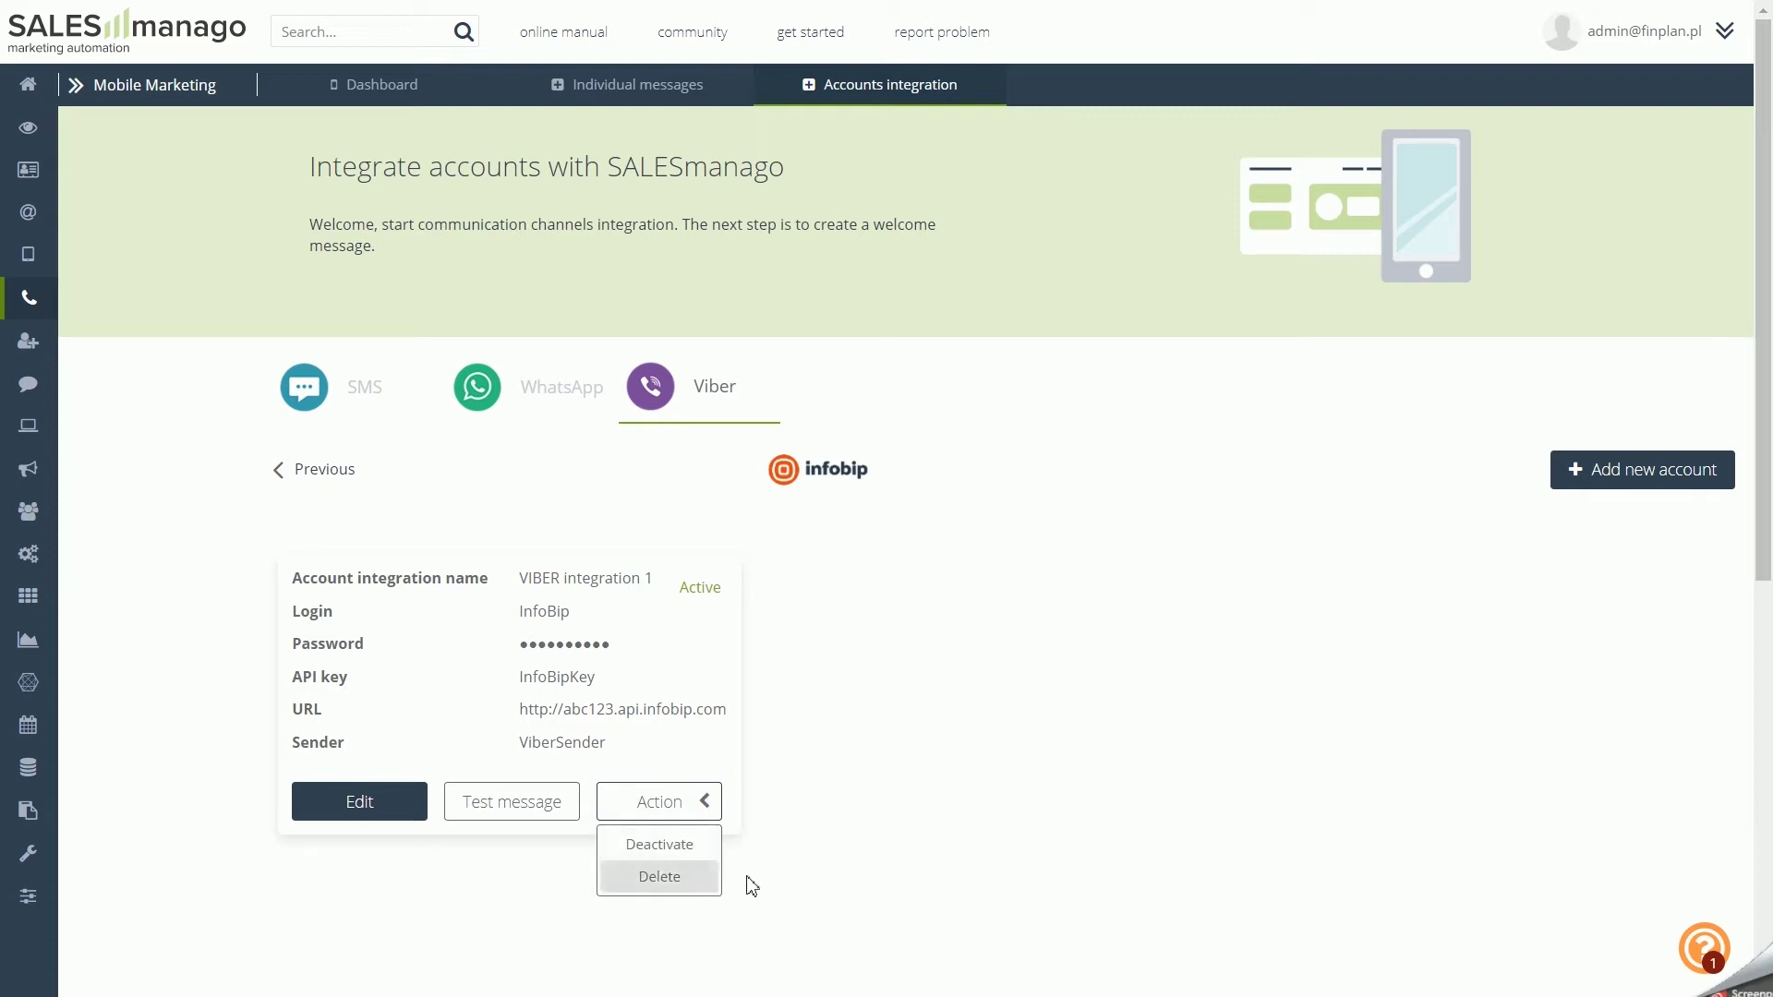
{"action": "left_click", "coordinate": [990, 837]}
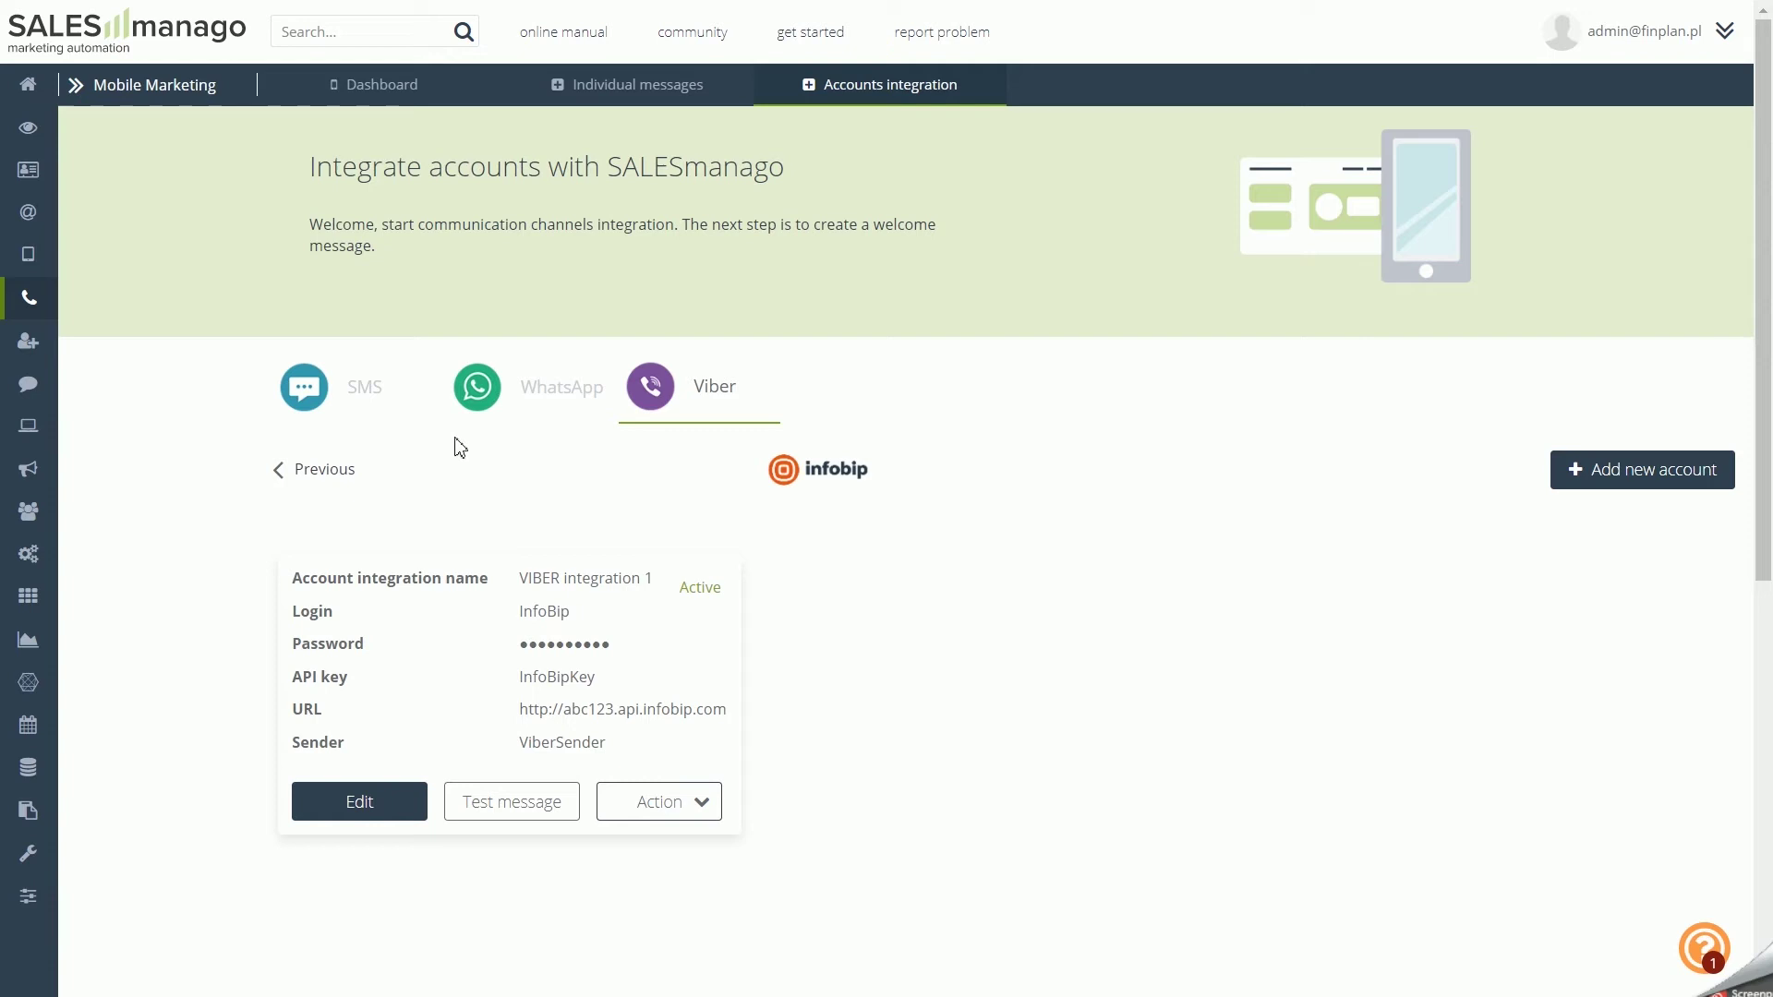
{"action": "left_click", "coordinate": [27, 302]}
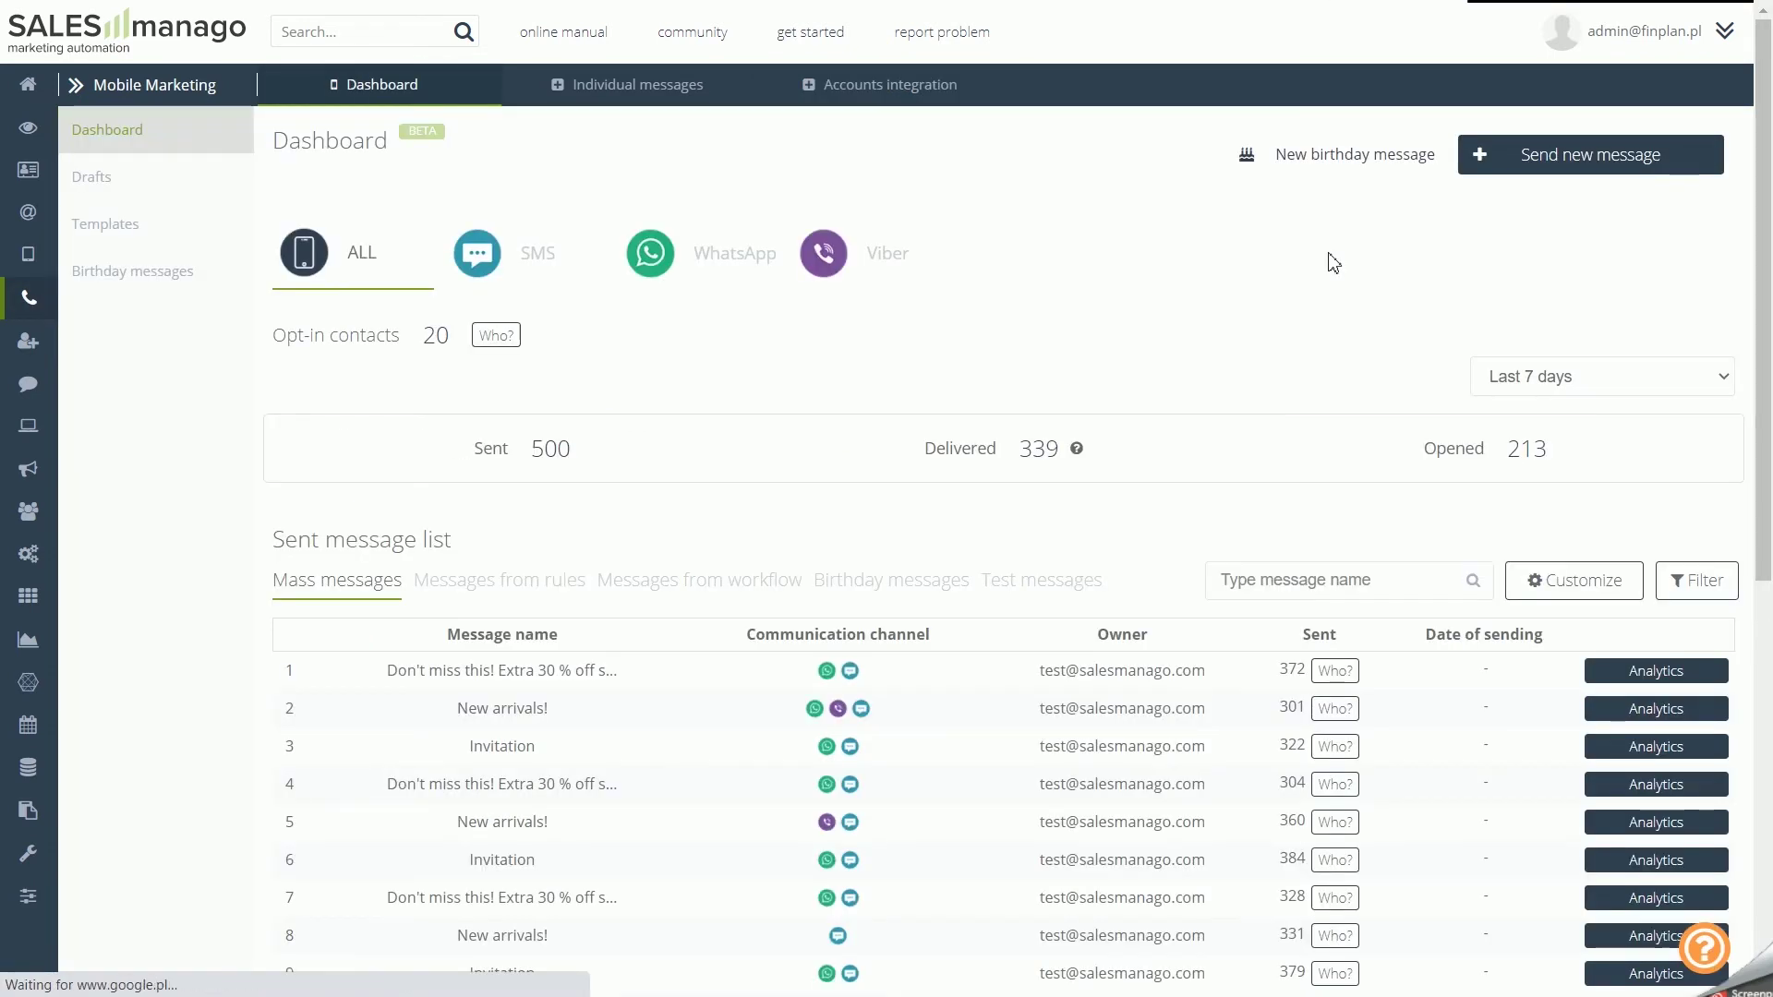
Start a new mass message, selecting its default name and checking the message group options.
{"action": "left_click", "coordinate": [1477, 166]}
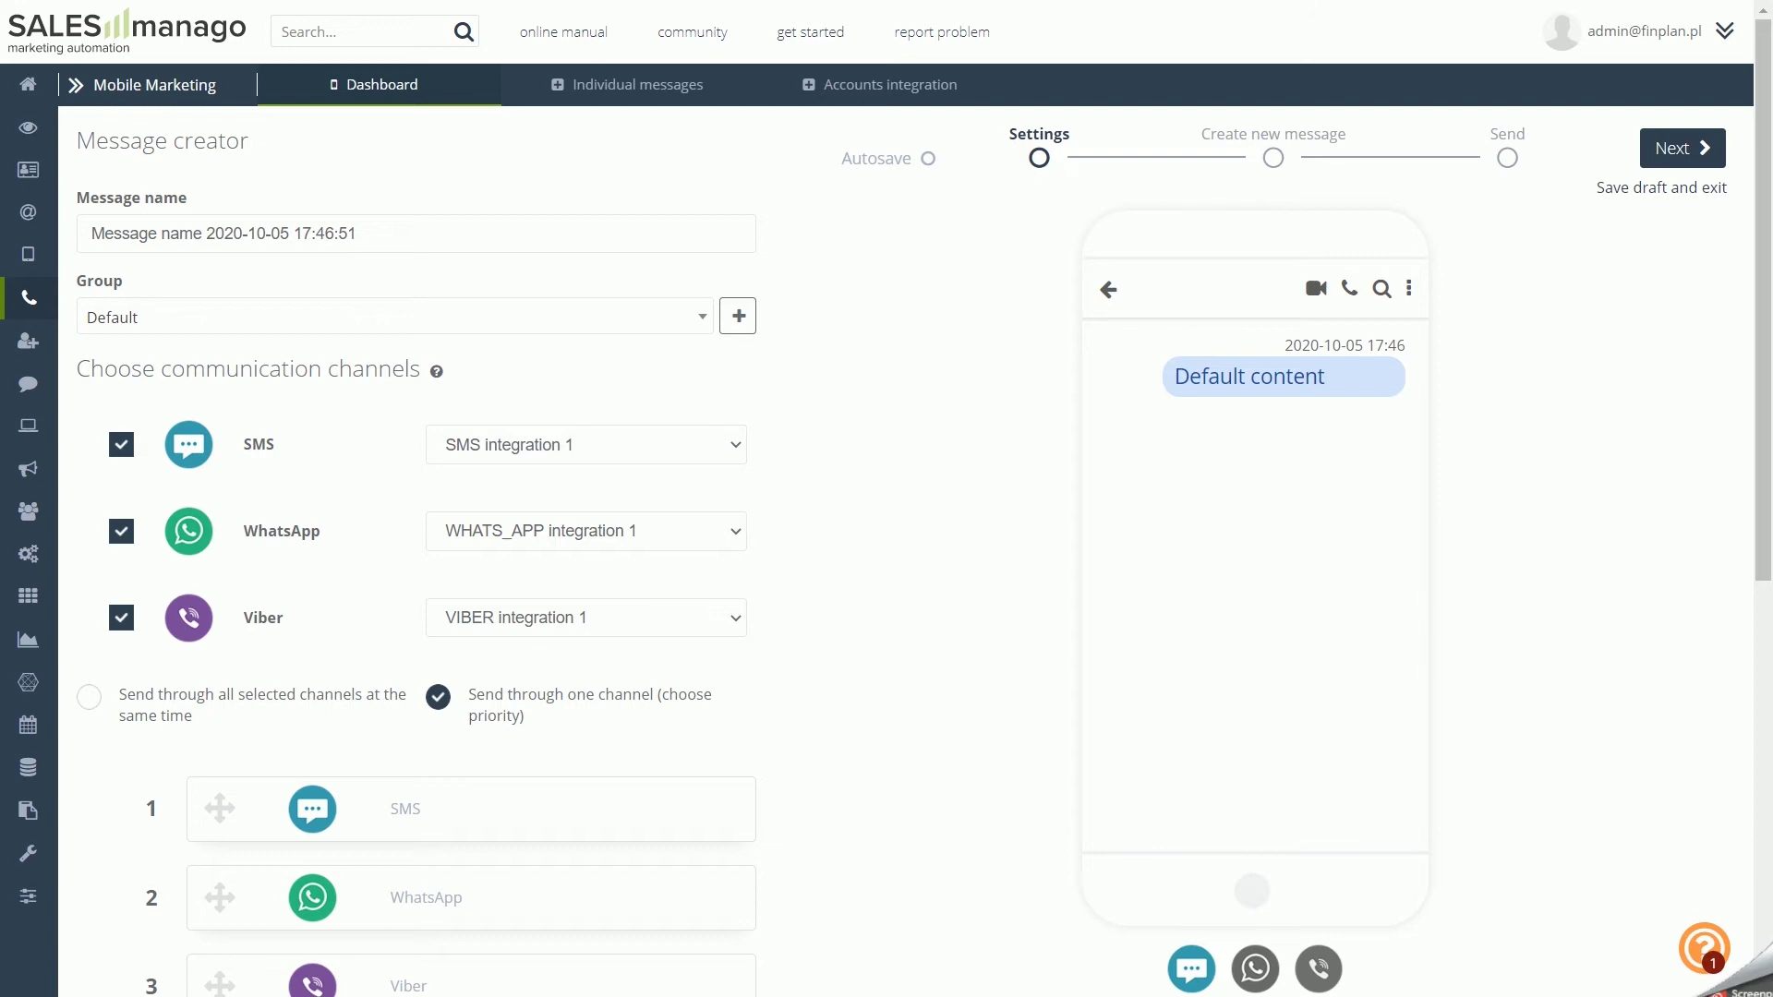
{"action": "left_click_drag", "start_coordinate": [503, 236], "coordinate": [92, 239]}
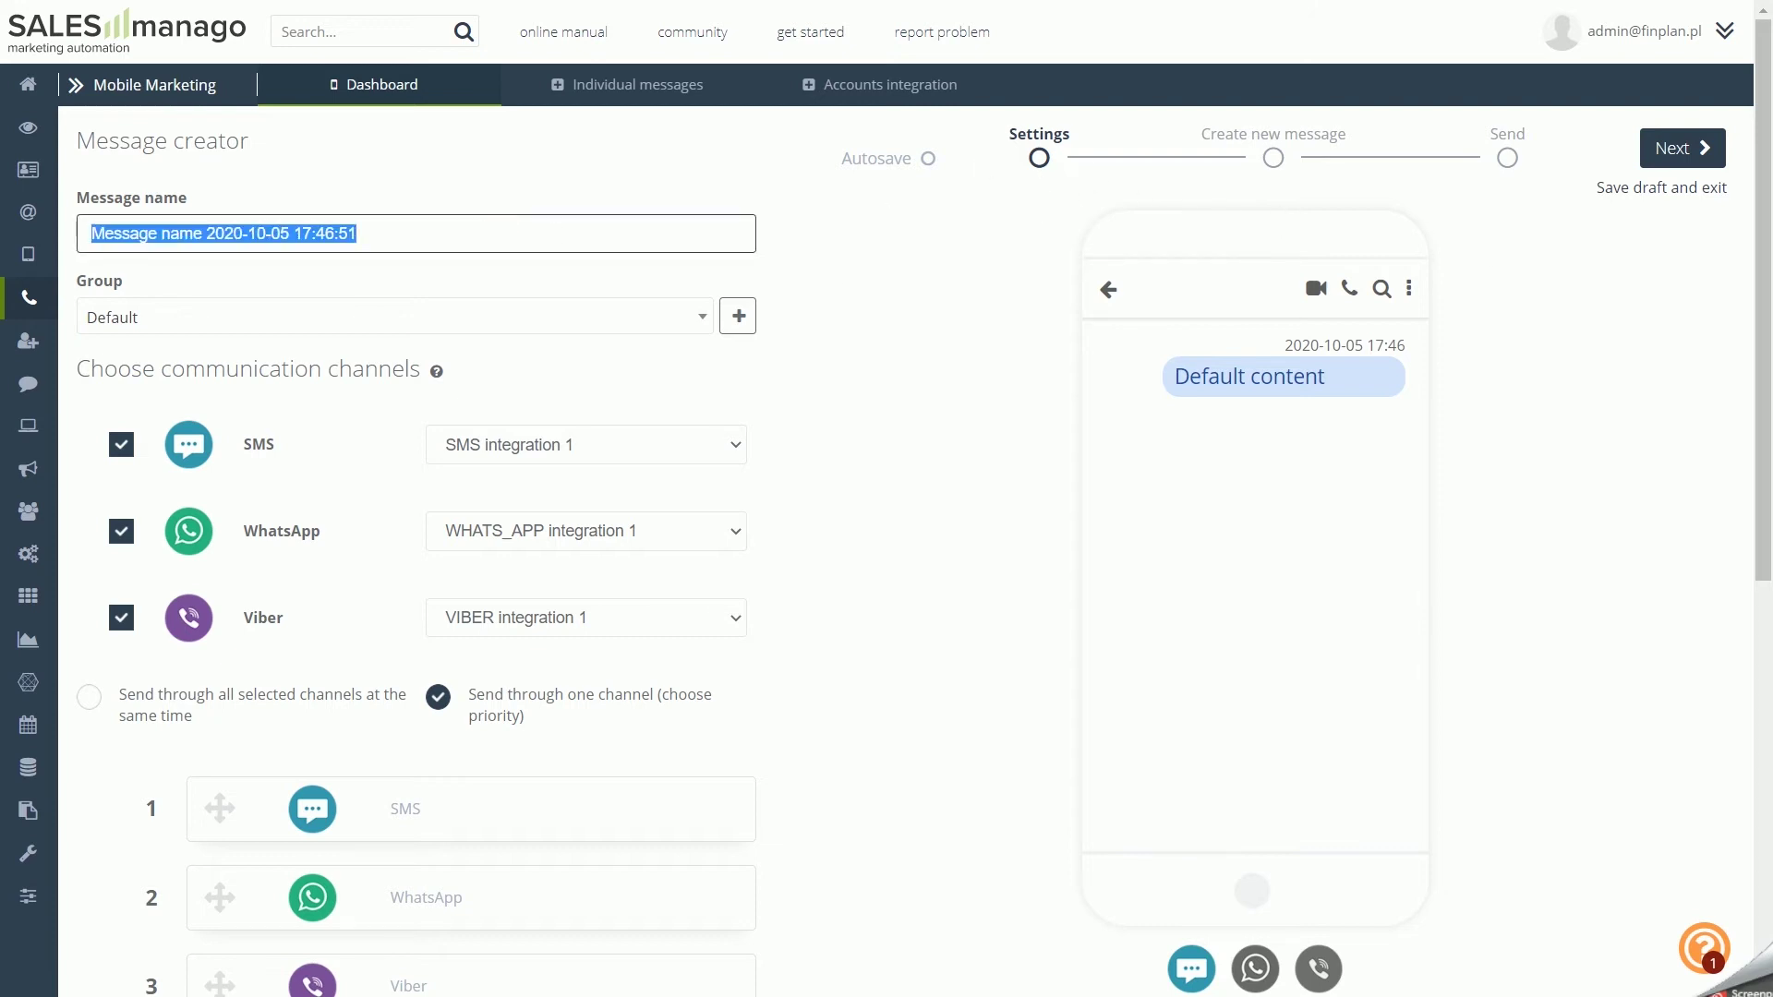
{"action": "left_click", "coordinate": [423, 274]}
{"action": "left_click", "coordinate": [657, 316]}
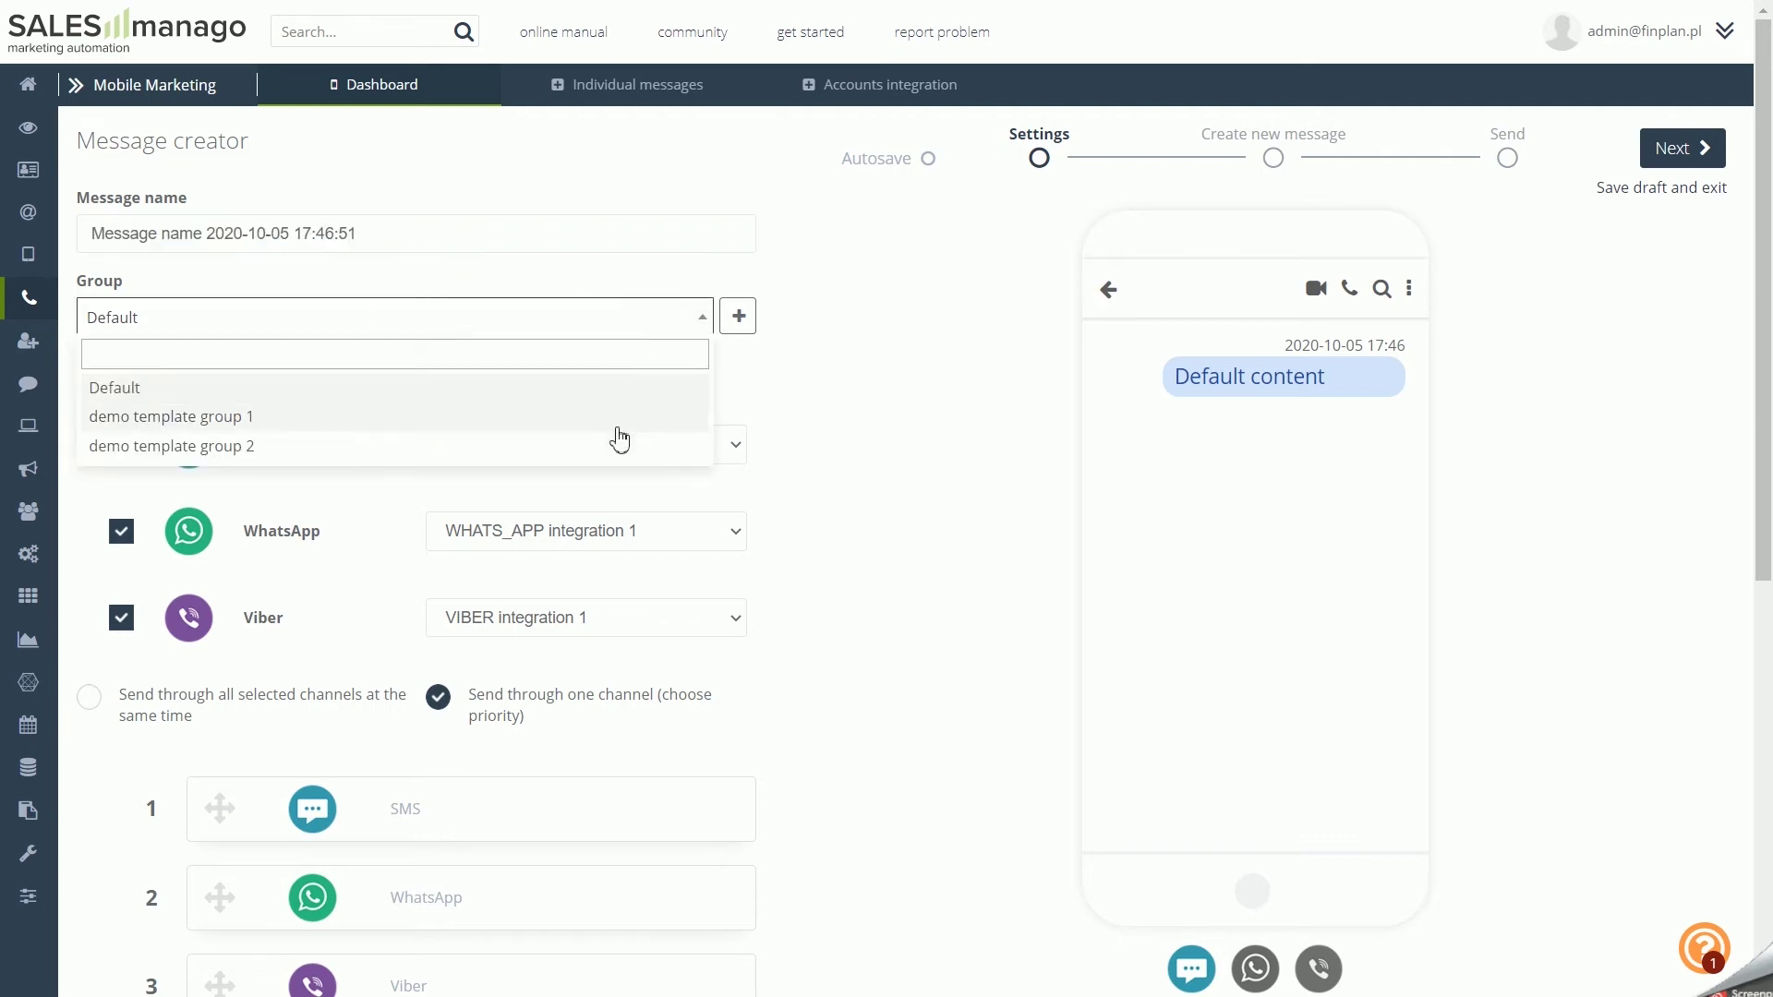
{"action": "left_click", "coordinate": [754, 331]}
{"action": "left_click", "coordinate": [750, 323]}
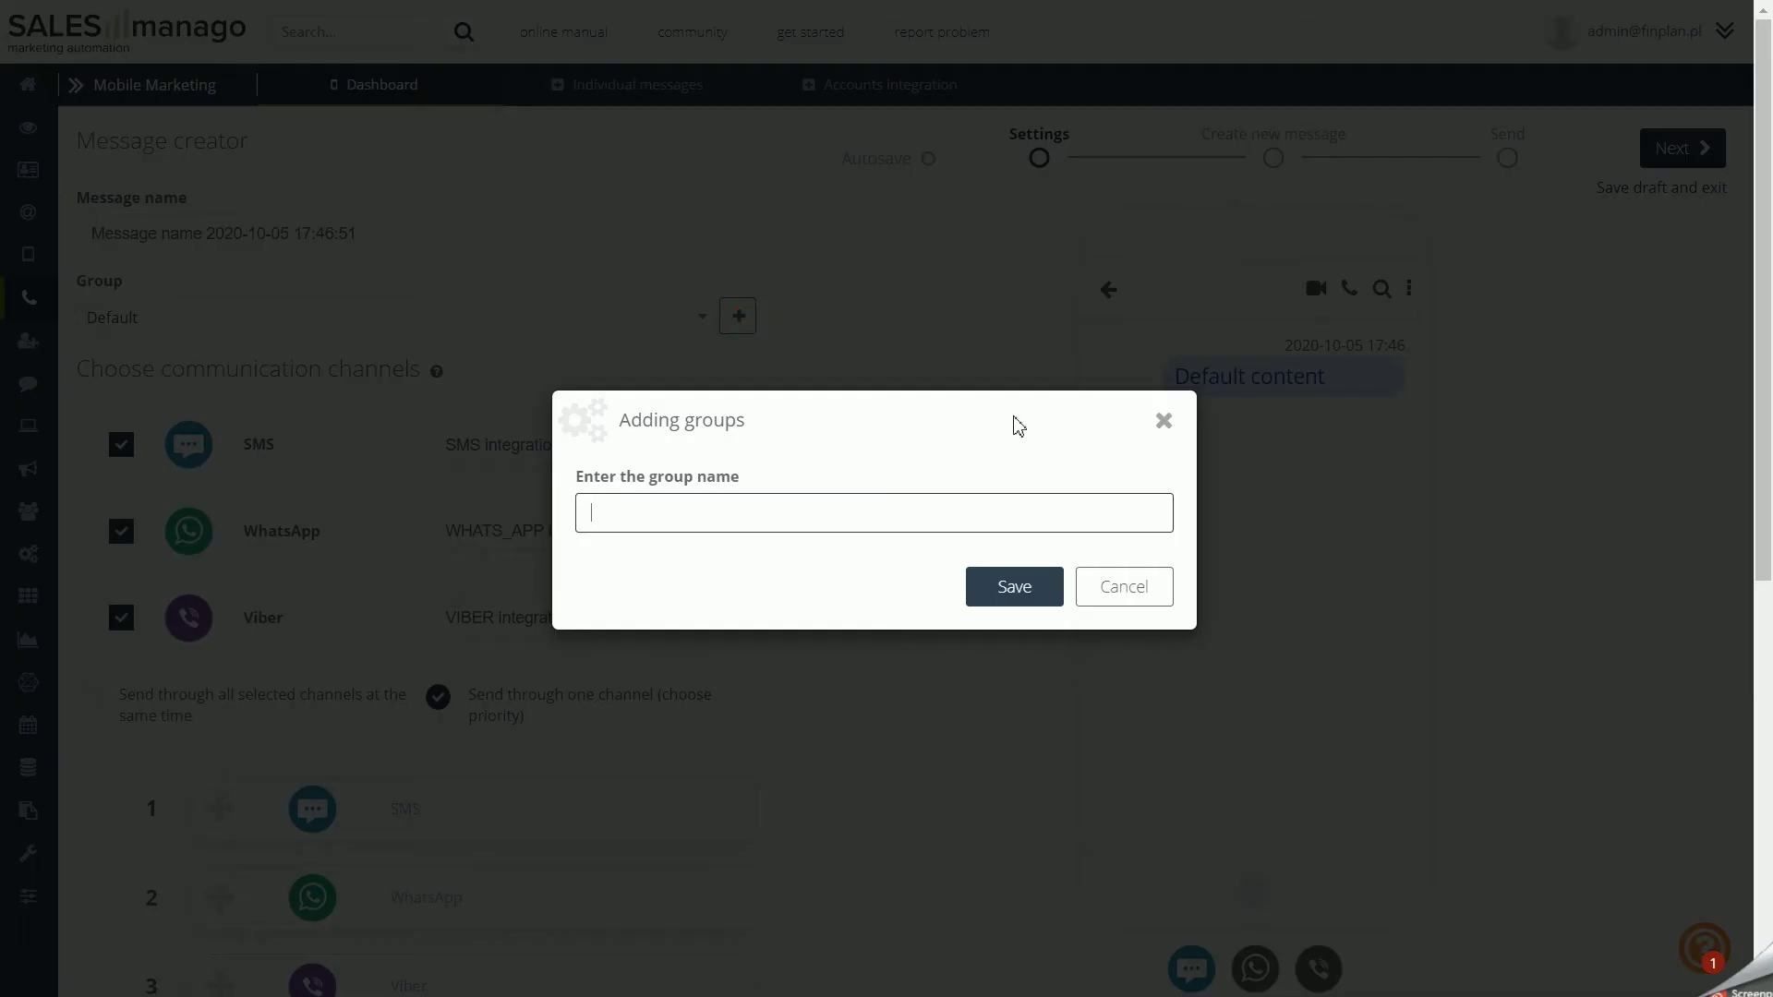
{"action": "left_click", "coordinate": [1163, 421]}
Keep SMS, WhatsApp and Viber all selected as channels, with SMS integration 1.
{"action": "left_click", "coordinate": [126, 445]}
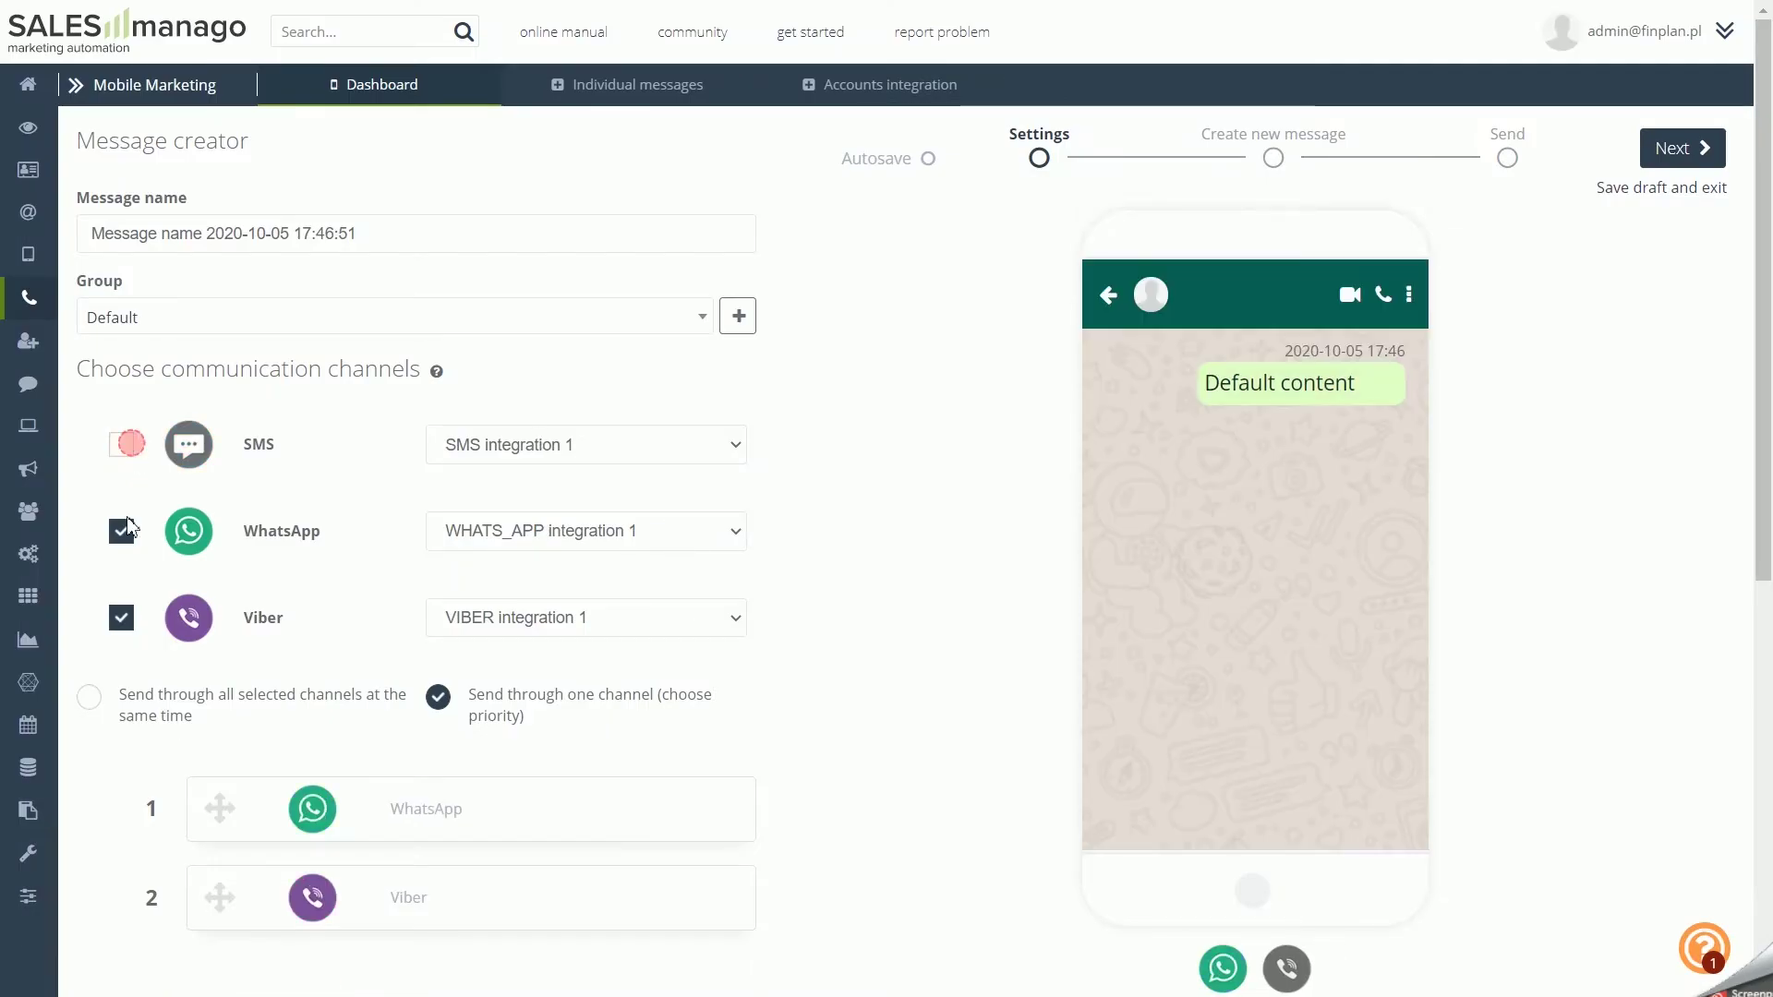
{"action": "left_click", "coordinate": [129, 528]}
{"action": "left_click", "coordinate": [129, 528]}
{"action": "left_click", "coordinate": [126, 444]}
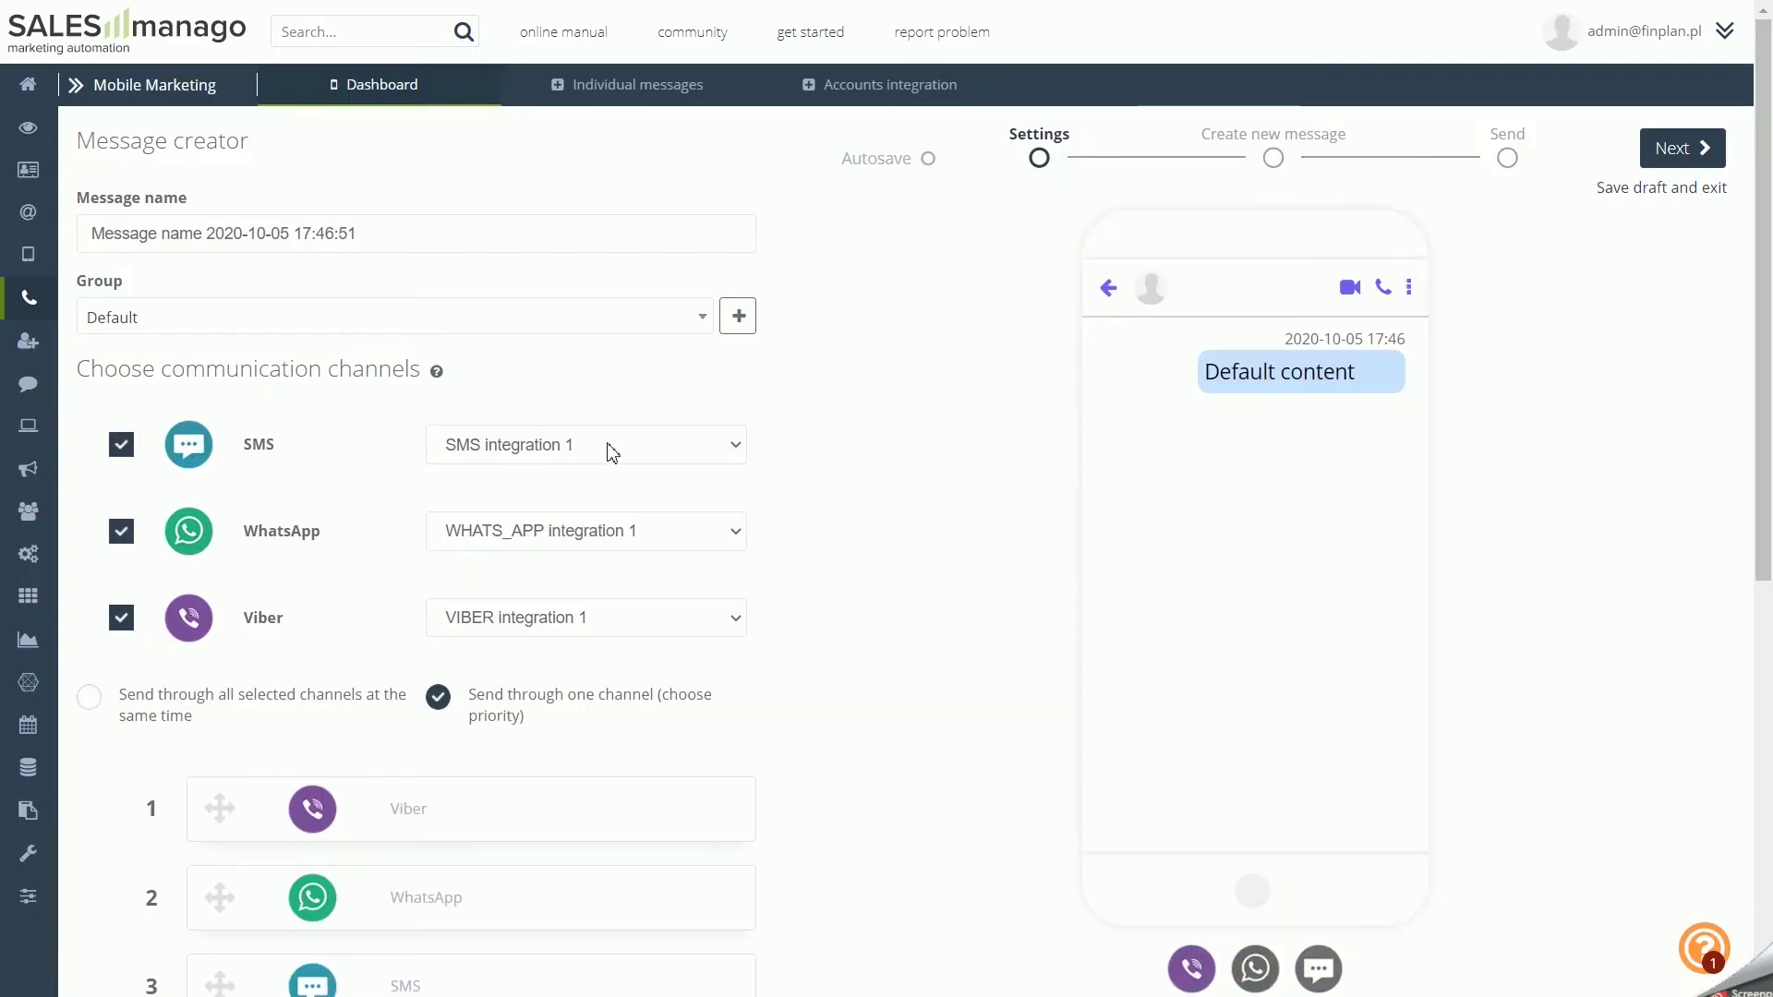
{"action": "left_click", "coordinate": [606, 451]}
{"action": "left_click", "coordinate": [607, 448]}
{"action": "scroll", "coordinate": [752, 475], "scroll_direction": "down", "scroll_amount": 3}
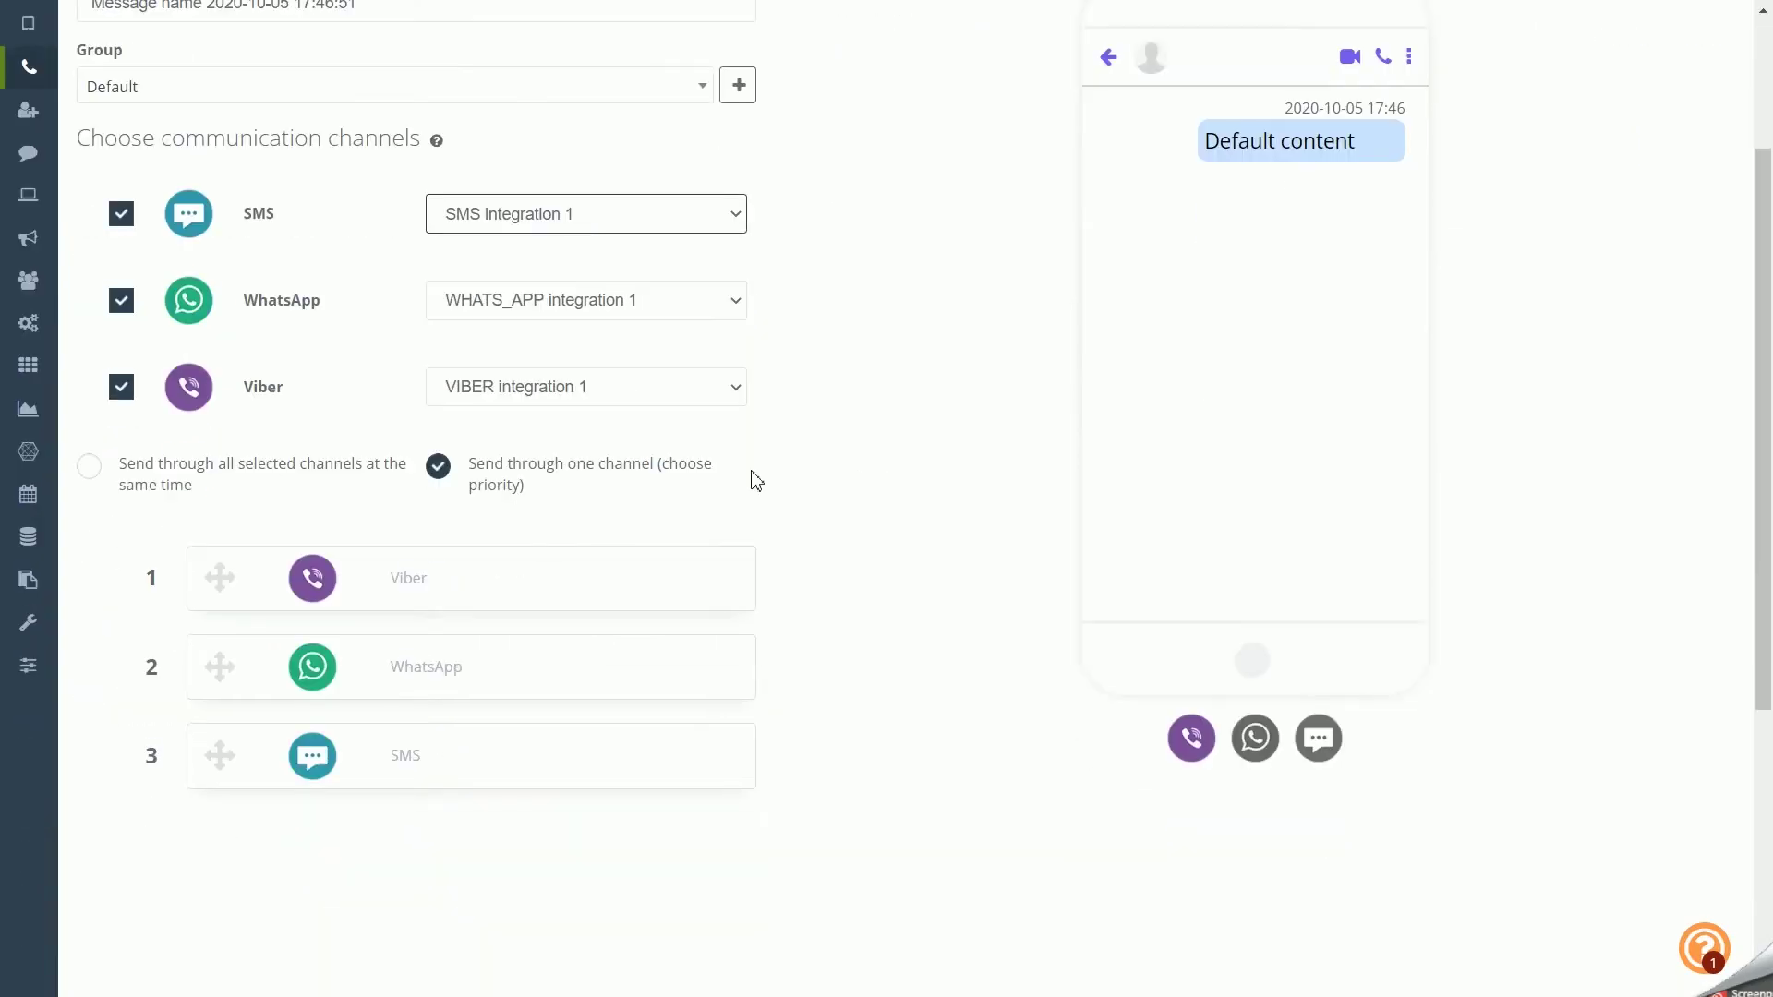
Send through one channel by priority with Viber first, then preview the WhatsApp version.
{"action": "left_click", "coordinate": [211, 476]}
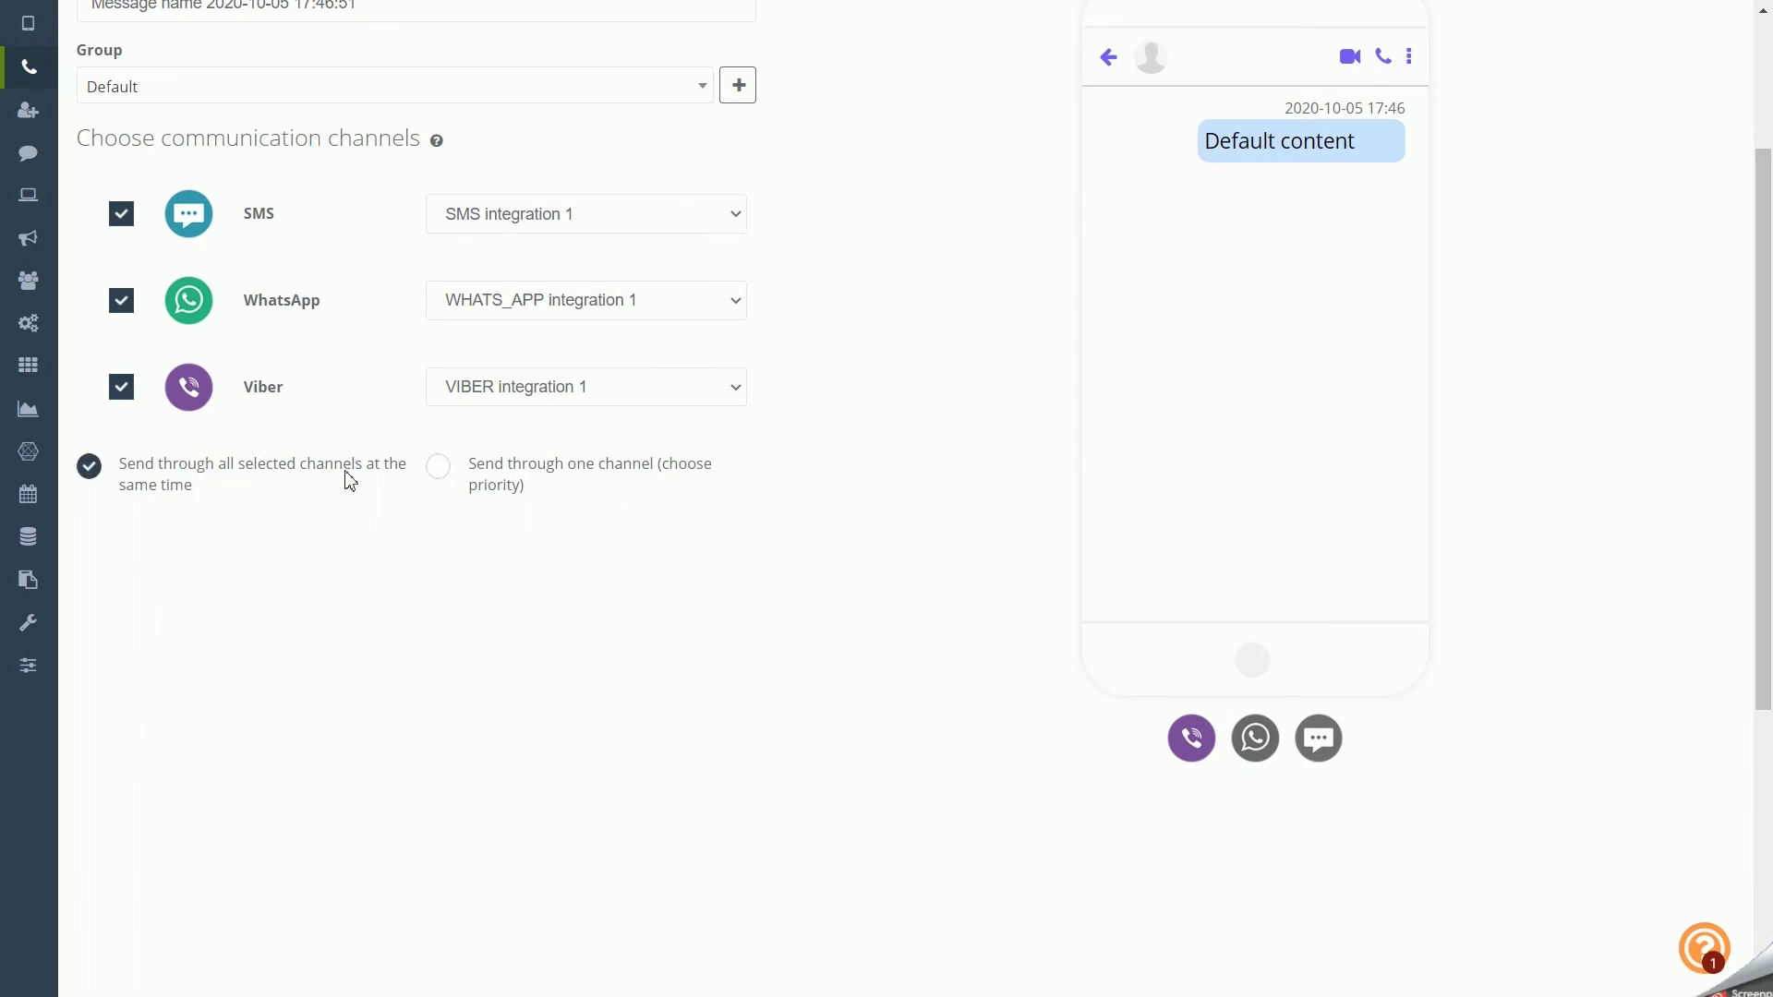
{"action": "left_click", "coordinate": [497, 480]}
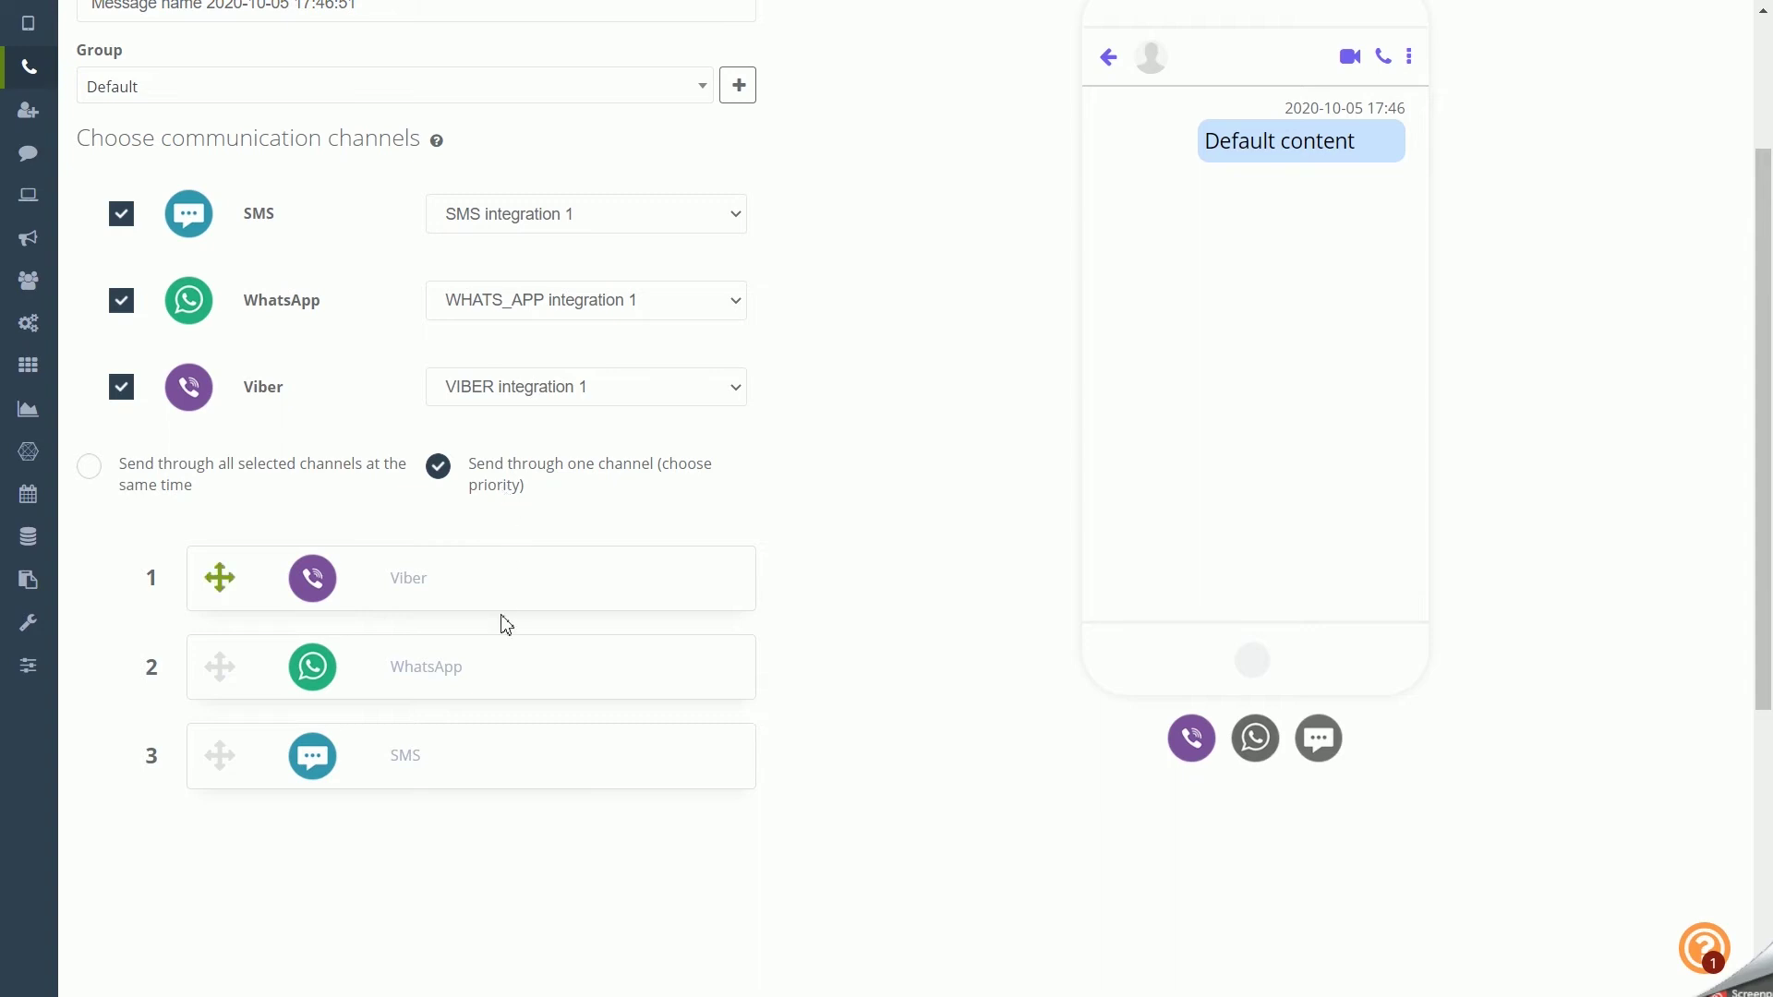
{"action": "left_click_drag", "start_coordinate": [499, 678], "coordinate": [514, 717]}
{"action": "left_click_drag", "start_coordinate": [590, 664], "coordinate": [585, 566]}
{"action": "scroll", "coordinate": [1100, 699], "scroll_direction": "up", "scroll_amount": 2}
{"action": "scroll", "coordinate": [1100, 706], "scroll_direction": "up", "scroll_amount": 2}
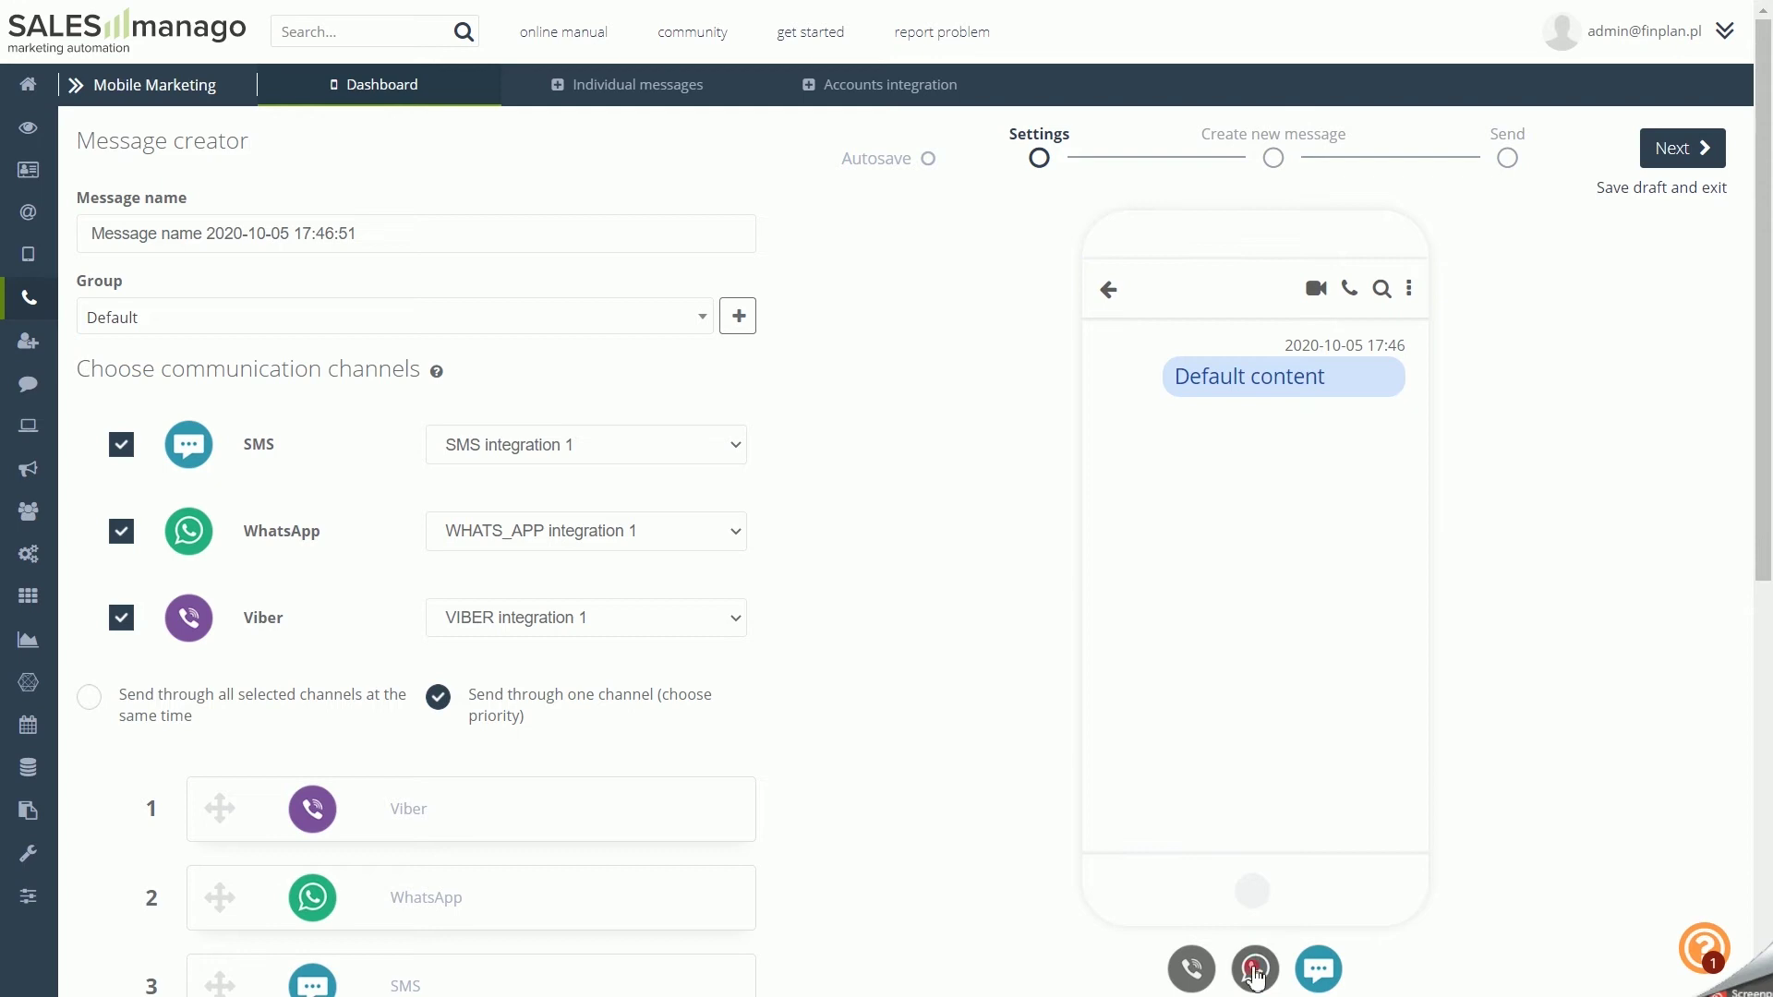
{"action": "left_click", "coordinate": [1258, 967]}
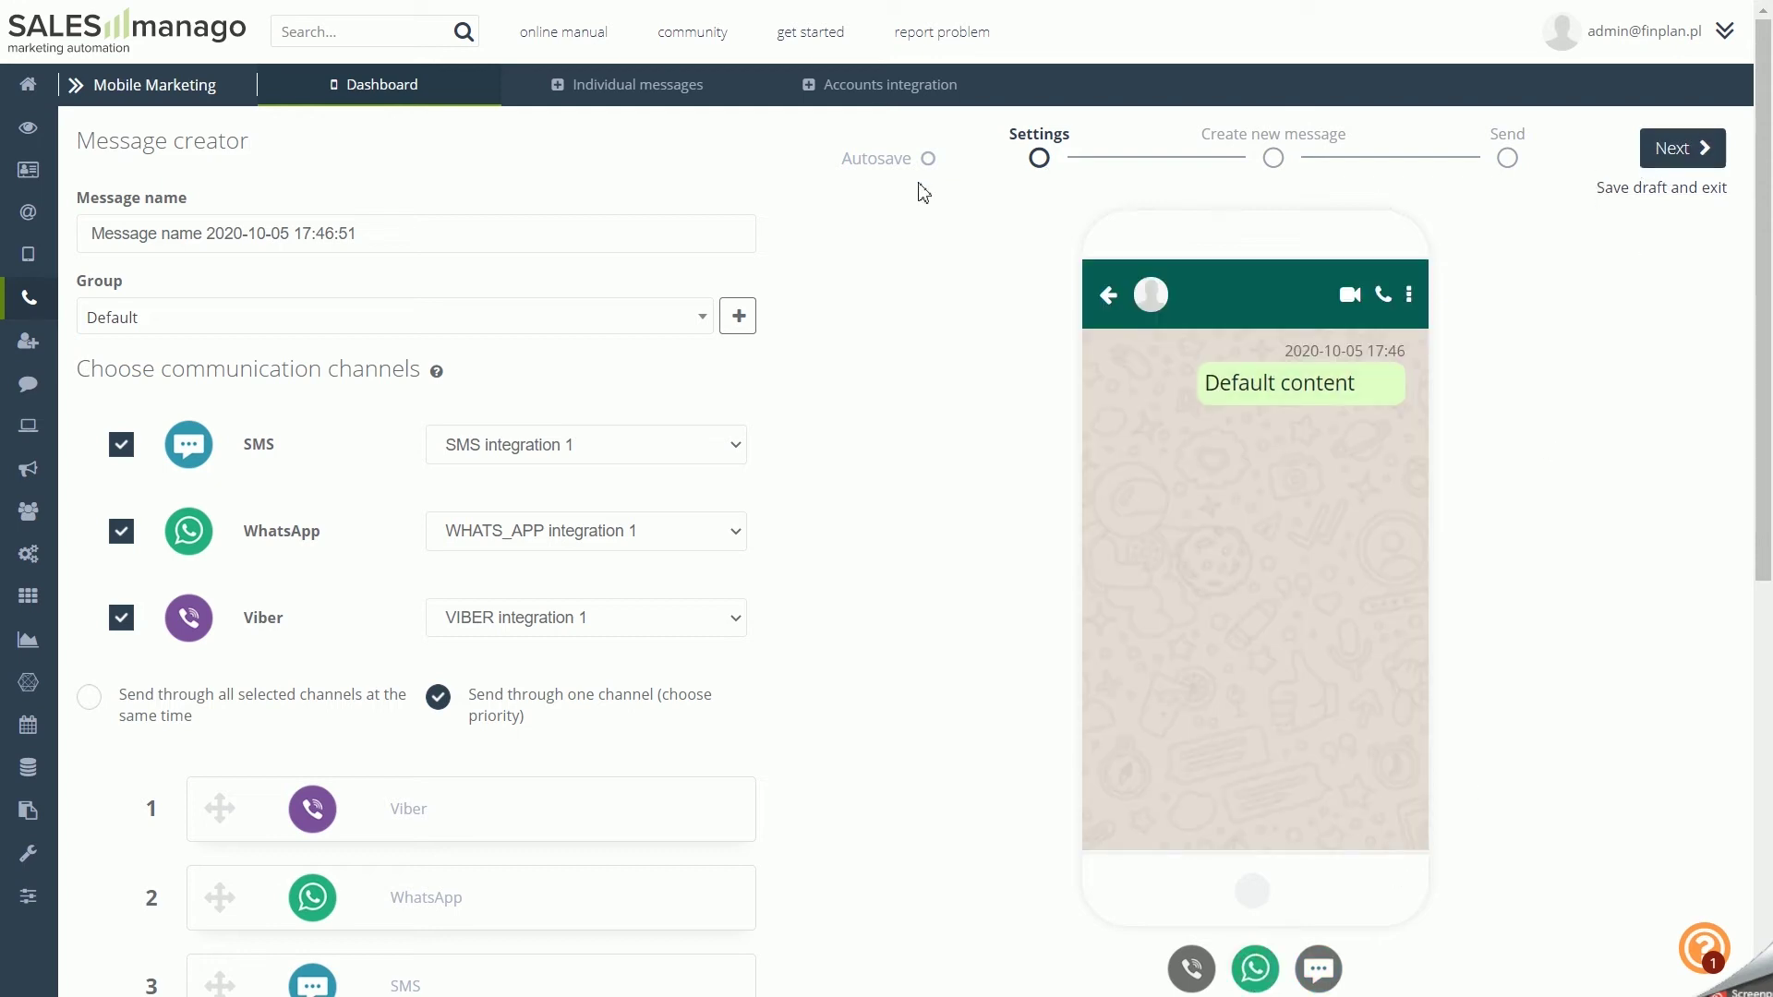
On the content step, try the emoji, image, product and link tools without inserting anything.
{"action": "left_click", "coordinate": [1668, 156]}
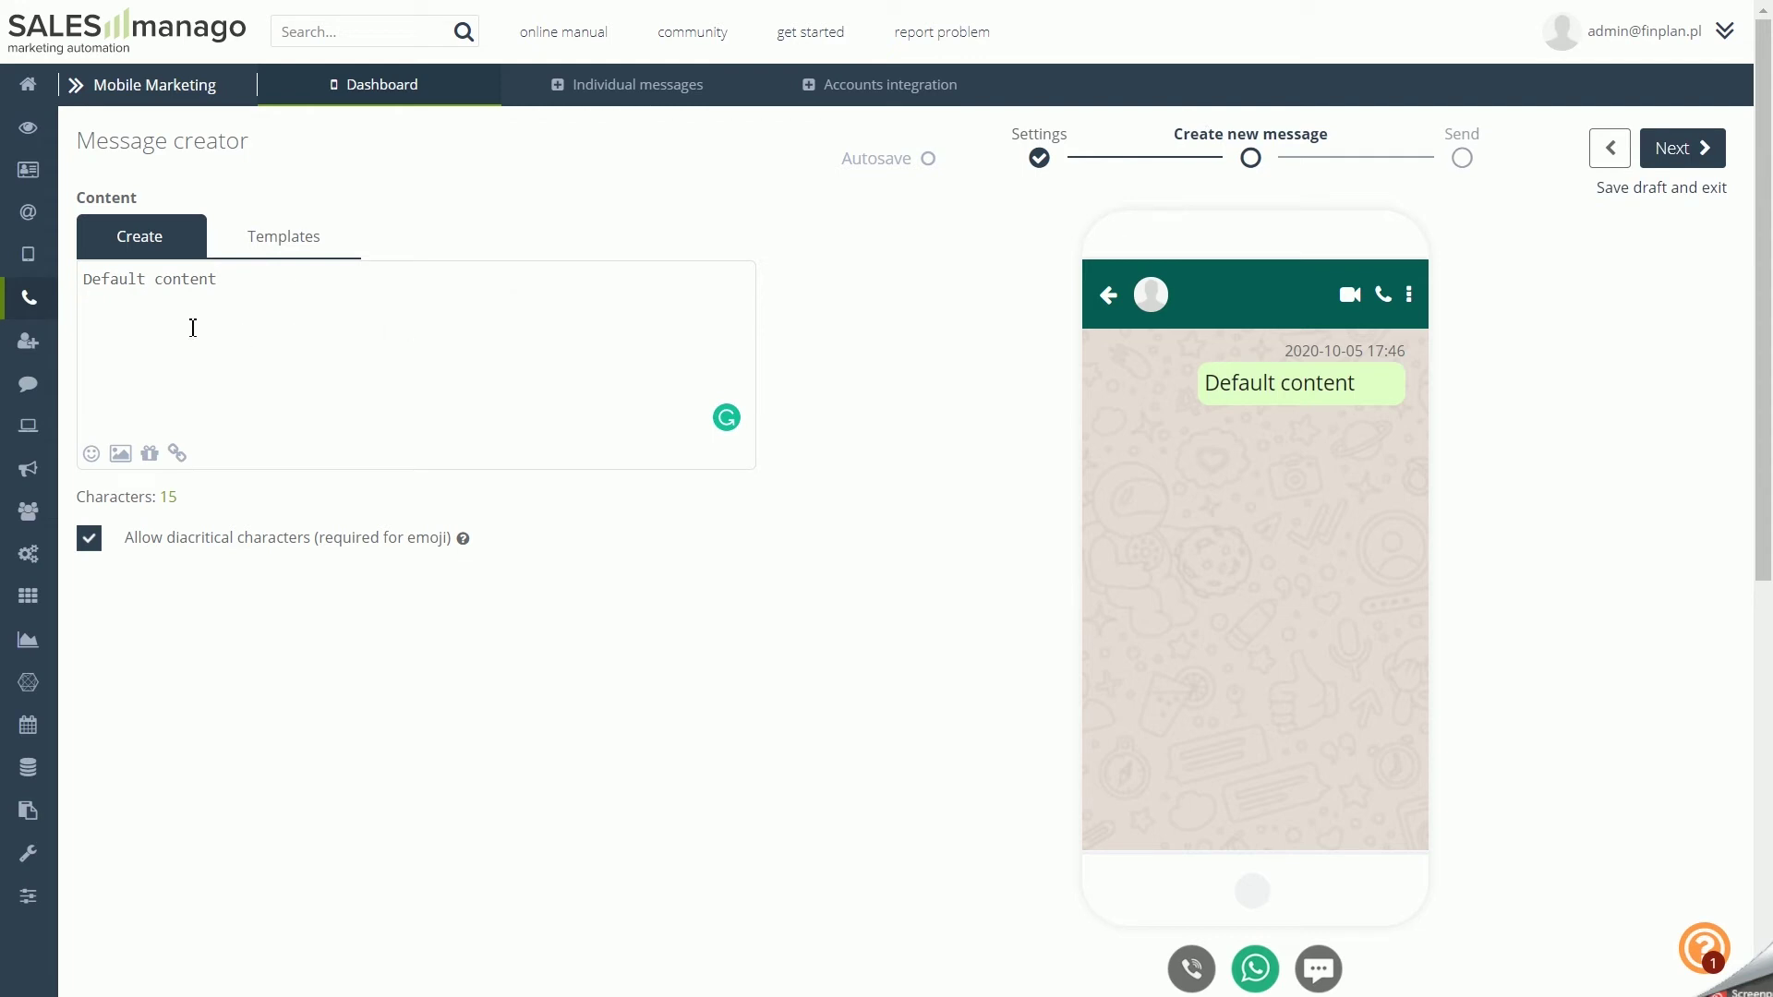
{"action": "left_click", "coordinate": [91, 453]}
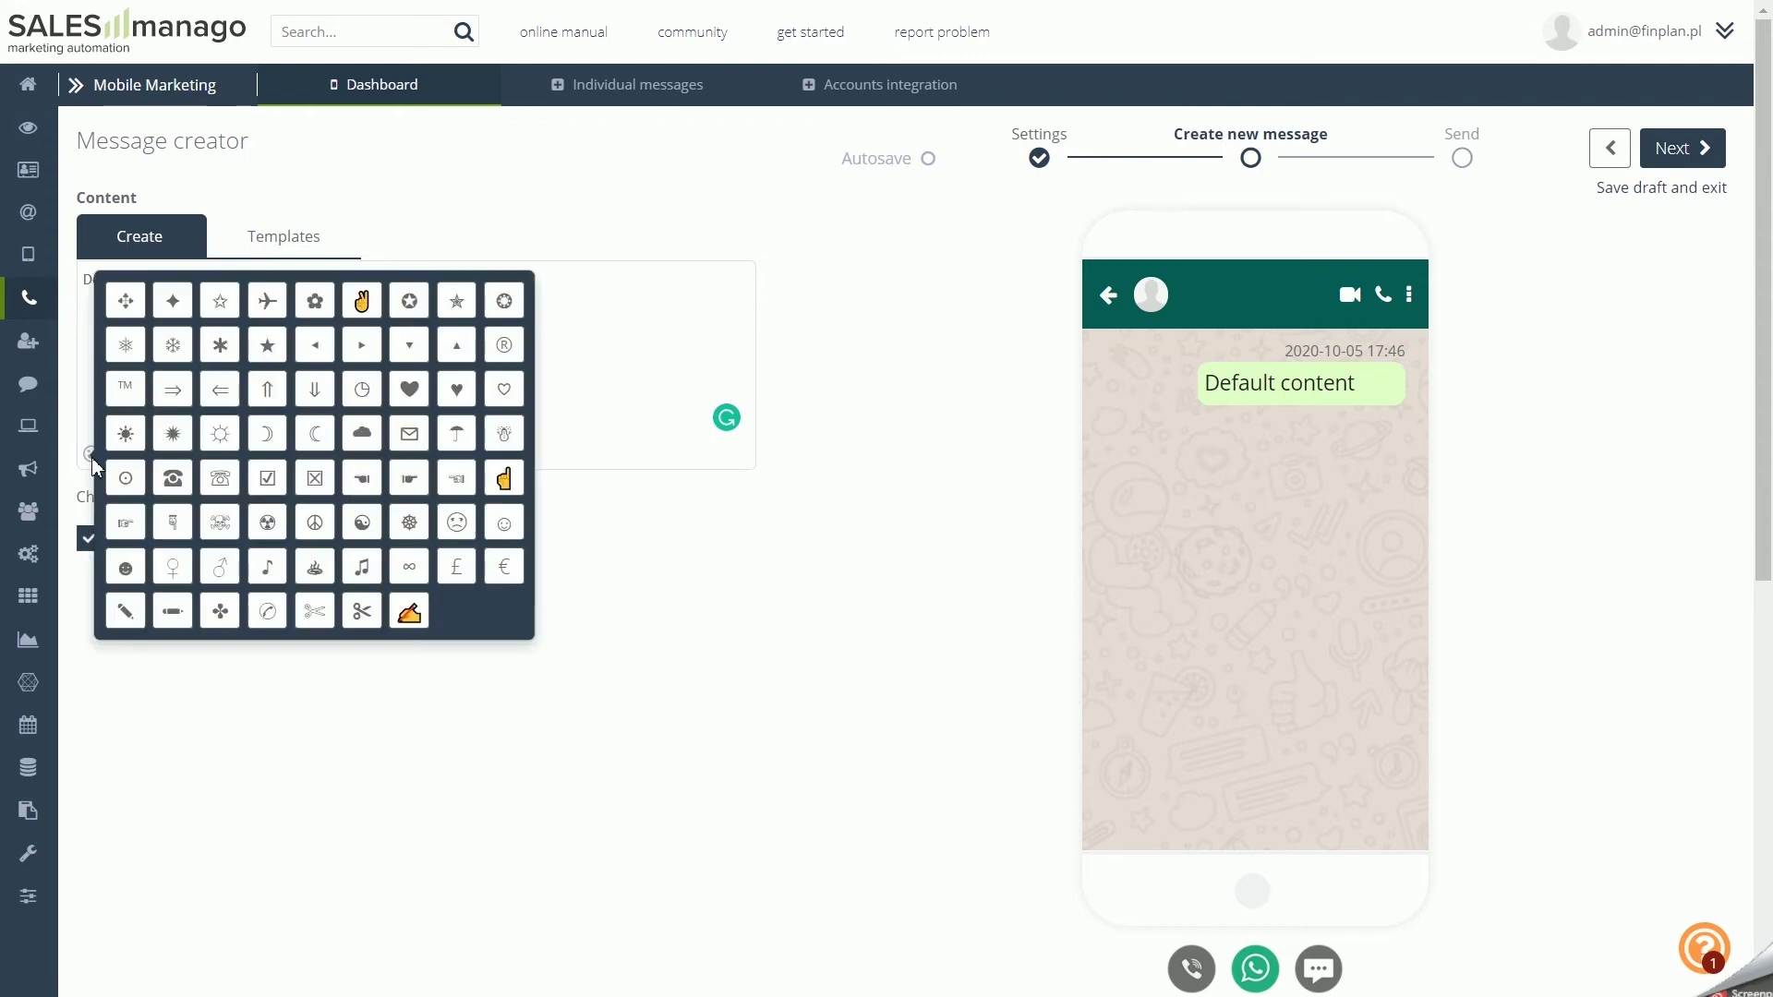
{"action": "left_click", "coordinate": [85, 491]}
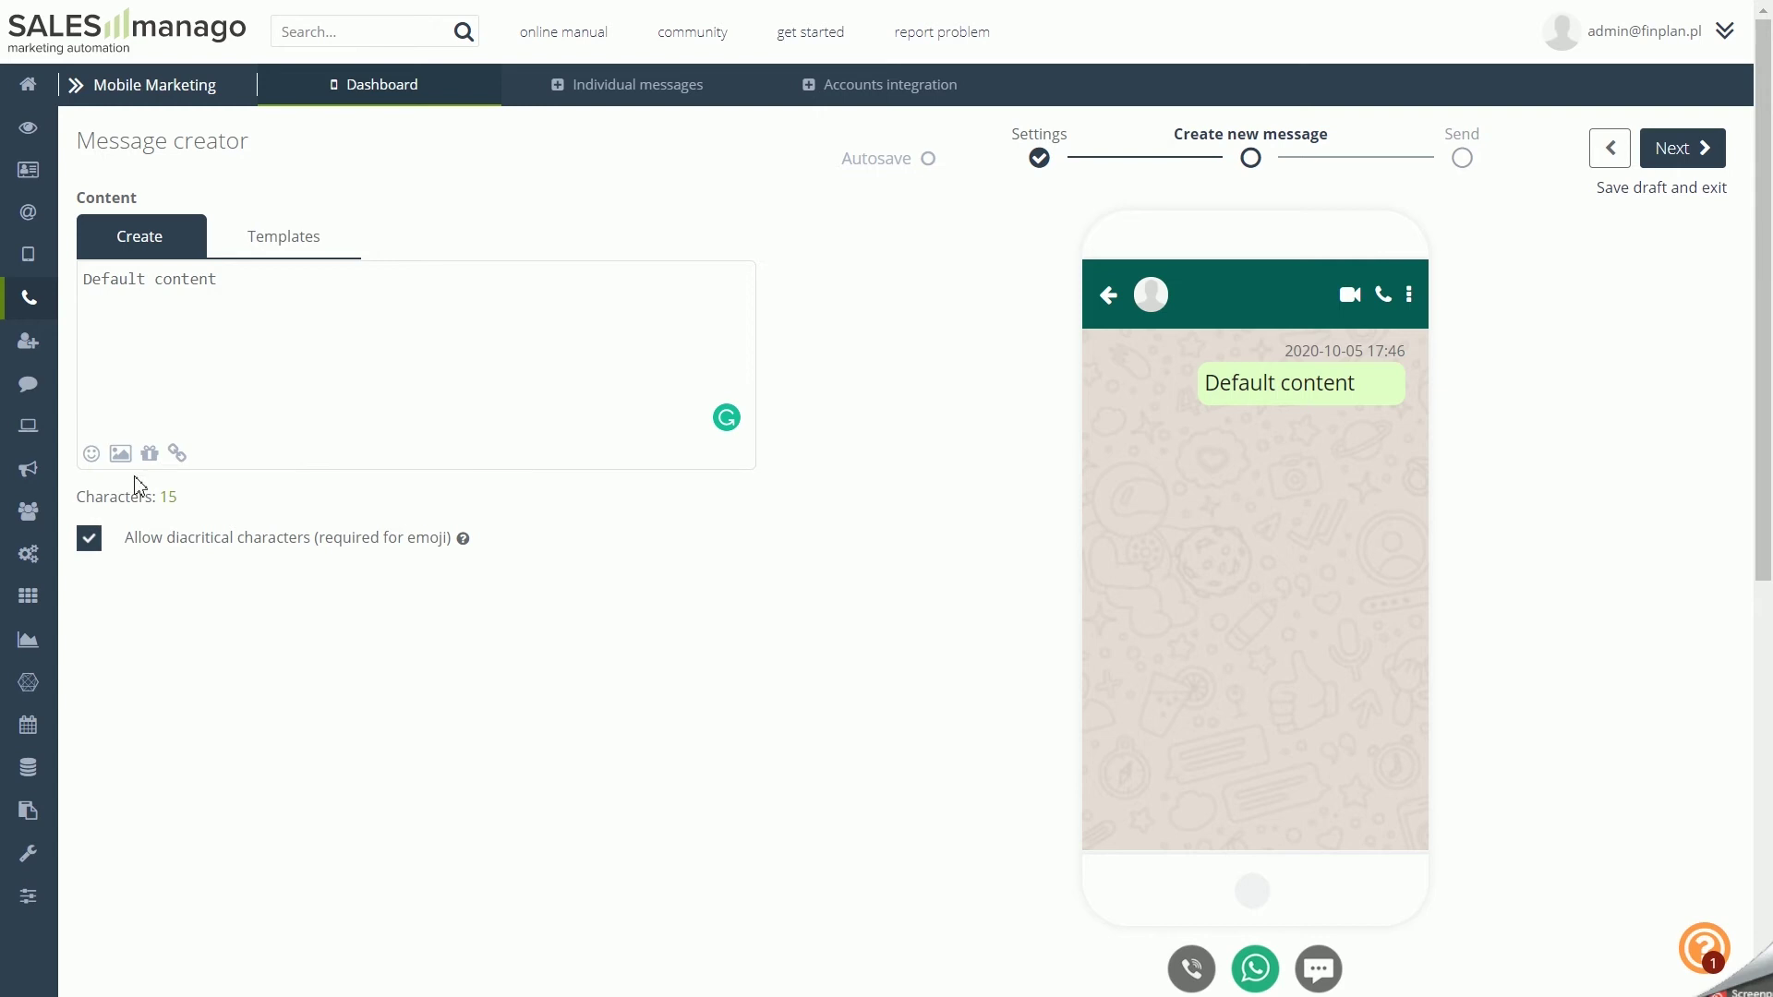
{"action": "left_click", "coordinate": [126, 455]}
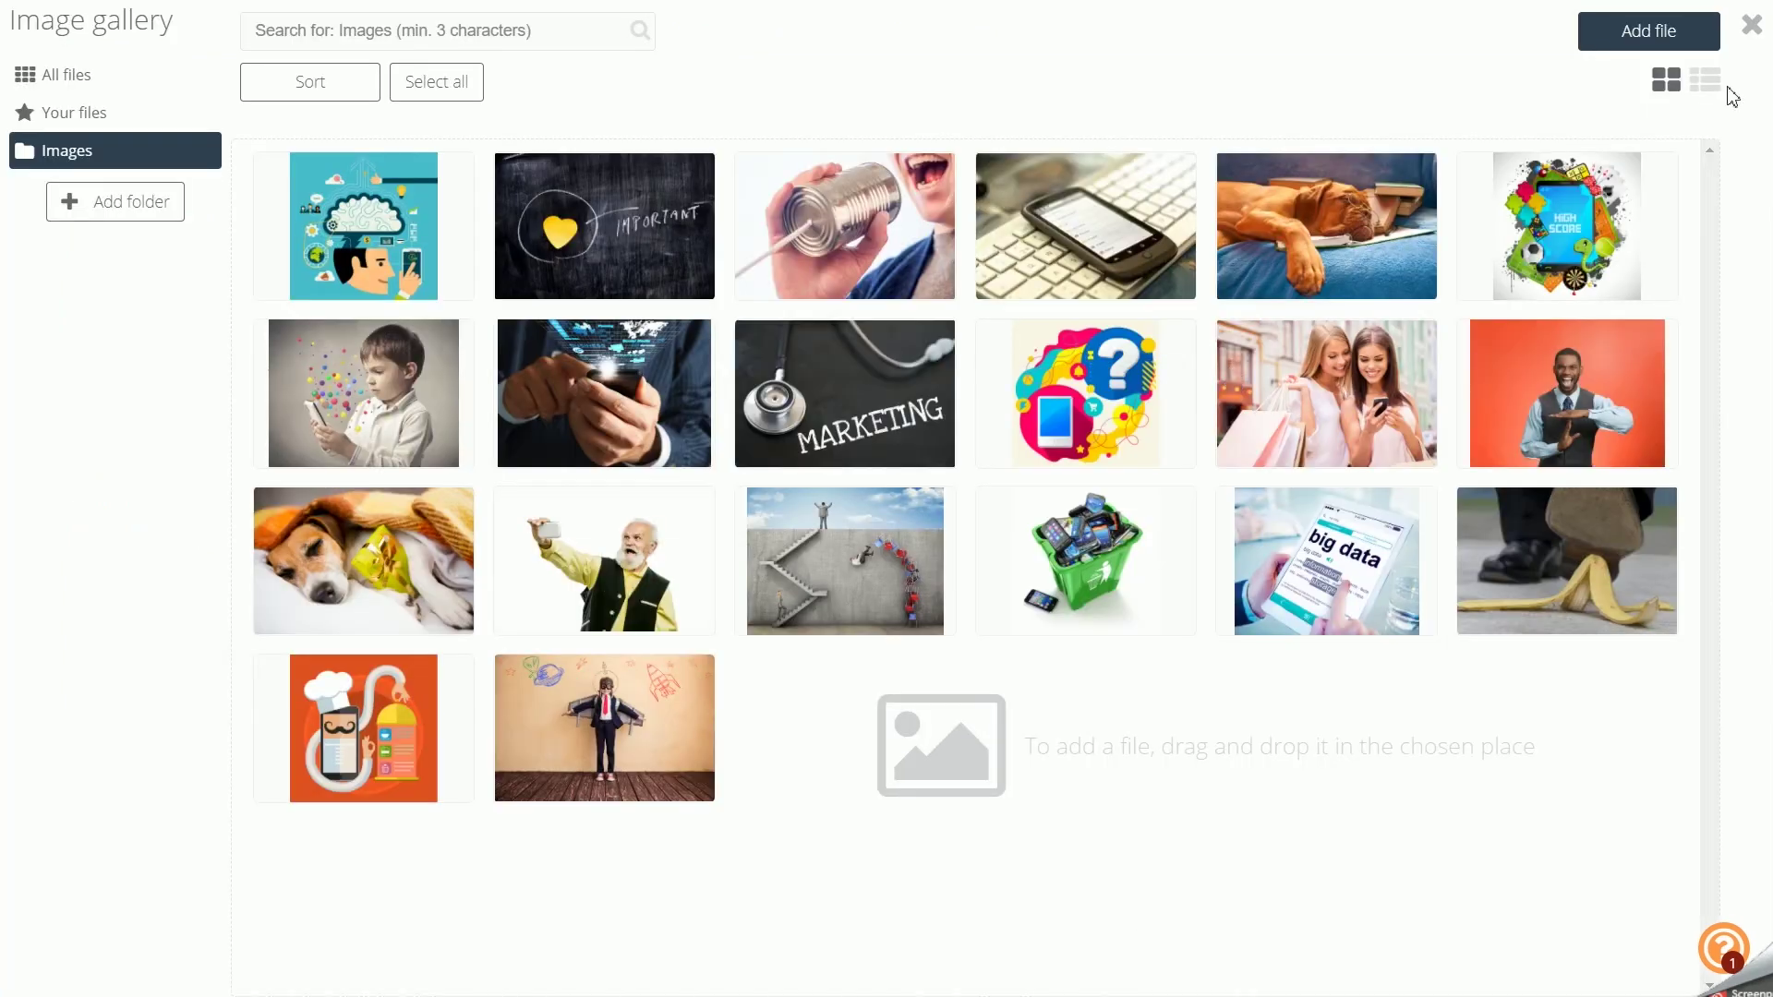
{"action": "left_click", "coordinate": [1753, 25]}
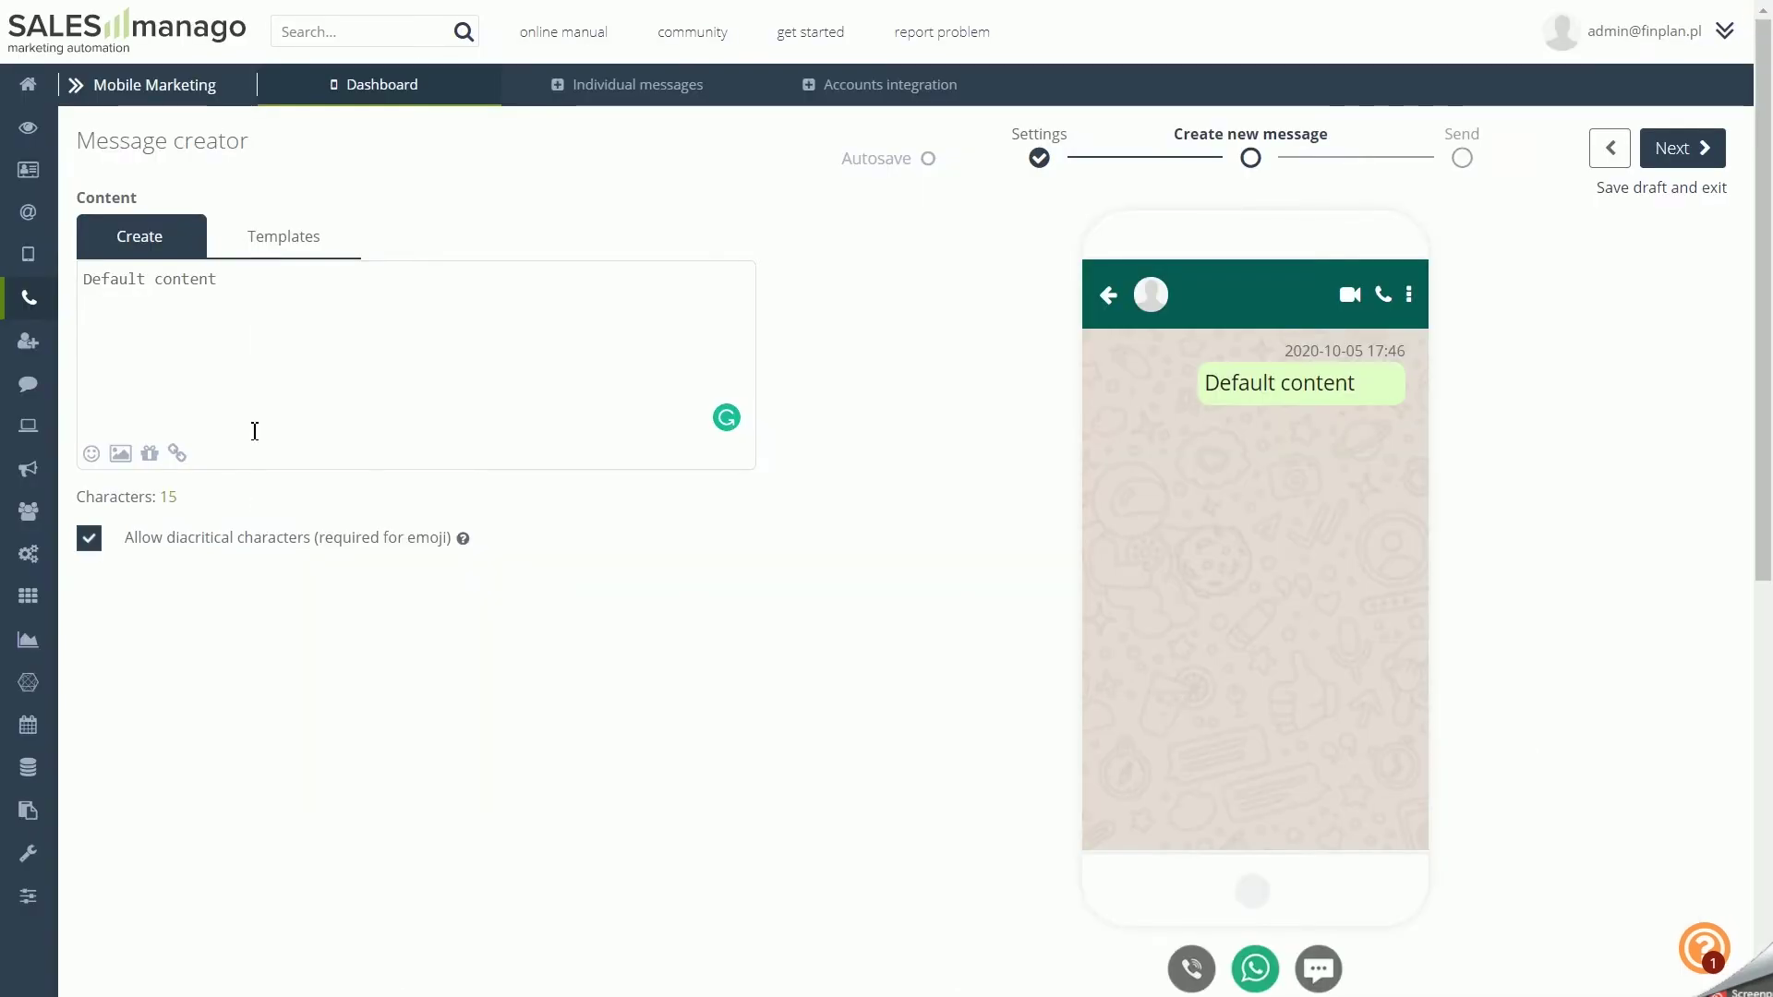
{"action": "left_click", "coordinate": [150, 456]}
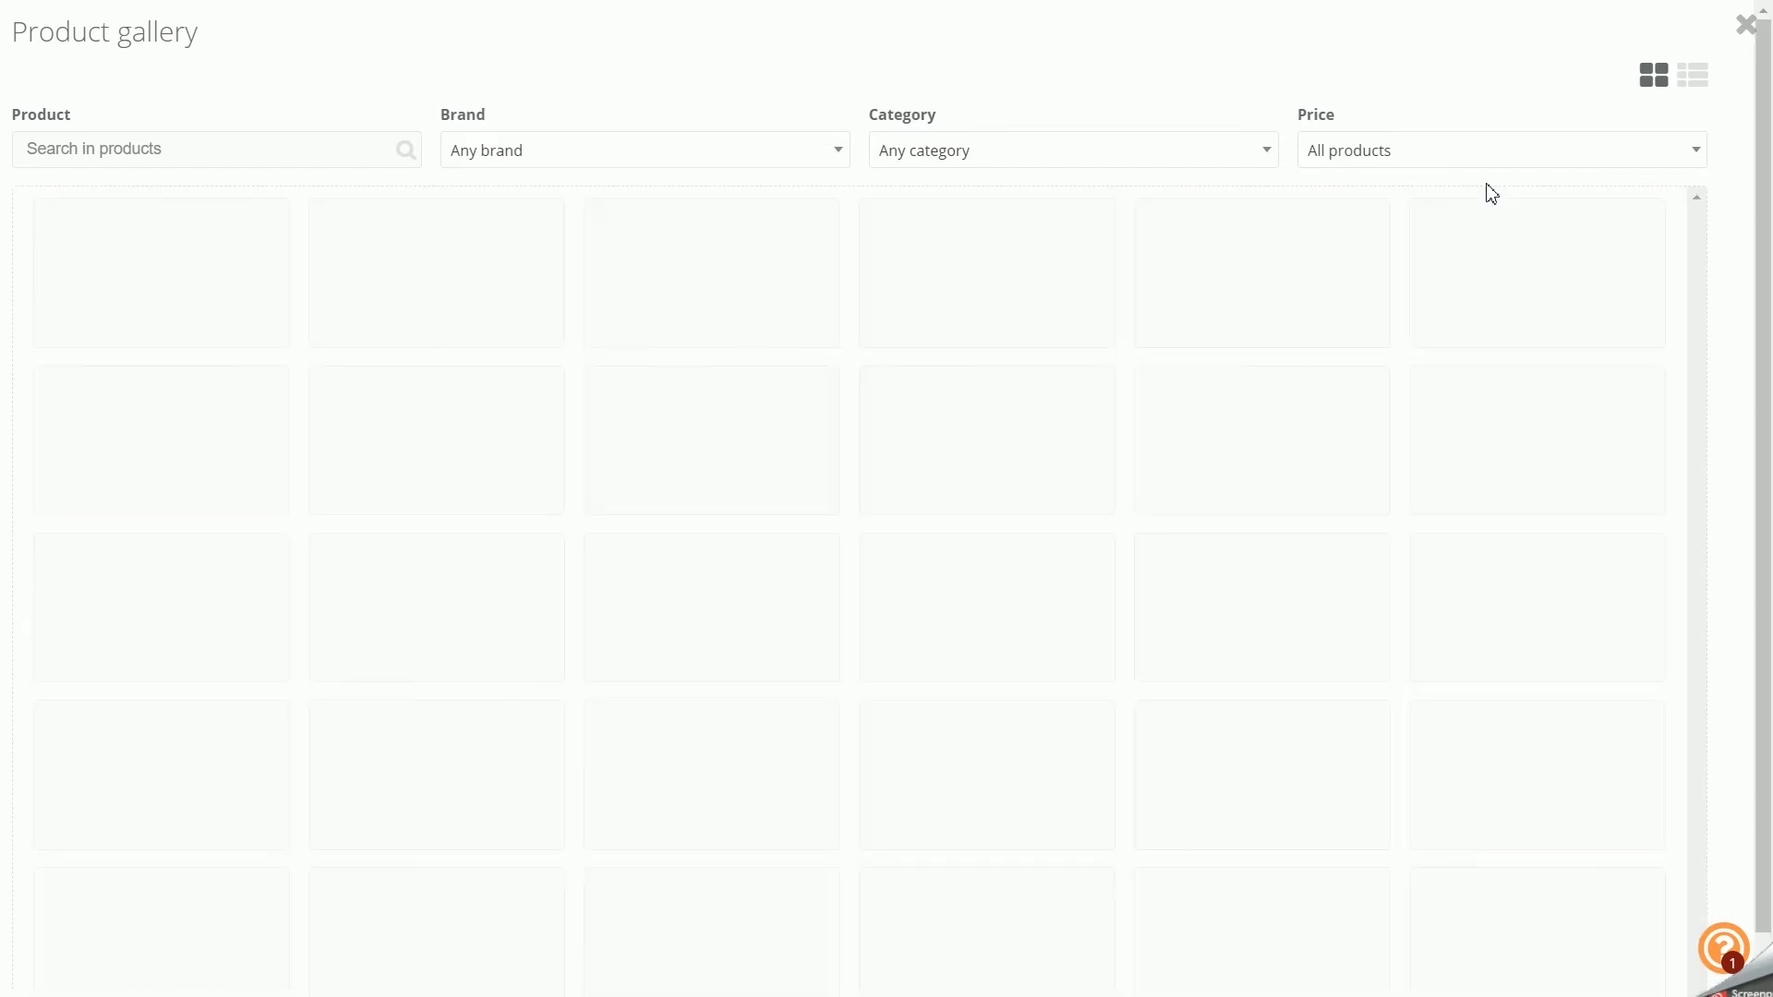
{"action": "left_click", "coordinate": [1747, 25]}
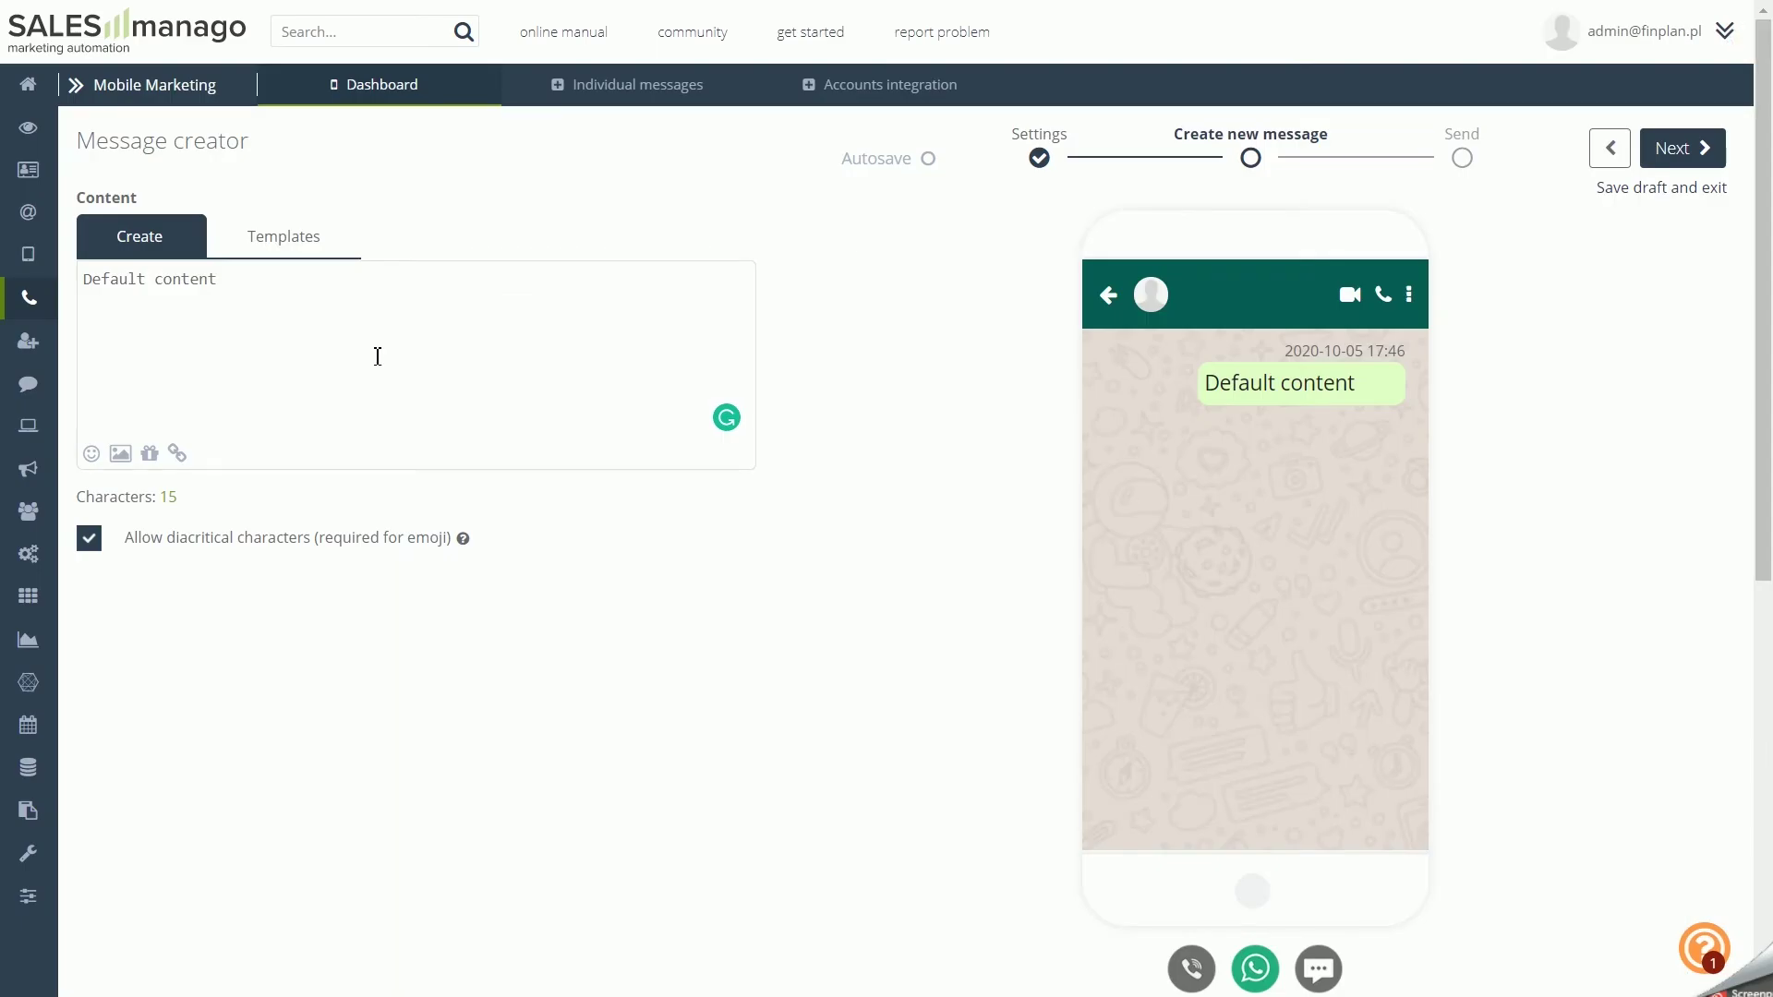
{"action": "left_click", "coordinate": [177, 453]}
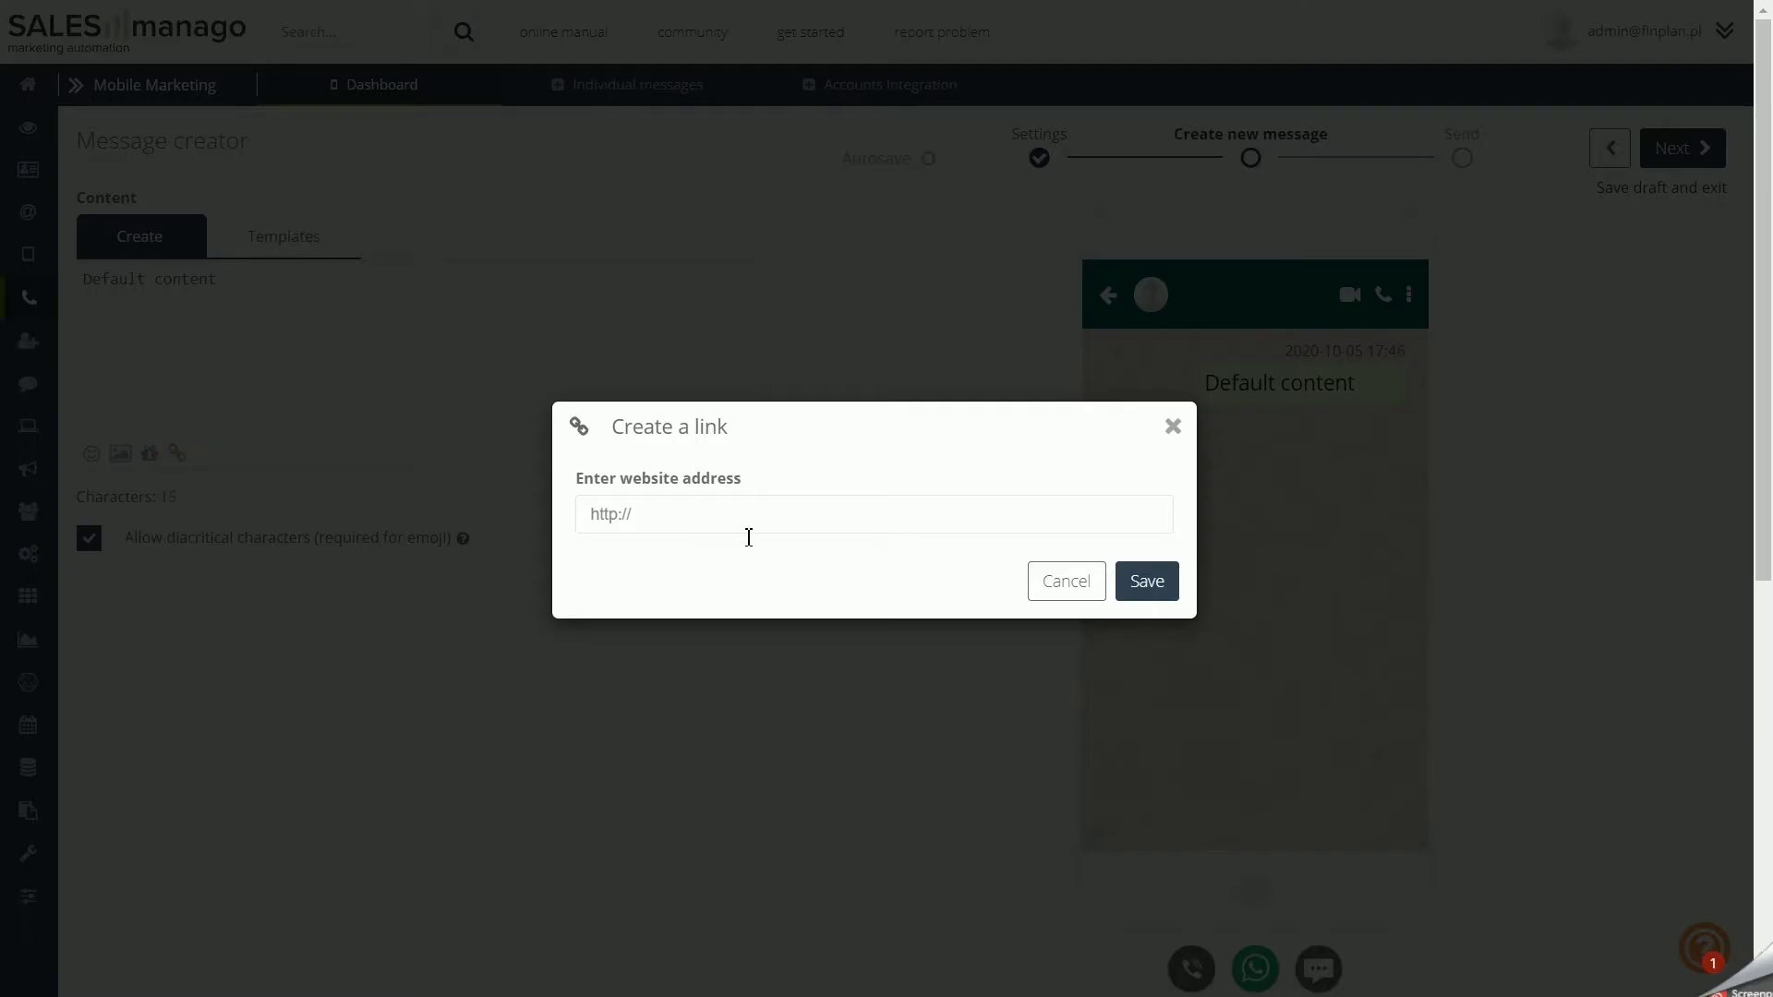
{"action": "left_click", "coordinate": [1034, 582]}
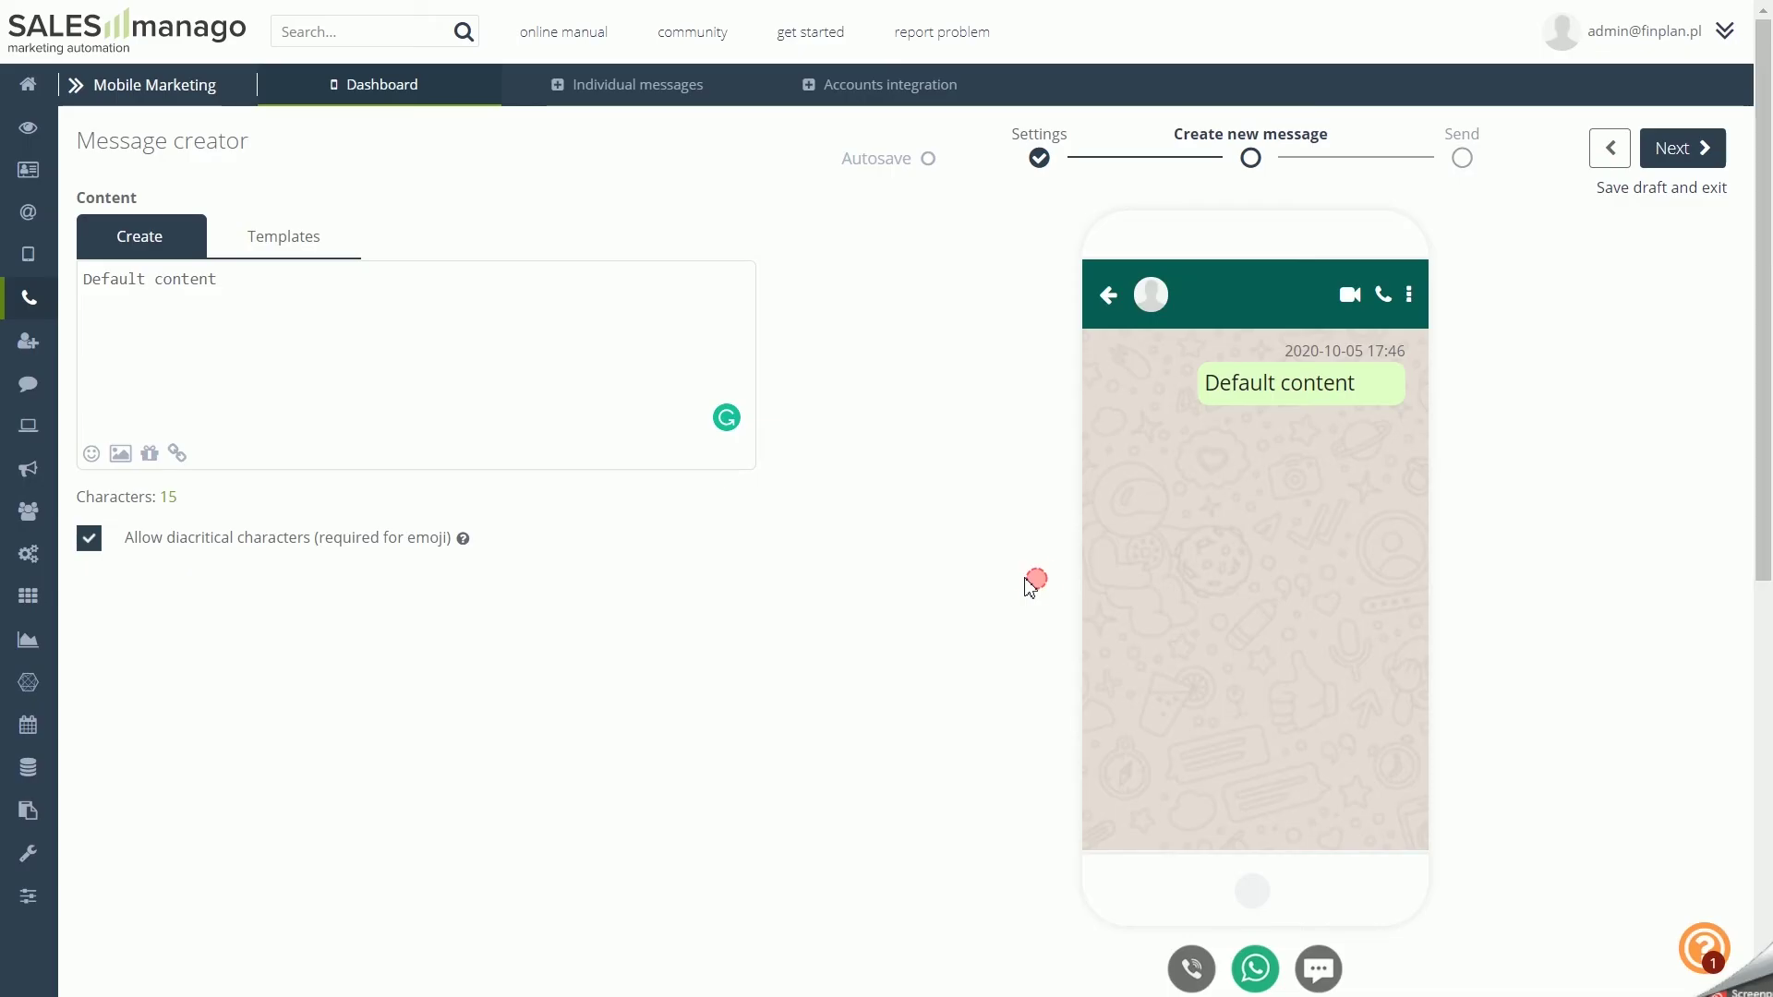
View saved templates, keep the default text with diacritical characters allowed, and continue to Send.
{"action": "left_click", "coordinate": [301, 244]}
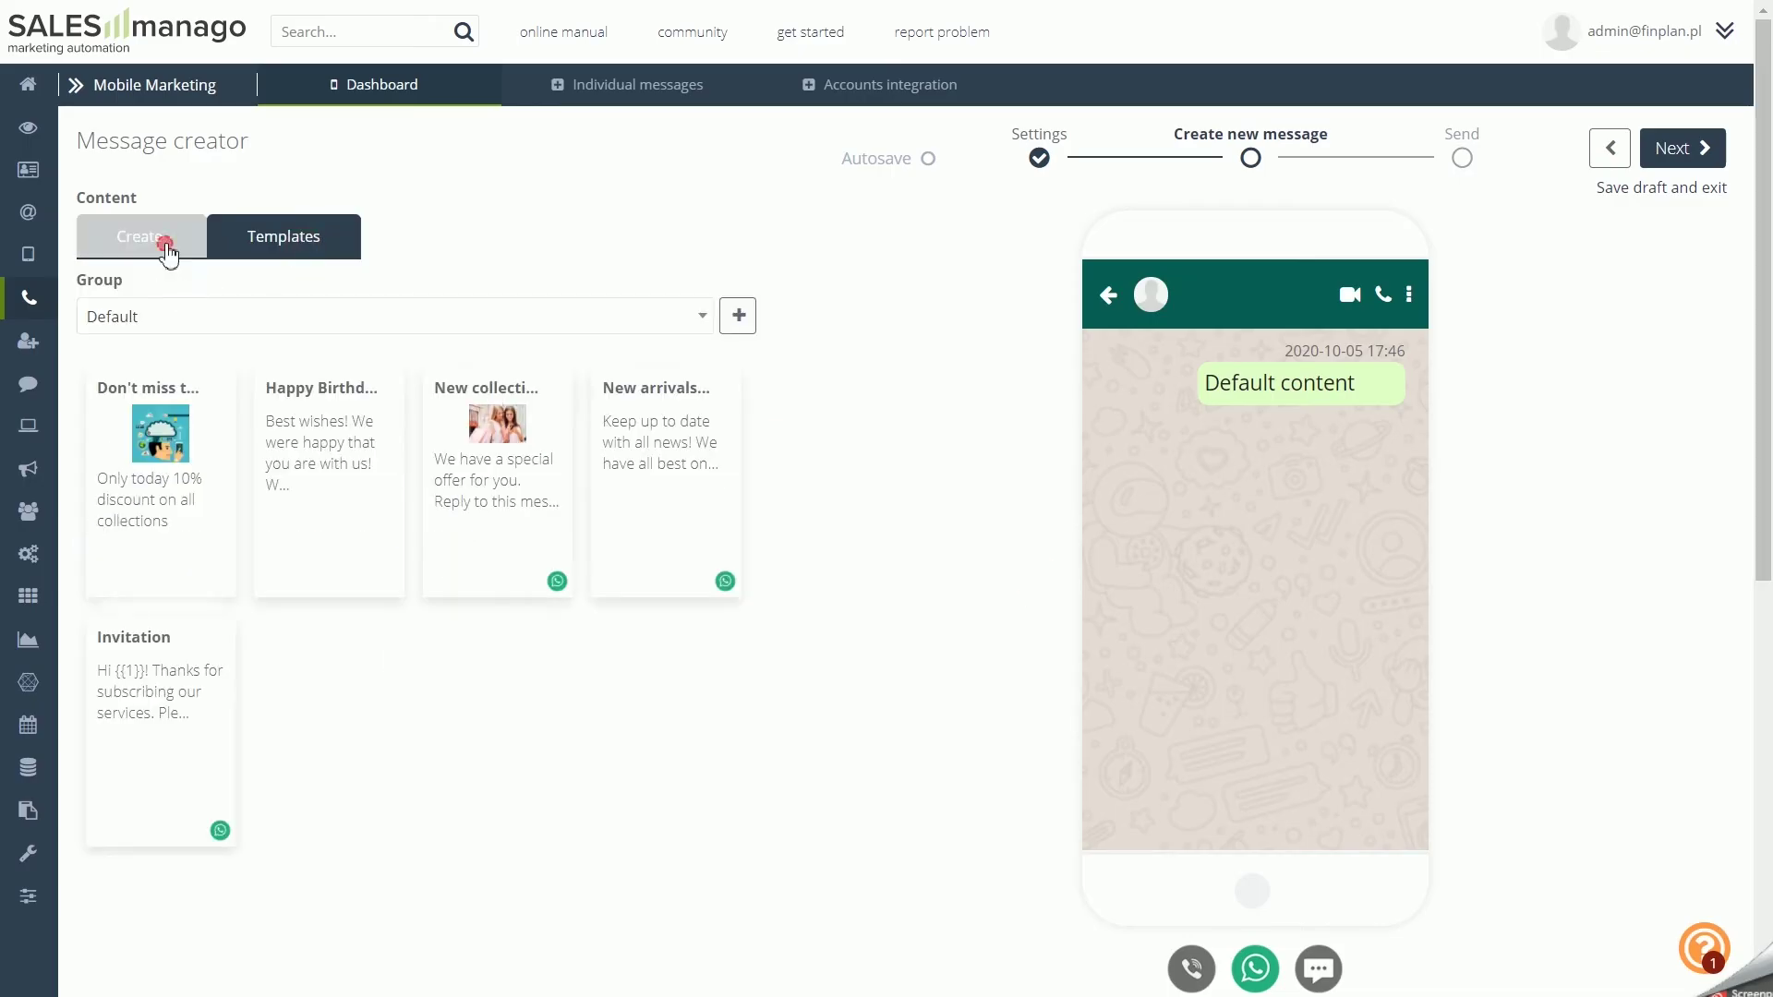
{"action": "left_click", "coordinate": [167, 243]}
{"action": "left_click", "coordinate": [95, 546]}
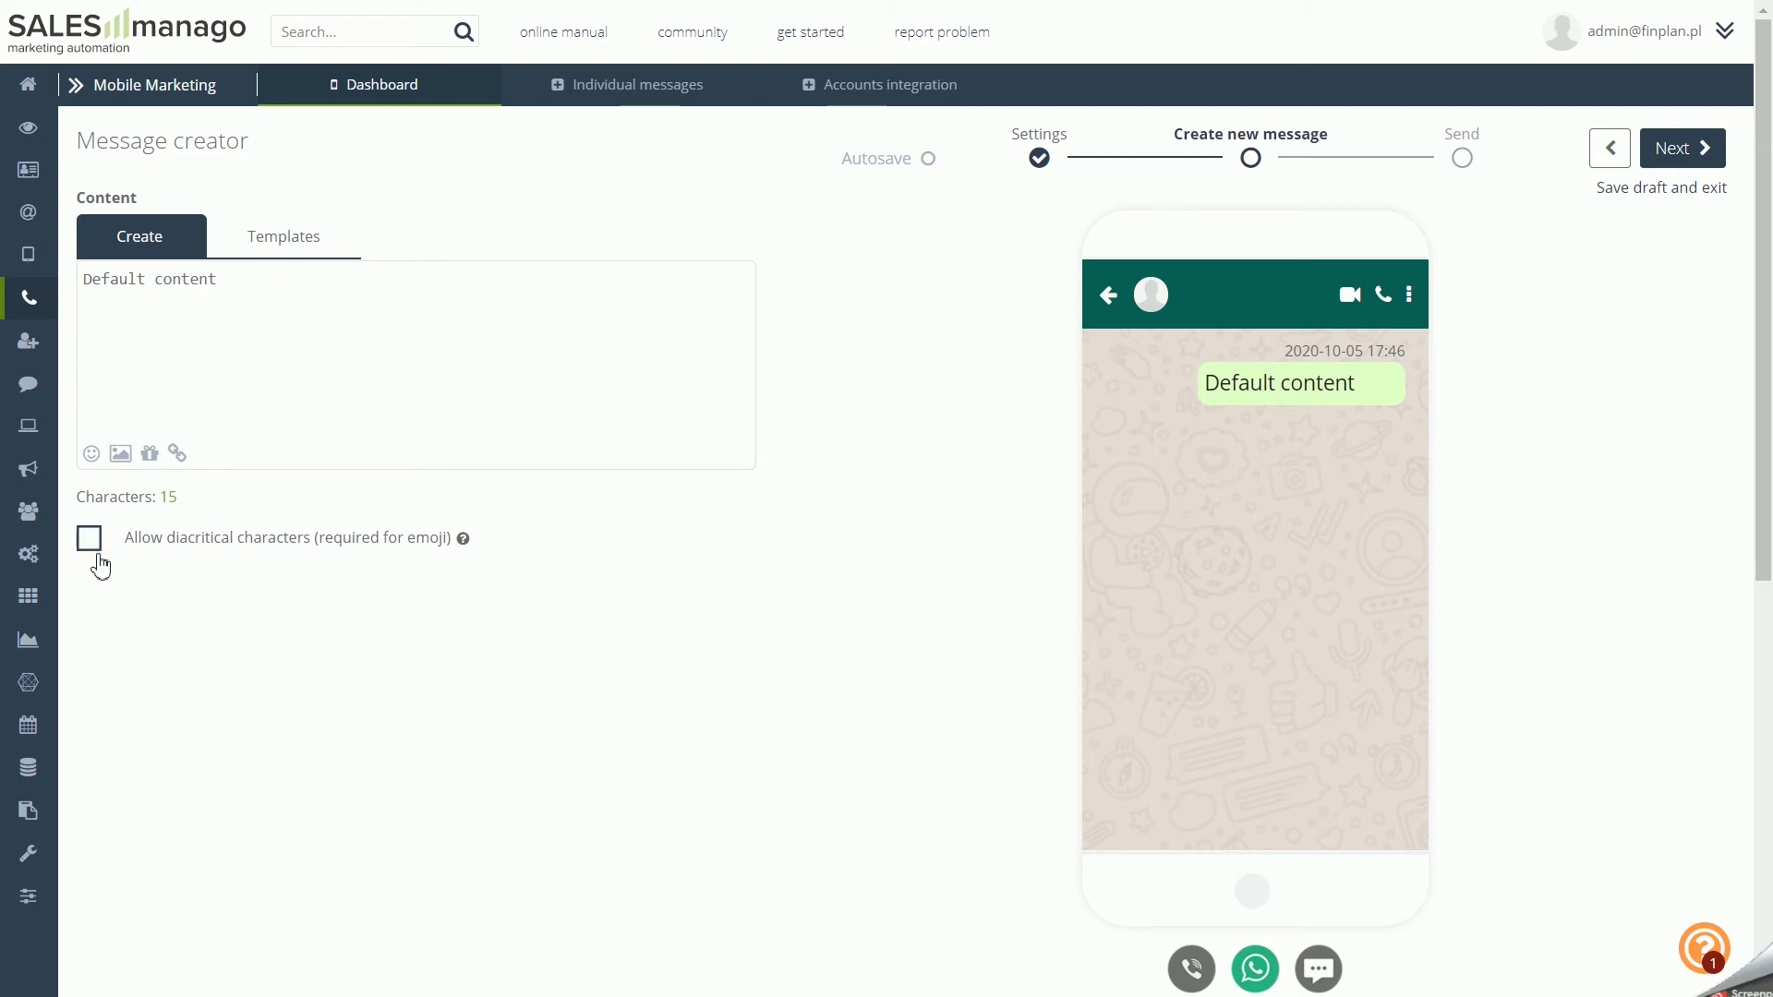
{"action": "left_click", "coordinate": [94, 546]}
{"action": "left_click", "coordinate": [1671, 159]}
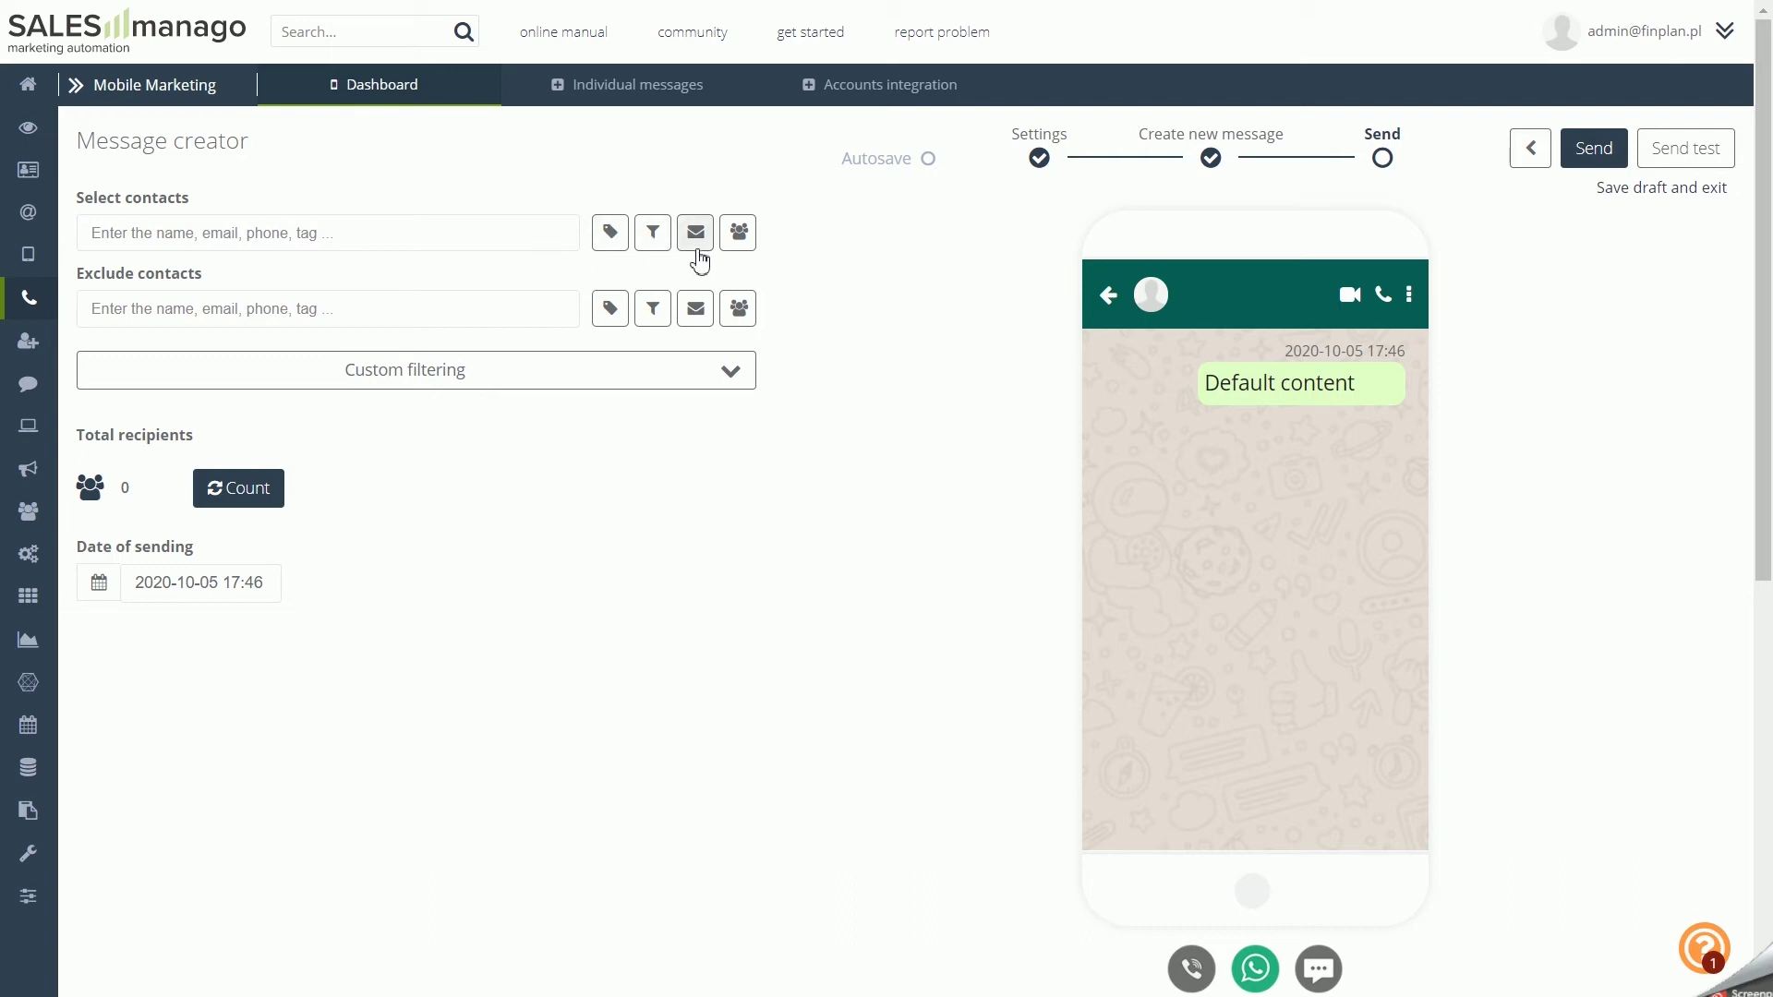
{"action": "left_click", "coordinate": [748, 378]}
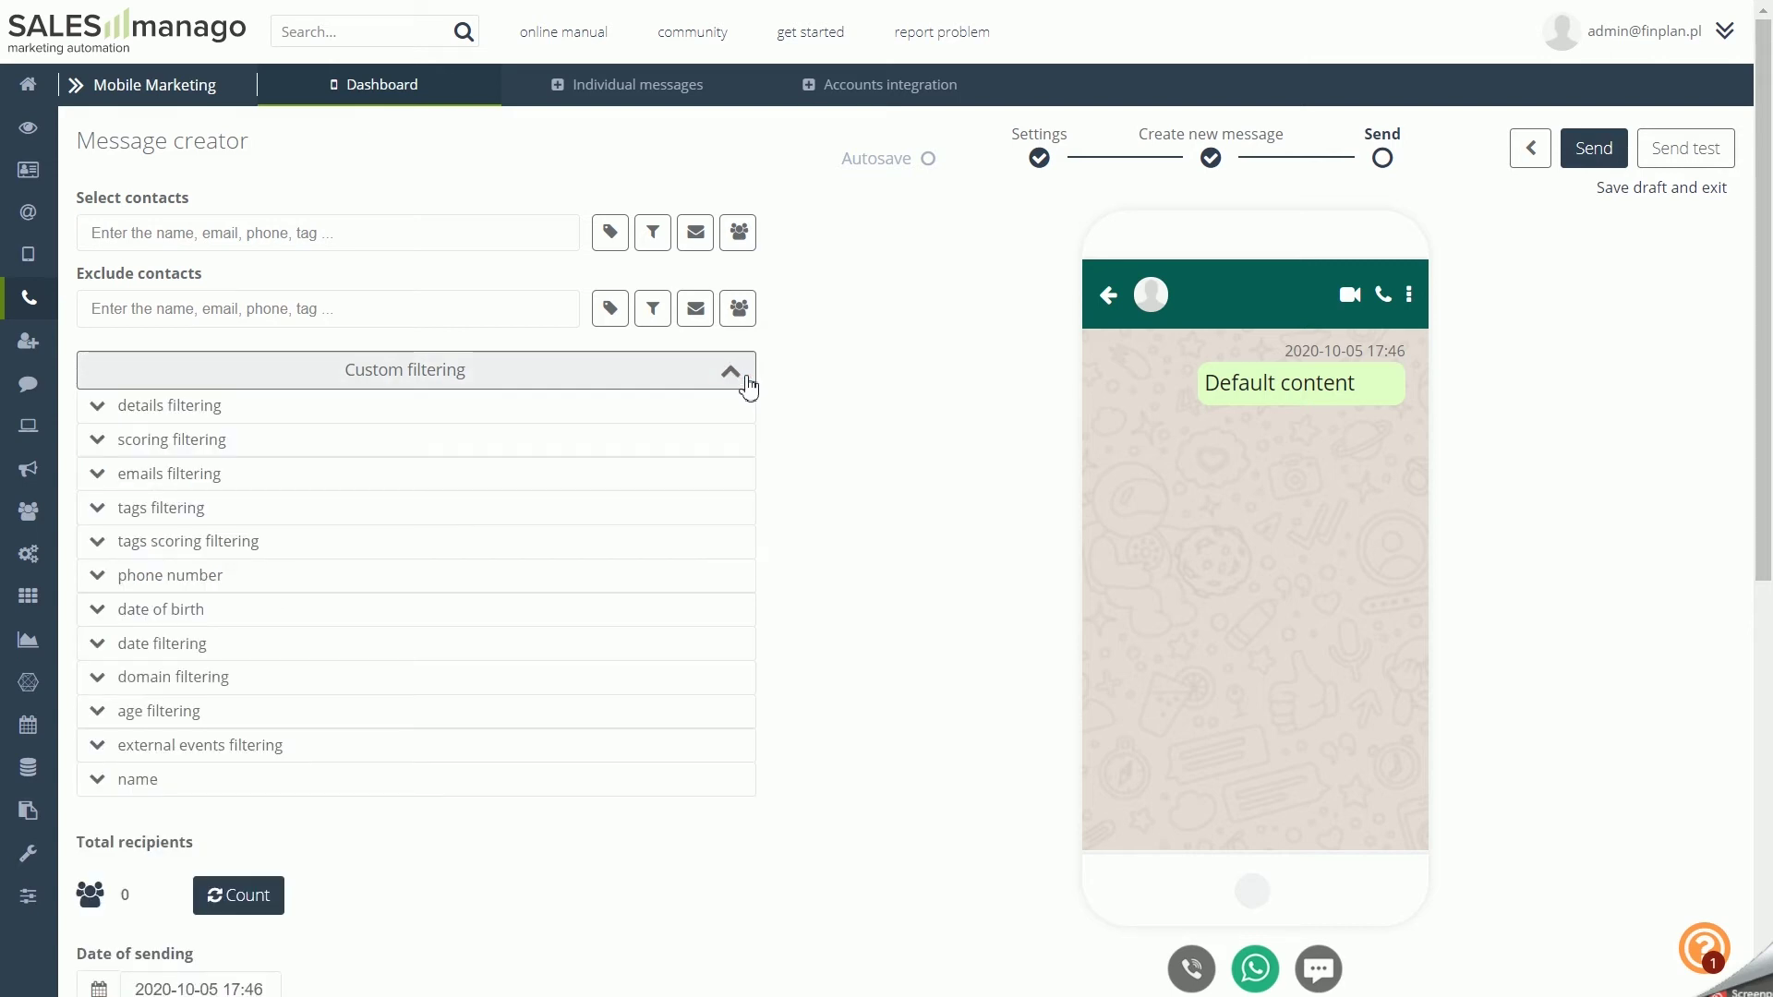
{"action": "left_click", "coordinate": [746, 380]}
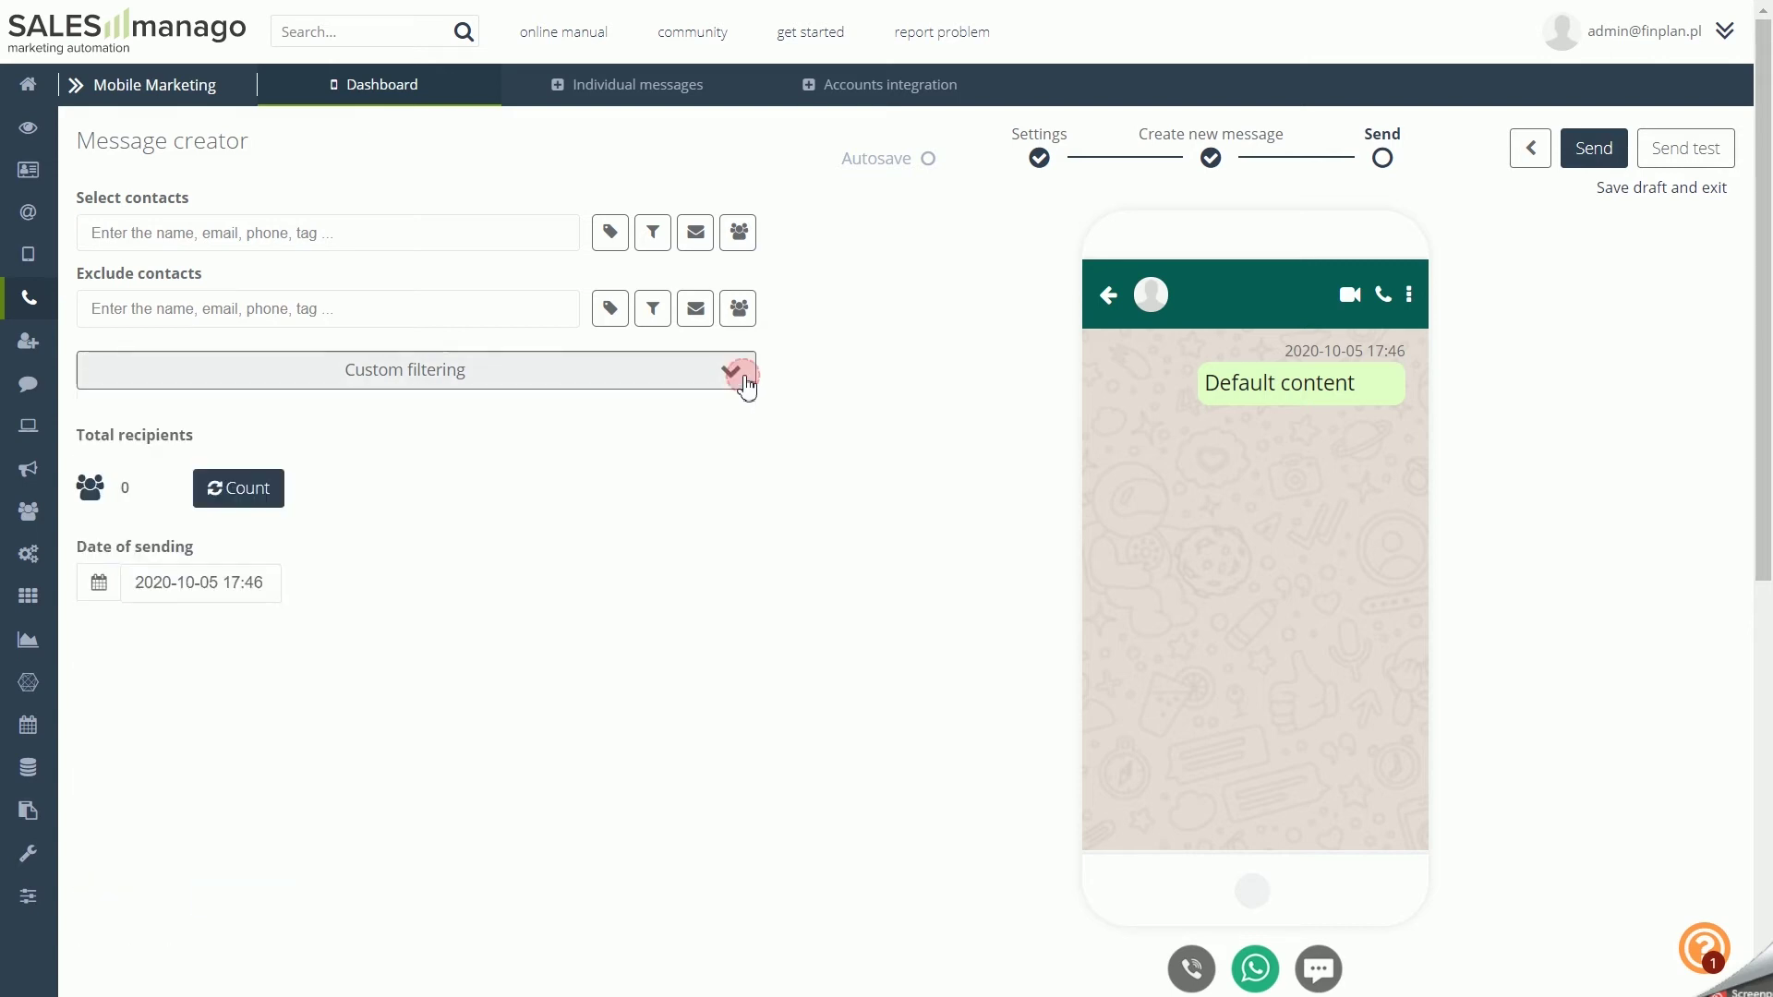
{"action": "left_click", "coordinate": [101, 586]}
{"action": "left_click", "coordinate": [615, 734]}
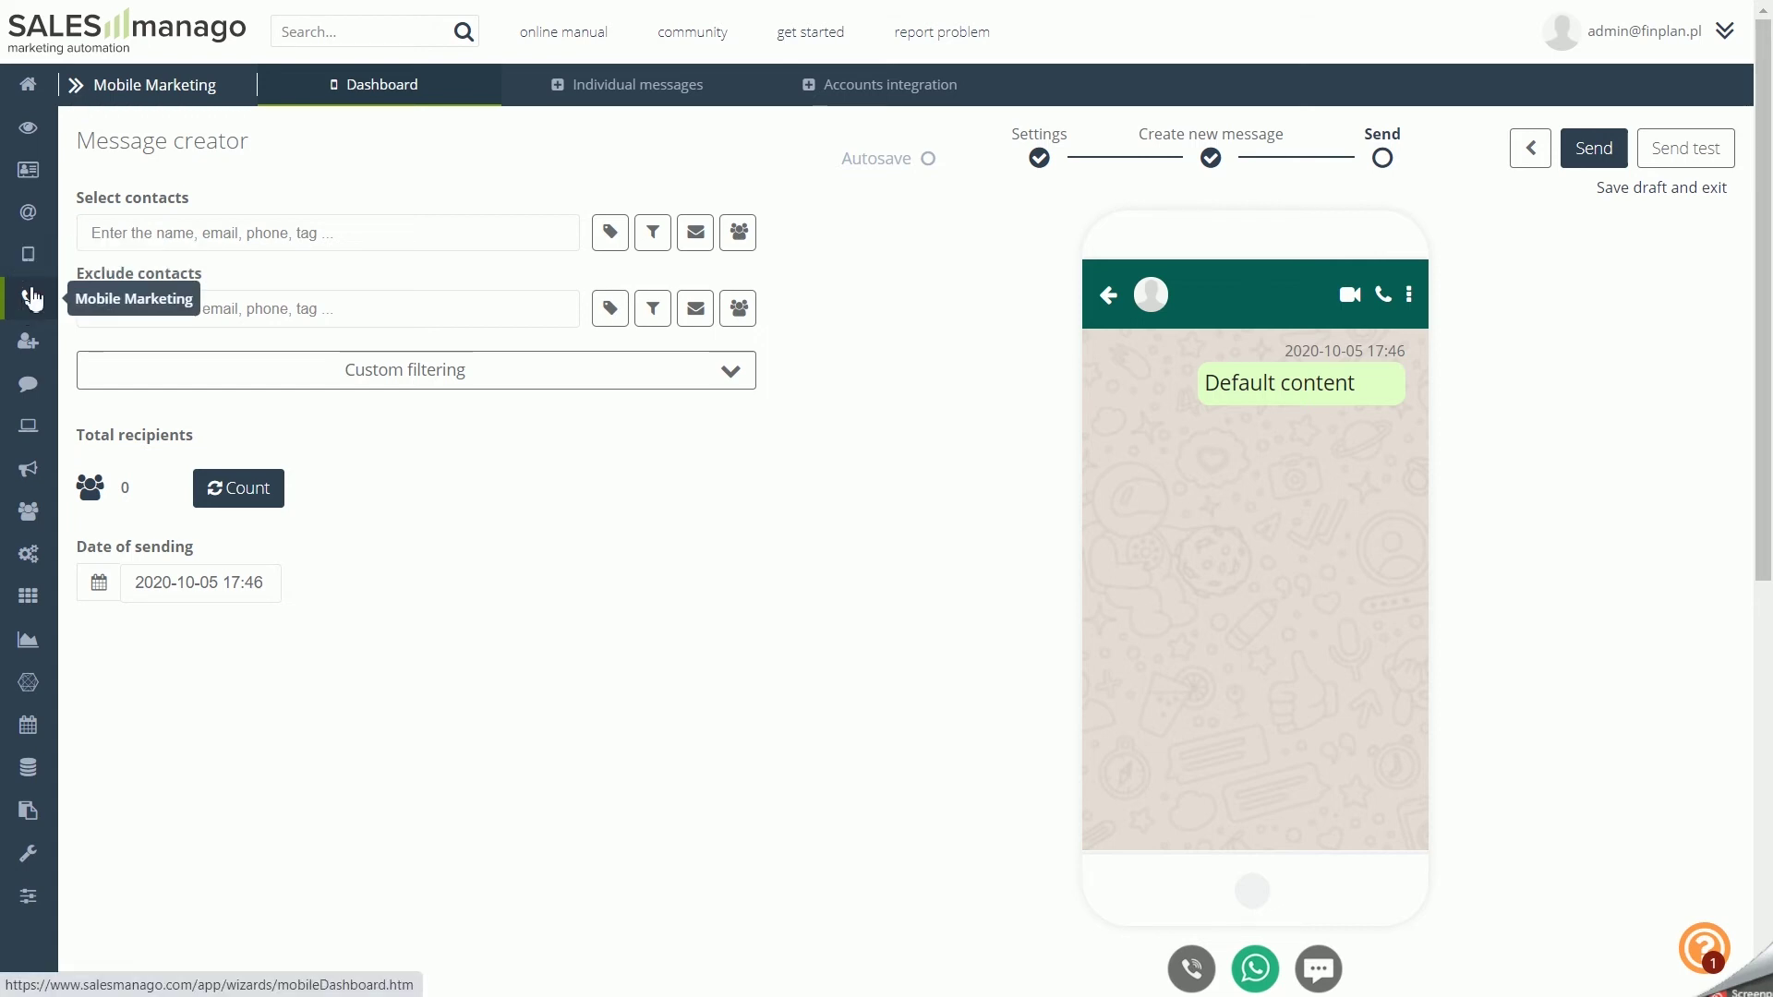
Open the Mobile Marketing Drafts list, keeping the Default group, and focus the draft name search.
{"action": "left_click", "coordinate": [89, 93]}
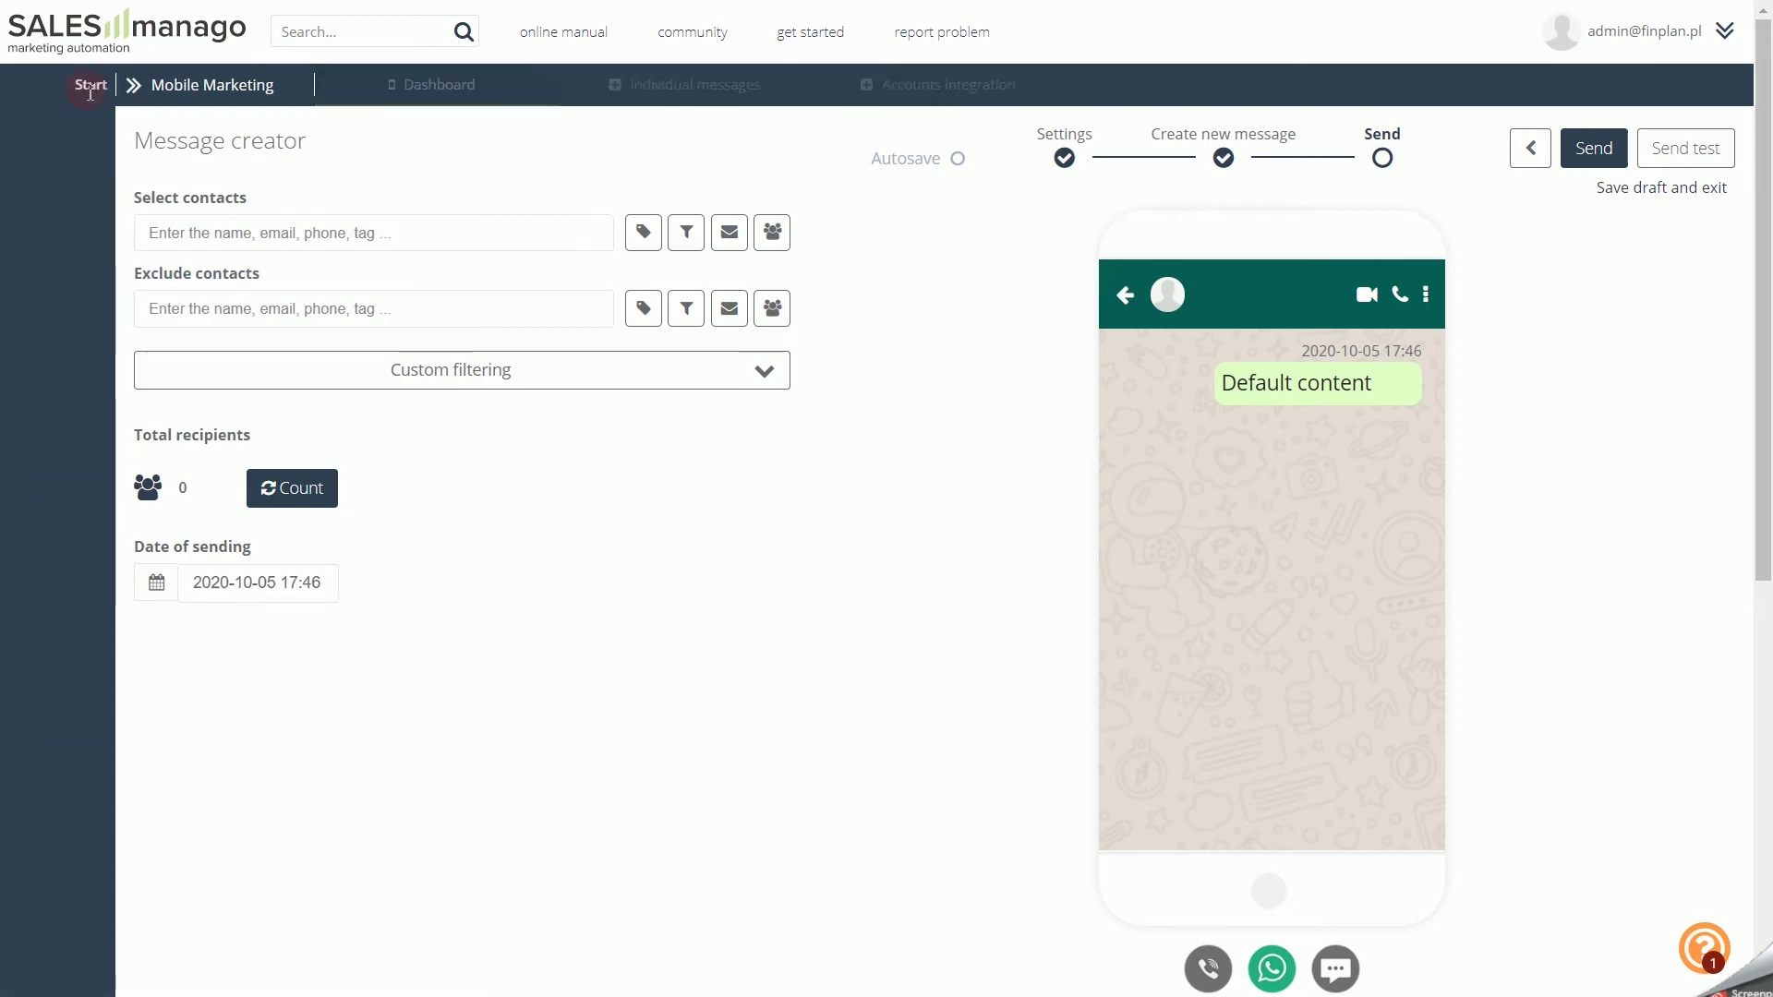
{"action": "left_click", "coordinate": [163, 302]}
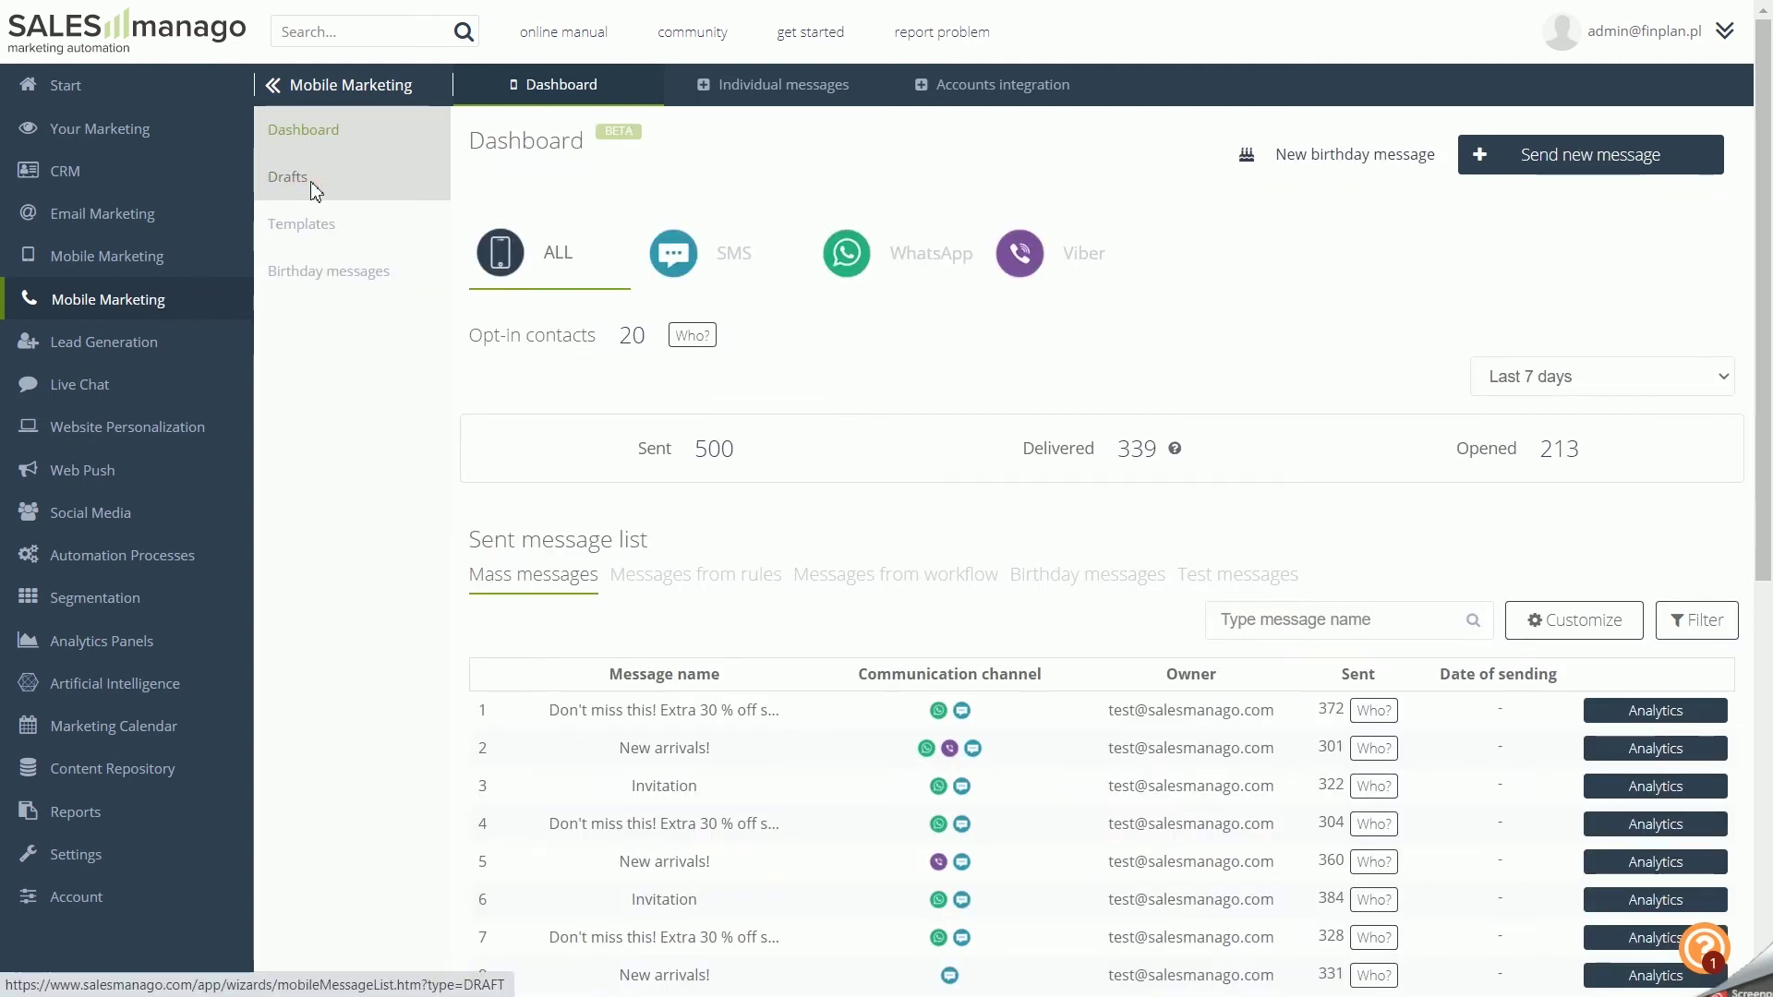
{"action": "left_click", "coordinate": [314, 190]}
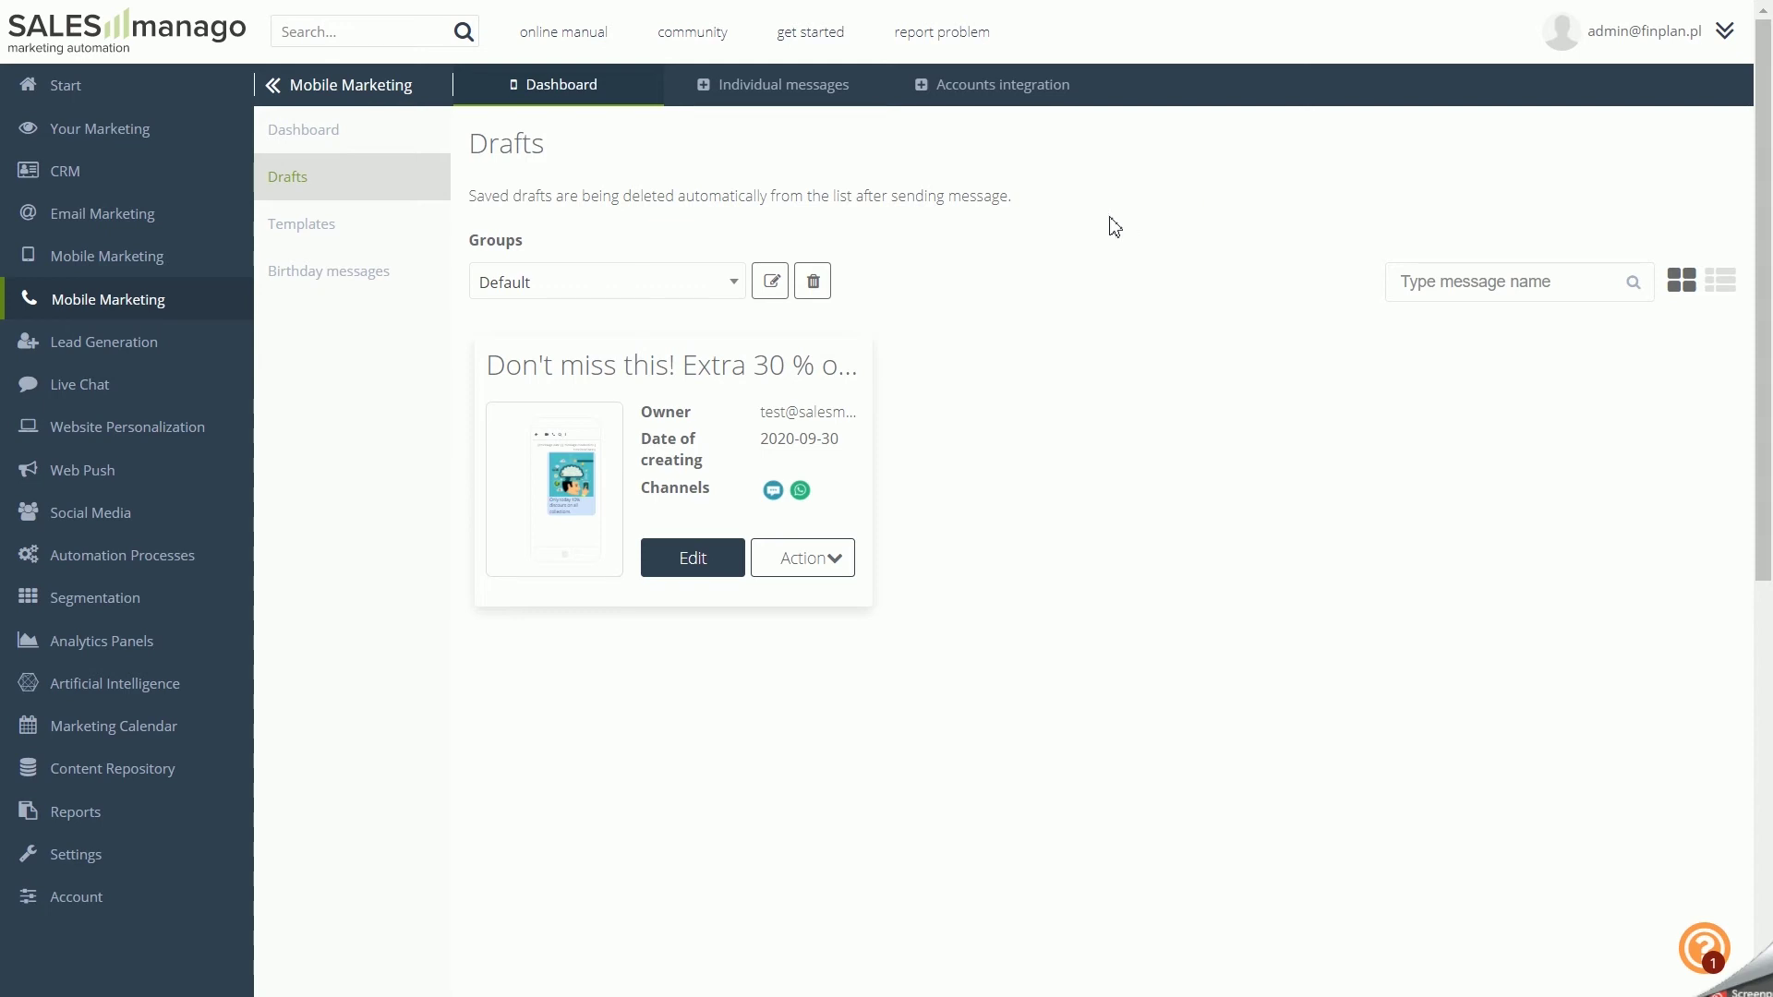
{"action": "left_click", "coordinate": [719, 290]}
{"action": "left_click", "coordinate": [717, 286]}
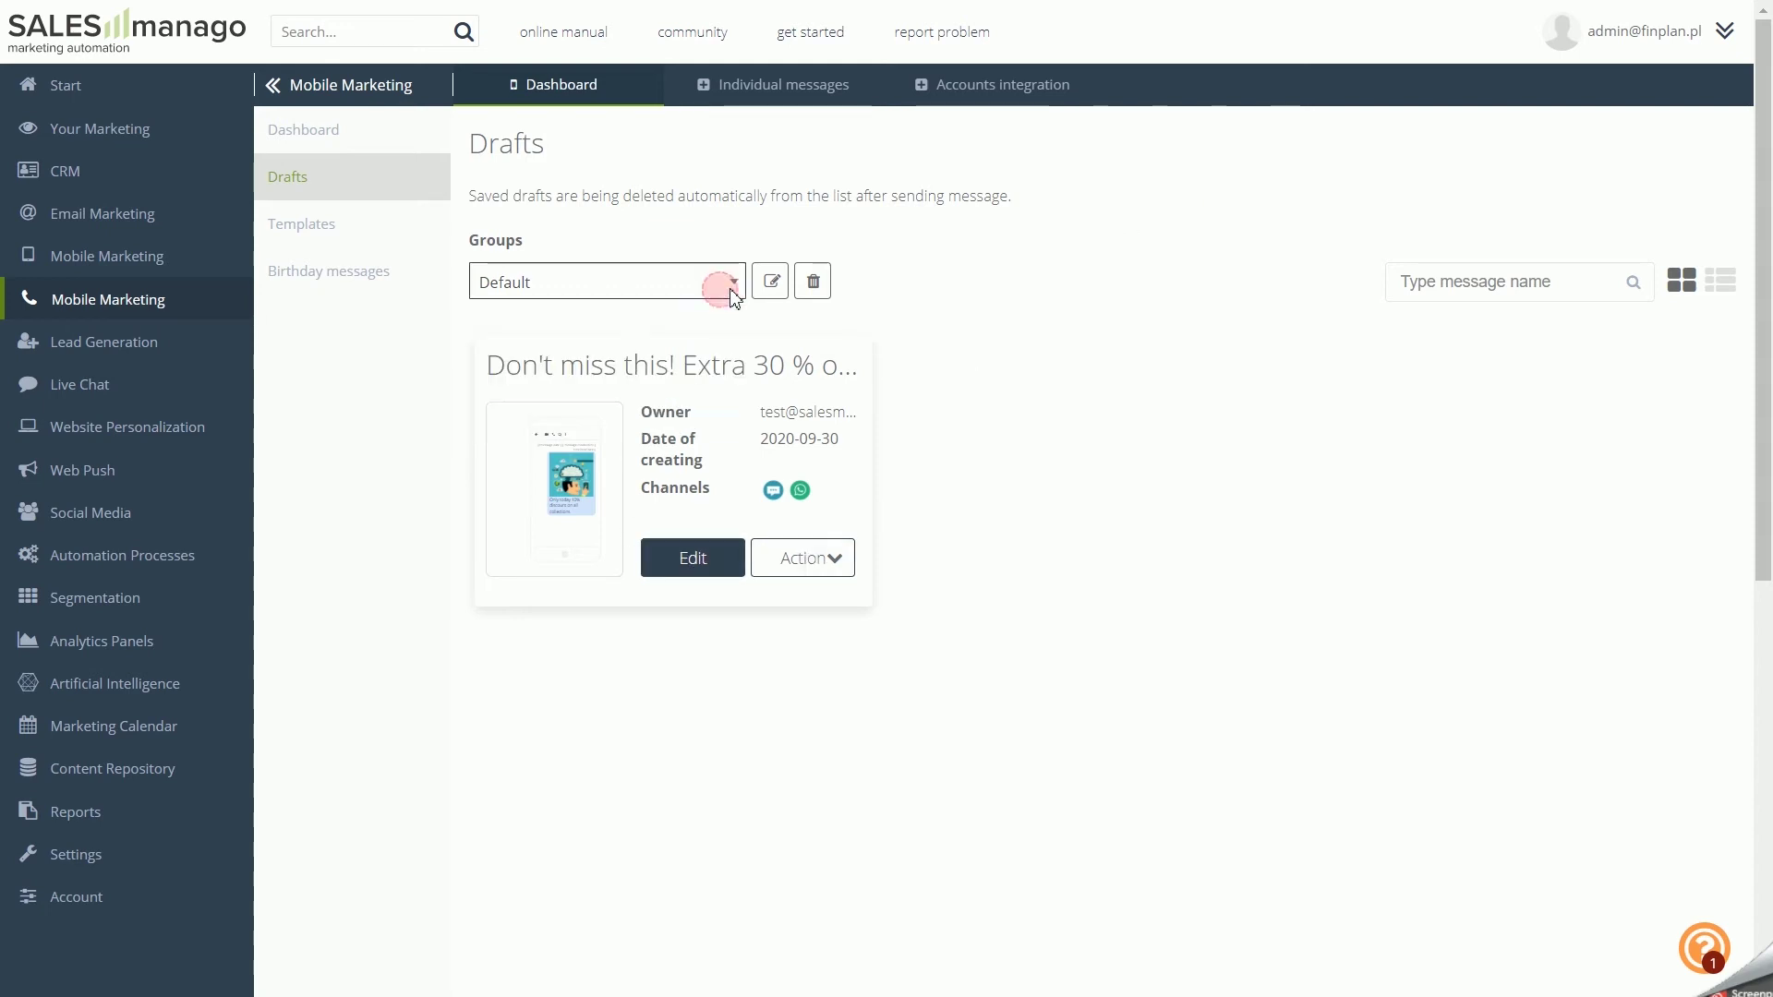
{"action": "left_click", "coordinate": [1442, 294]}
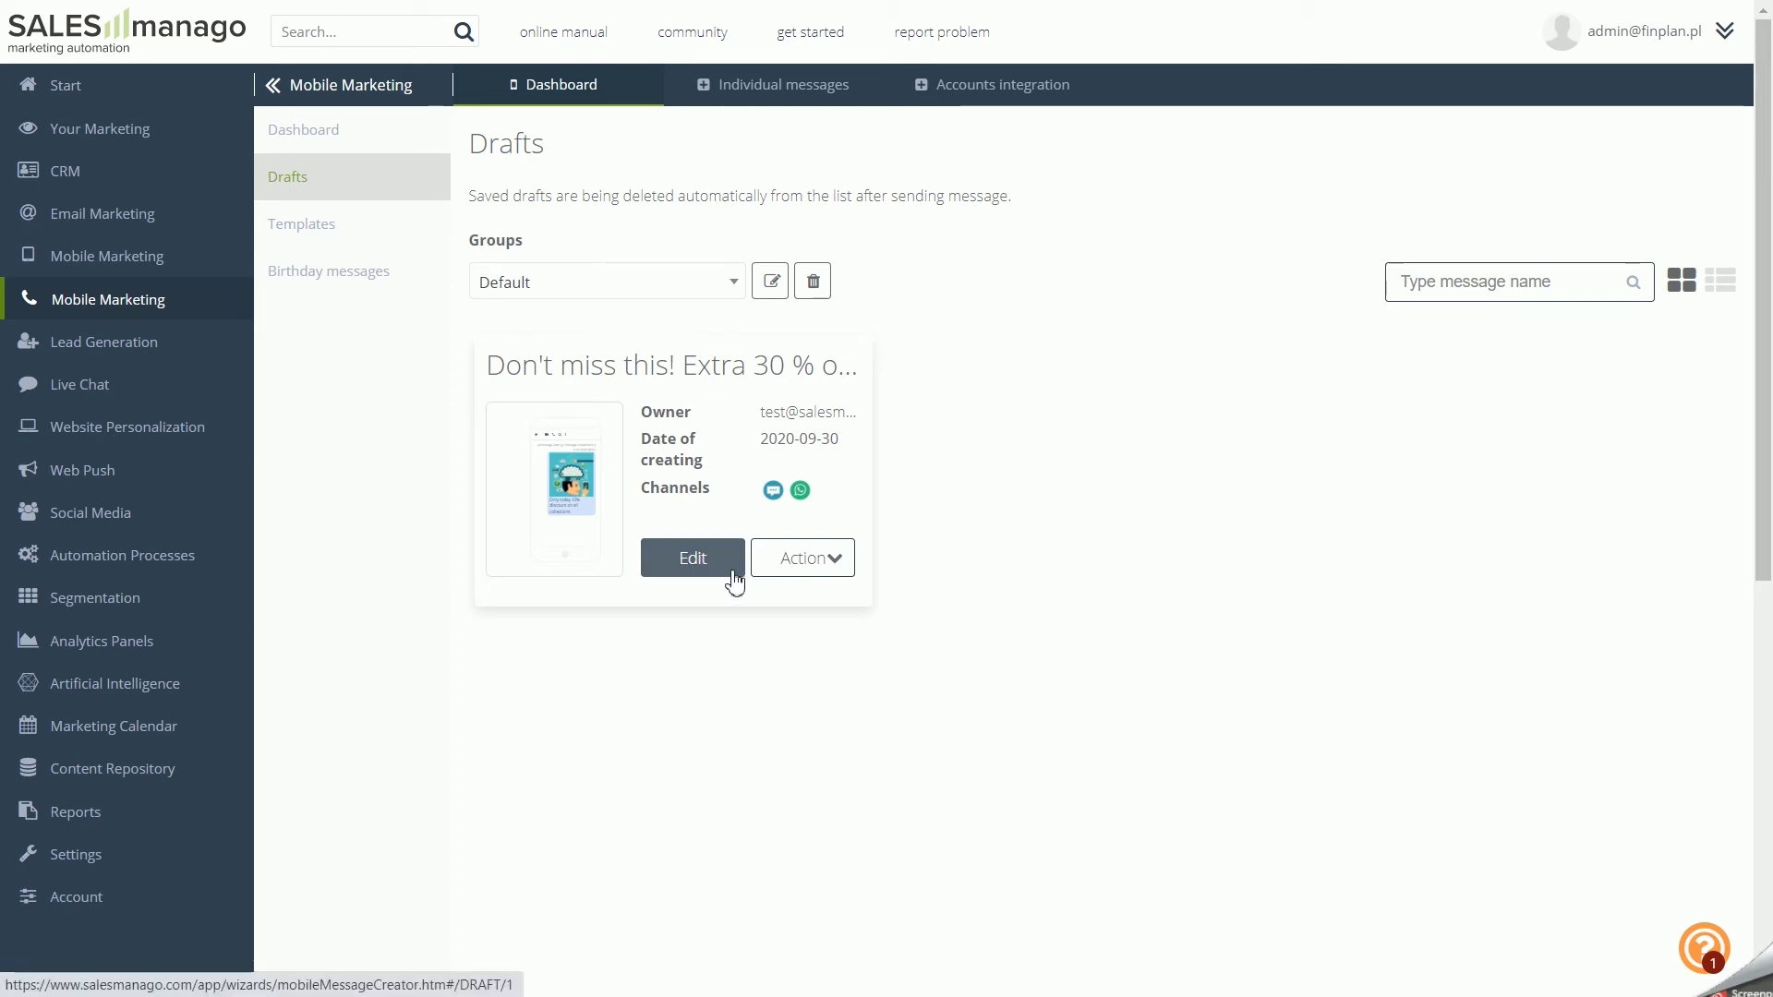
View the draft's Duplicate/Delete actions without acting, then return to the Mobile Marketing dashboard.
{"action": "left_click", "coordinate": [802, 567]}
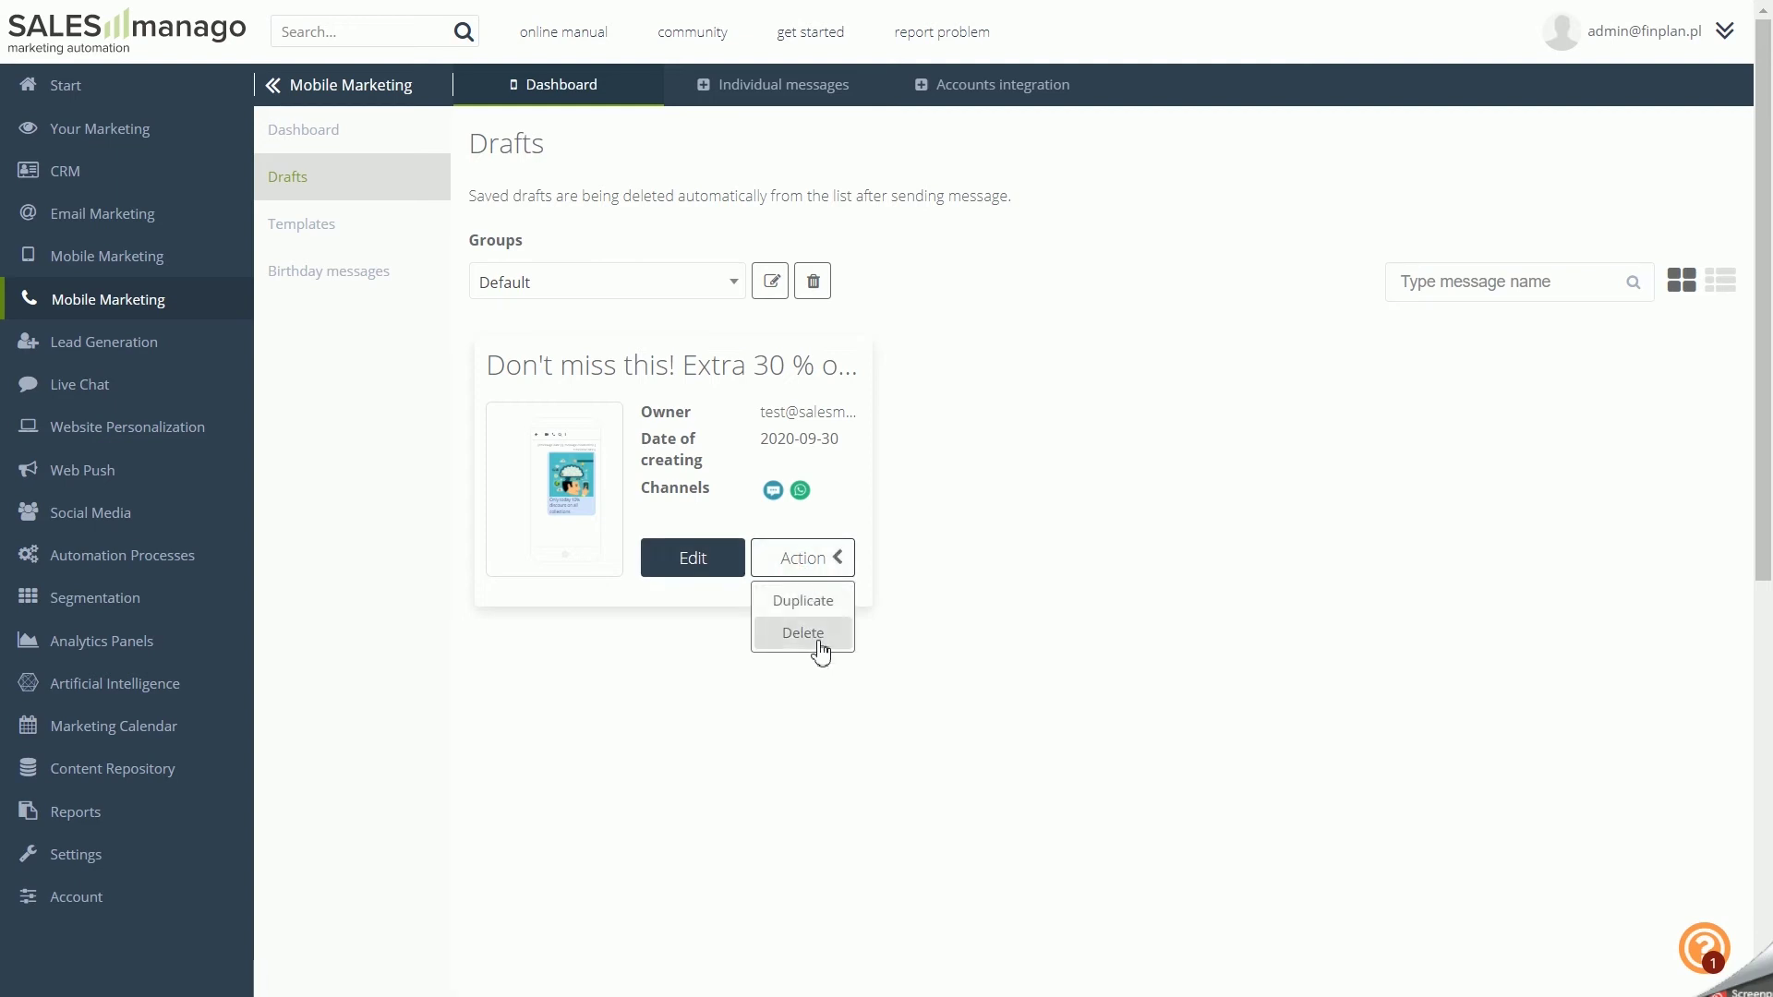
{"action": "left_click", "coordinate": [964, 618]}
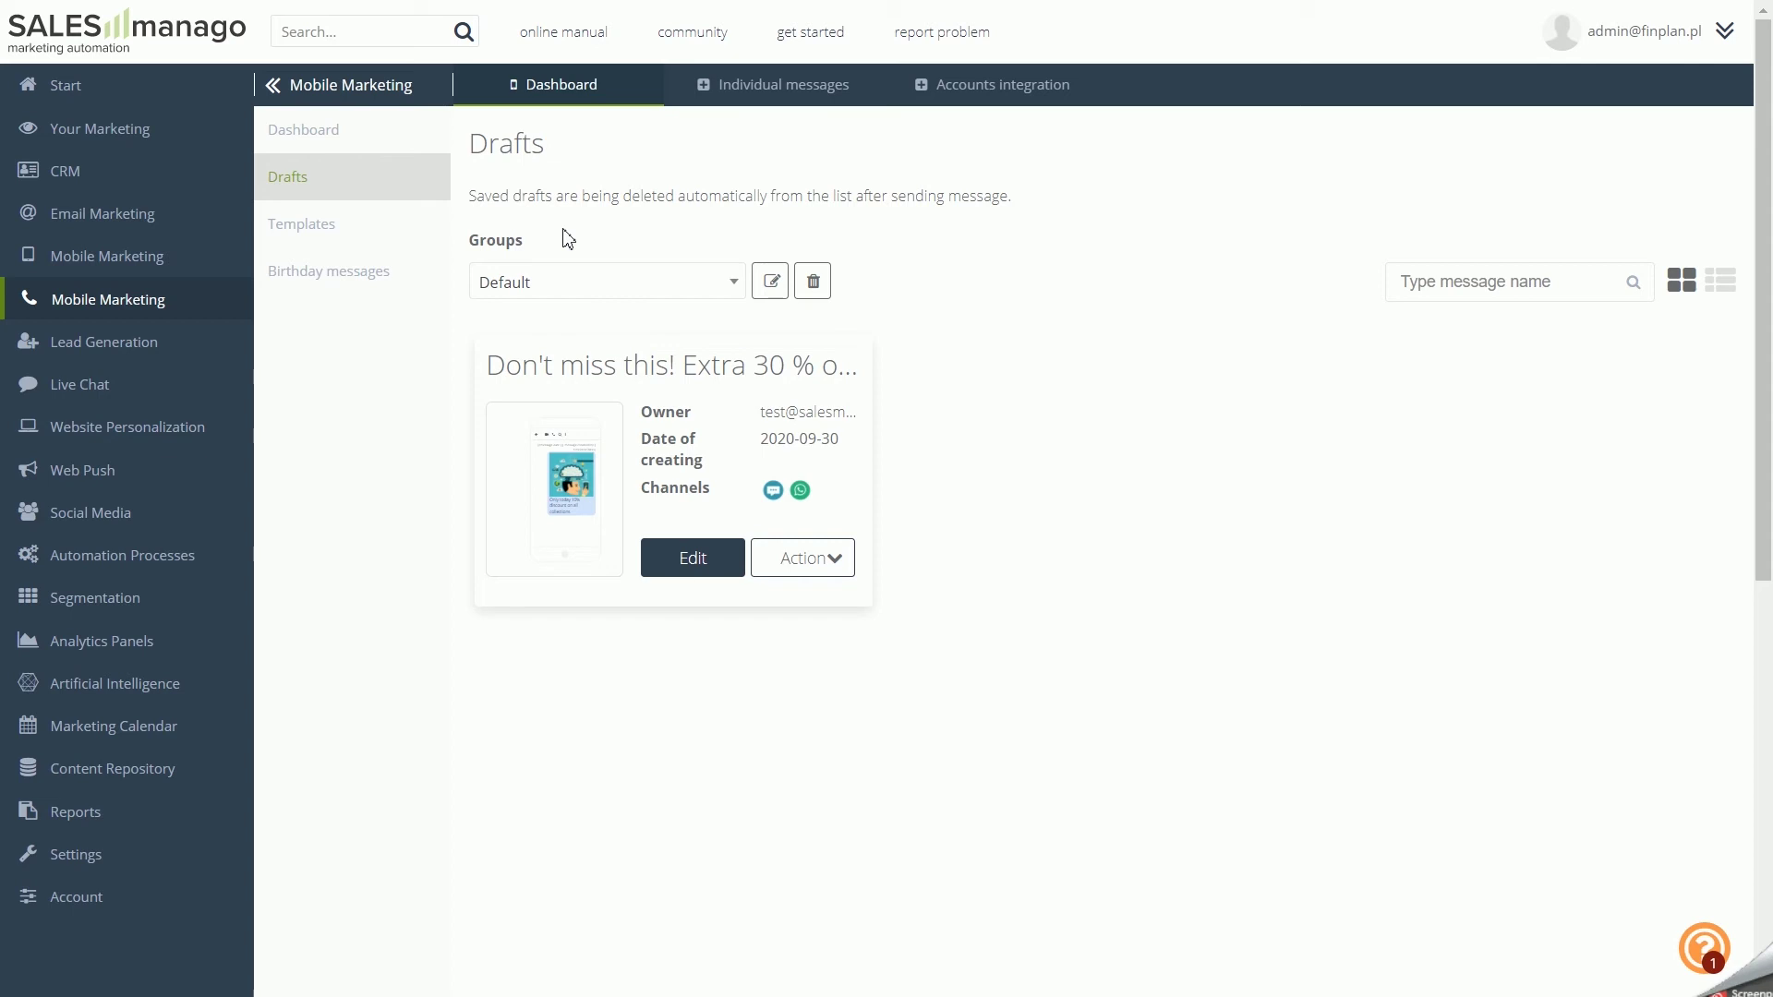
{"action": "left_click", "coordinate": [177, 310]}
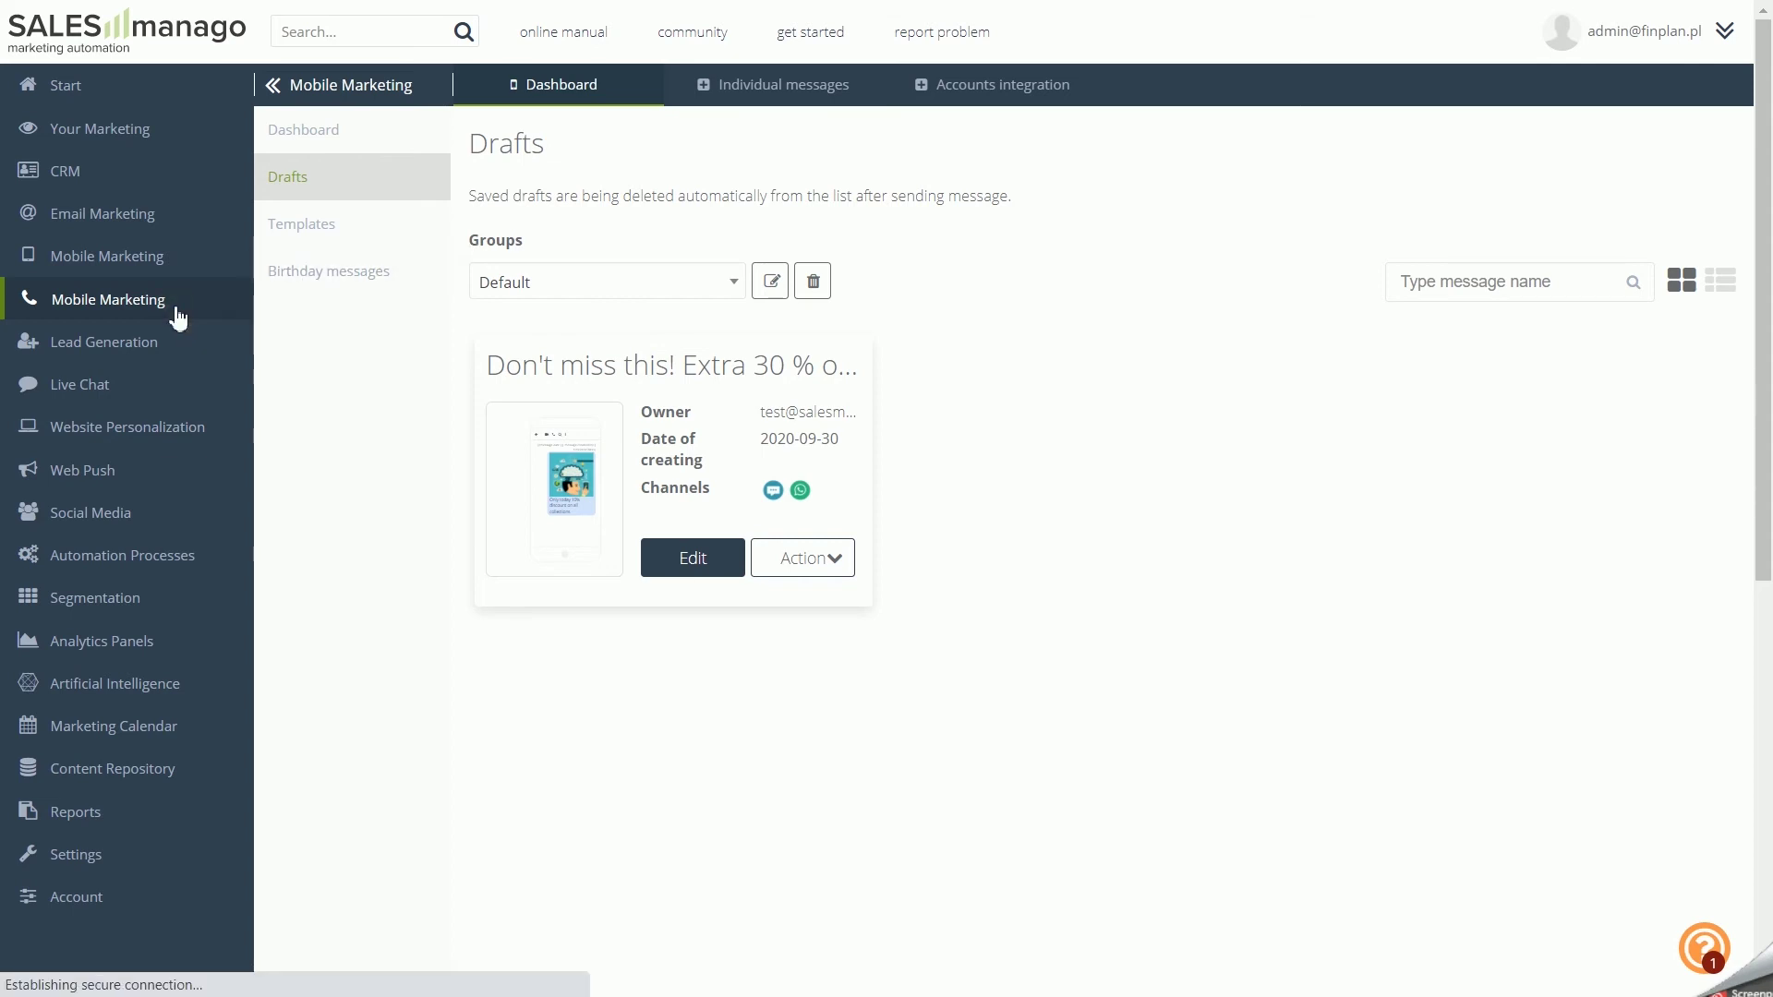
Browse the Templates list, its groups, search box and first template's actions, then return to the dashboard.
{"action": "left_click", "coordinate": [322, 231]}
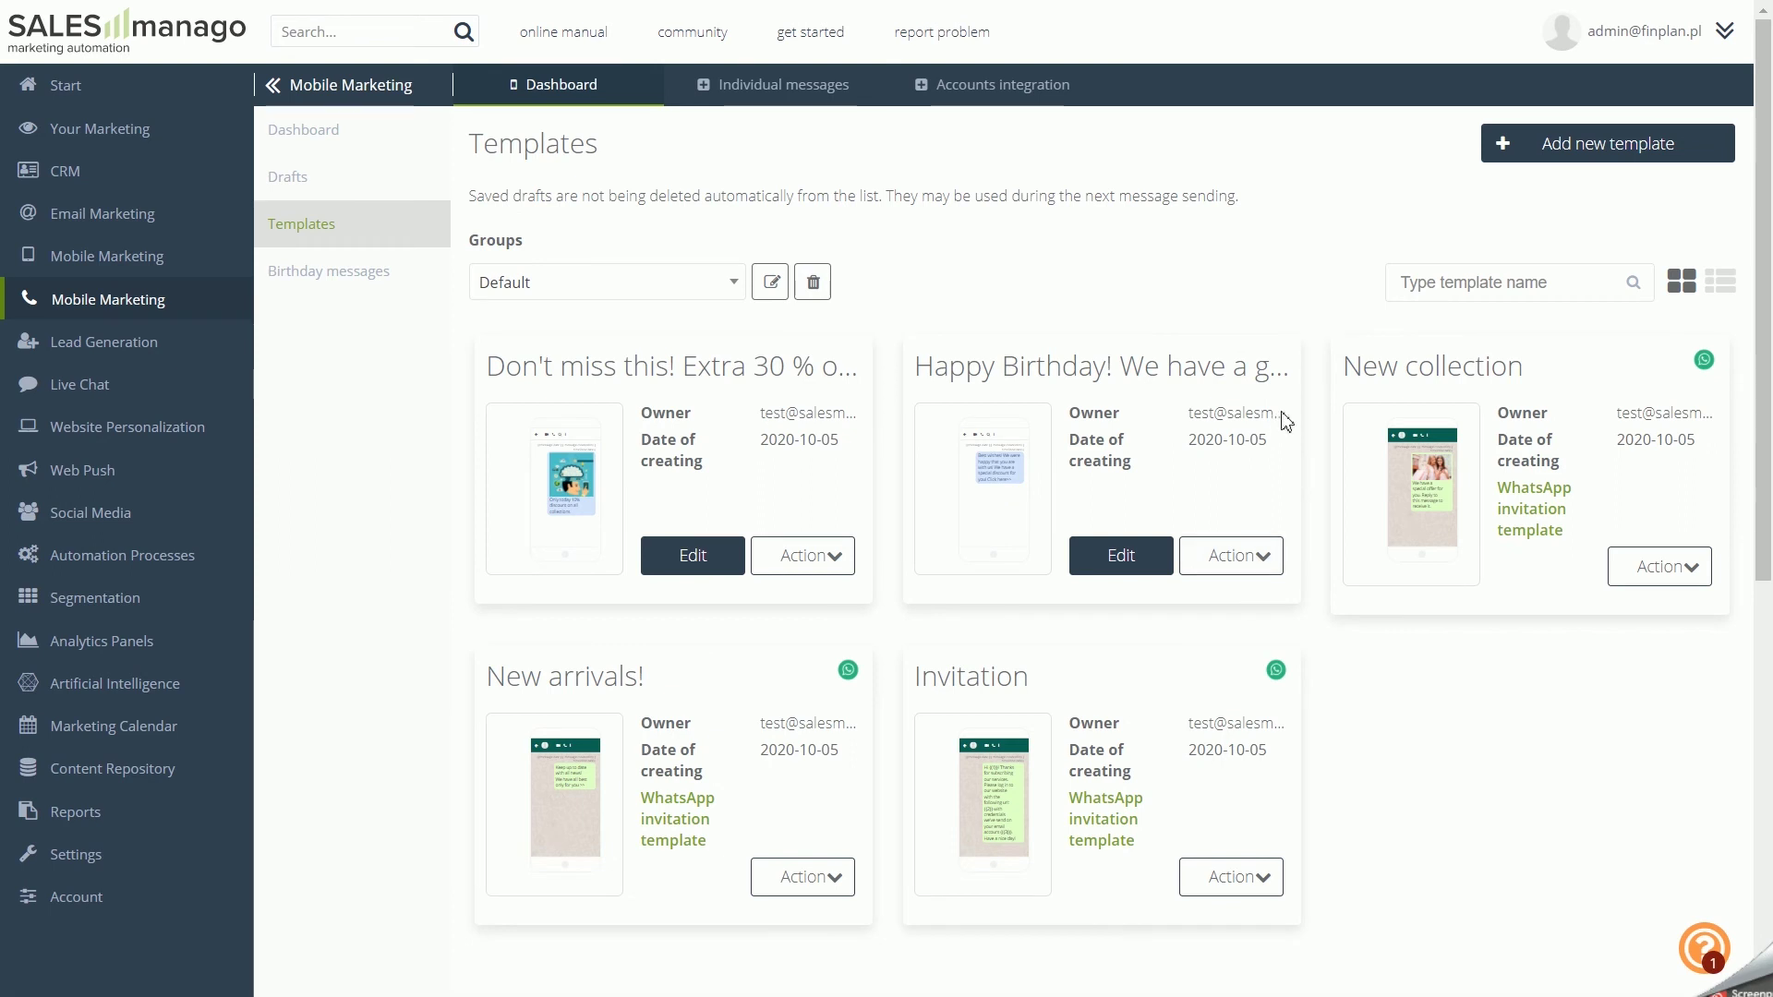
{"action": "left_click", "coordinate": [718, 288]}
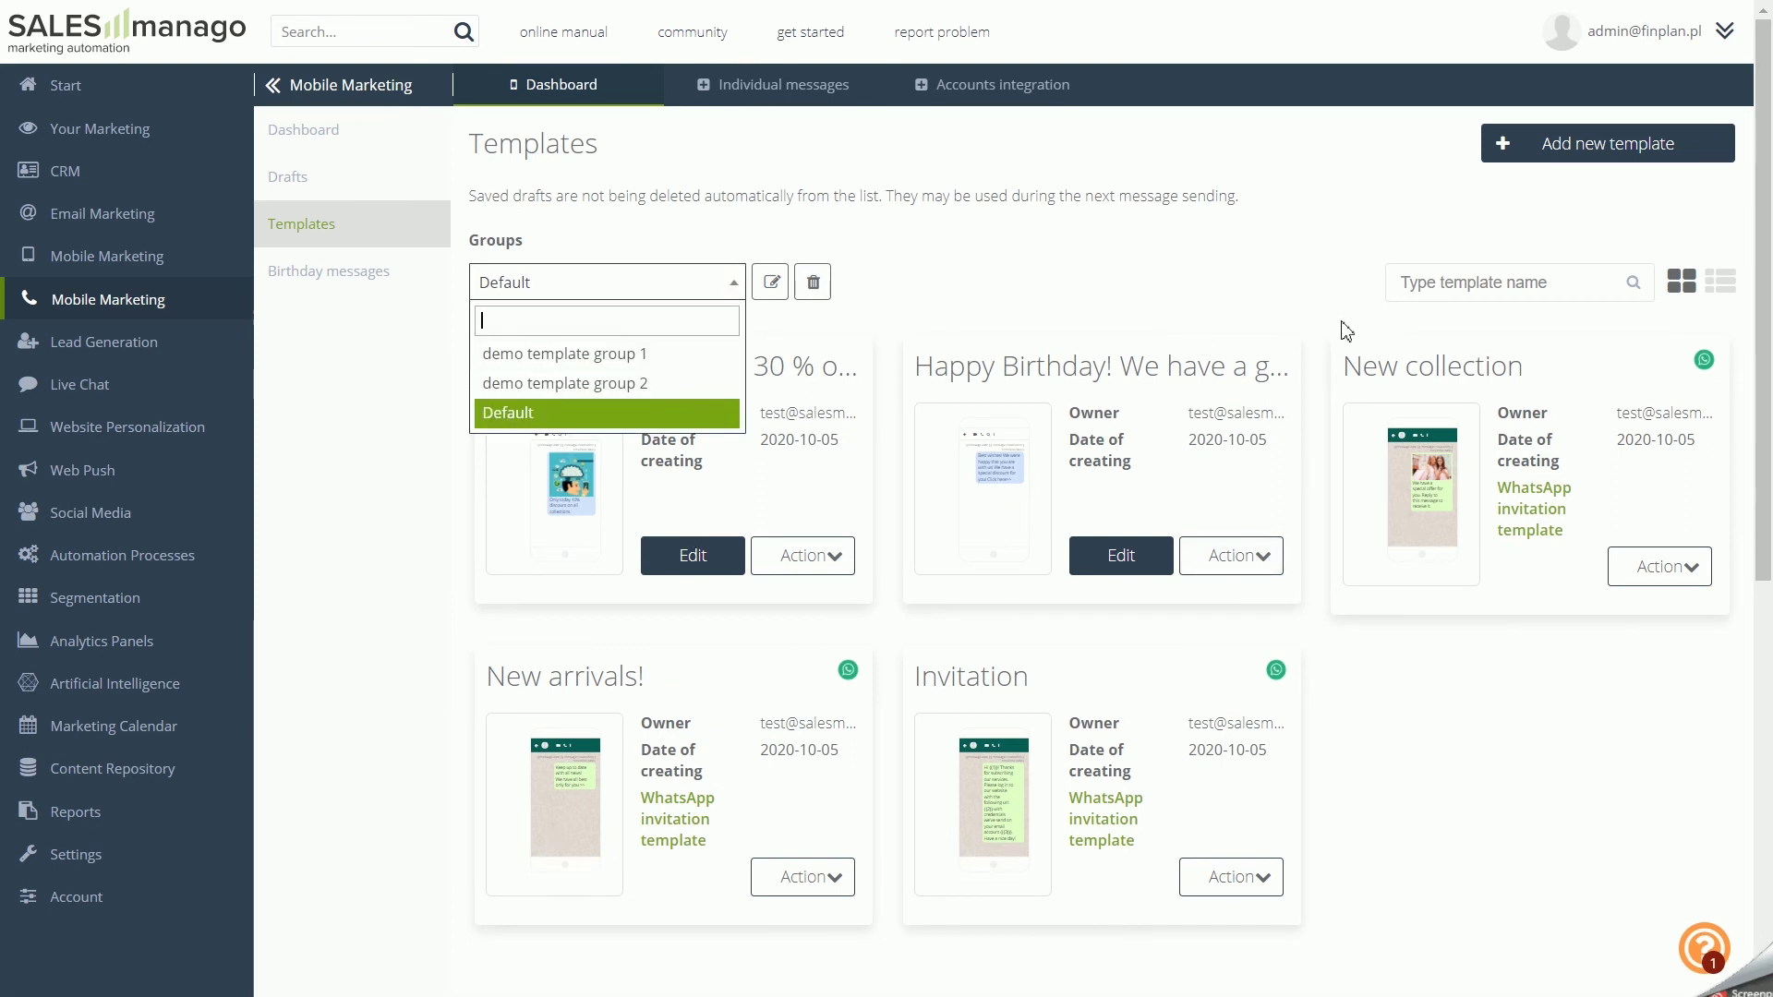
{"action": "left_click", "coordinate": [1447, 289]}
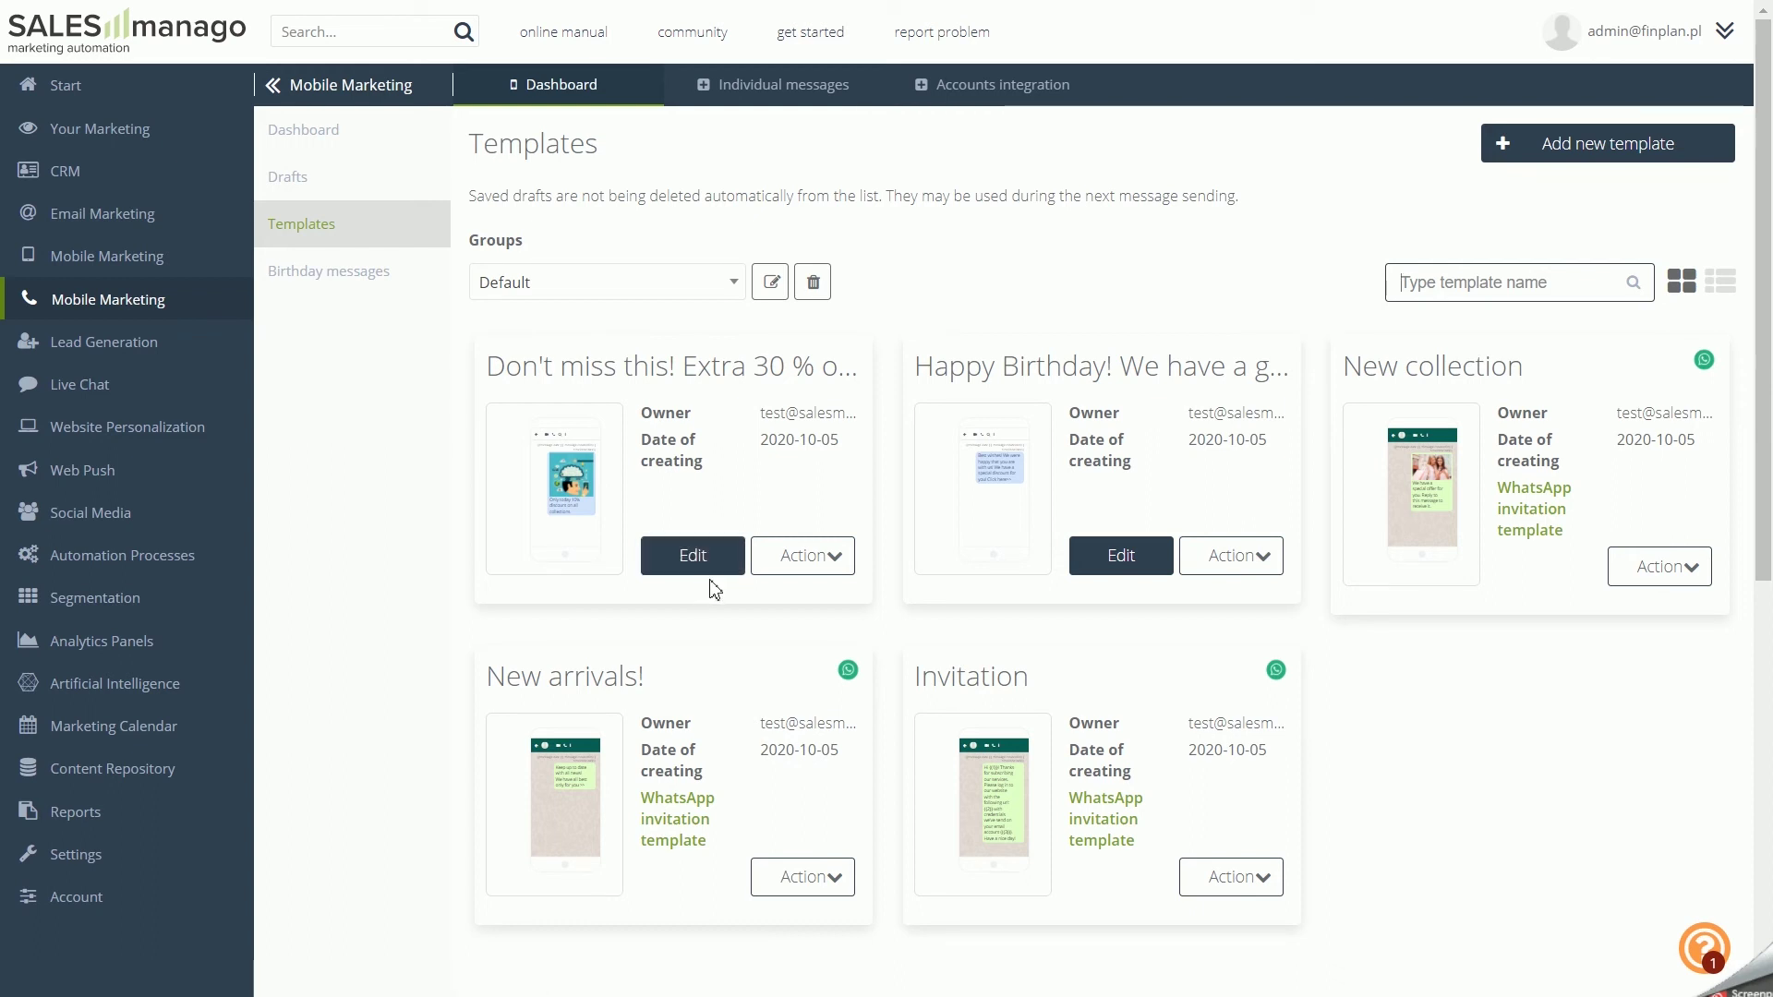
{"action": "left_click", "coordinate": [823, 560]}
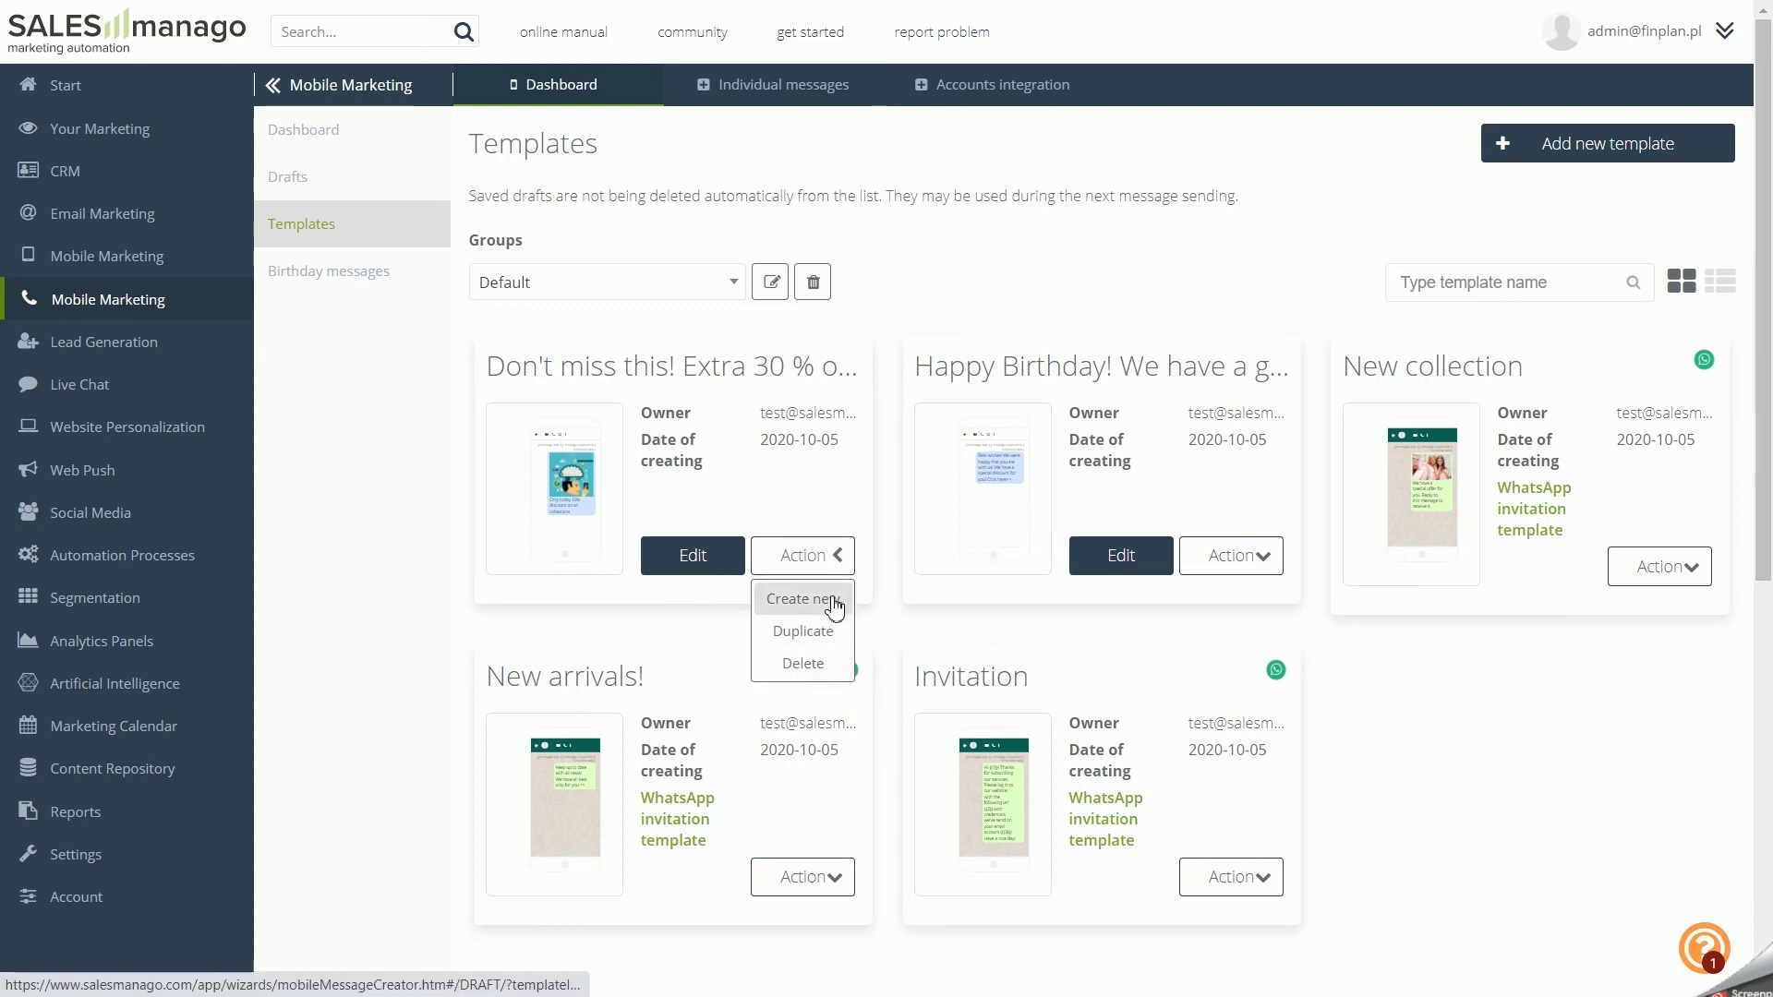
{"action": "left_click", "coordinate": [845, 555]}
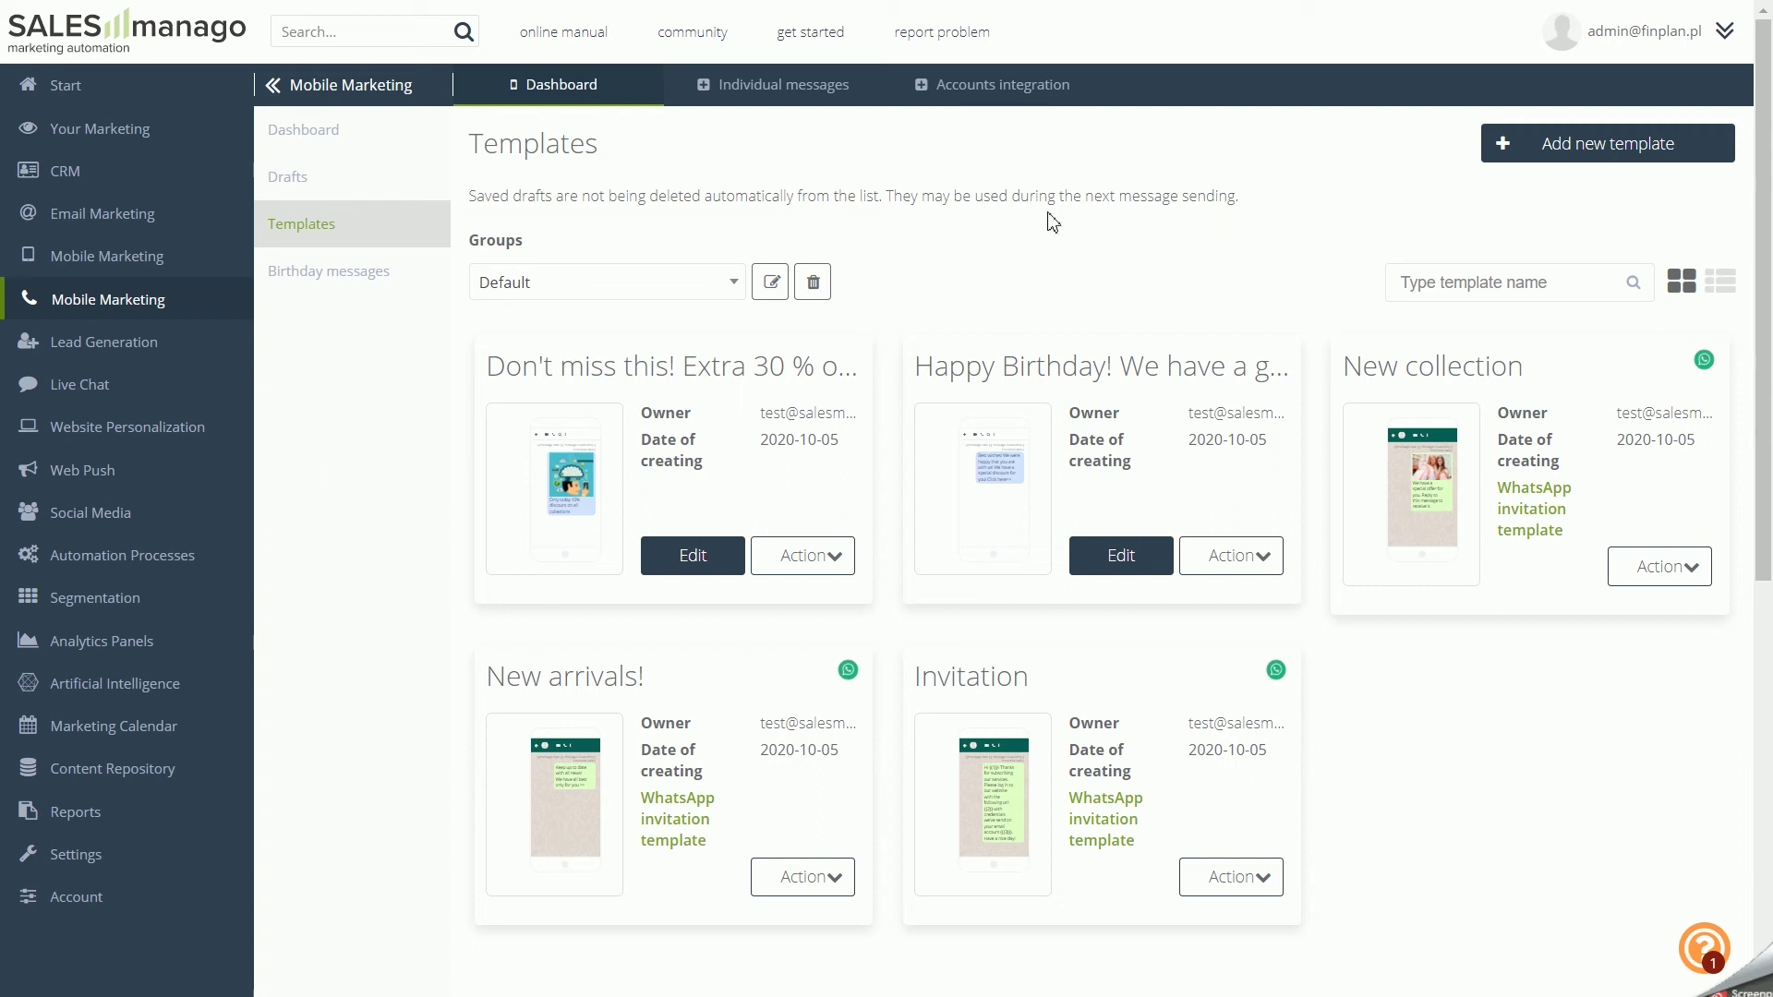
{"action": "left_click", "coordinate": [152, 297]}
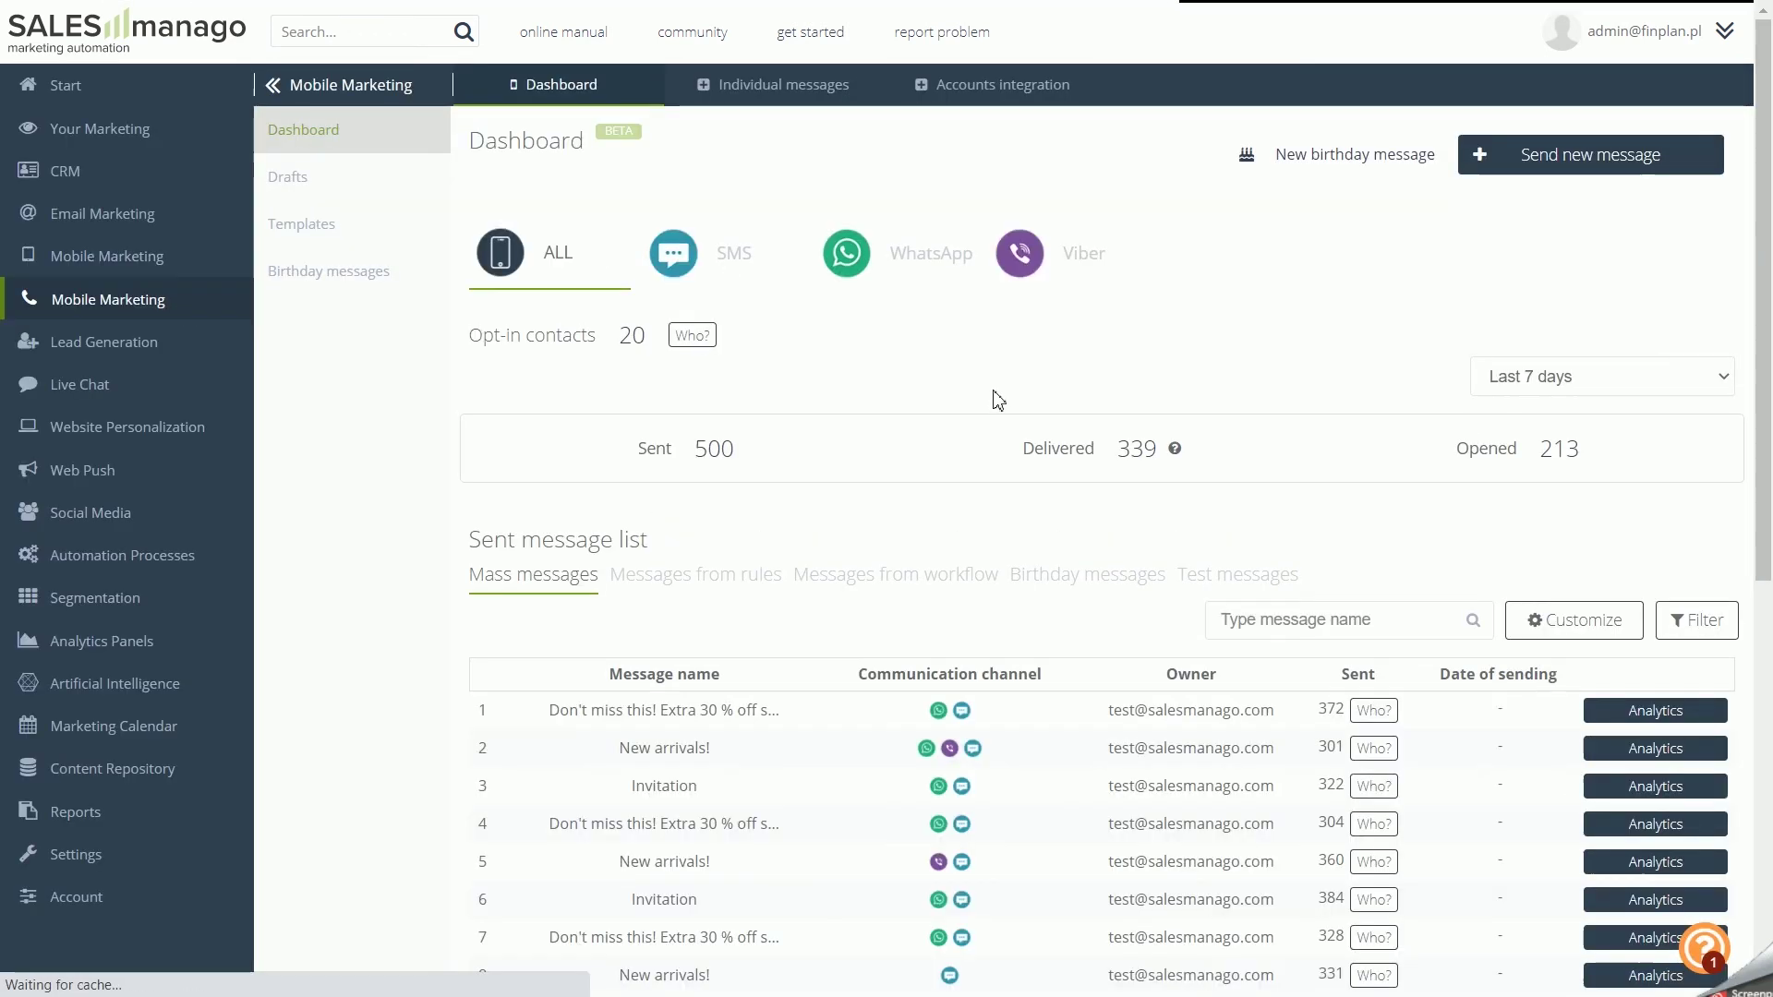
Open the first discount message's analytics and view its enlarged preview as shown in WhatsApp.
{"action": "scroll", "coordinate": [1024, 479], "scroll_direction": "down", "scroll_amount": 4}
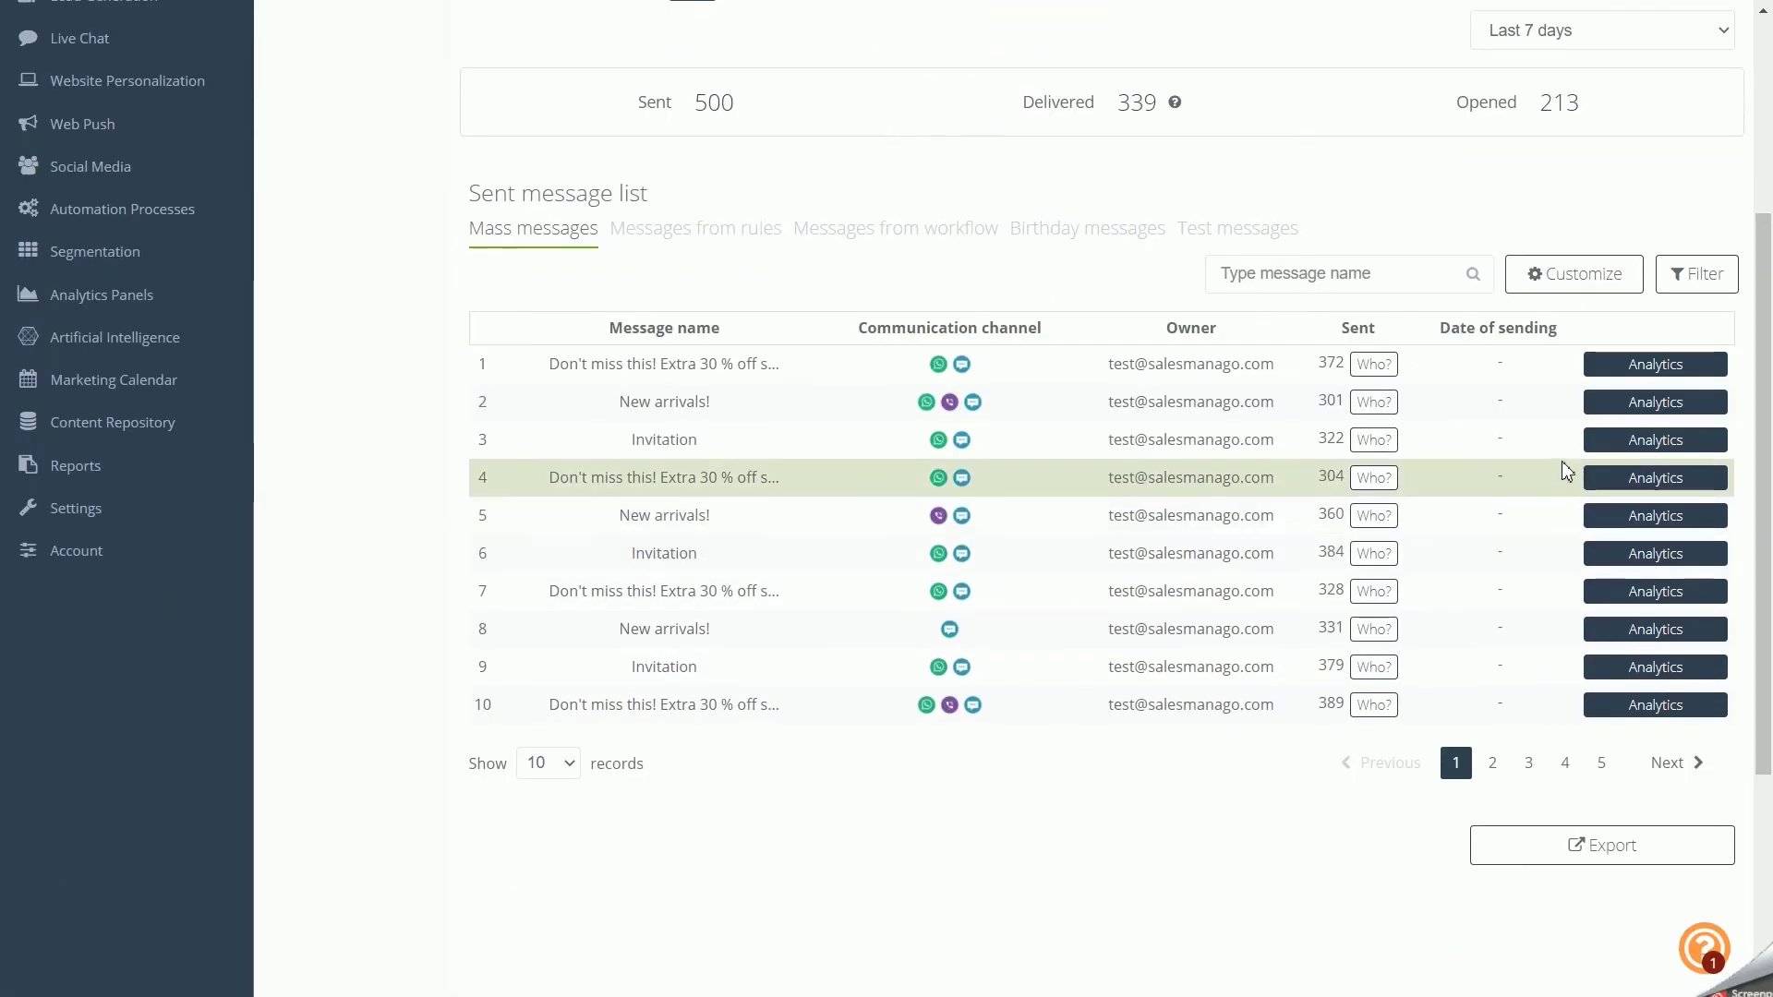
{"action": "left_click", "coordinate": [1644, 366]}
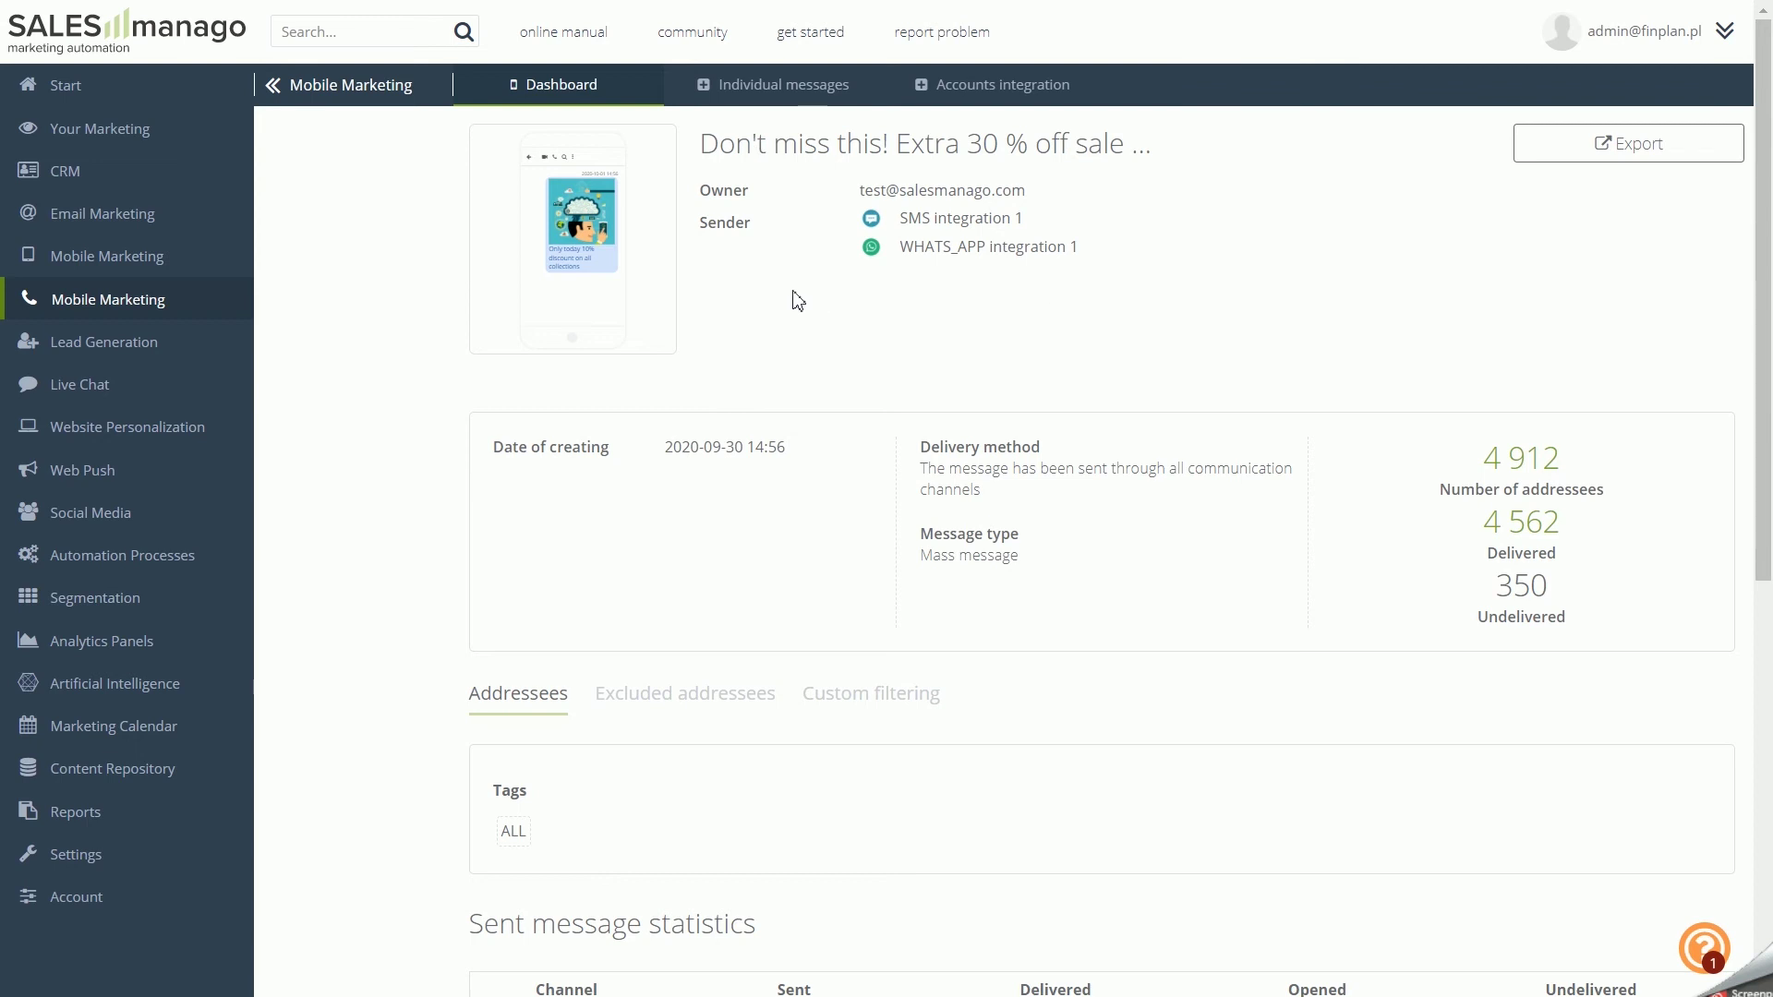
{"action": "left_click", "coordinate": [613, 279]}
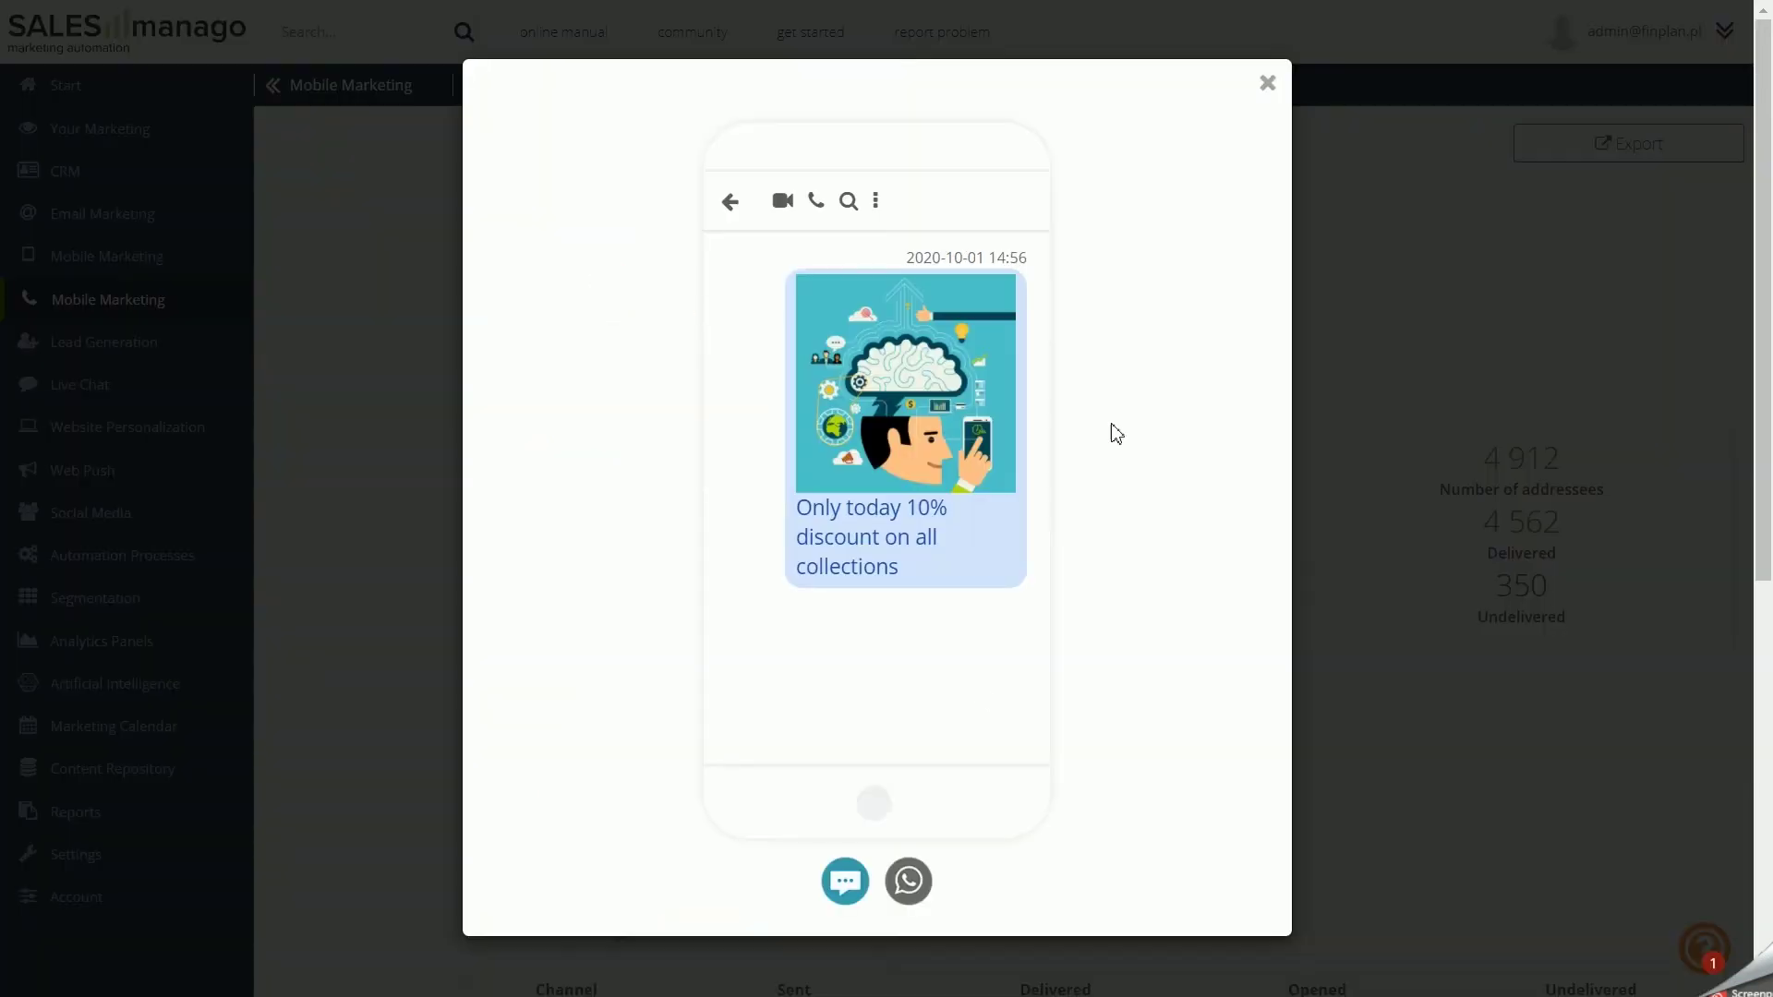
{"action": "left_click", "coordinate": [912, 881]}
{"action": "left_click", "coordinate": [1403, 447]}
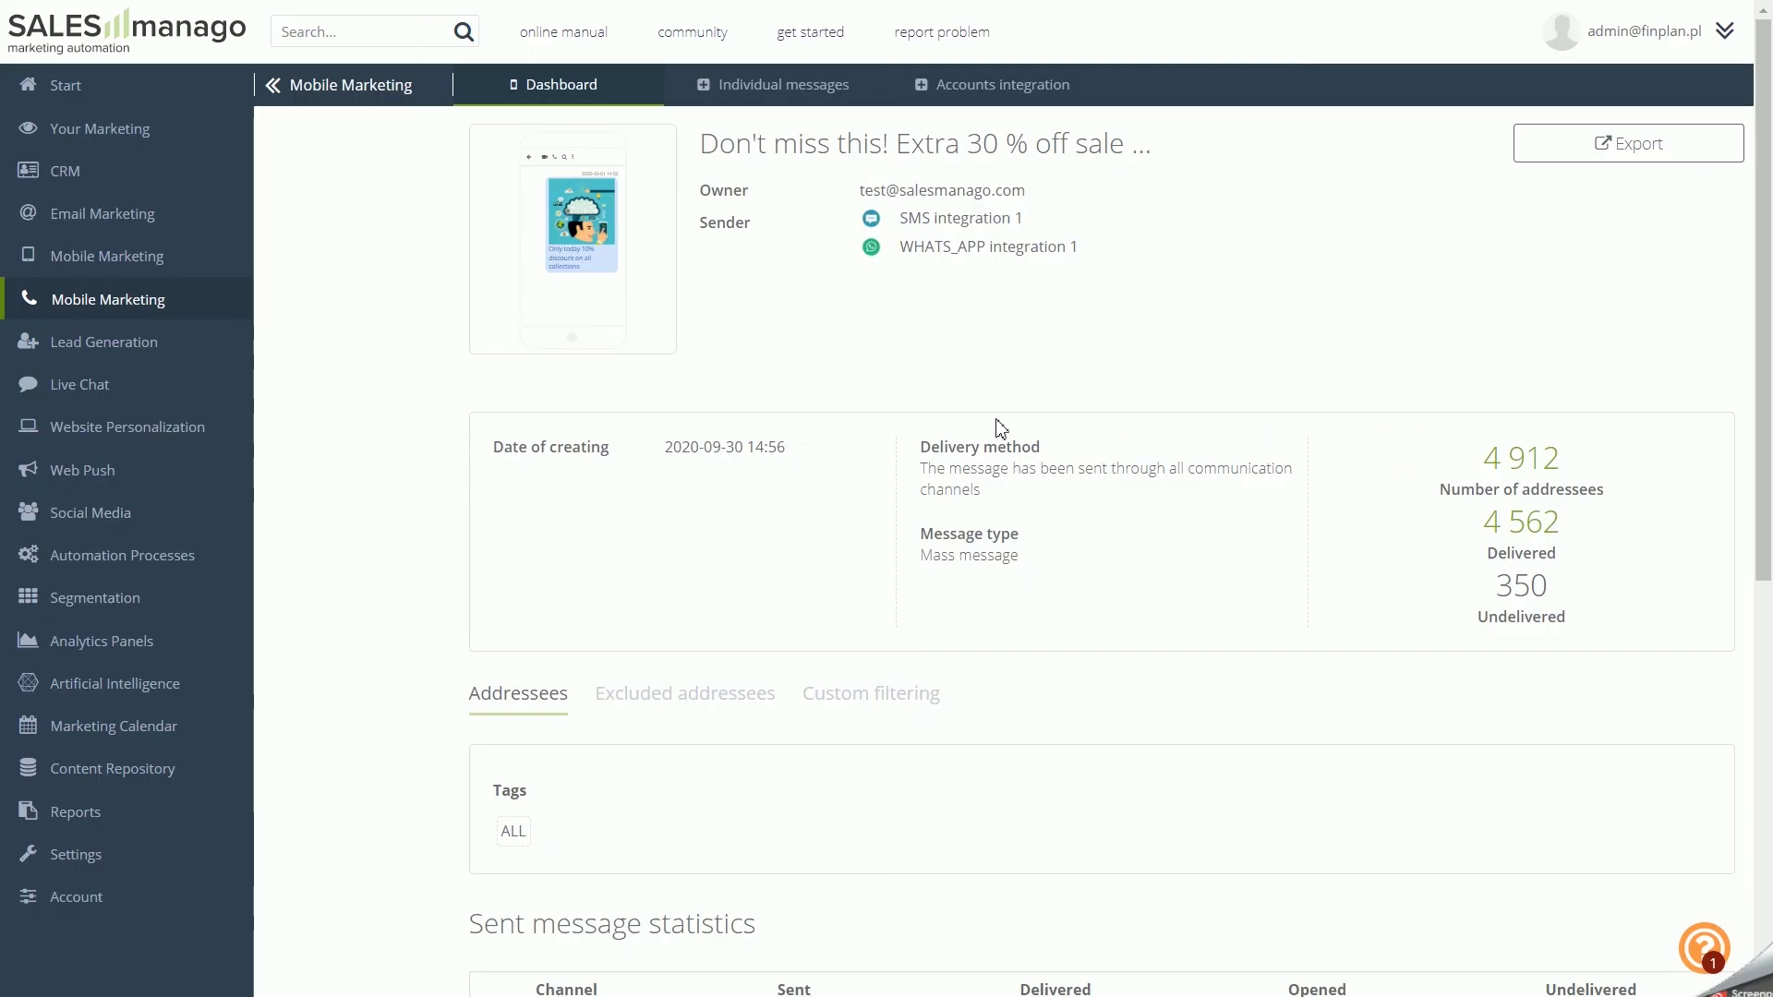
Start a report export, mark the file as private, then cancel without exporting.
{"action": "left_click", "coordinate": [1626, 140]}
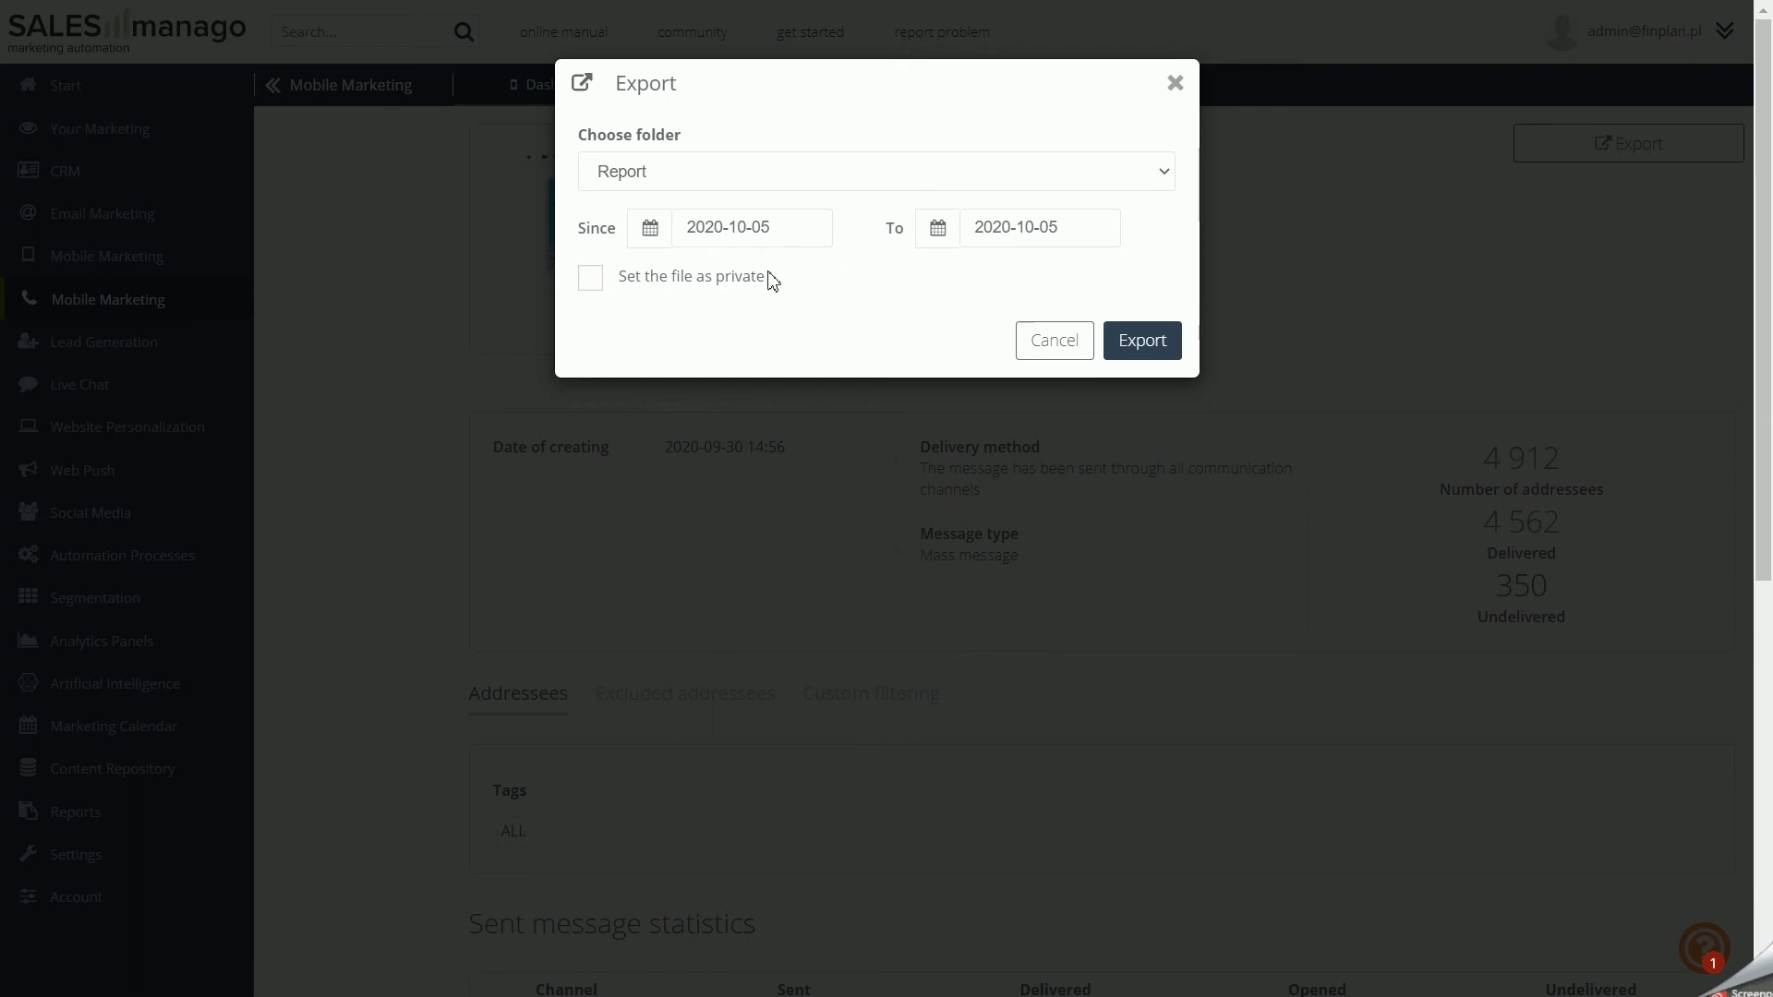
{"action": "left_click", "coordinate": [734, 288]}
{"action": "left_click", "coordinate": [1039, 344]}
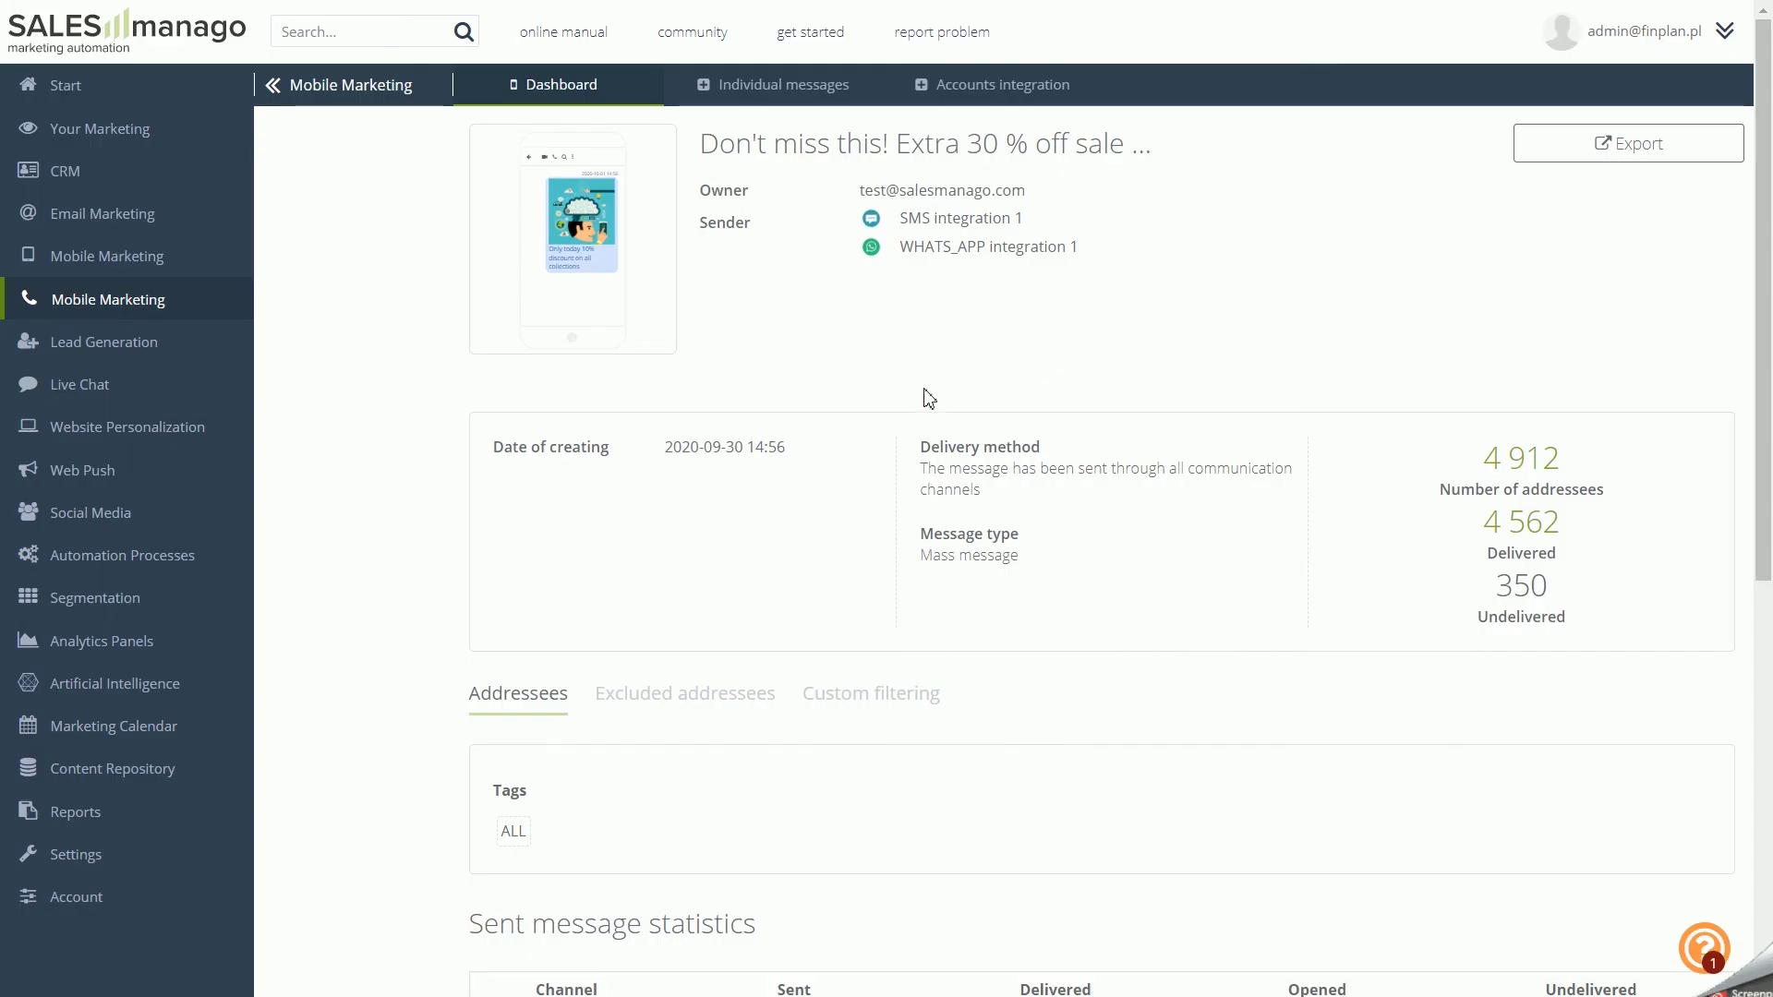
Check the message's excluded NEW_CUSTOMER tag and its scoring-above-20 recipient filter.
{"action": "scroll", "coordinate": [872, 440], "scroll_direction": "down", "scroll_amount": 4}
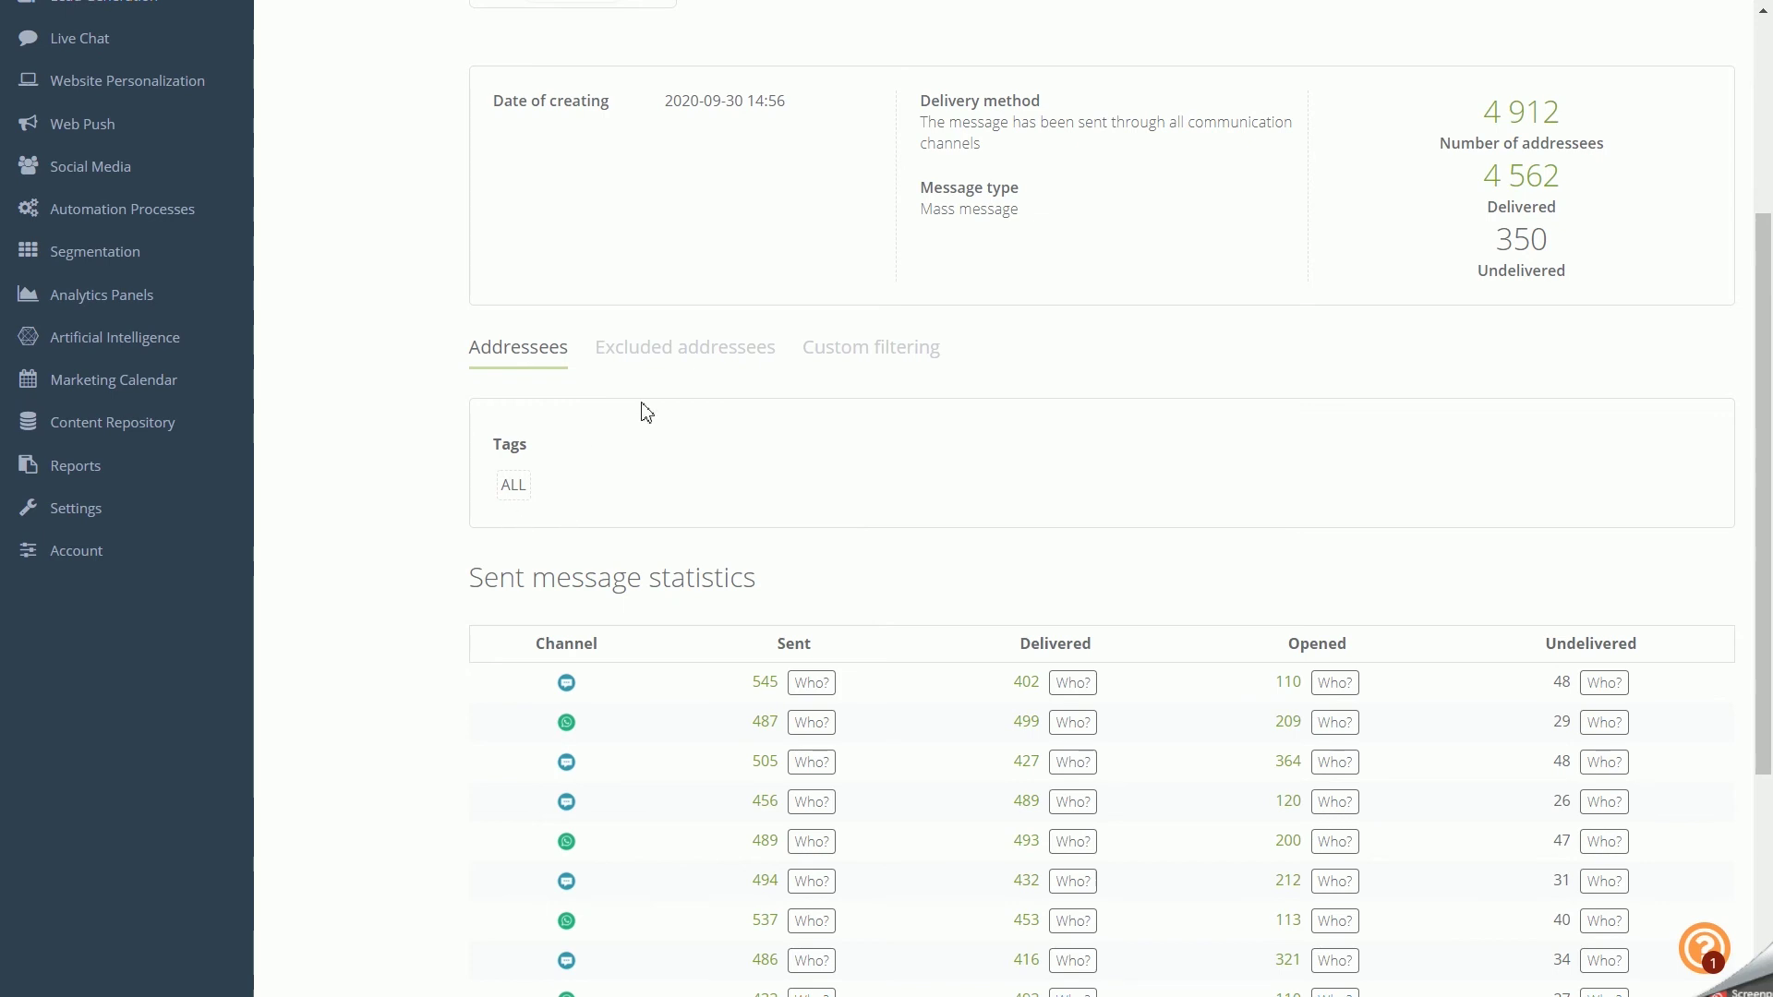
{"action": "left_click", "coordinate": [692, 360]}
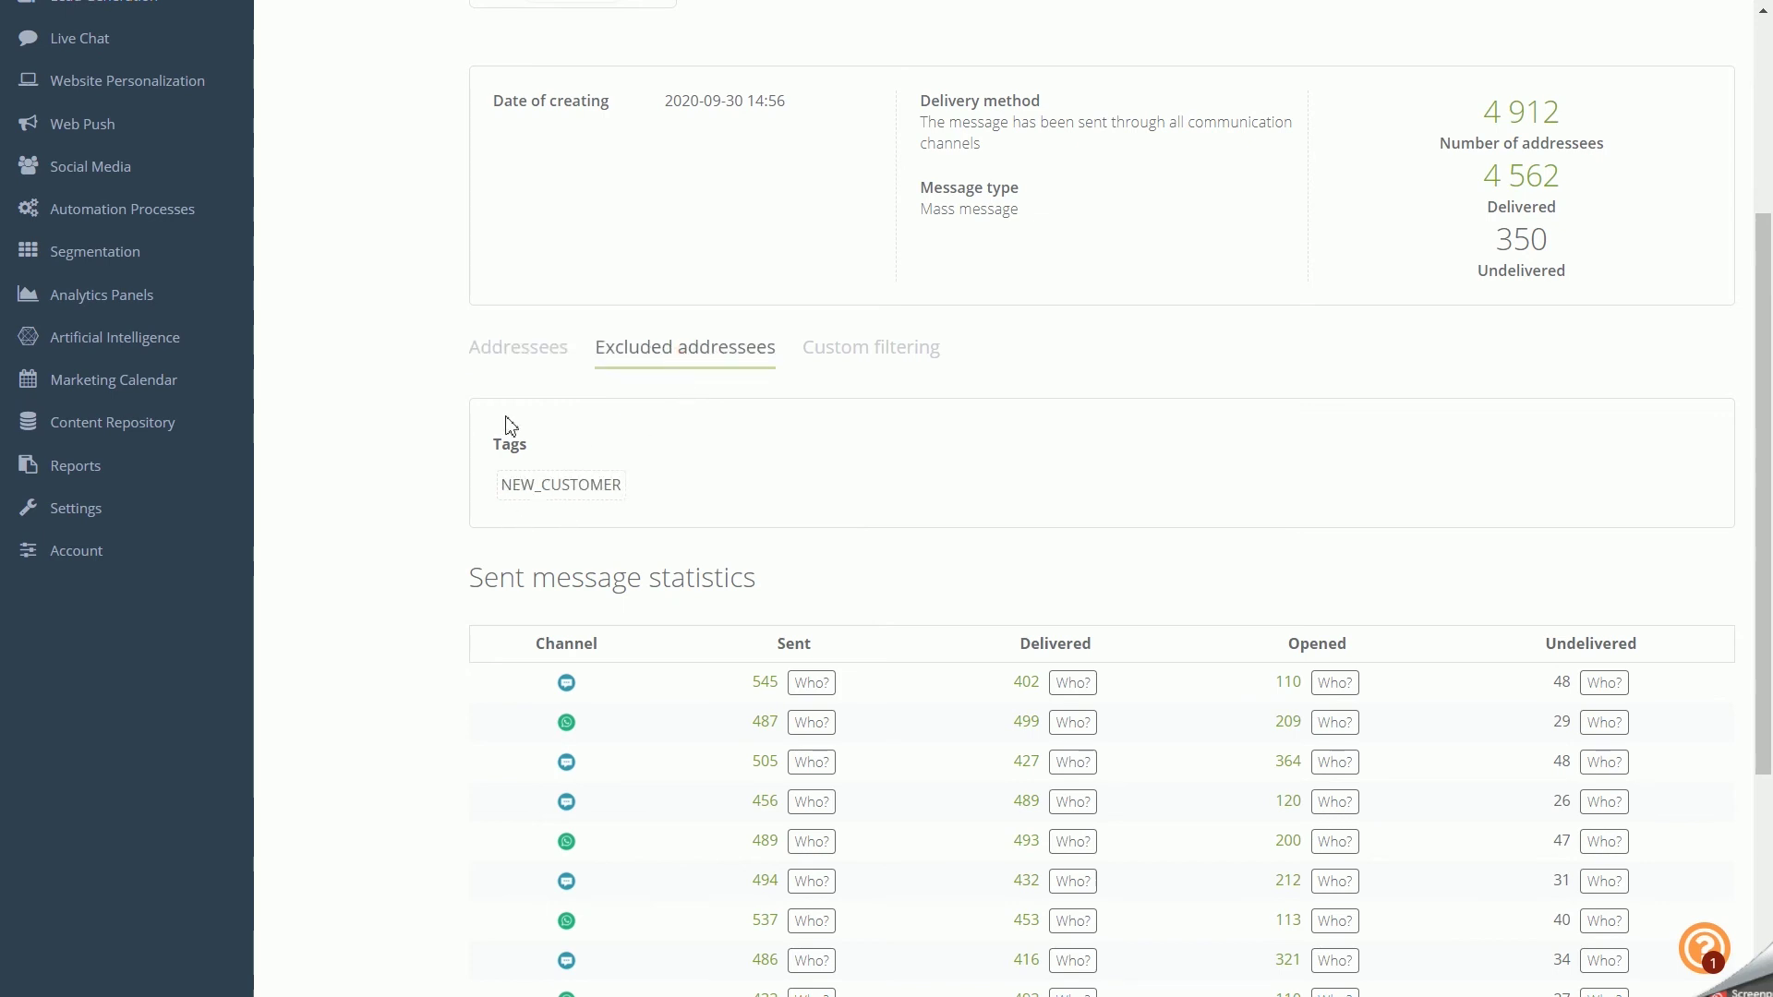
{"action": "left_click", "coordinate": [853, 358]}
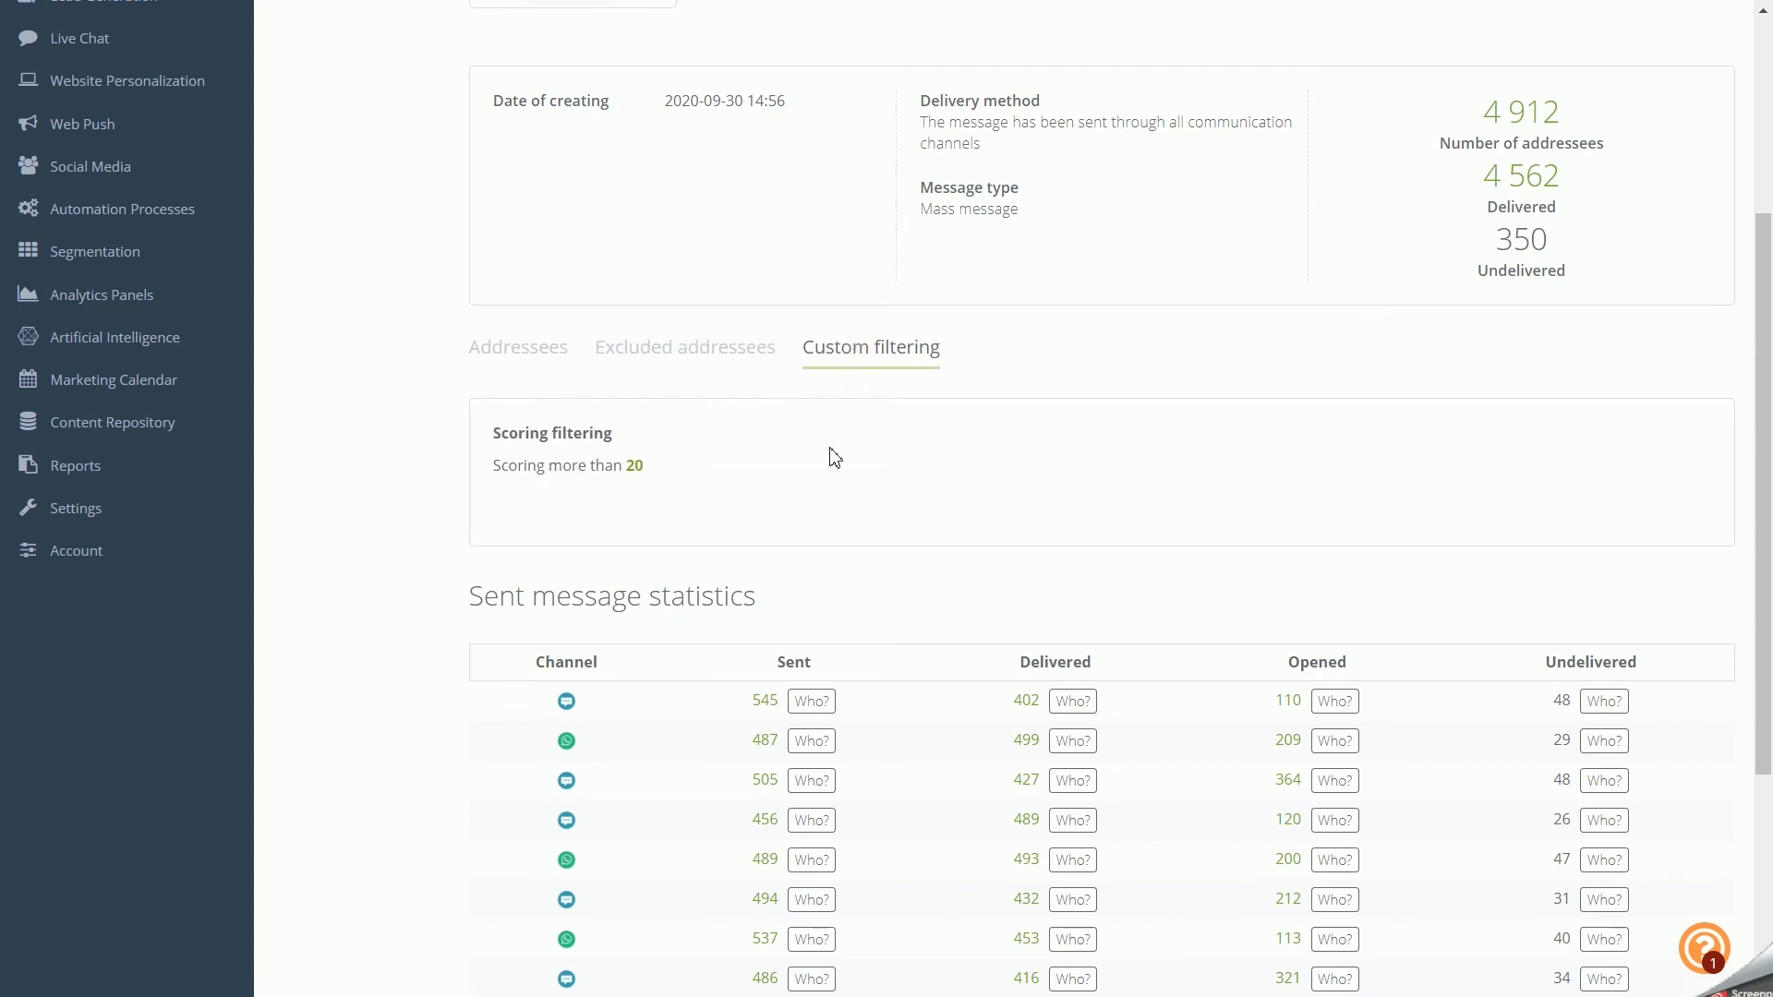
List the first message's undelivered contacts, then return to Mobile Marketing.
{"action": "scroll", "coordinate": [834, 456], "scroll_direction": "down", "scroll_amount": 4}
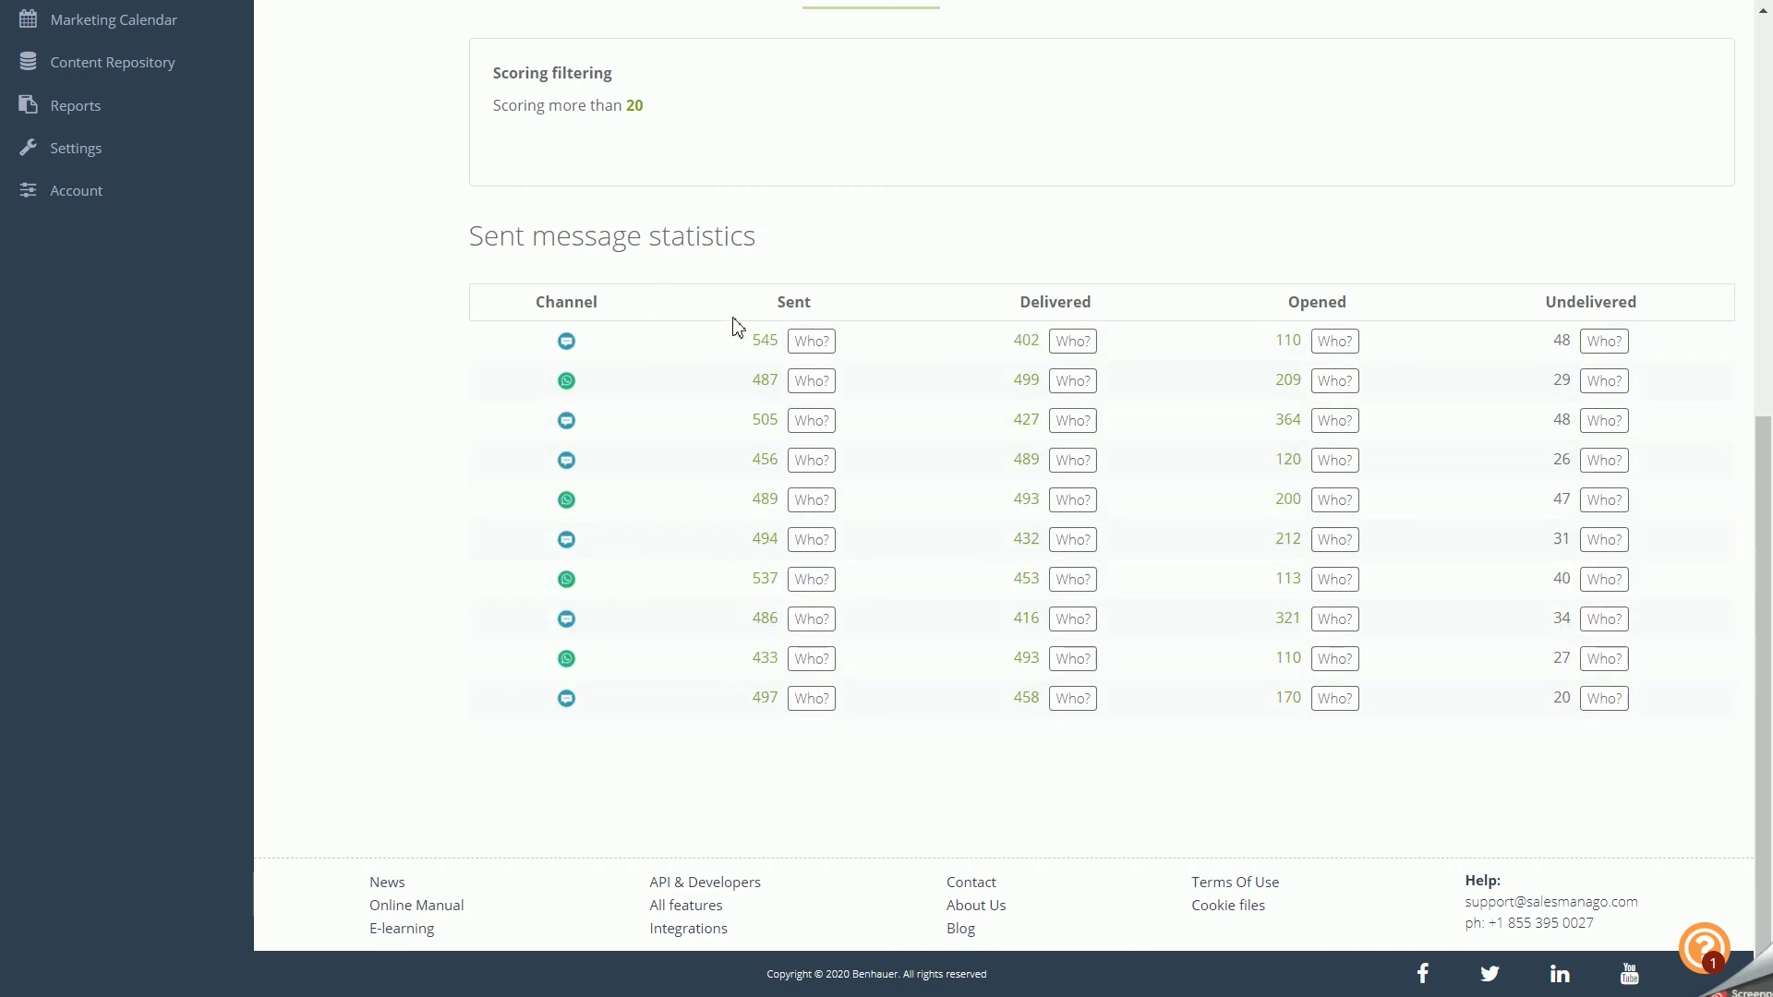
{"action": "left_click", "coordinate": [1608, 343]}
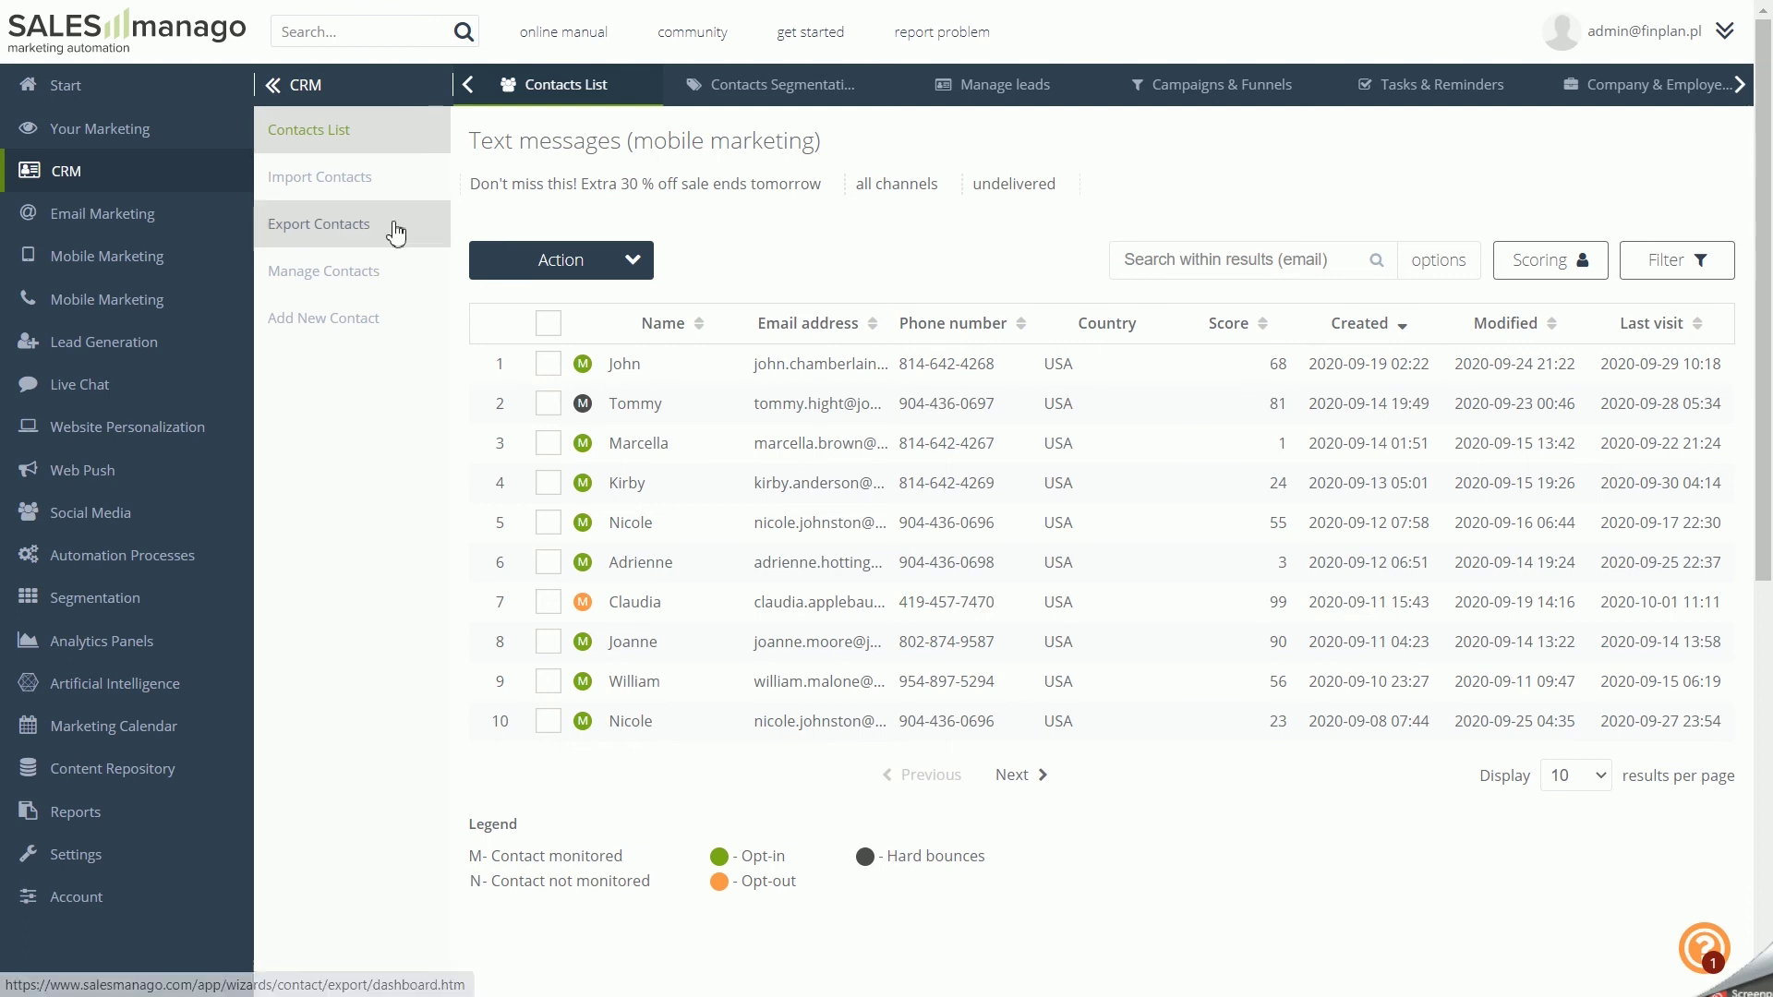
{"action": "left_click", "coordinate": [145, 300]}
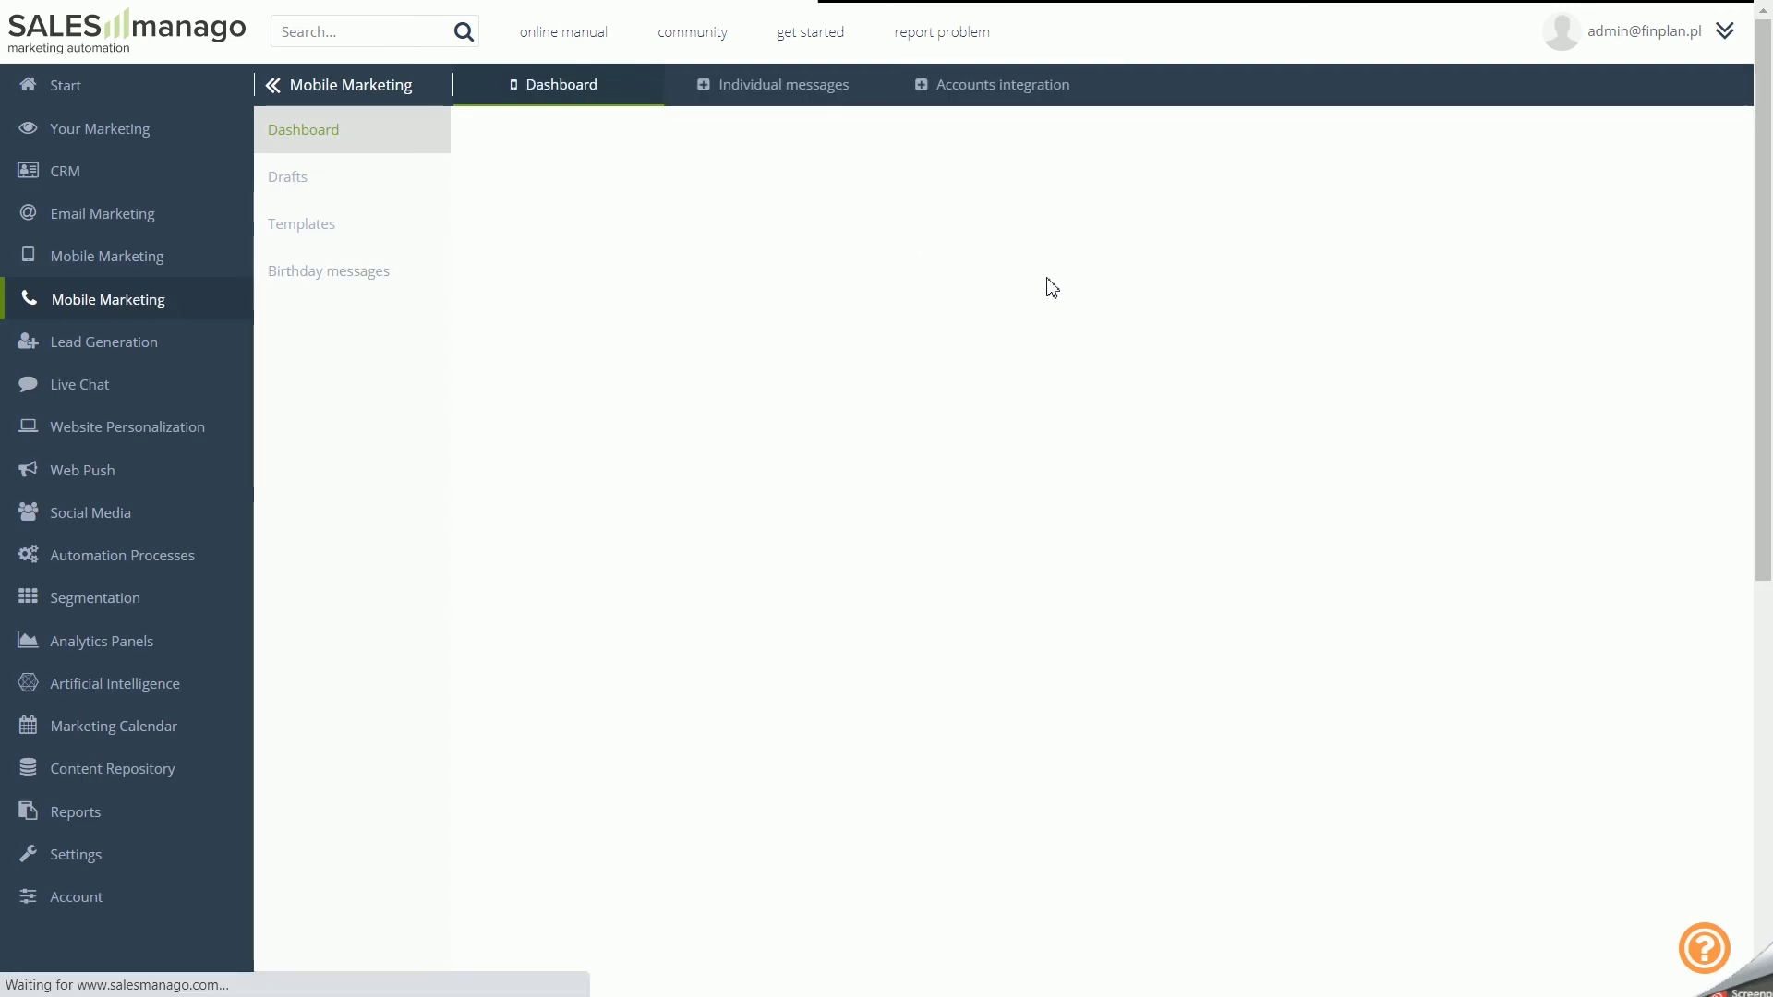
Collapse the sidebar, compare SMS, WhatsApp and Viber statistics, then show all channels again.
{"action": "left_click", "coordinate": [275, 85]}
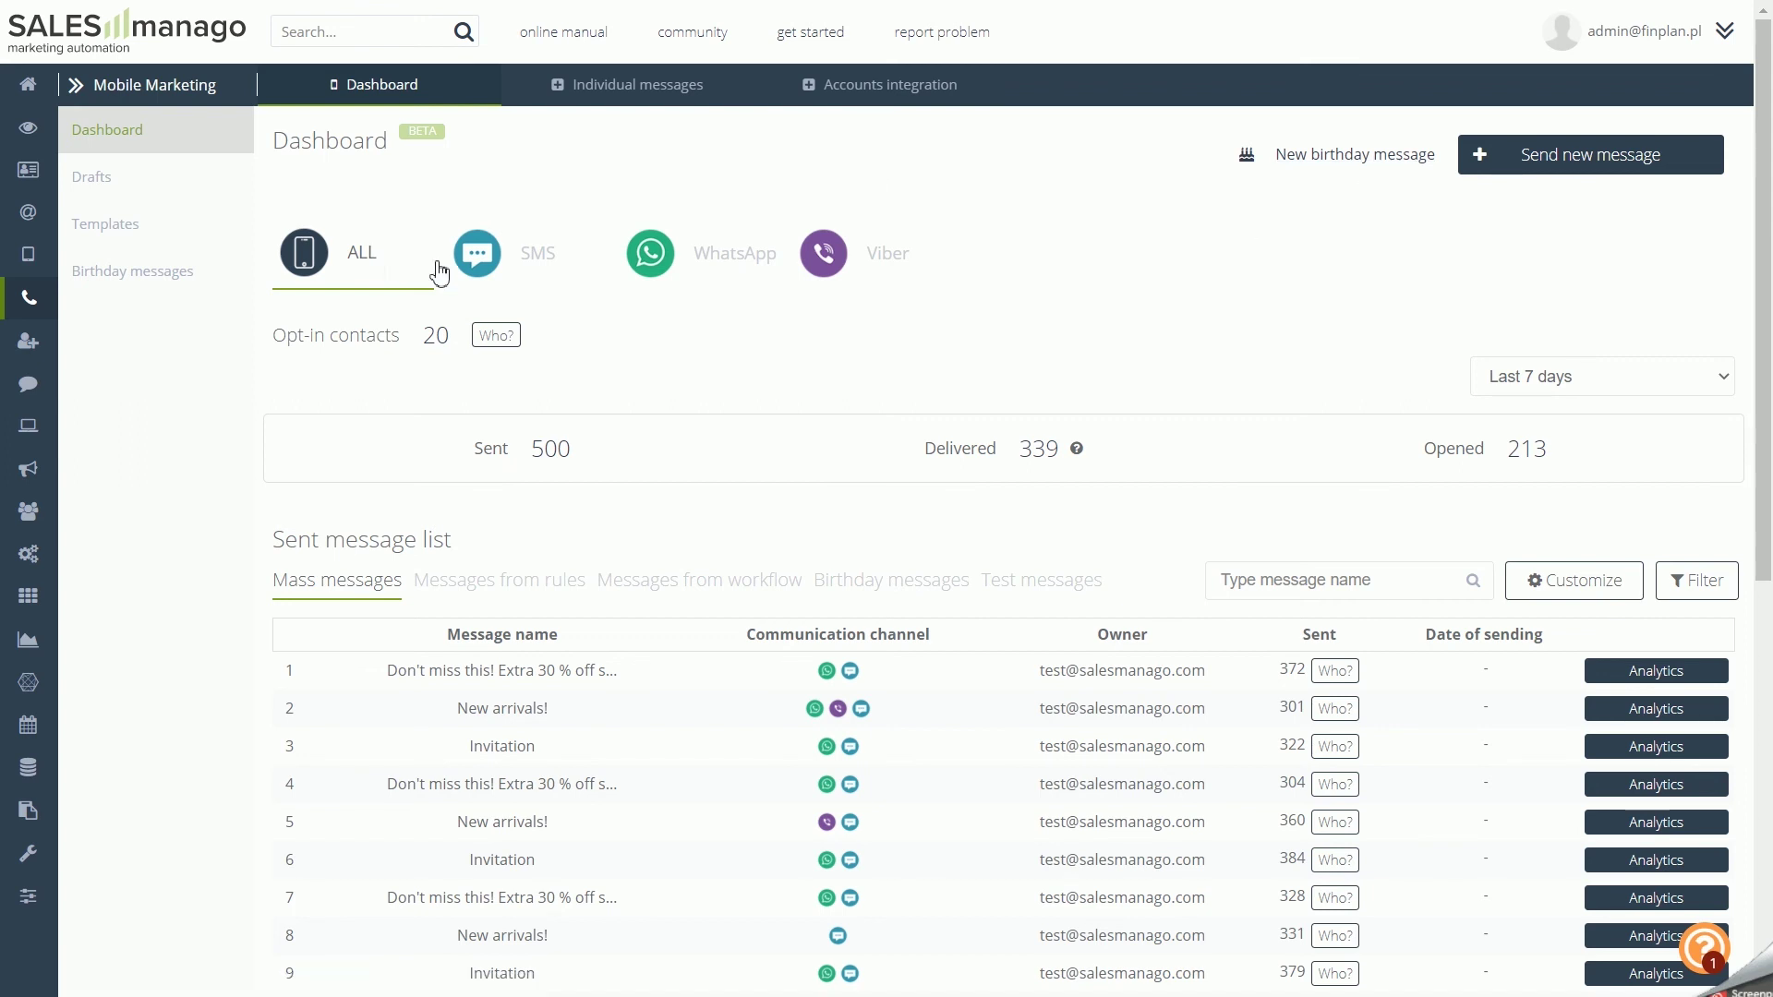
{"action": "left_click", "coordinate": [549, 263]}
{"action": "left_click", "coordinate": [727, 251]}
{"action": "left_click", "coordinate": [856, 270]}
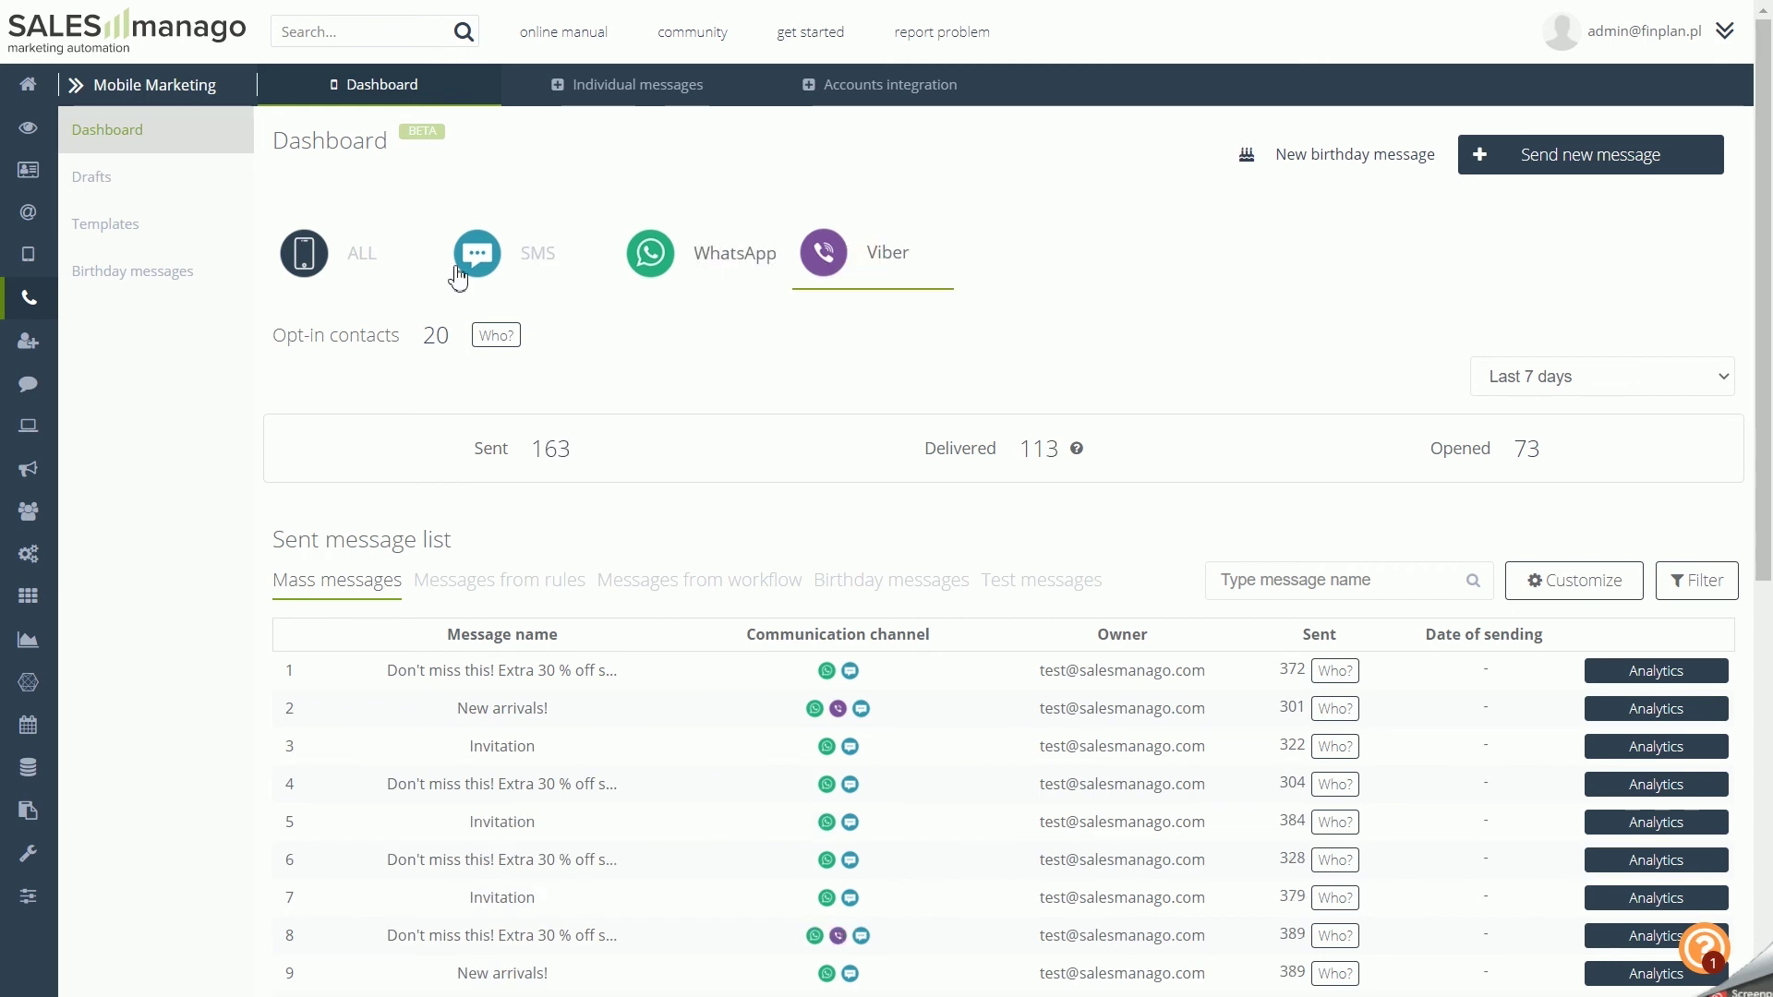
{"action": "left_click", "coordinate": [402, 275]}
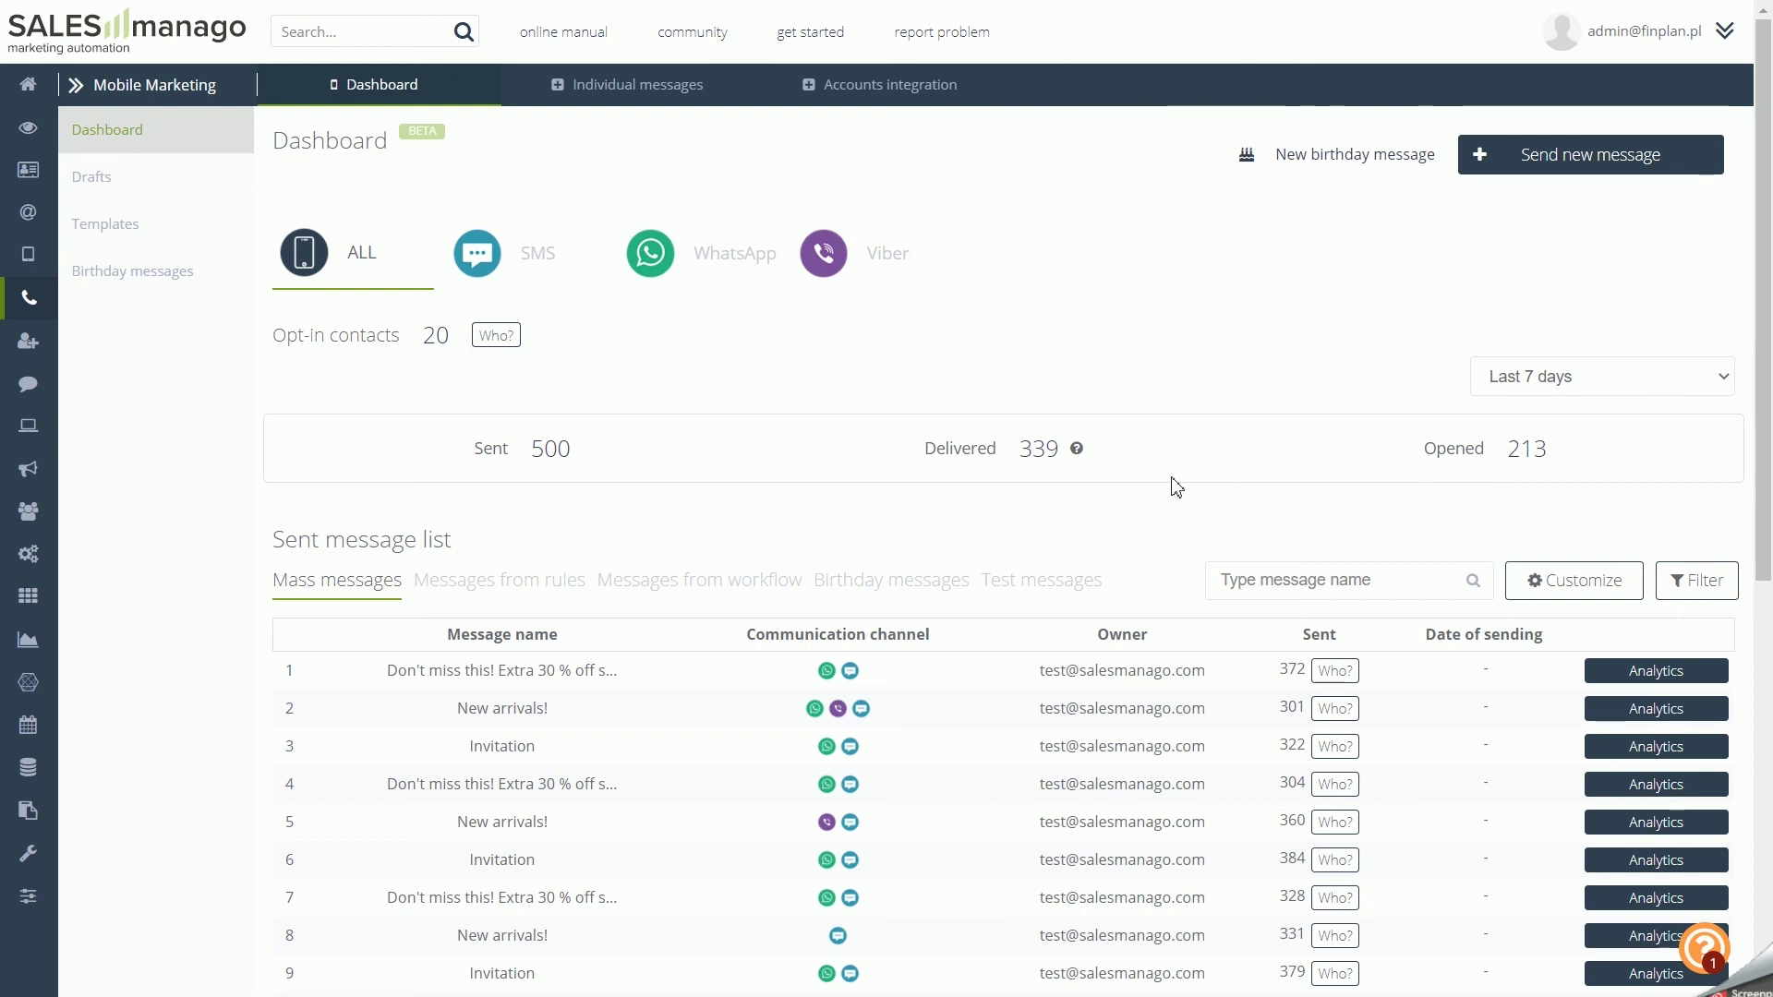
{"action": "mouse_move", "coordinate": [1078, 451]}
Browse the Rules, Workflows, Birthday and Test sent-message lists, then go back to Mass messages.
{"action": "scroll", "coordinate": [1159, 447], "scroll_direction": "down", "scroll_amount": 4}
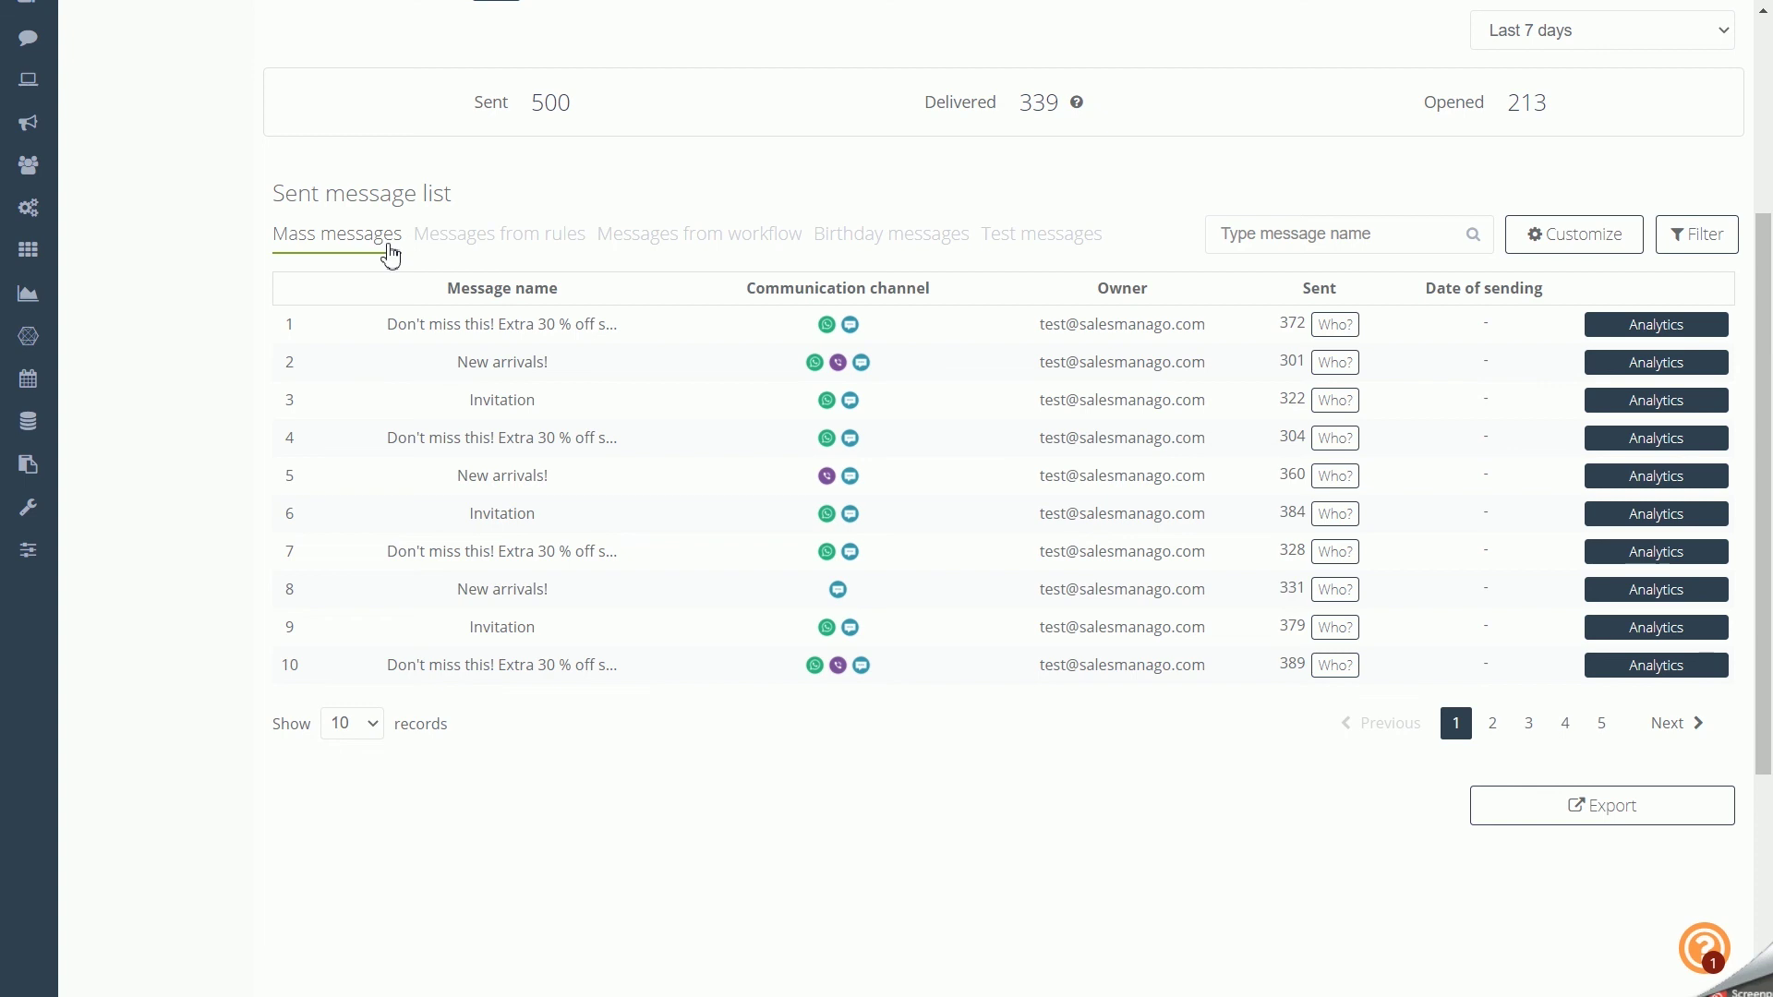
{"action": "left_click", "coordinate": [467, 242]}
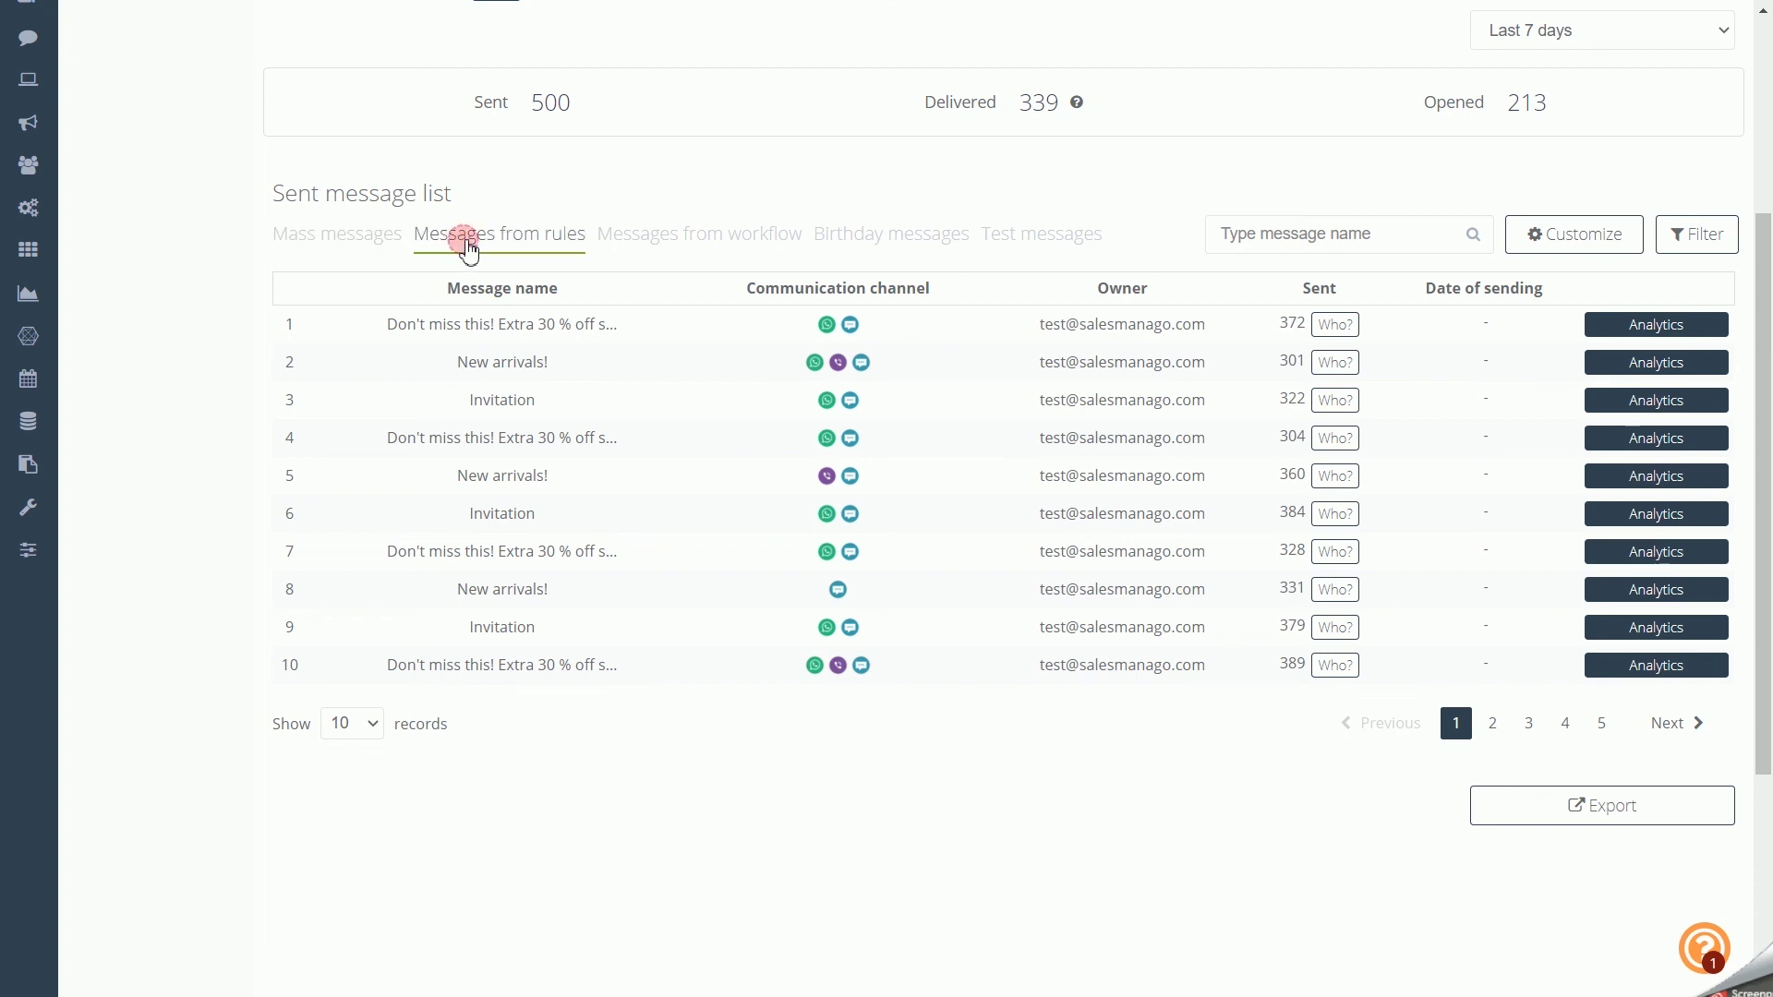
{"action": "left_click", "coordinate": [668, 242]}
{"action": "left_click", "coordinate": [862, 240]}
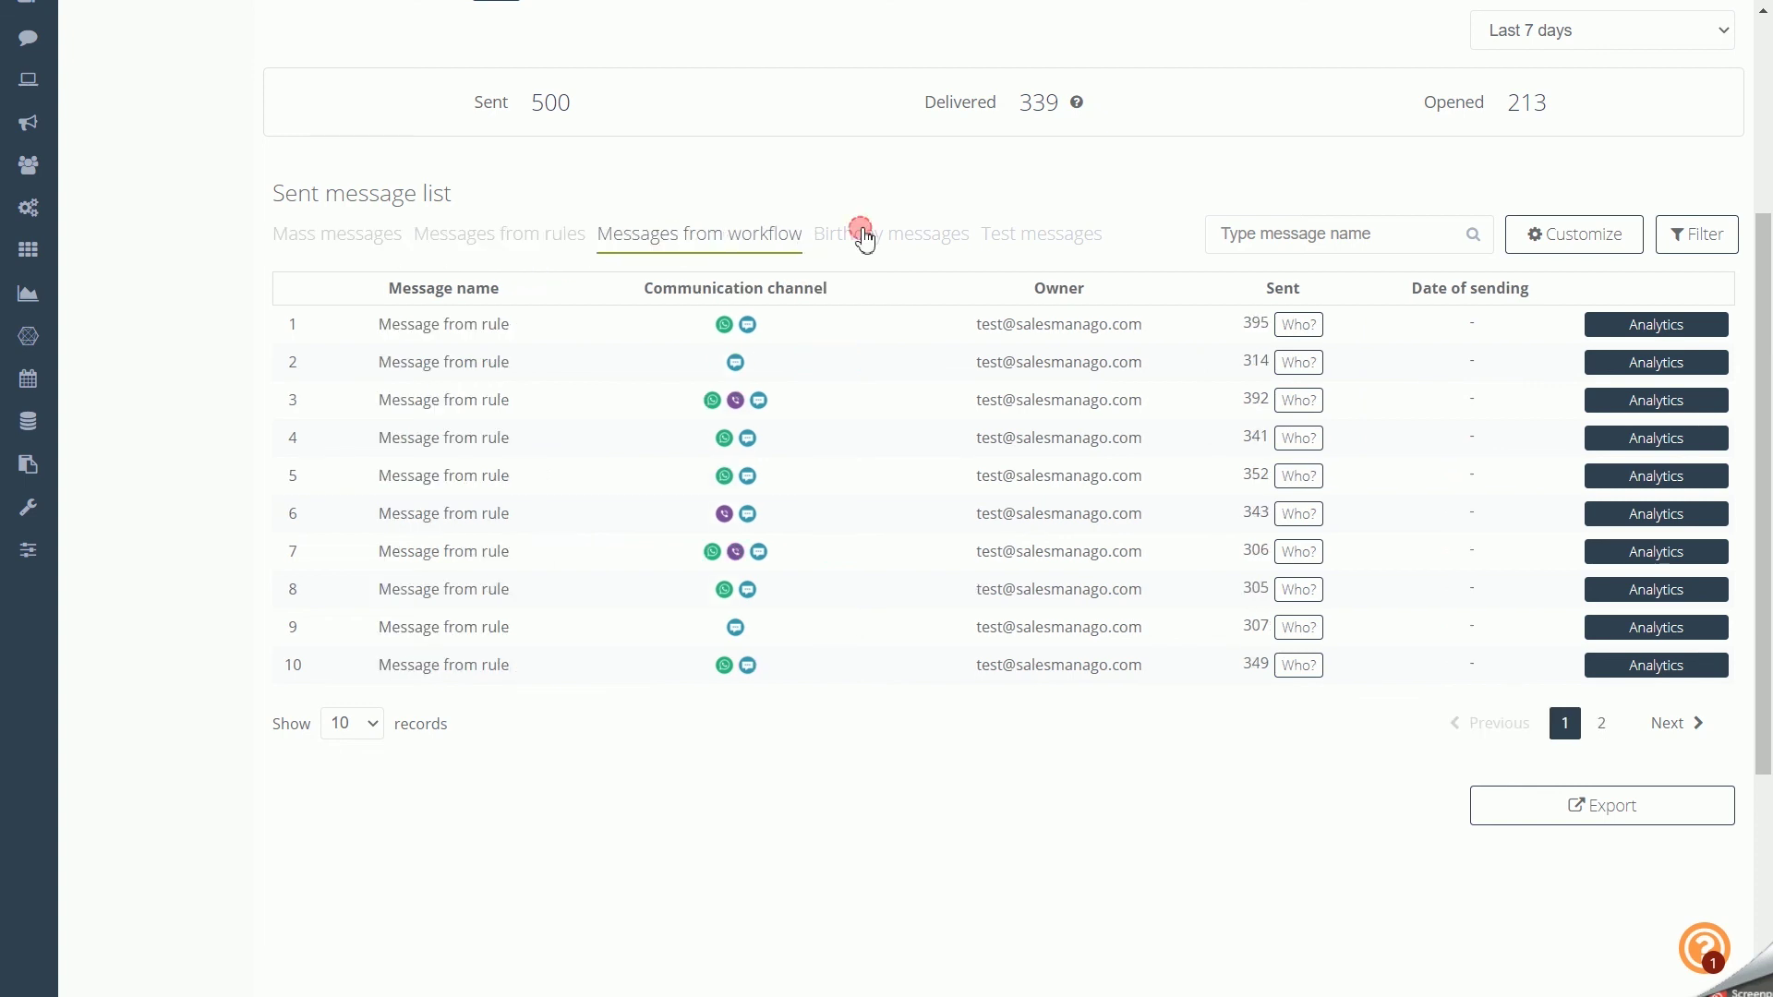
{"action": "left_click", "coordinate": [998, 242]}
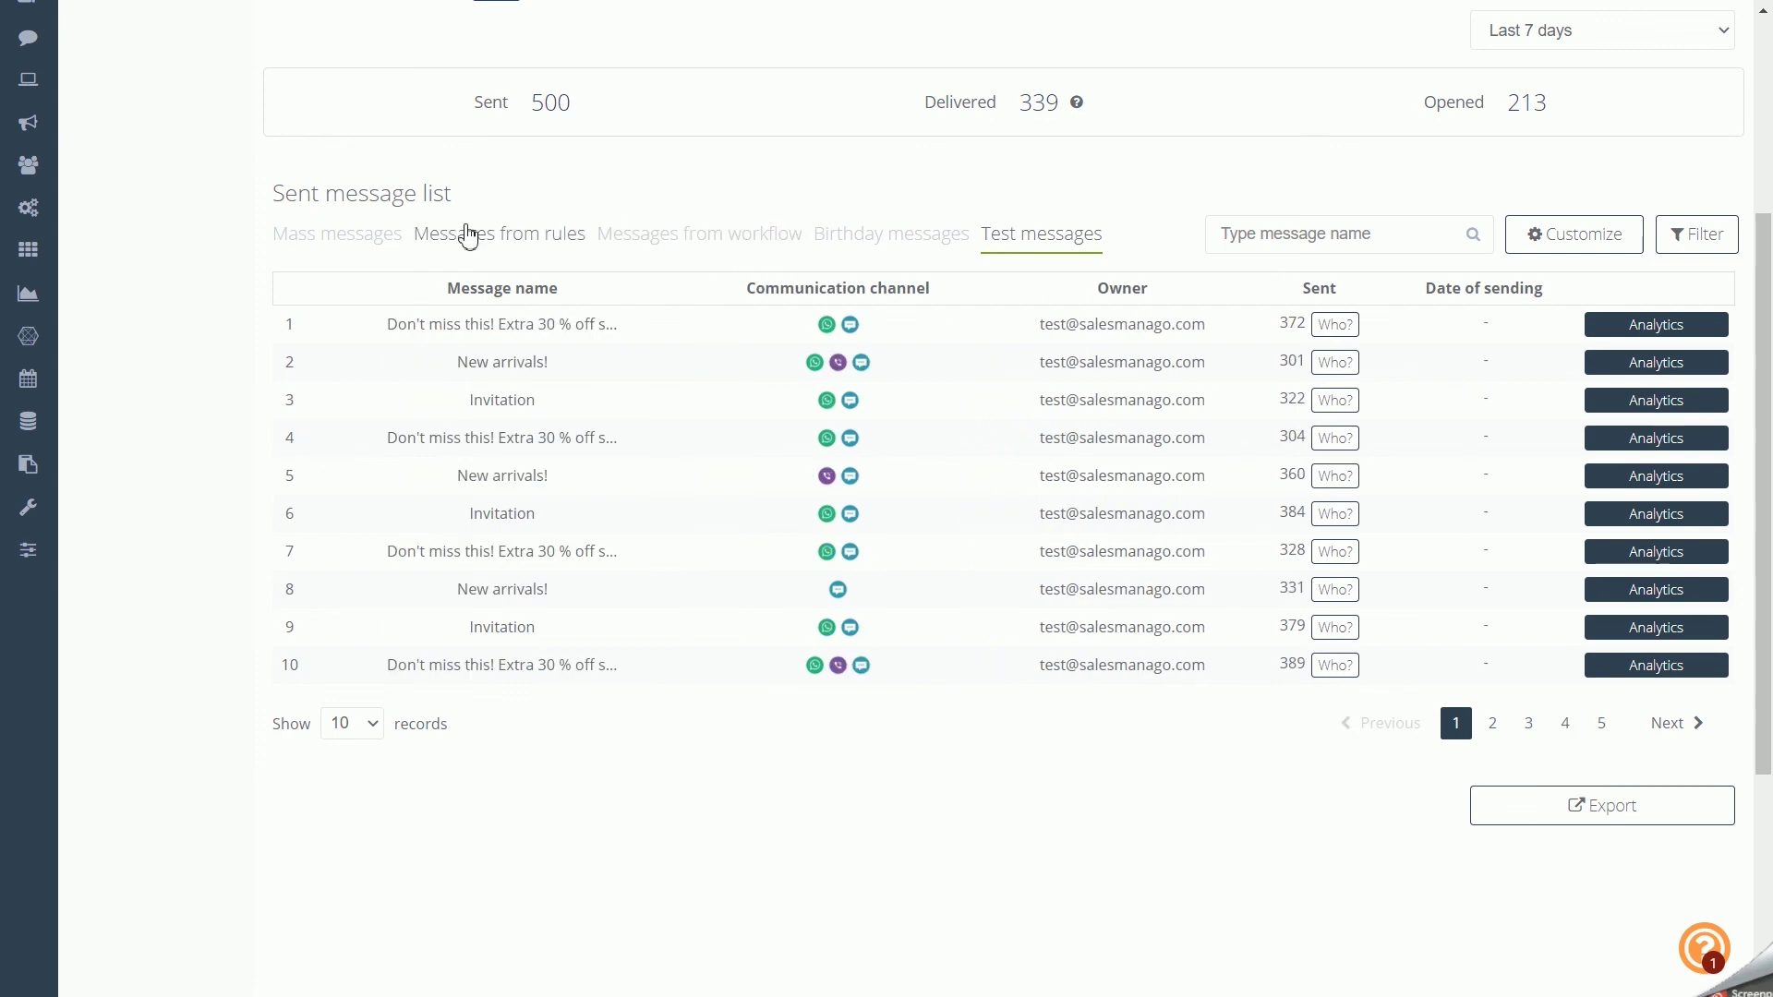
{"action": "left_click", "coordinate": [370, 240]}
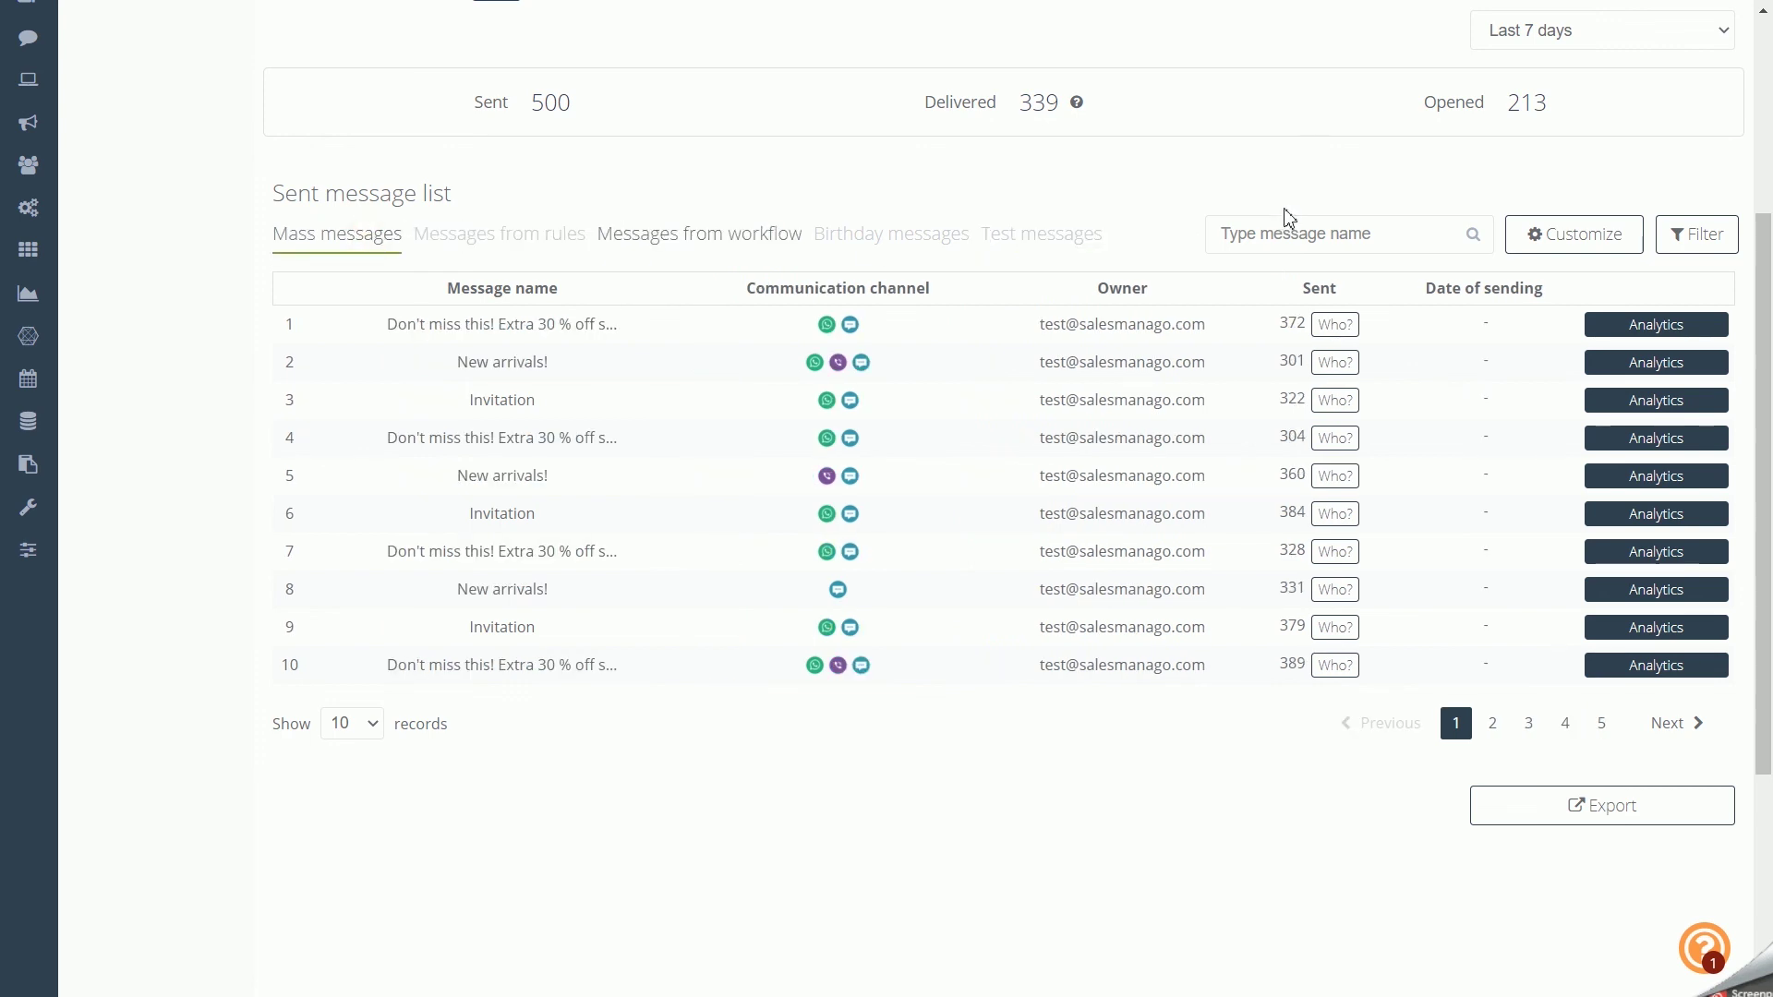
{"action": "left_click", "coordinate": [1317, 234]}
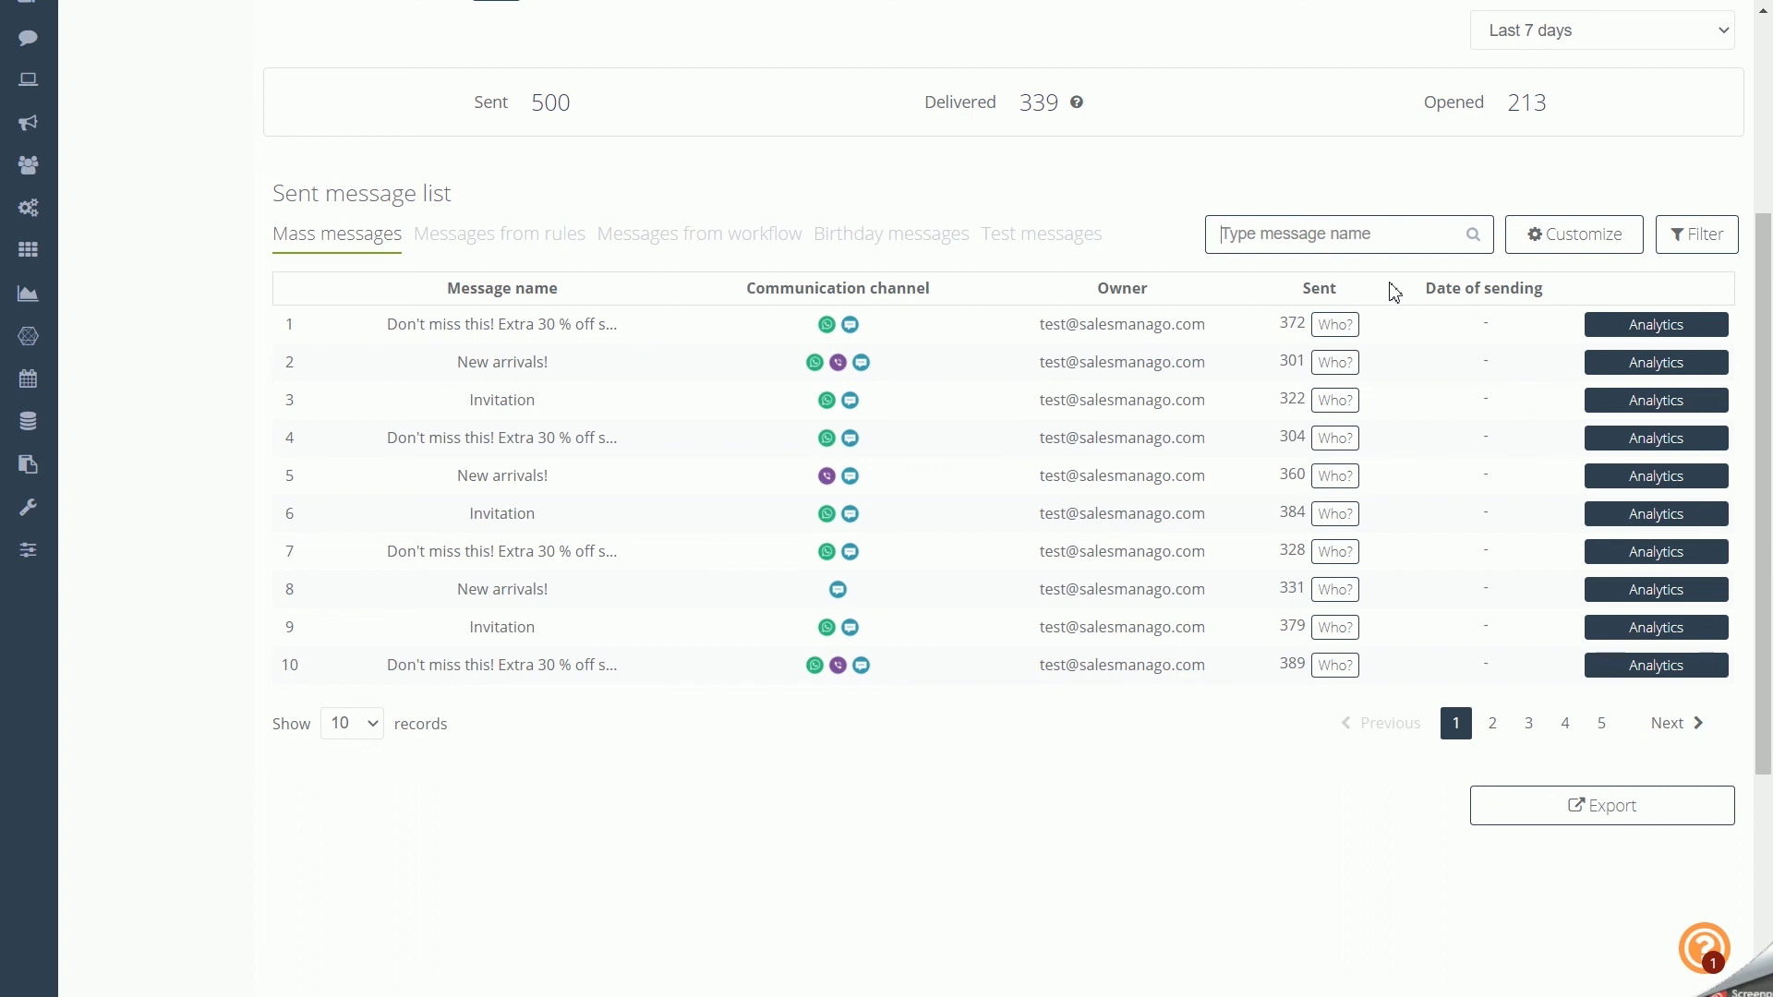
Add the Delivered, Opened and Undelivered columns and move Opened right after Sent.
{"action": "left_click", "coordinate": [1573, 235]}
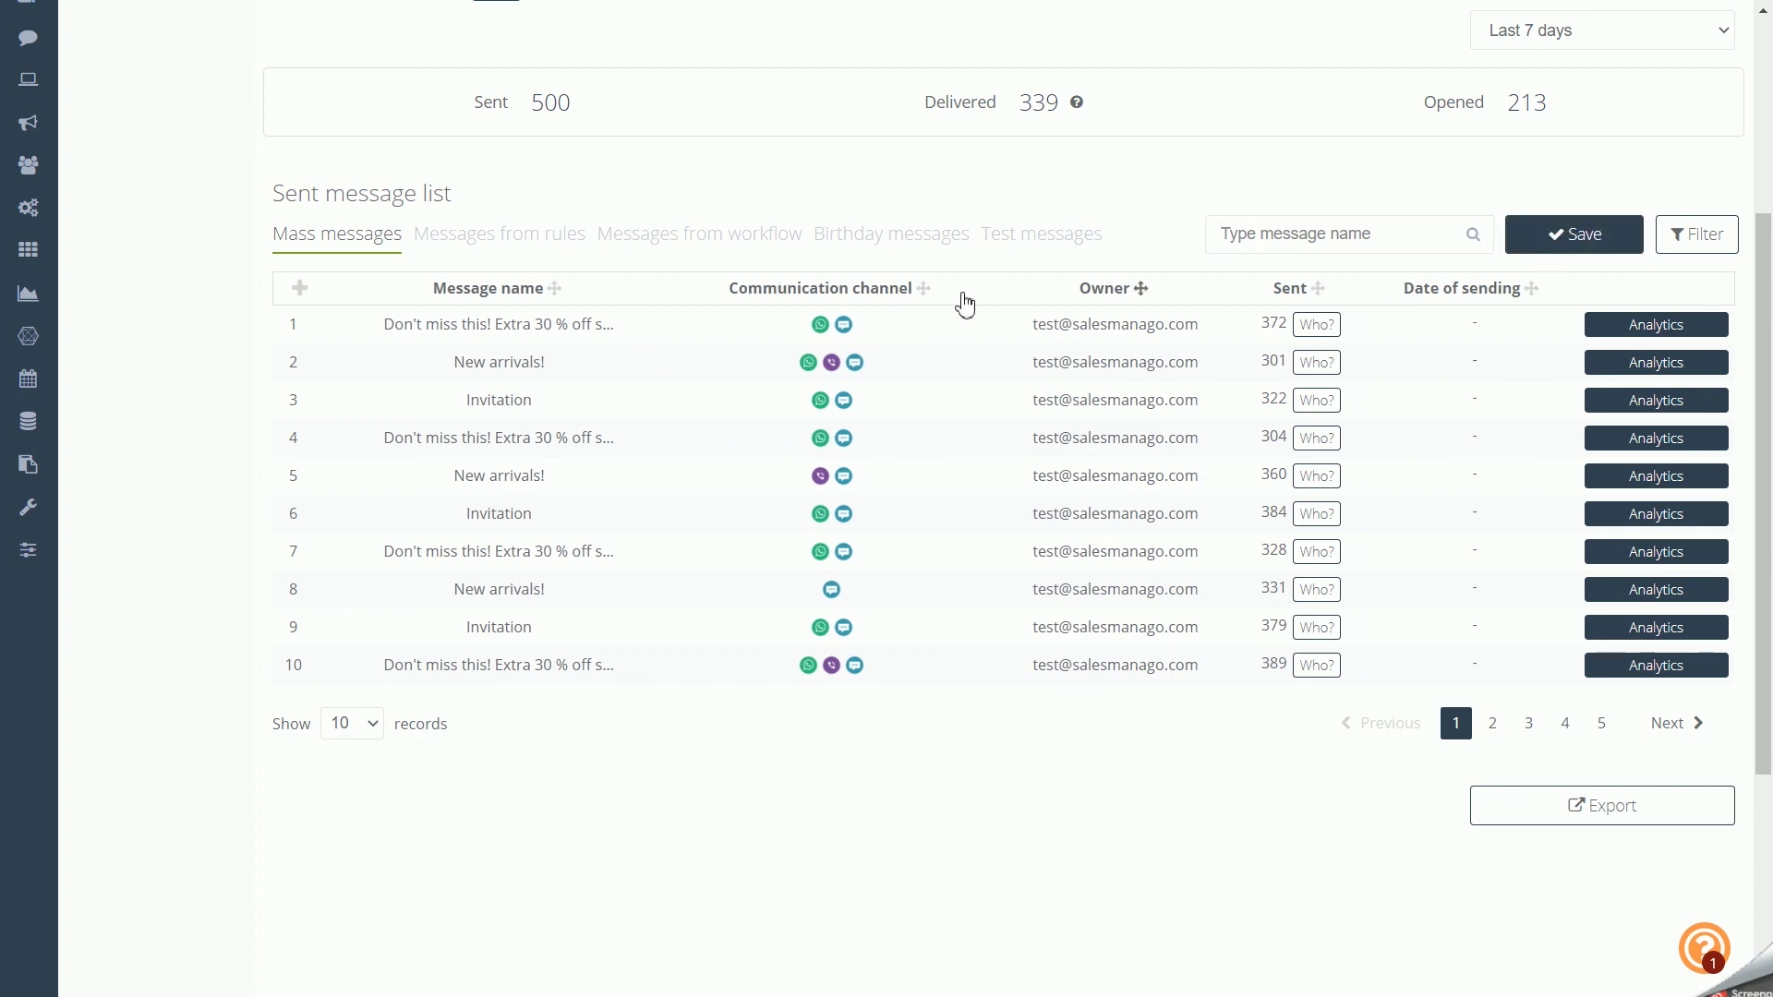
{"action": "left_click", "coordinate": [298, 288]}
{"action": "left_click", "coordinate": [294, 471]}
{"action": "left_click", "coordinate": [294, 497]}
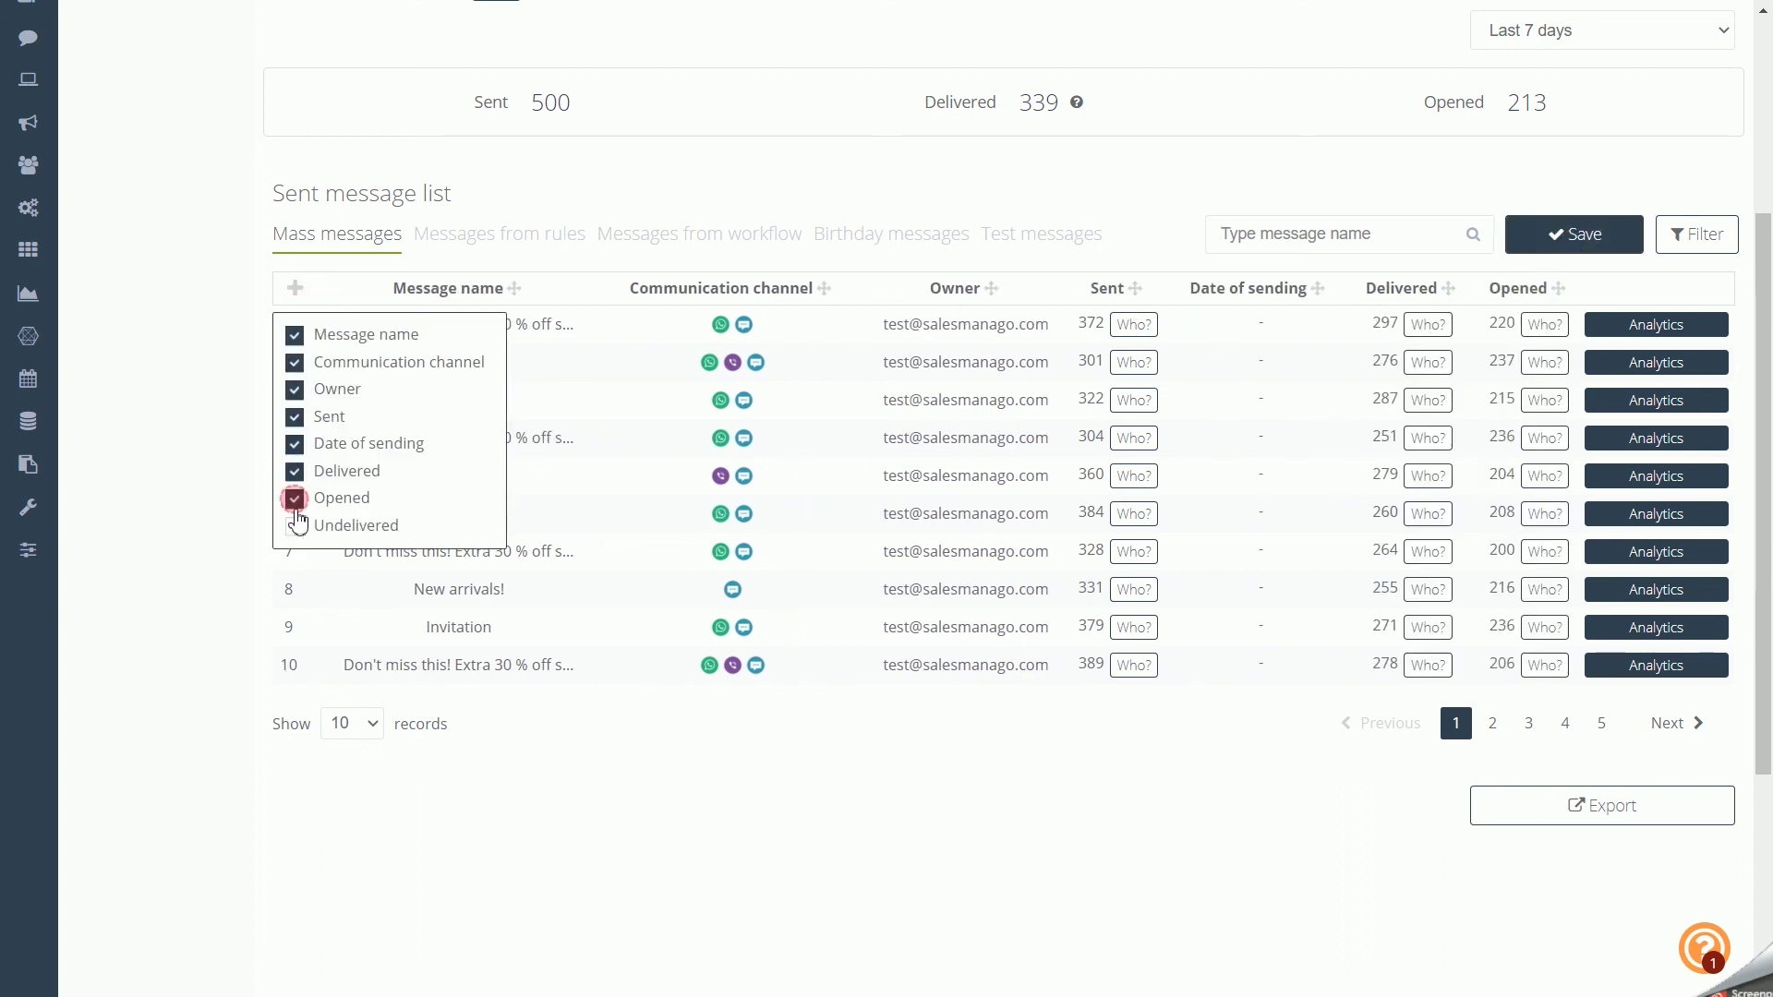
{"action": "left_click", "coordinate": [295, 526]}
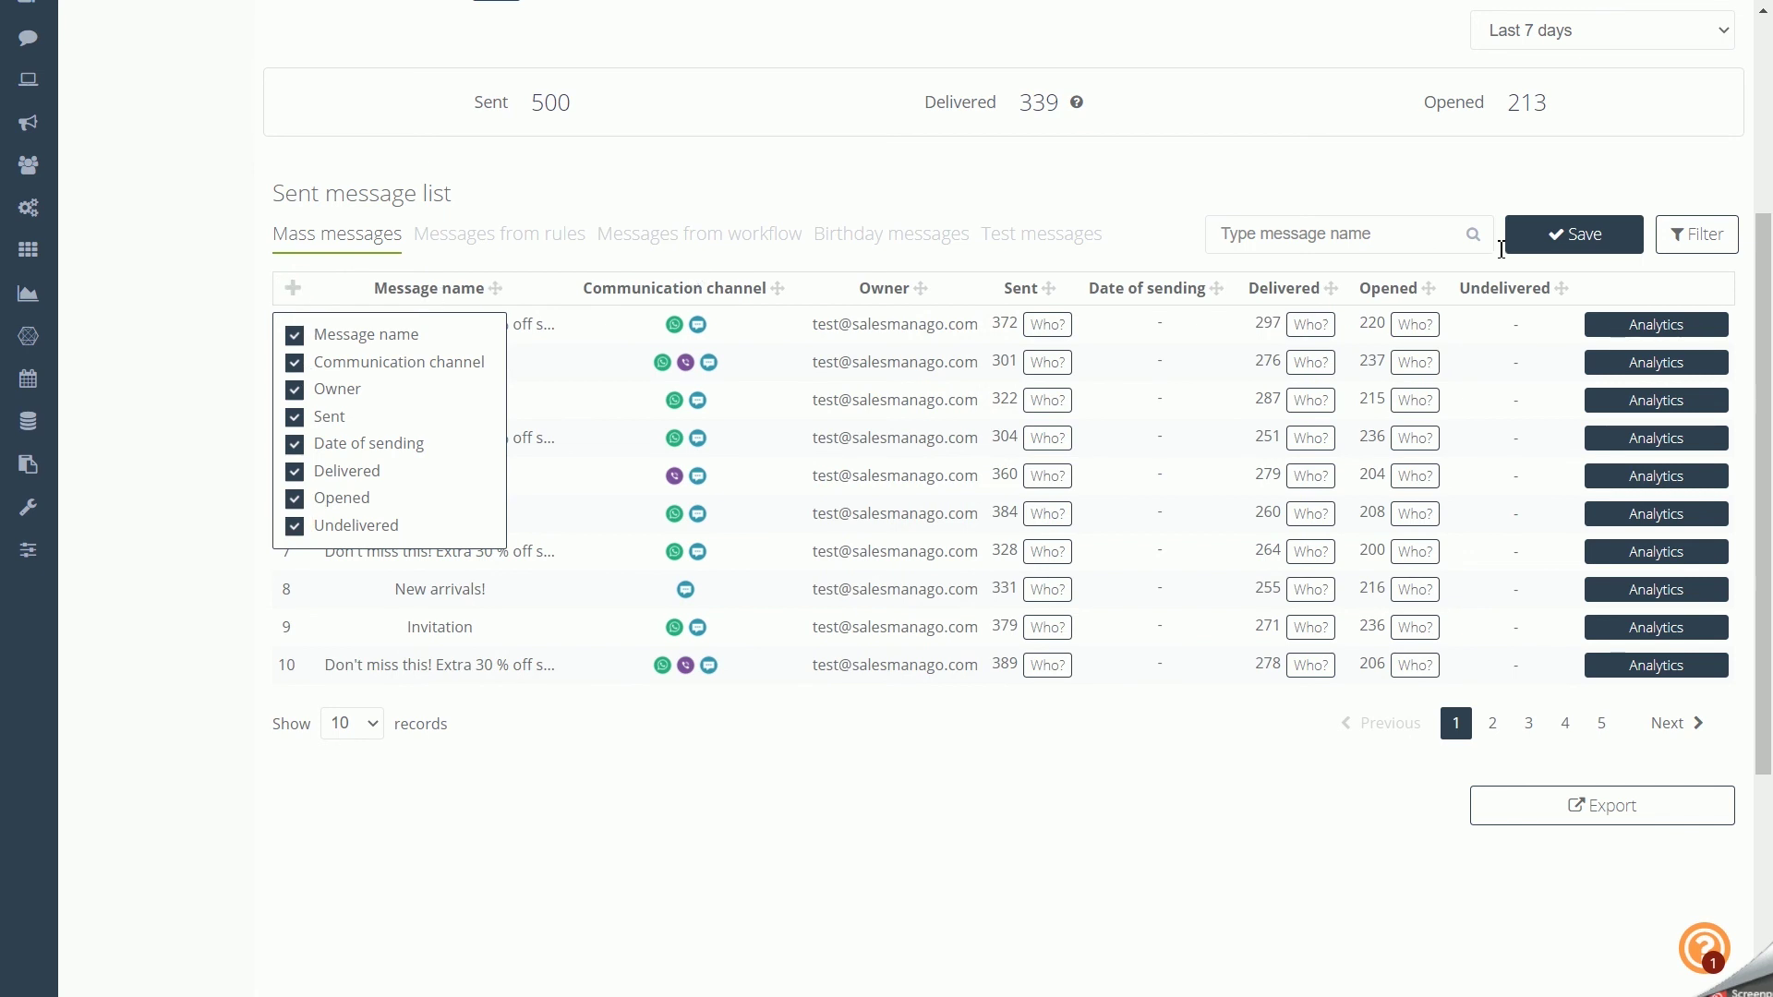
{"action": "left_click_drag", "start_coordinate": [1428, 289], "coordinate": [1085, 292]}
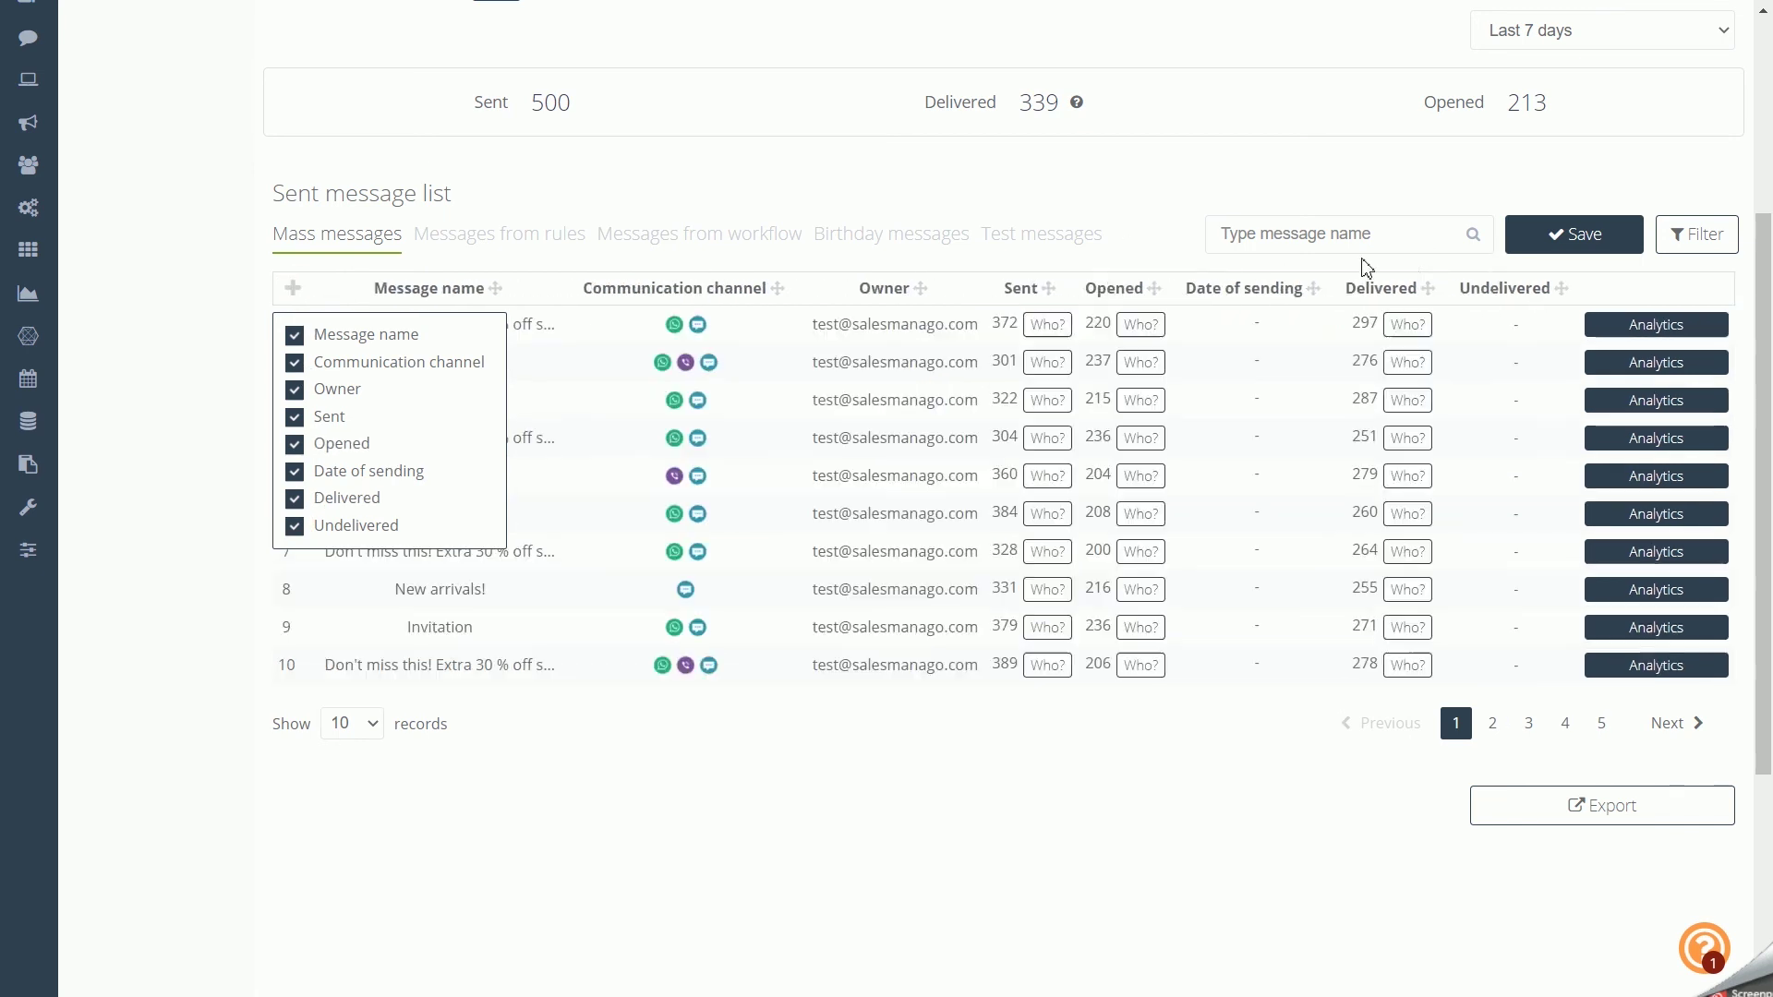
Filter the list to From this account and Scheduled messages, then bring up Export.
{"action": "left_click", "coordinate": [1716, 251]}
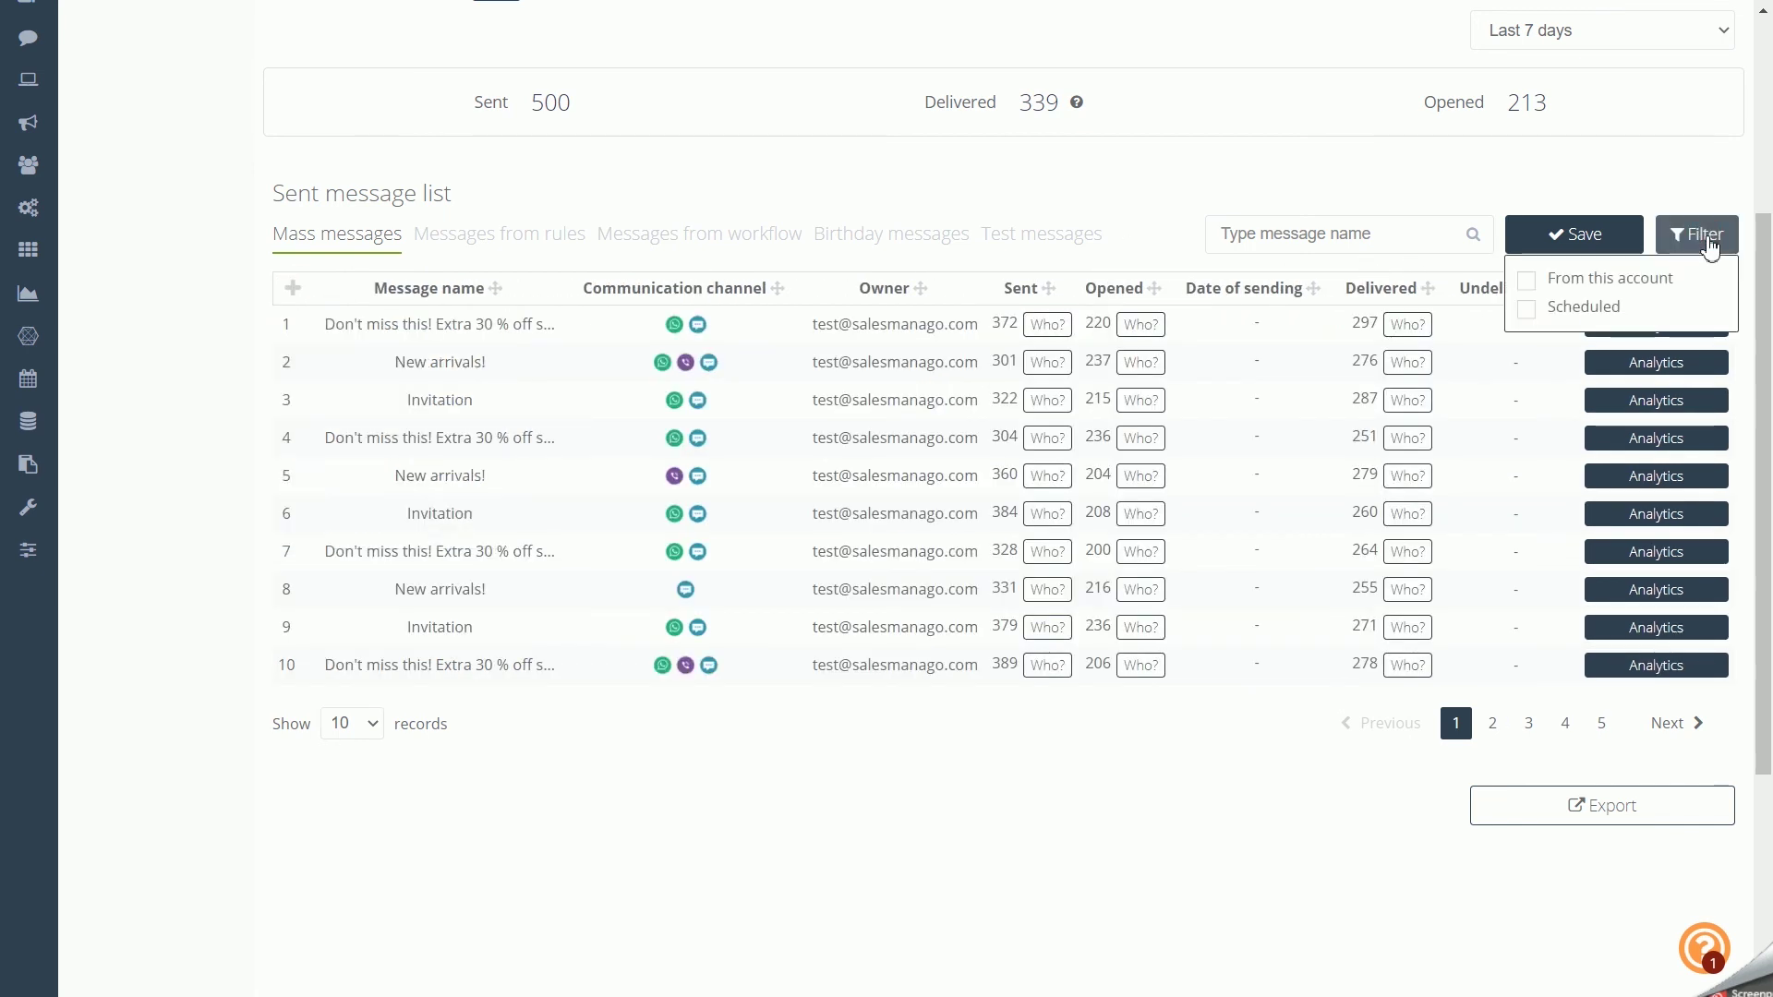
{"action": "left_click", "coordinate": [1630, 284]}
{"action": "left_click", "coordinate": [1615, 309]}
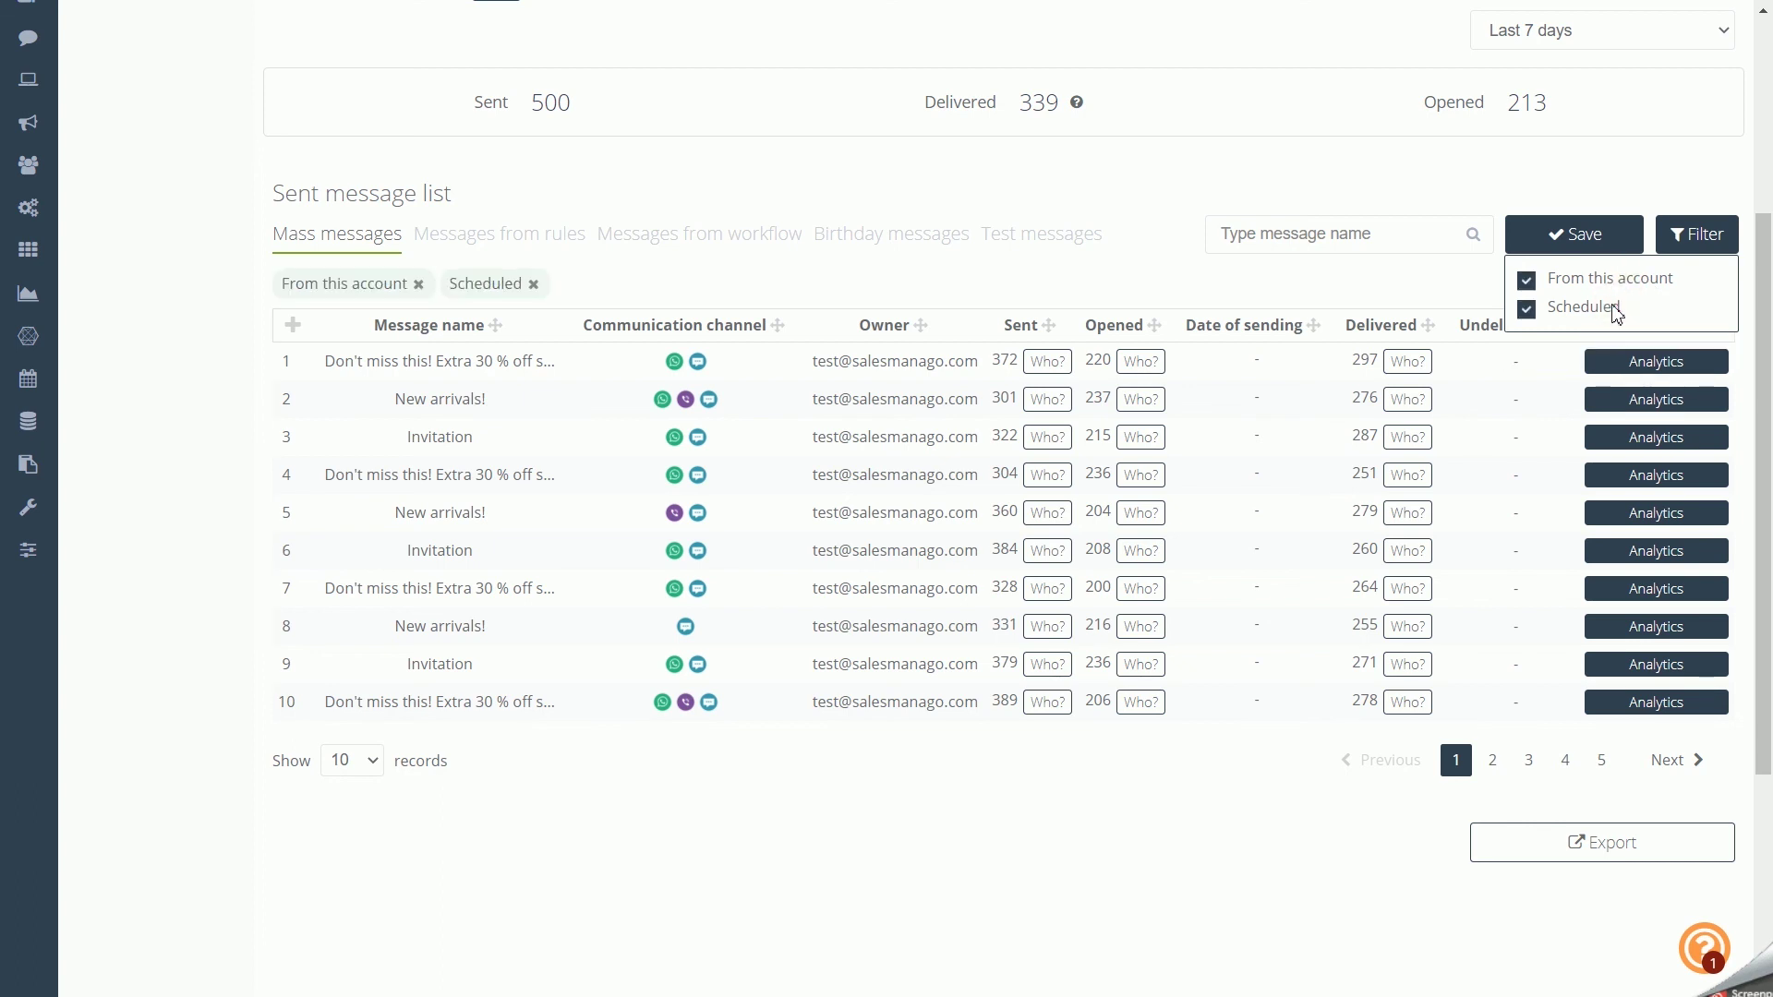
{"action": "left_click", "coordinate": [1715, 247]}
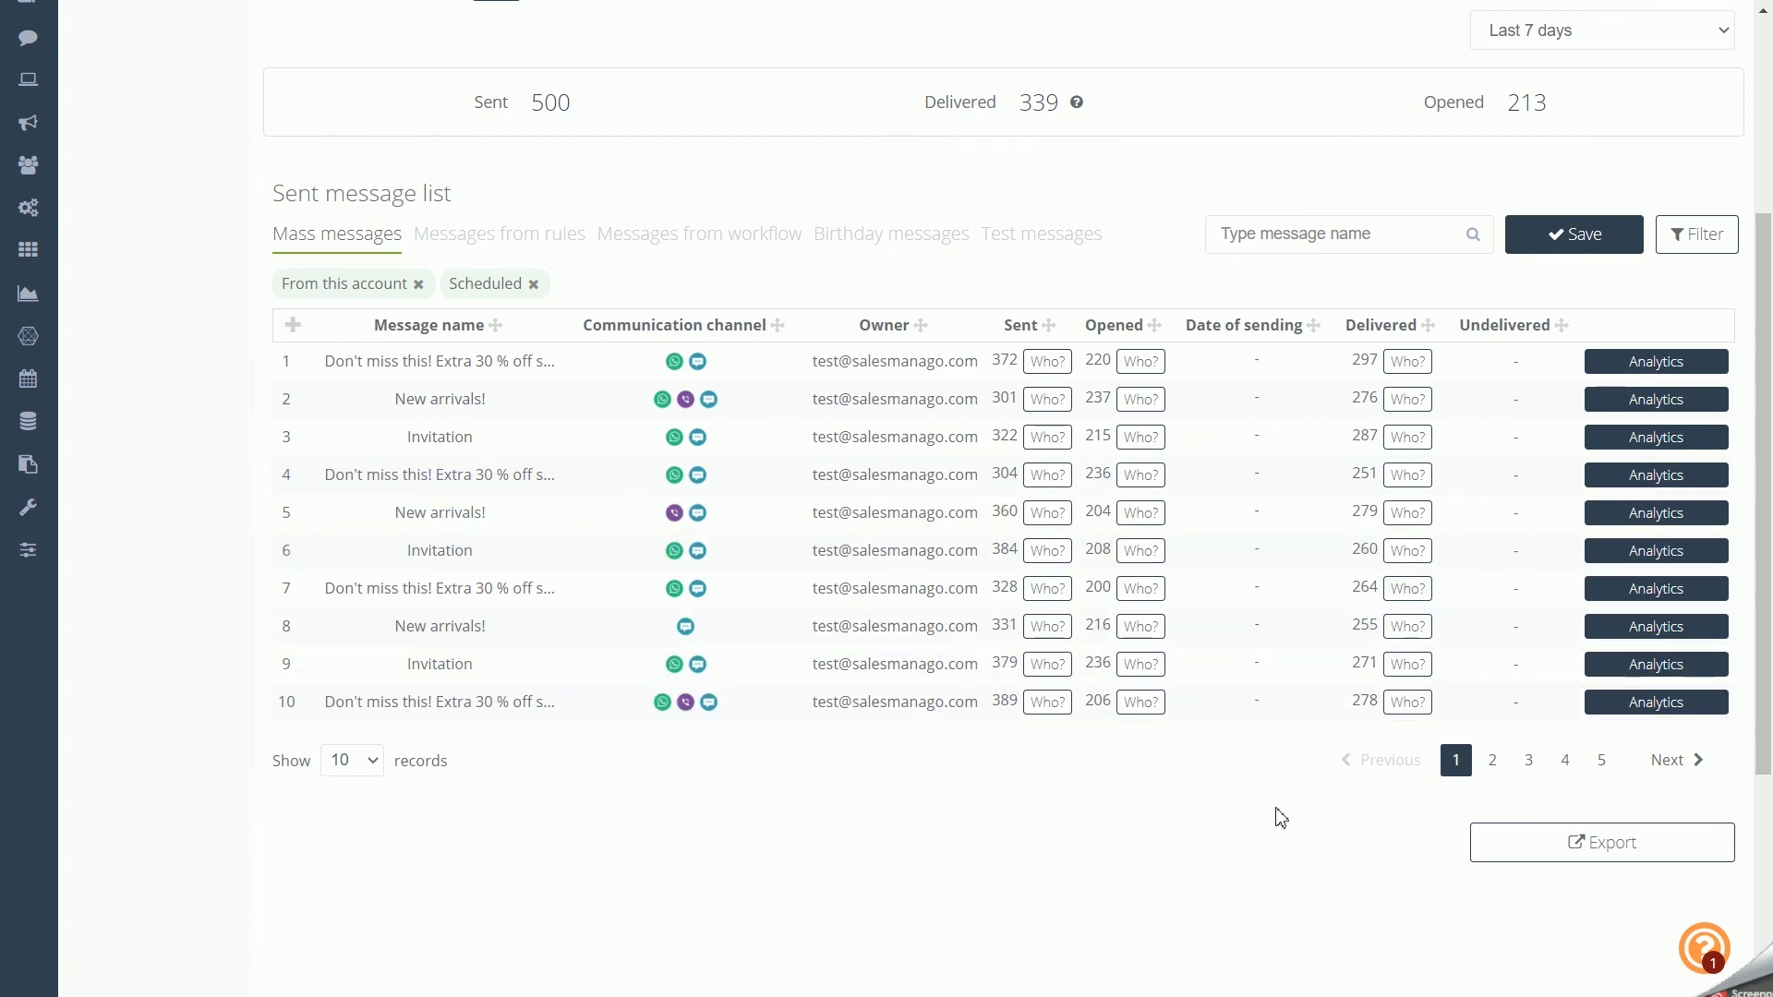
{"action": "left_click", "coordinate": [1495, 842]}
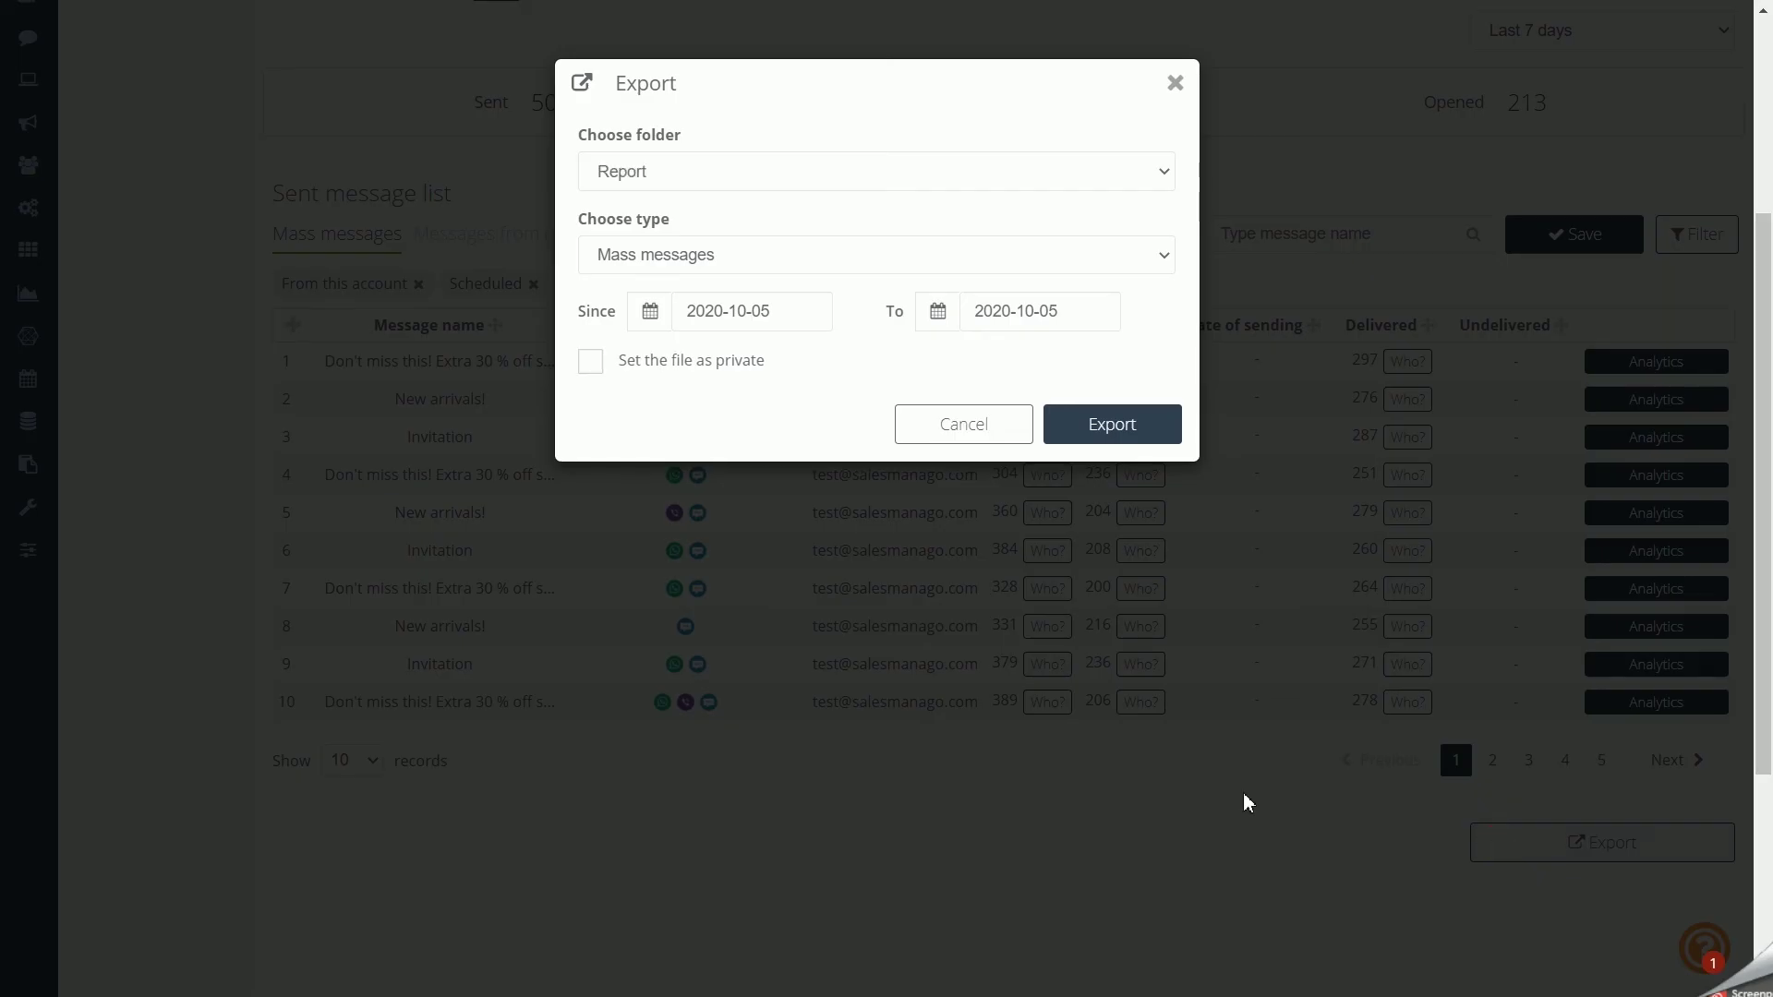
Keep Mass messages as the export type, mark the file private, and cancel the export.
{"action": "left_click", "coordinate": [721, 267]}
{"action": "left_click", "coordinate": [751, 305]}
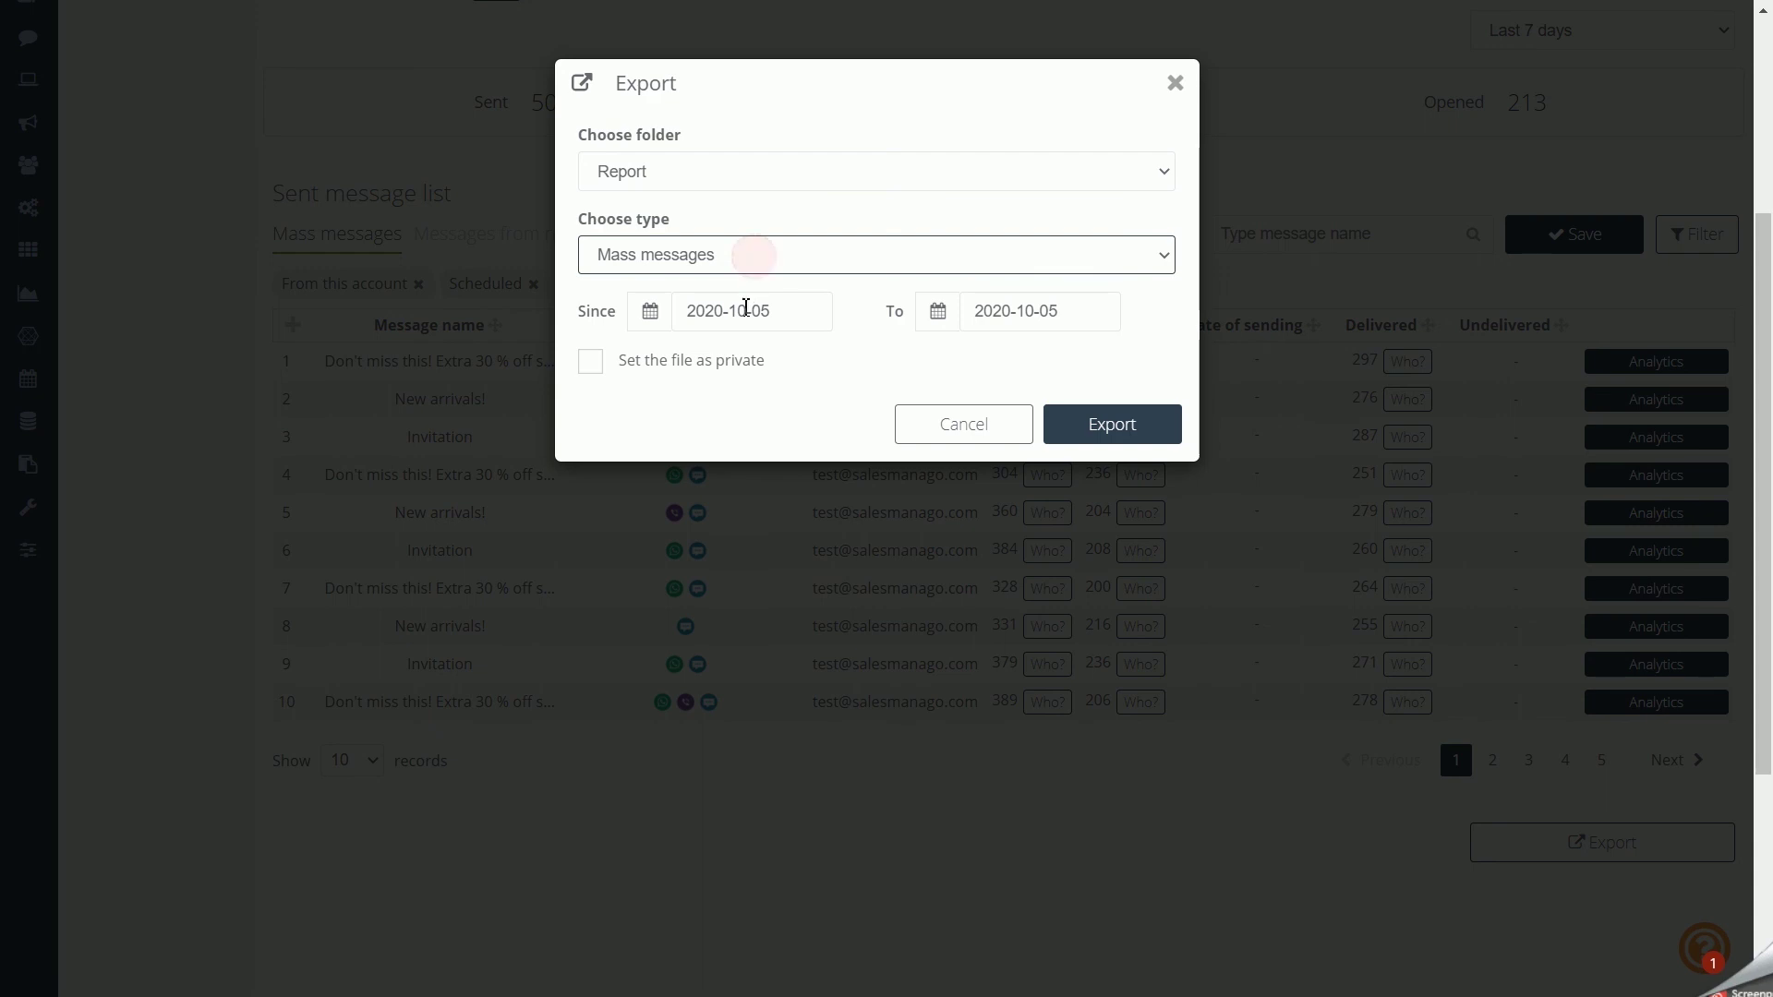
{"action": "left_click", "coordinate": [678, 366]}
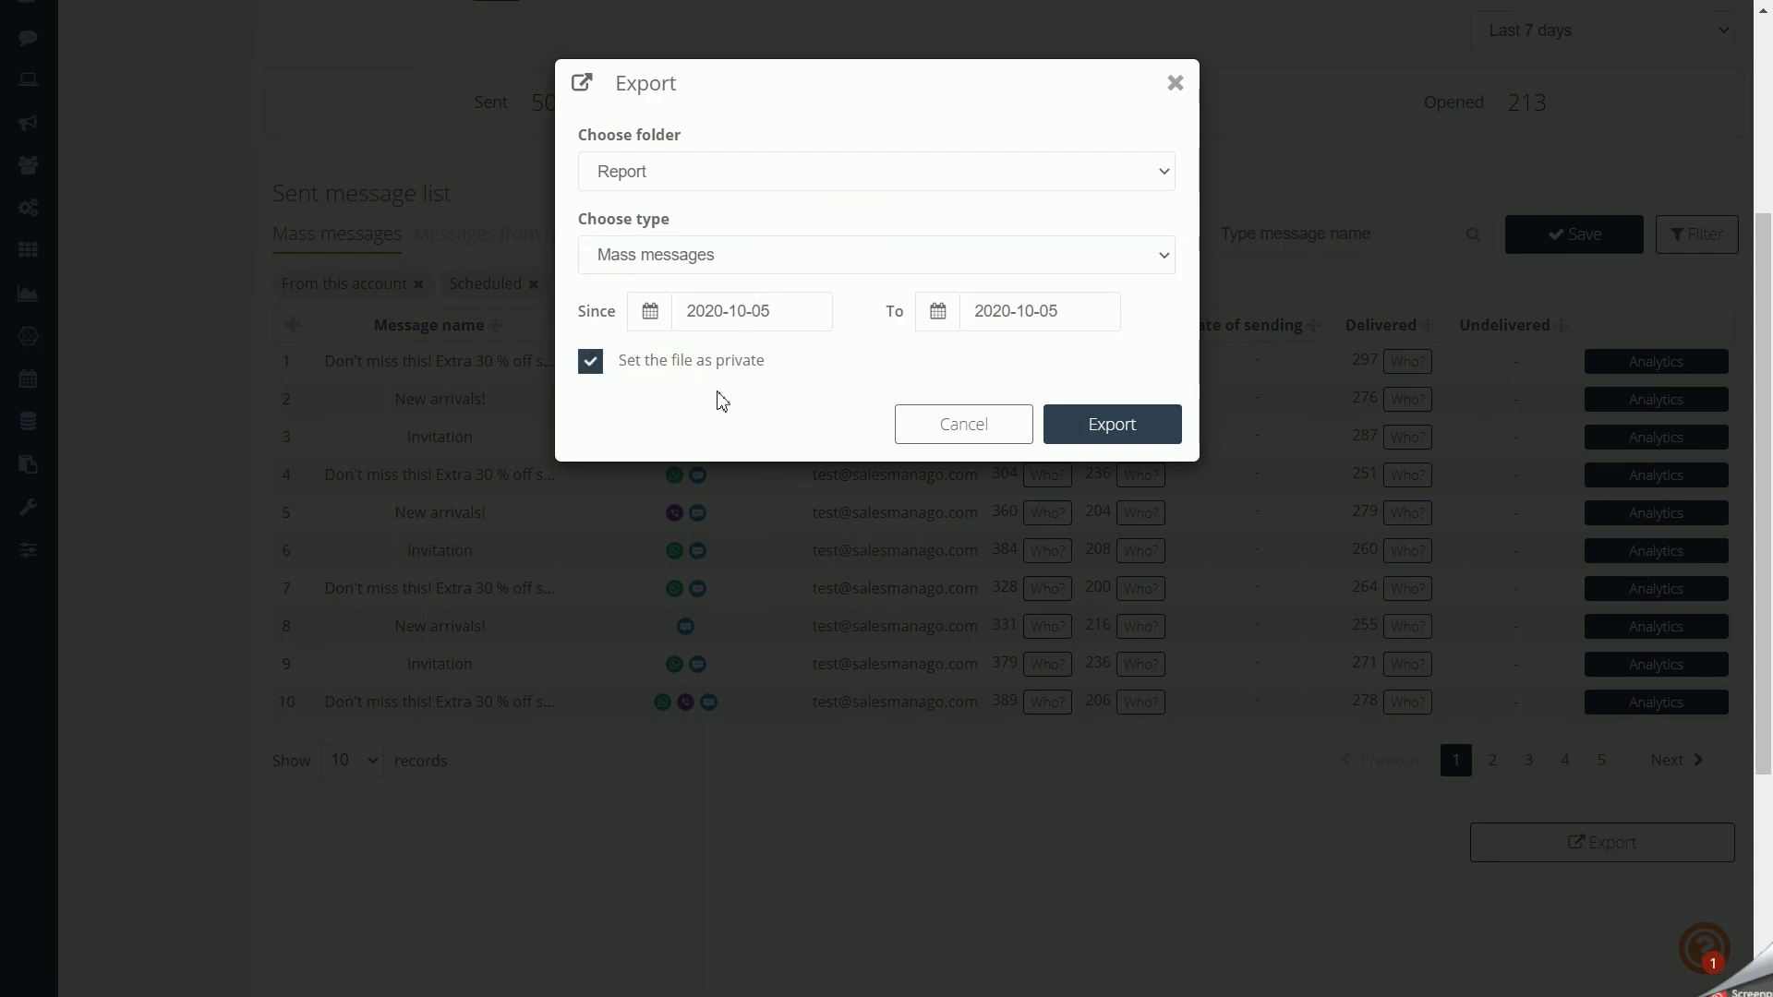
{"action": "left_click", "coordinate": [984, 430]}
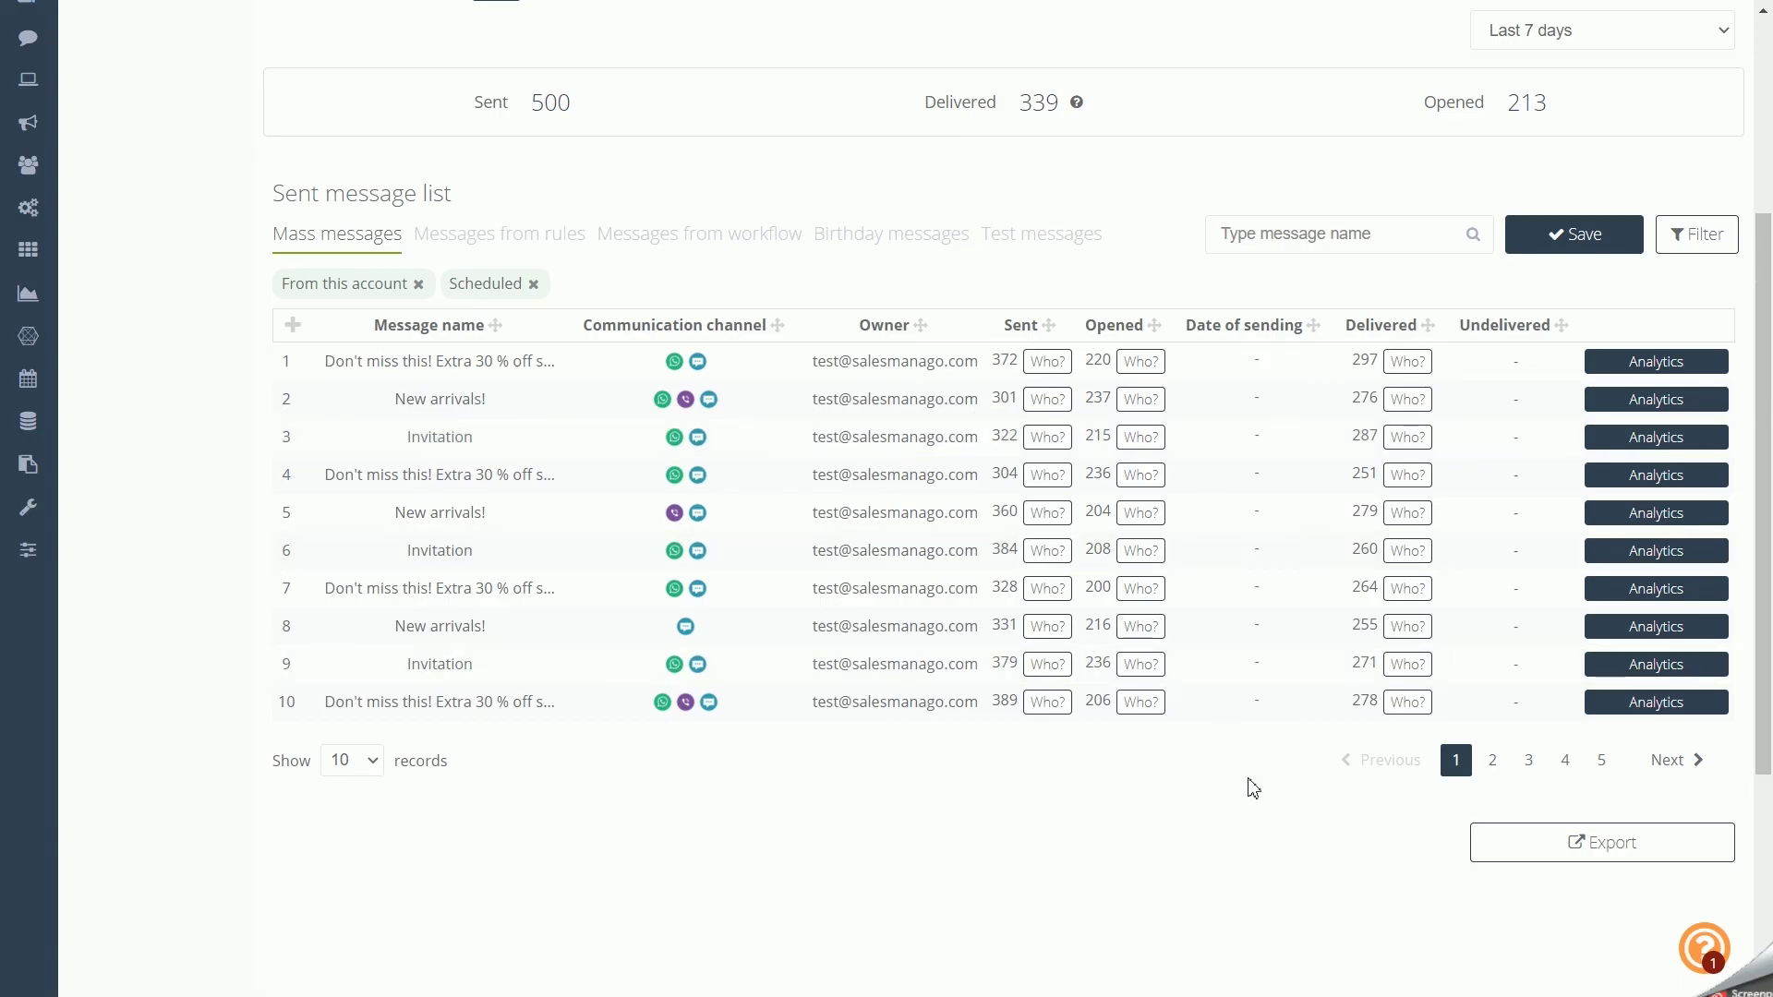
Expand the main navigation and go to the Automation Processes dashboard.
{"action": "scroll", "coordinate": [1253, 788], "scroll_direction": "up", "scroll_amount": 4}
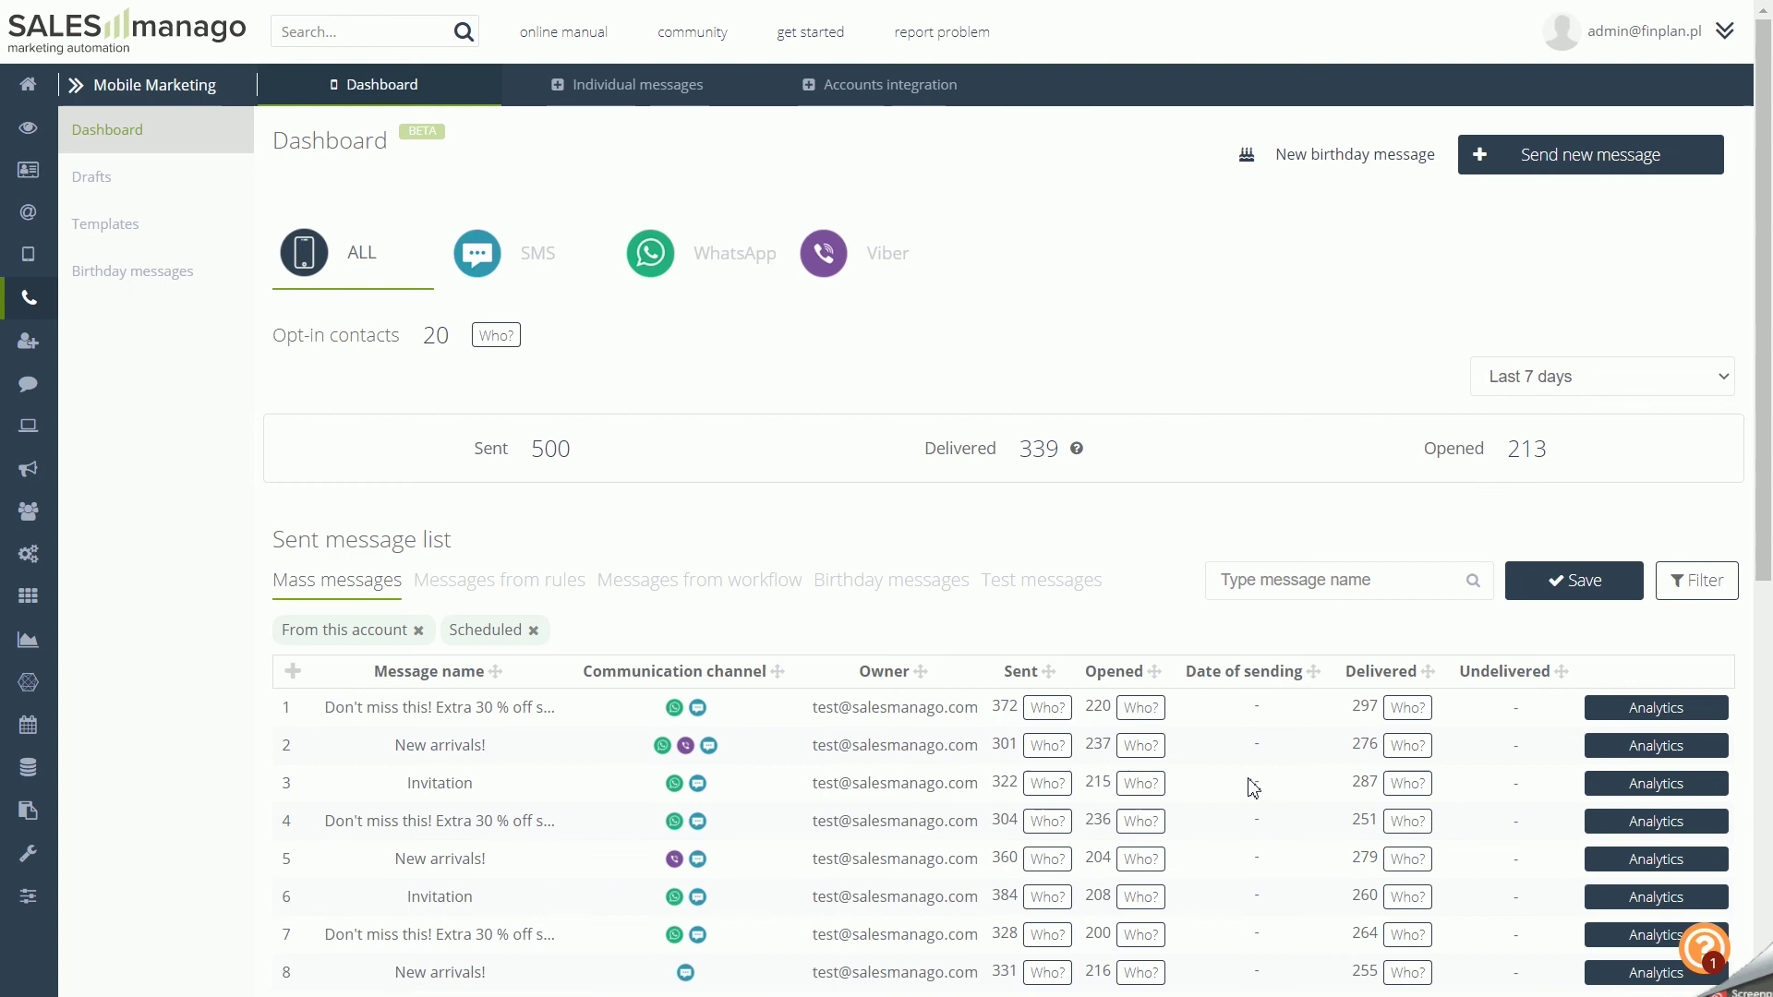
{"action": "left_click", "coordinate": [81, 91]}
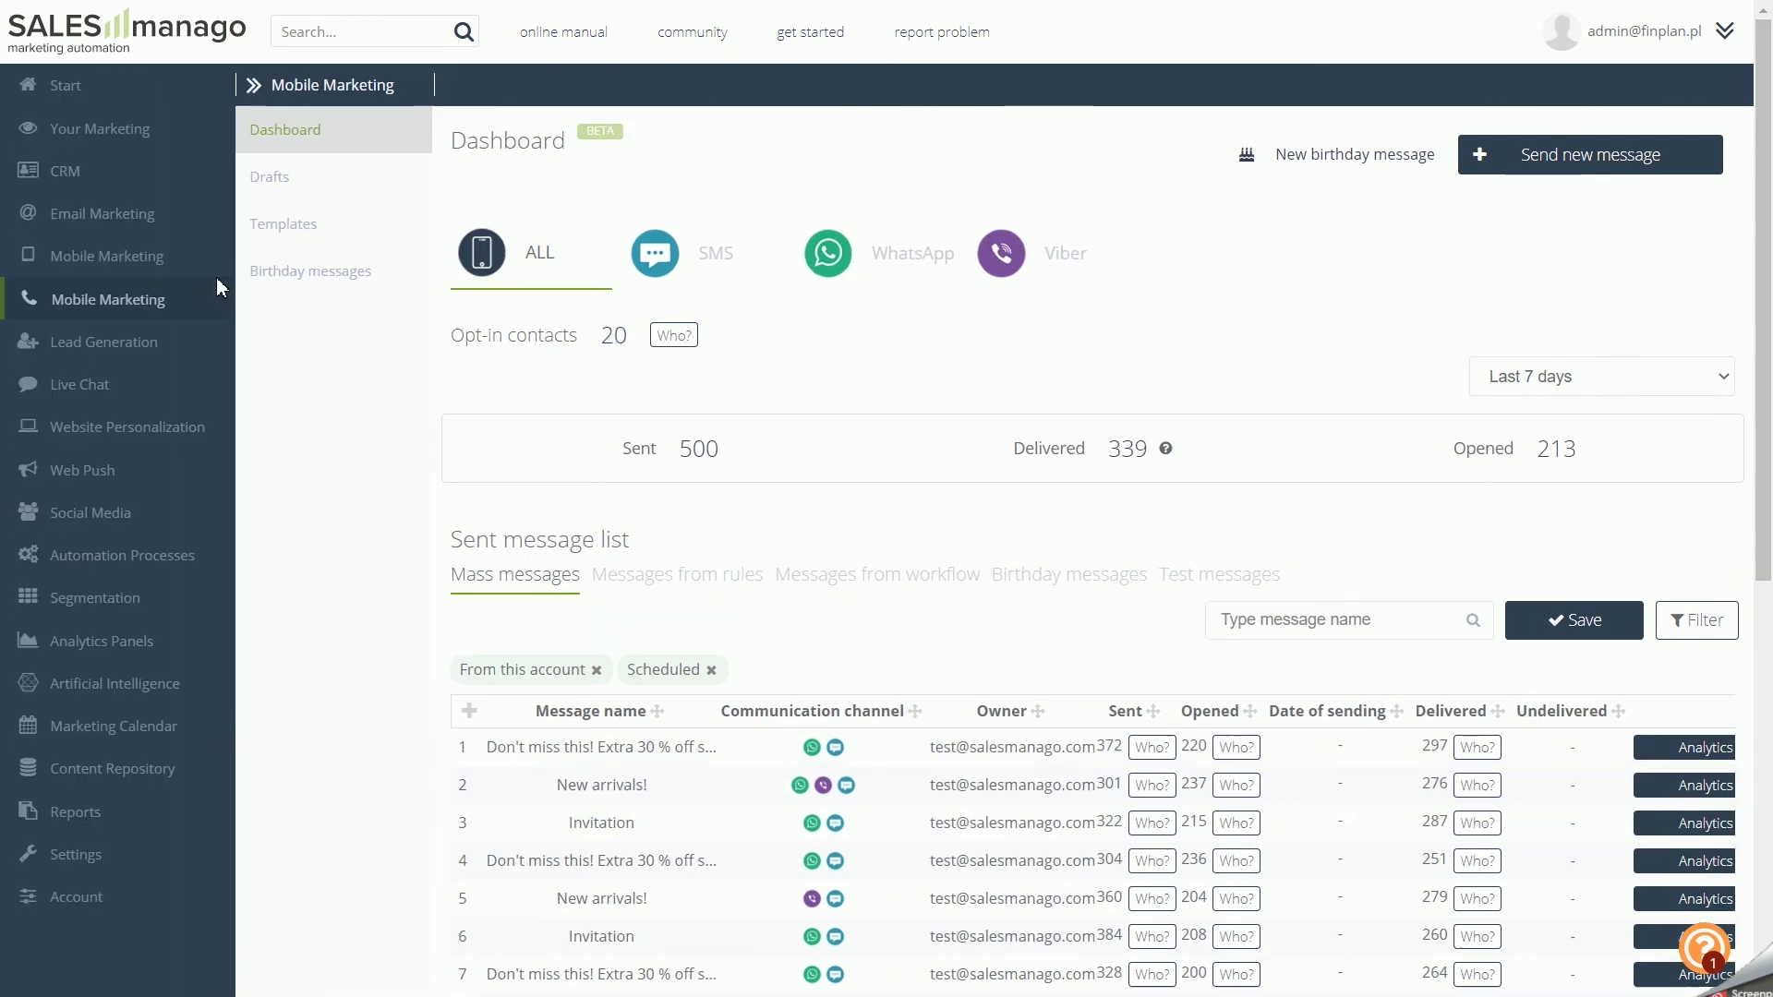
{"action": "left_click", "coordinate": [190, 559]}
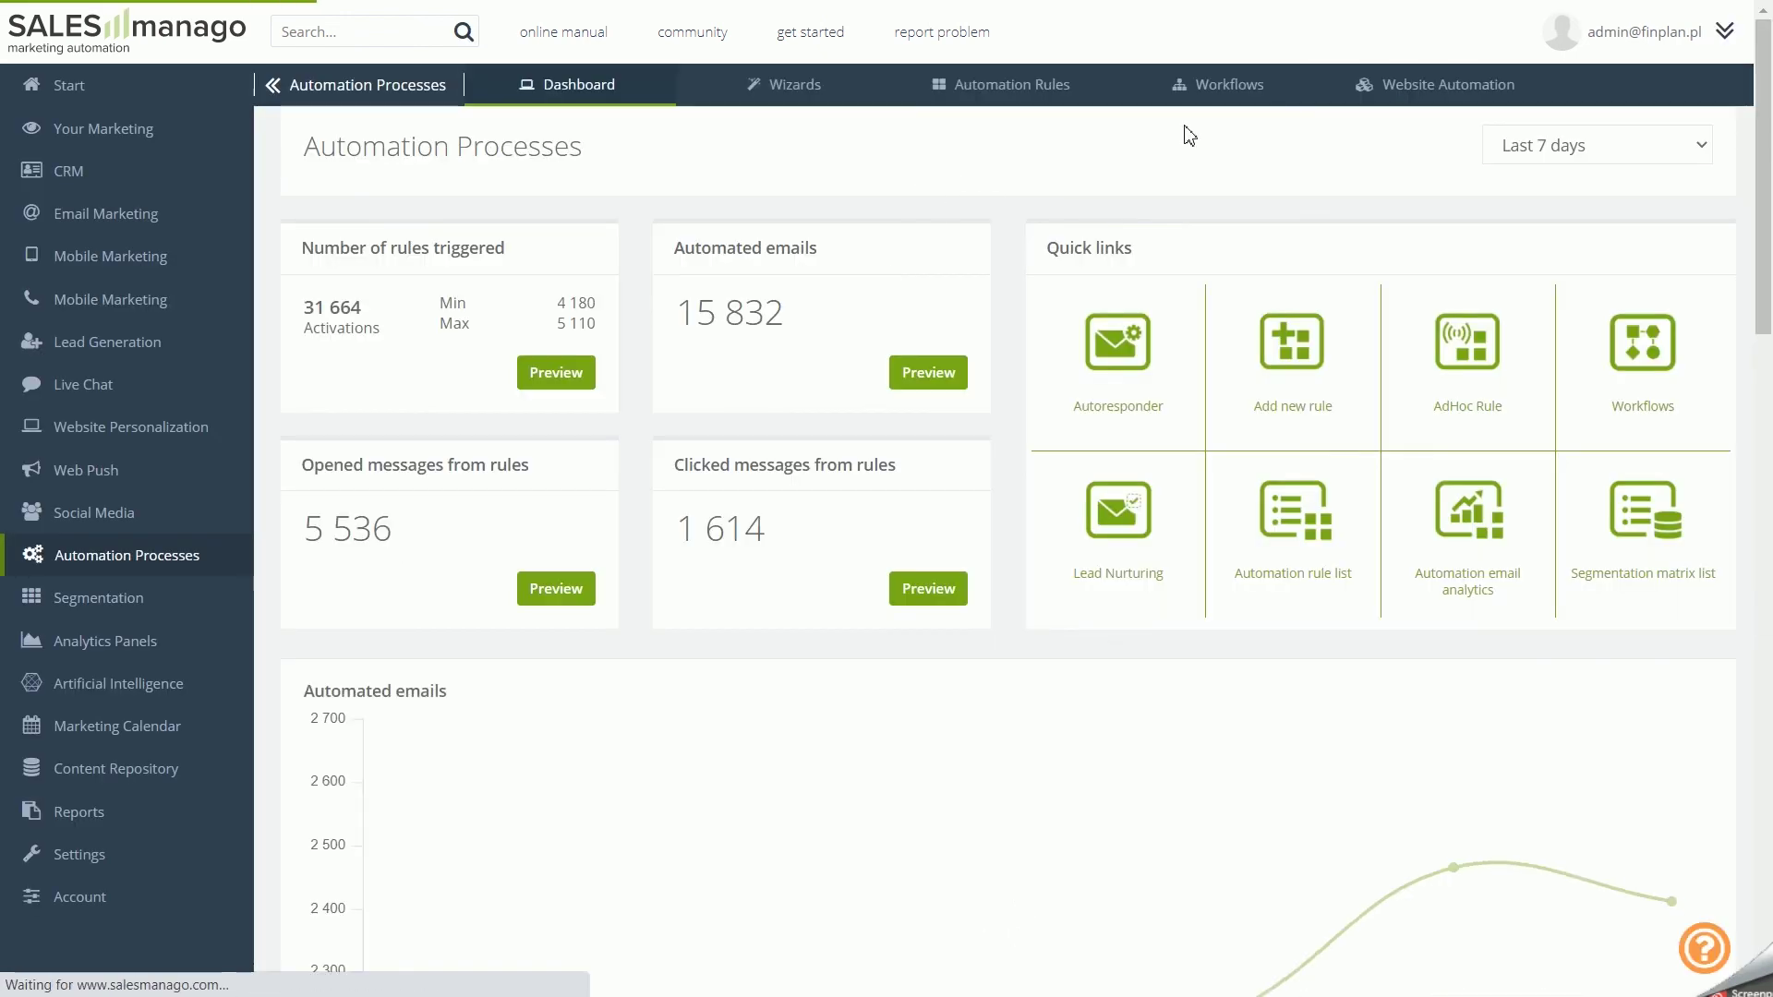
Create a new workflow and add the 'Send text message (mobile marketing)' action found by searching 'send'.
{"action": "left_click", "coordinate": [1219, 100]}
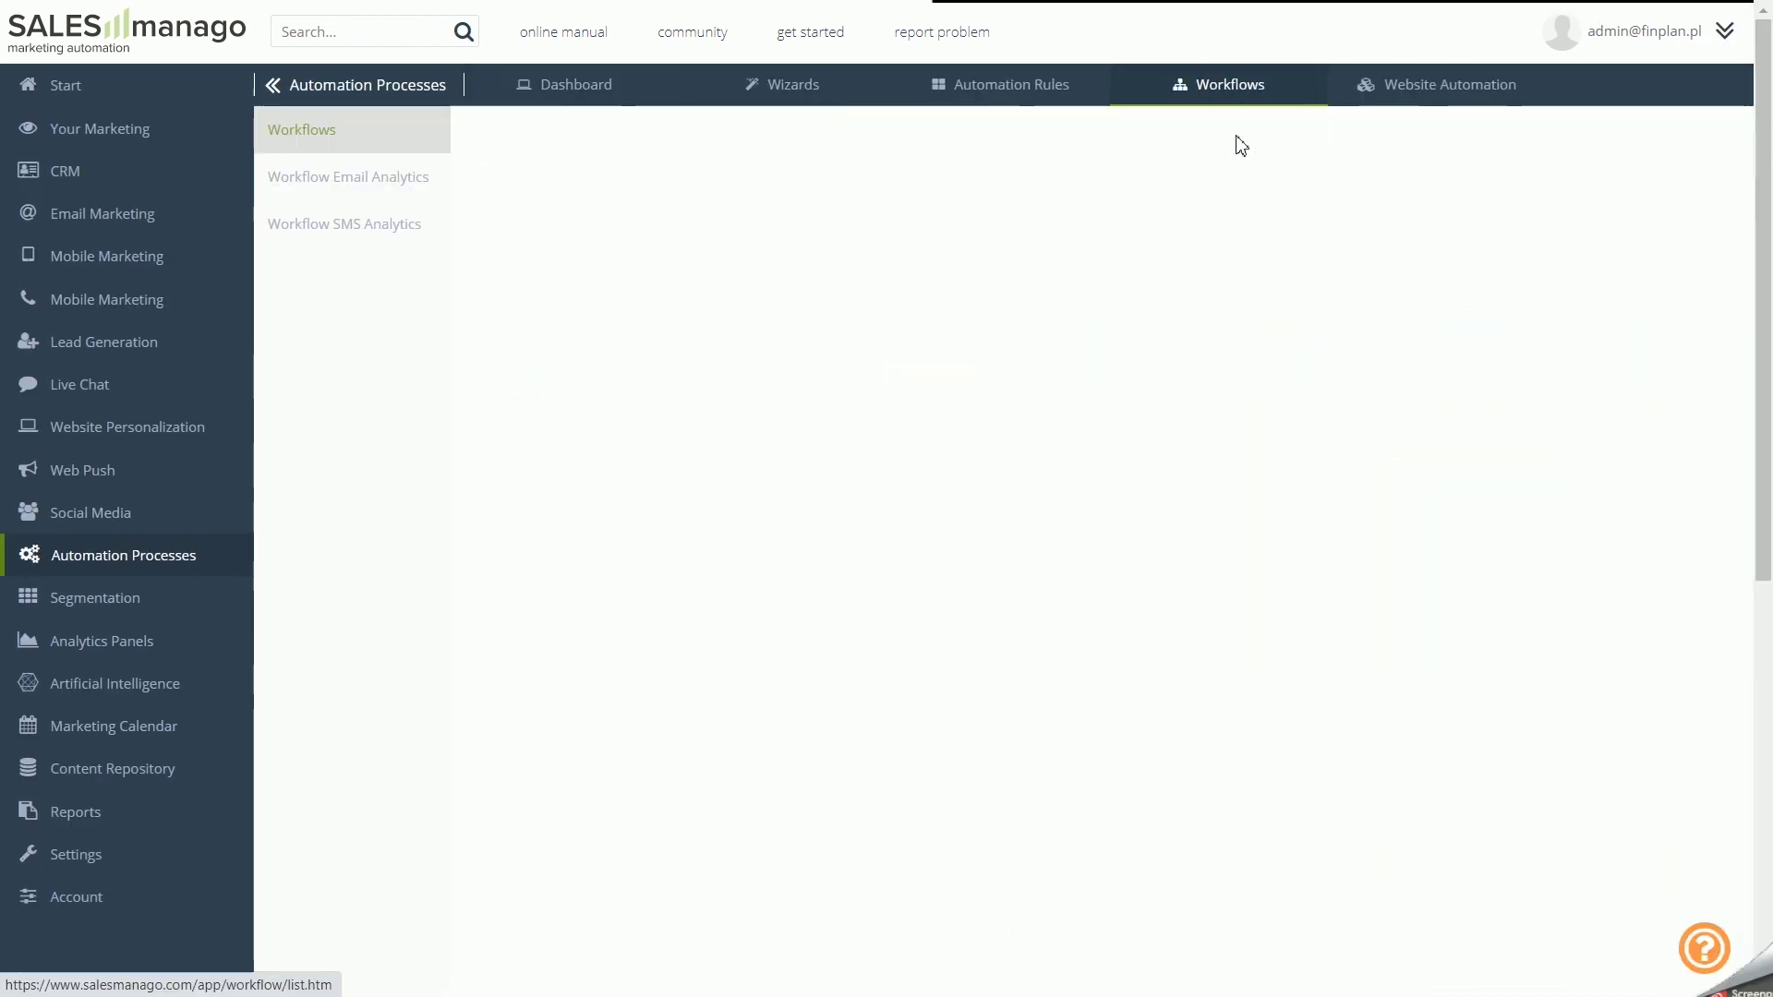
{"action": "left_click", "coordinate": [1597, 164]}
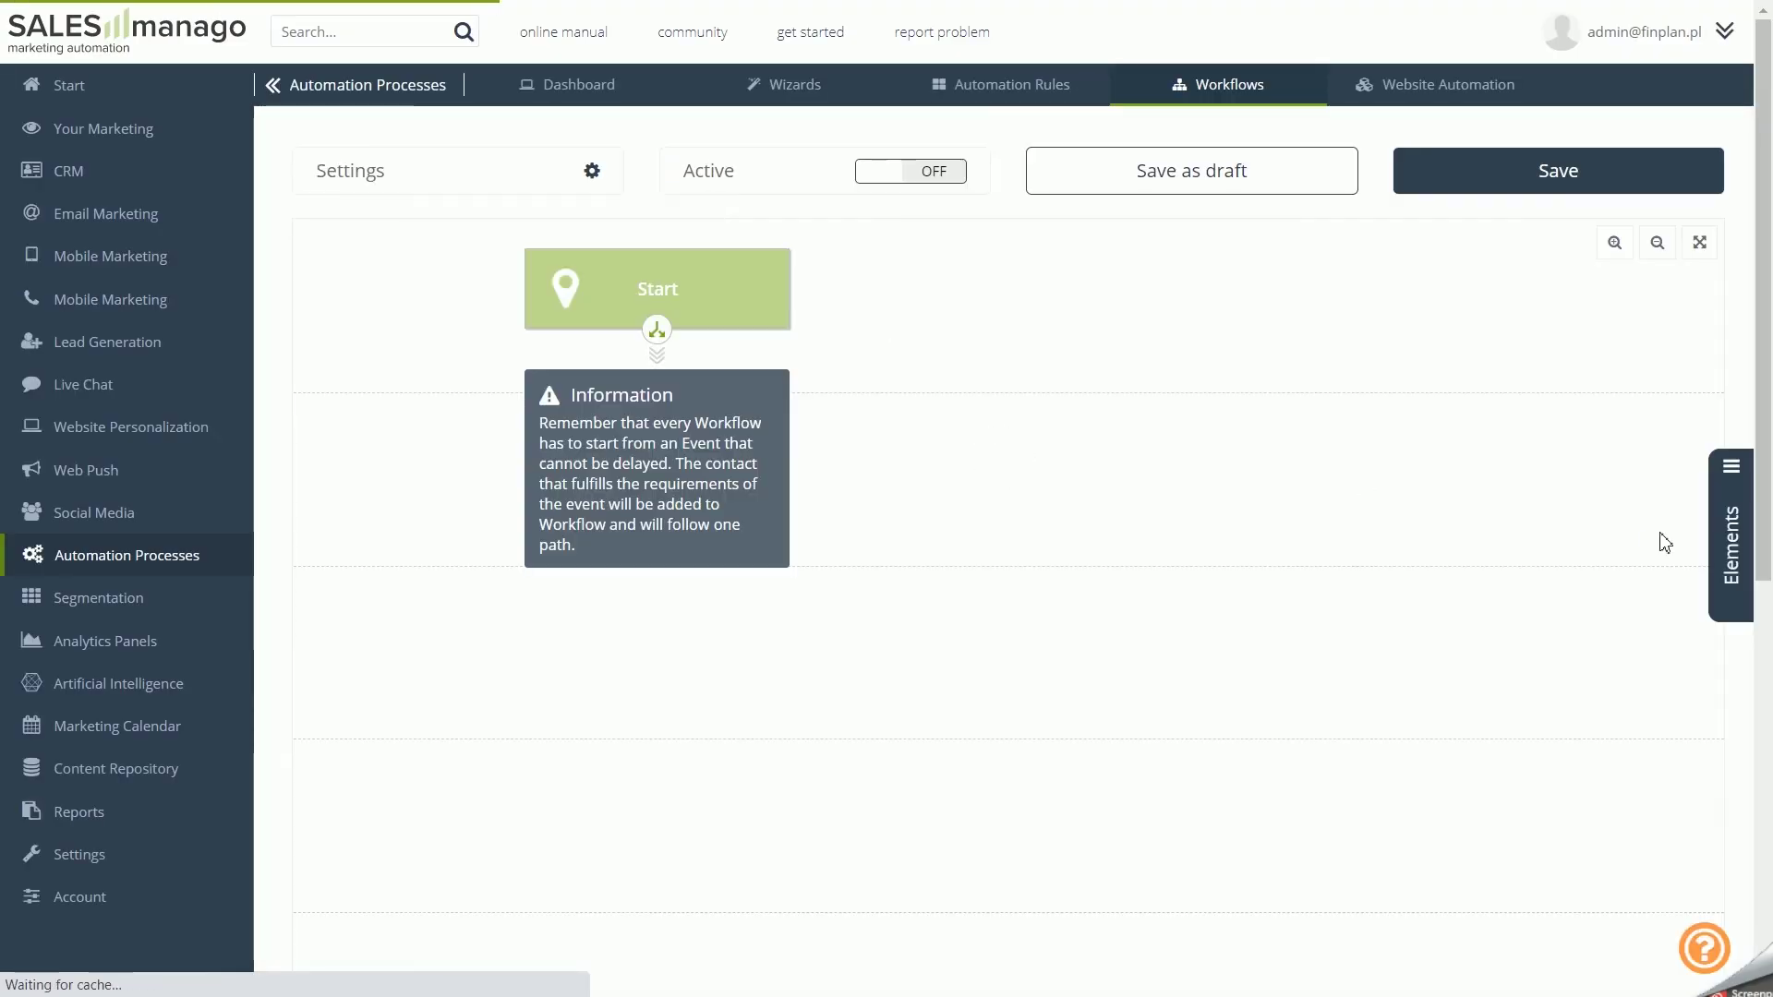
{"action": "left_click", "coordinate": [1722, 524]}
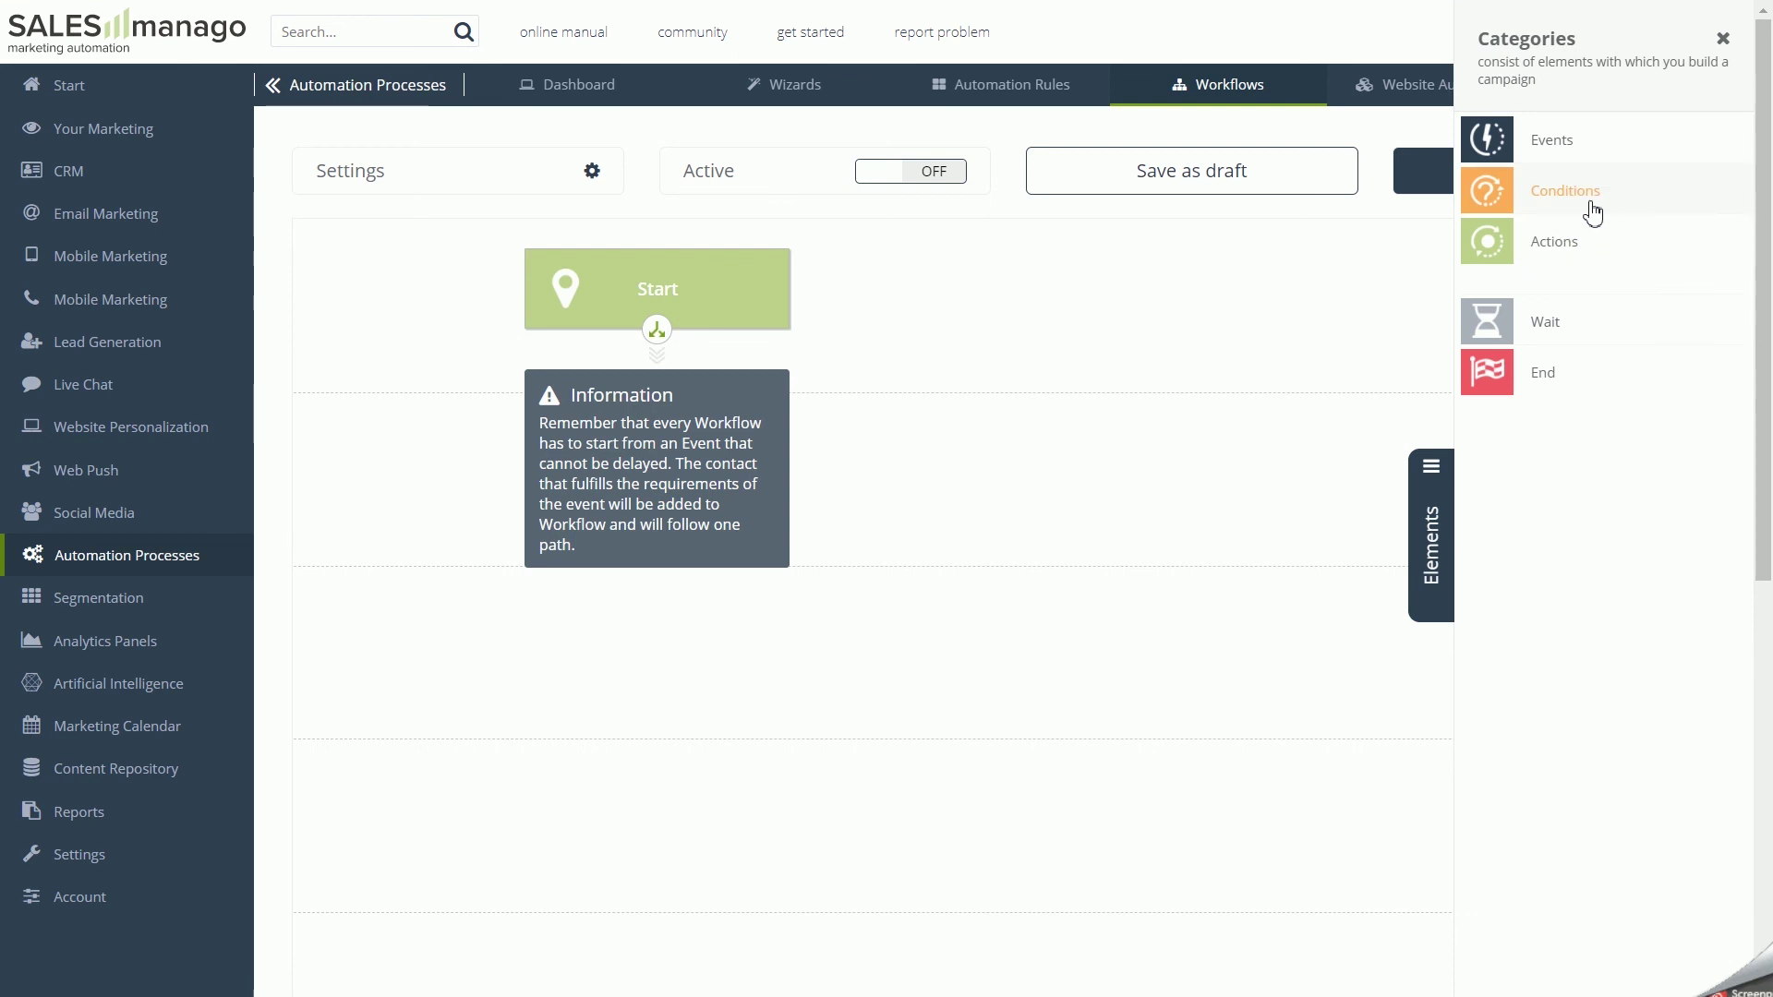
{"action": "left_click", "coordinate": [1600, 254]}
{"action": "left_click", "coordinate": [1581, 123]}
{"action": "type", "text": "send"}
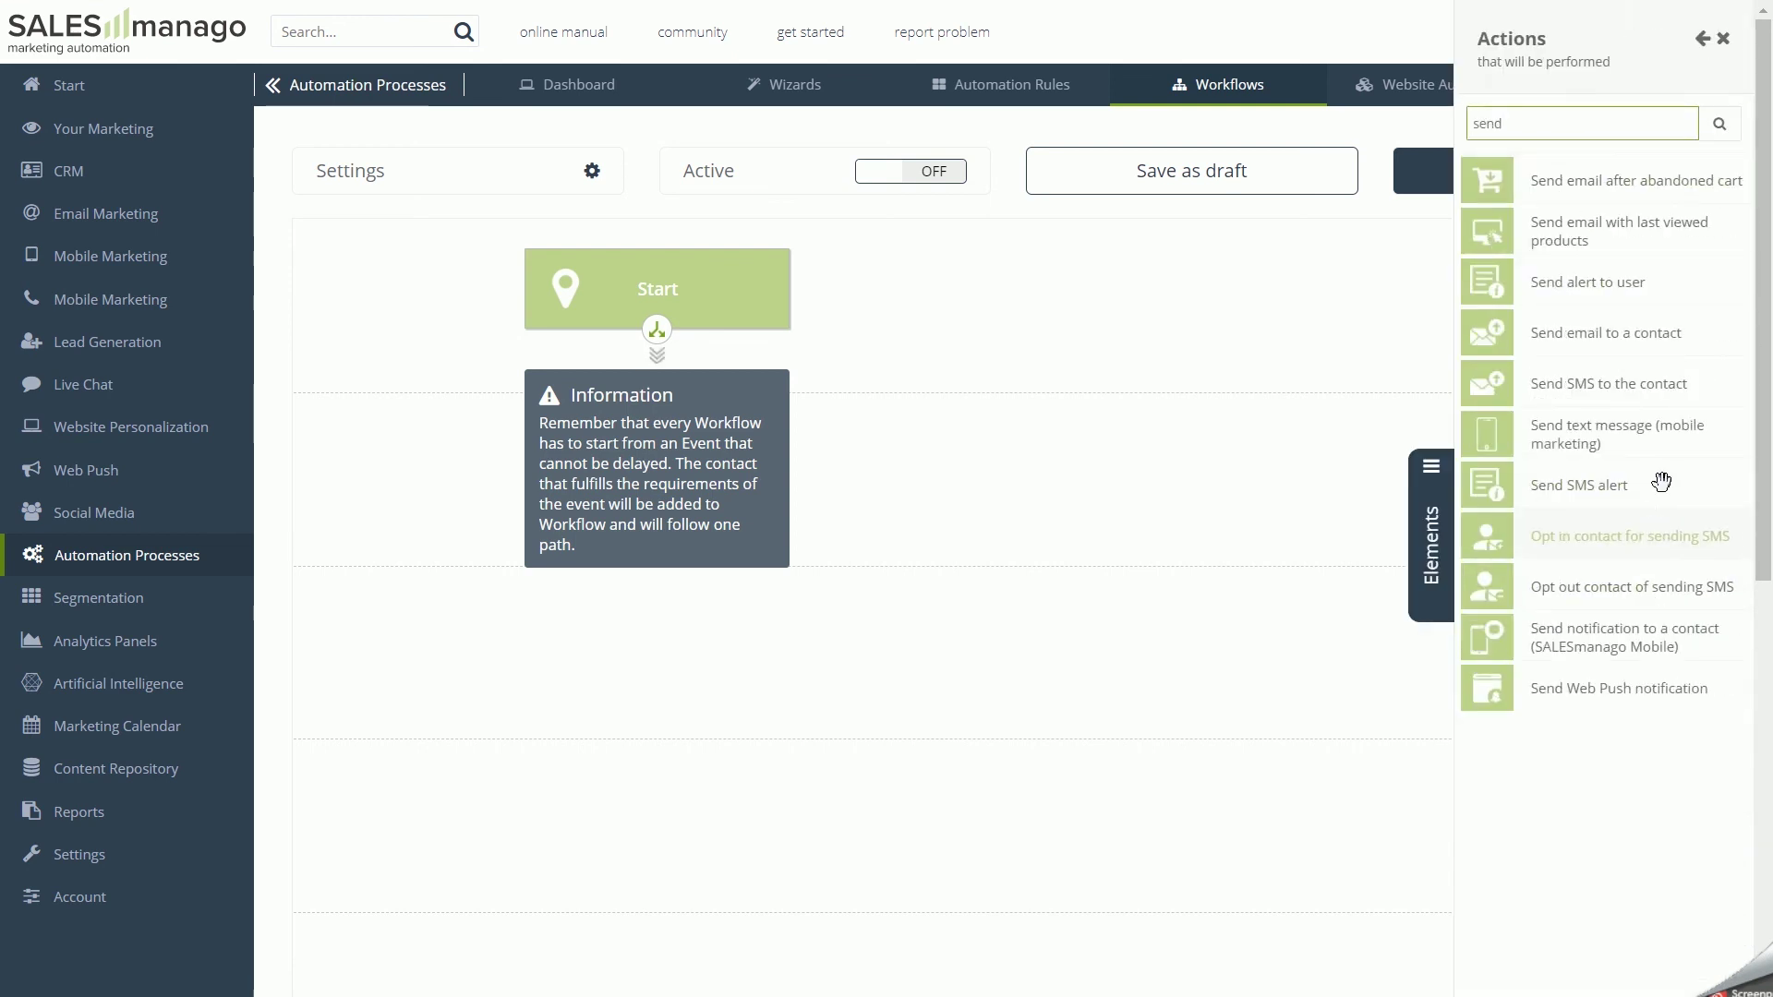
{"action": "left_click_drag", "start_coordinate": [1660, 435], "coordinate": [1250, 485]}
{"action": "left_click", "coordinate": [1414, 554]}
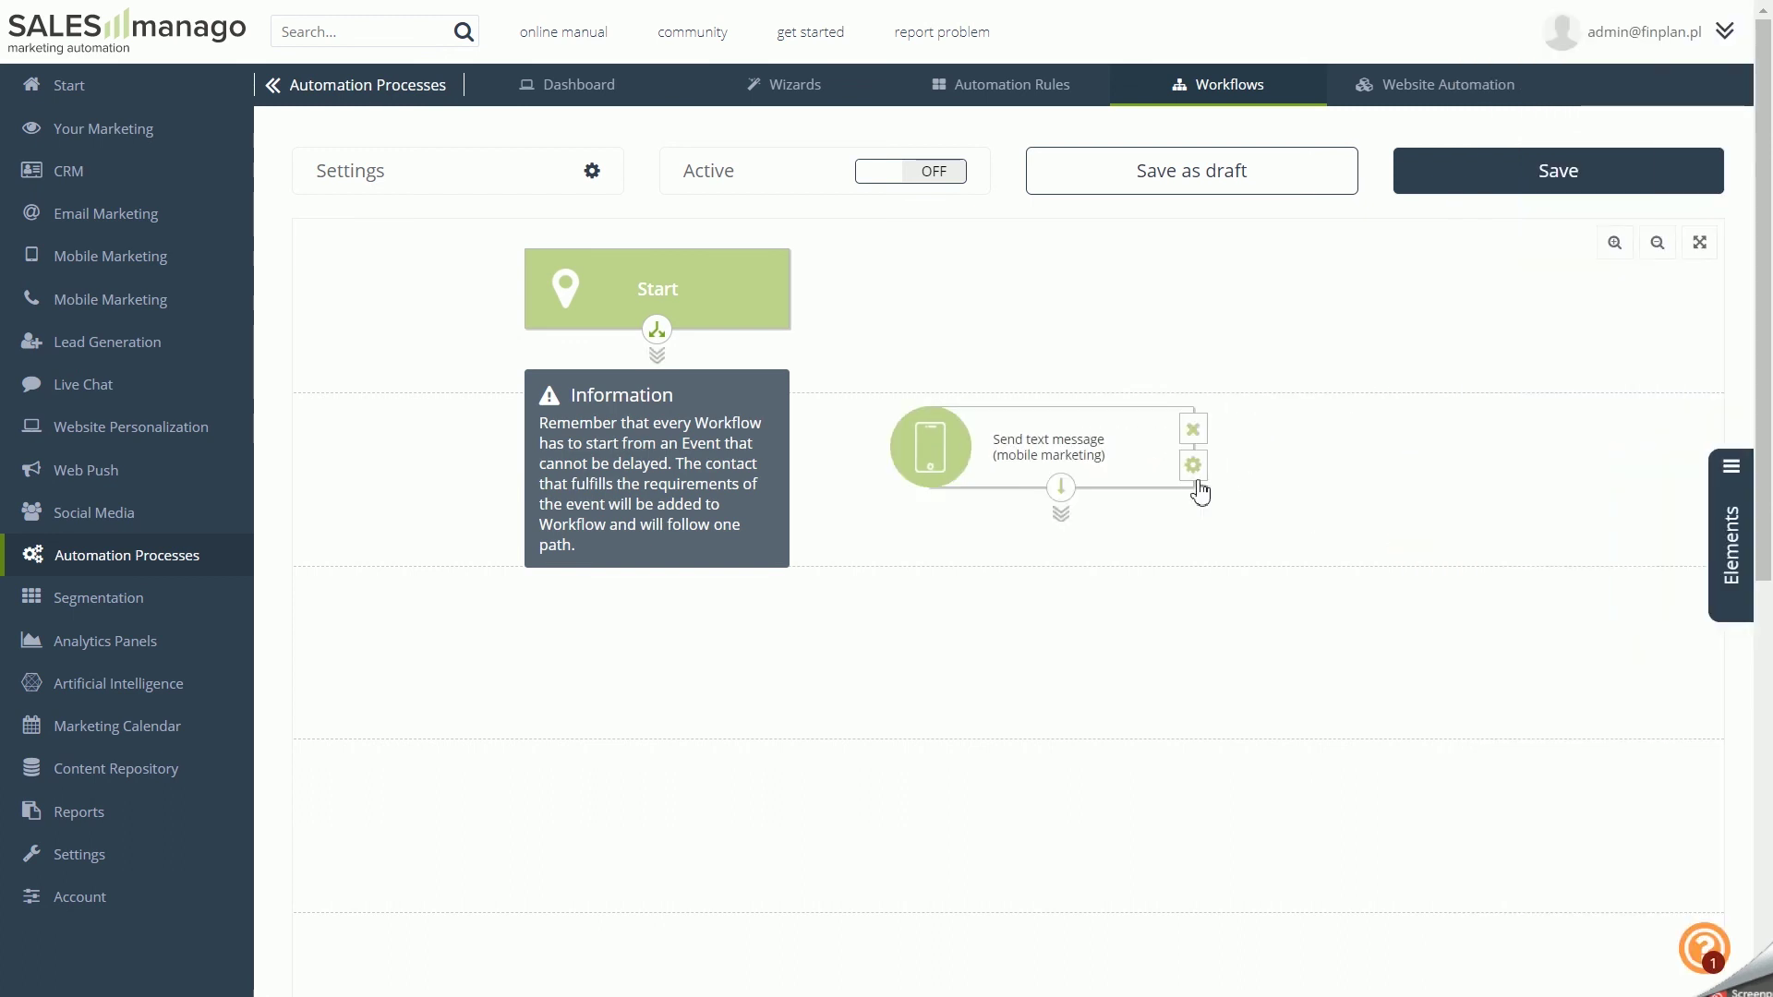
{"action": "left_click", "coordinate": [1193, 466]}
Set the sending channel to WhatsApp using the WHATS_APP integration 1 account.
{"action": "left_click", "coordinate": [707, 587]}
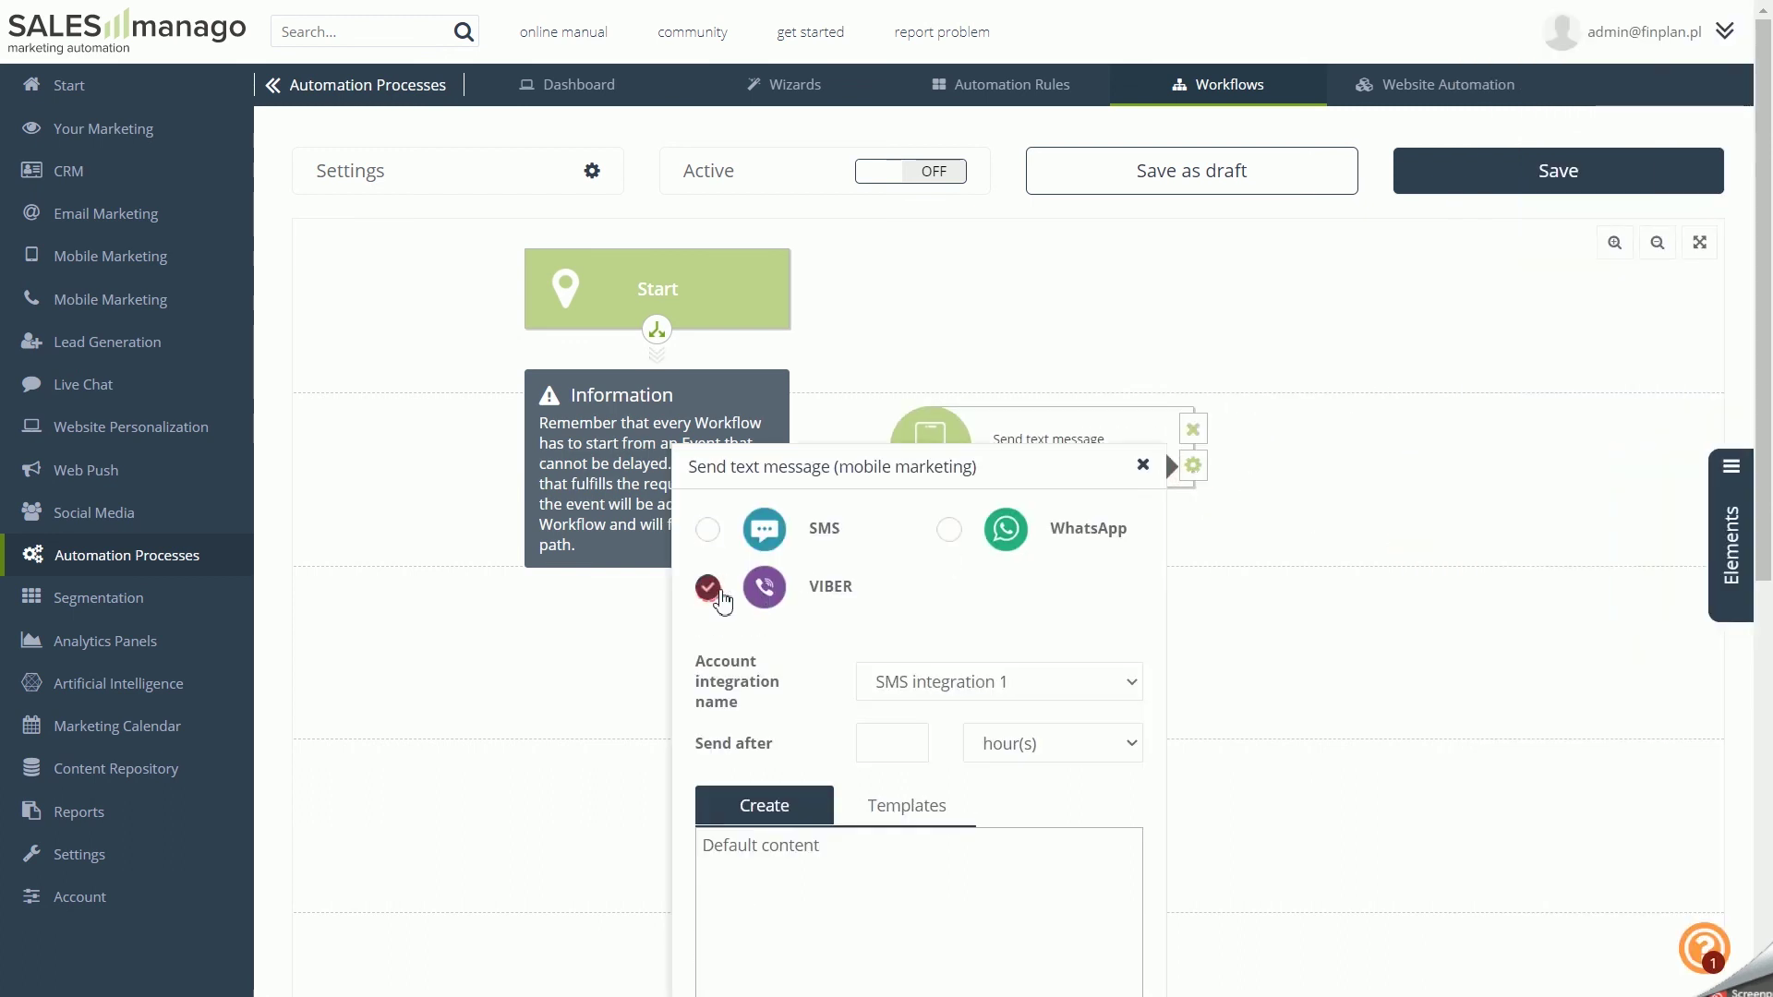
{"action": "left_click", "coordinate": [951, 532]}
{"action": "scroll", "coordinate": [1049, 542], "scroll_direction": "down", "scroll_amount": 3}
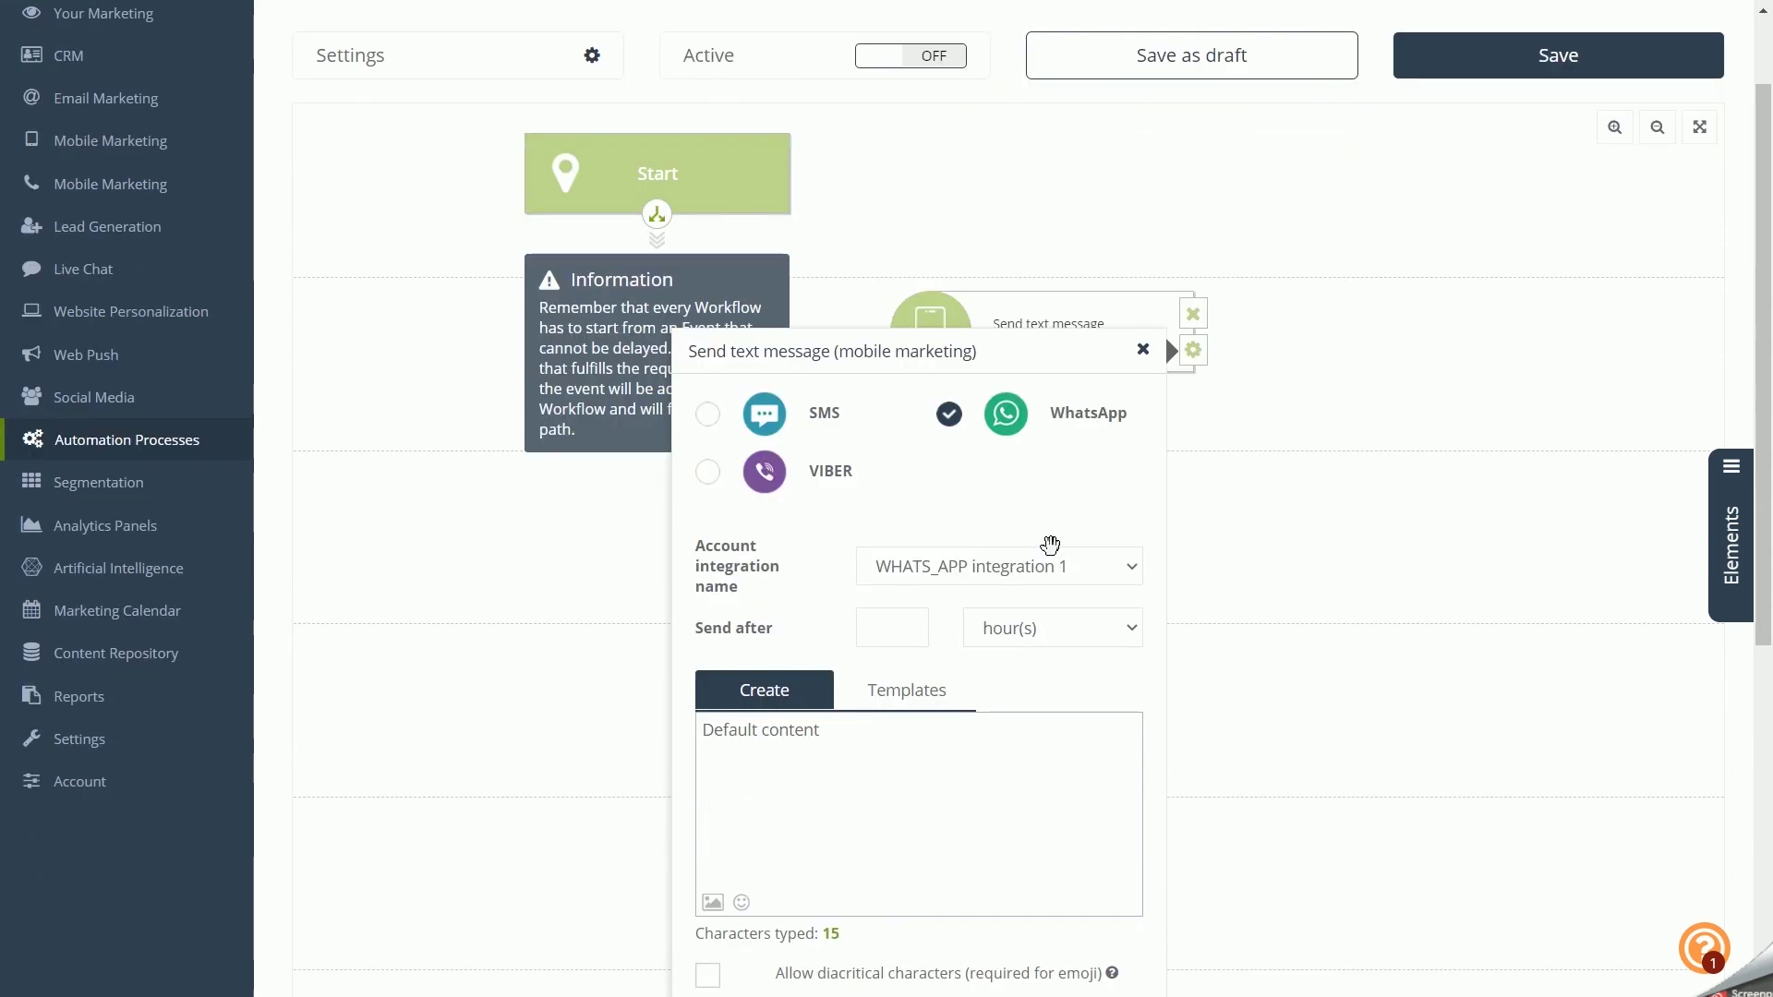
{"action": "scroll", "coordinate": [1072, 400], "scroll_direction": "down", "scroll_amount": 2}
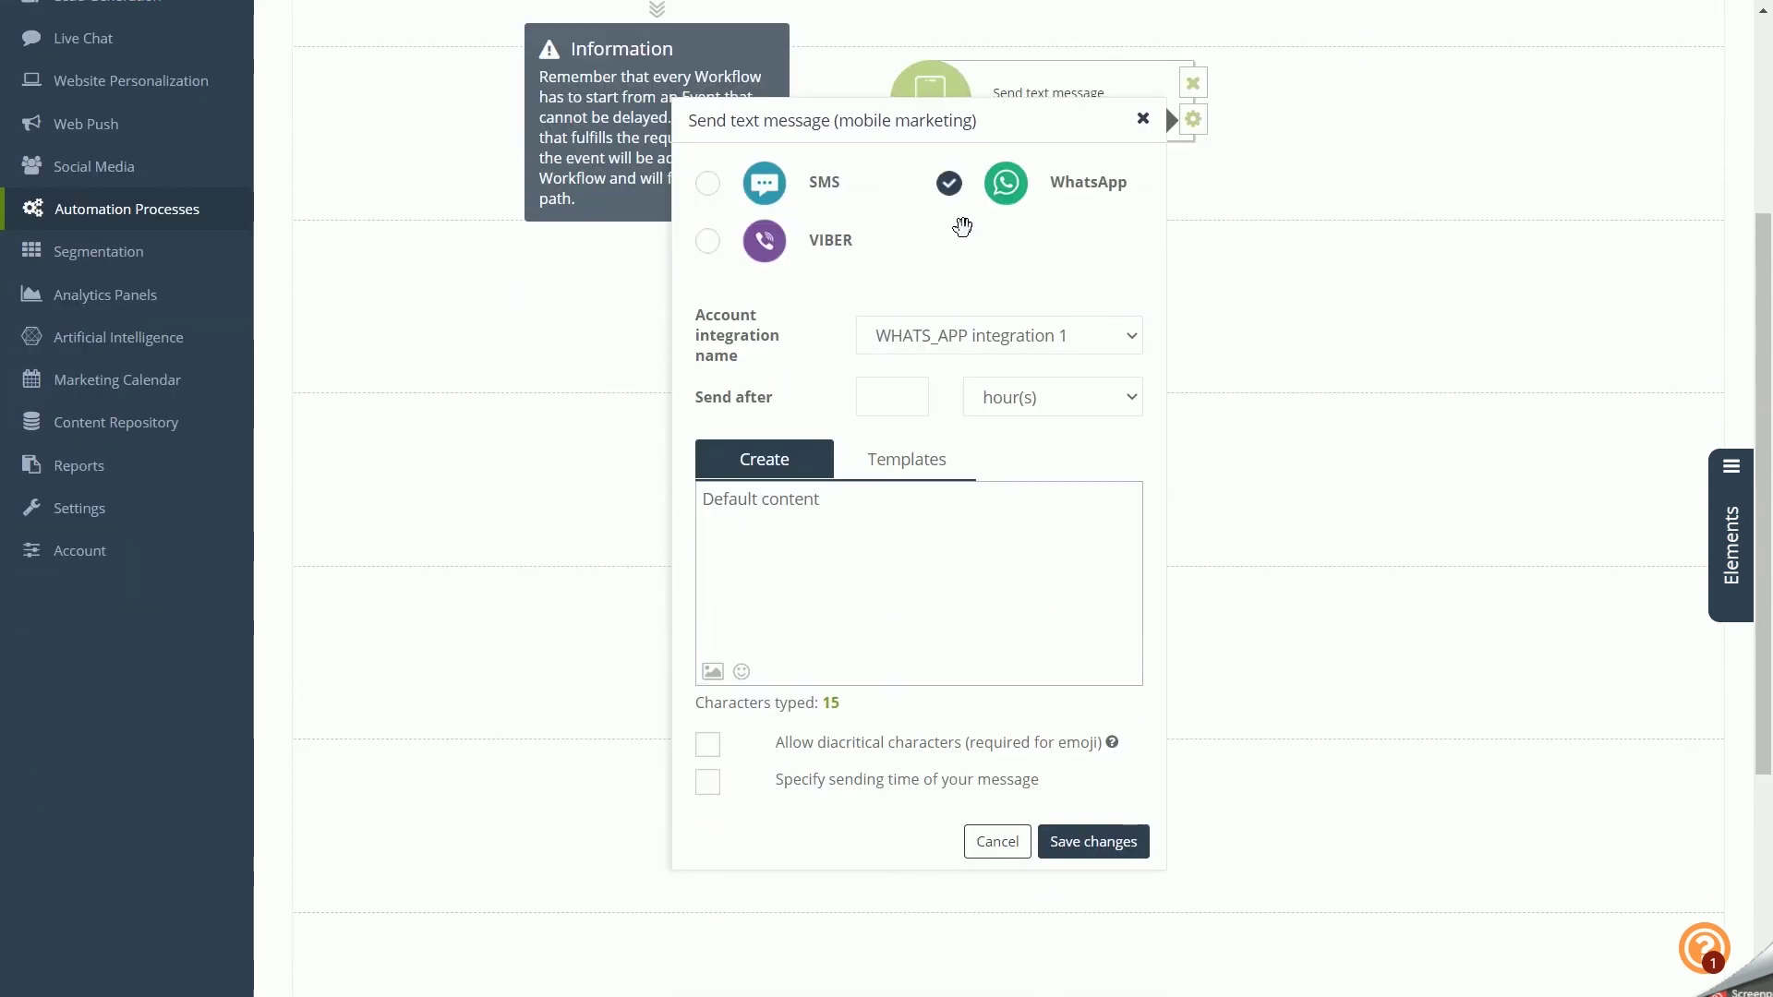
{"action": "left_click", "coordinate": [709, 182]}
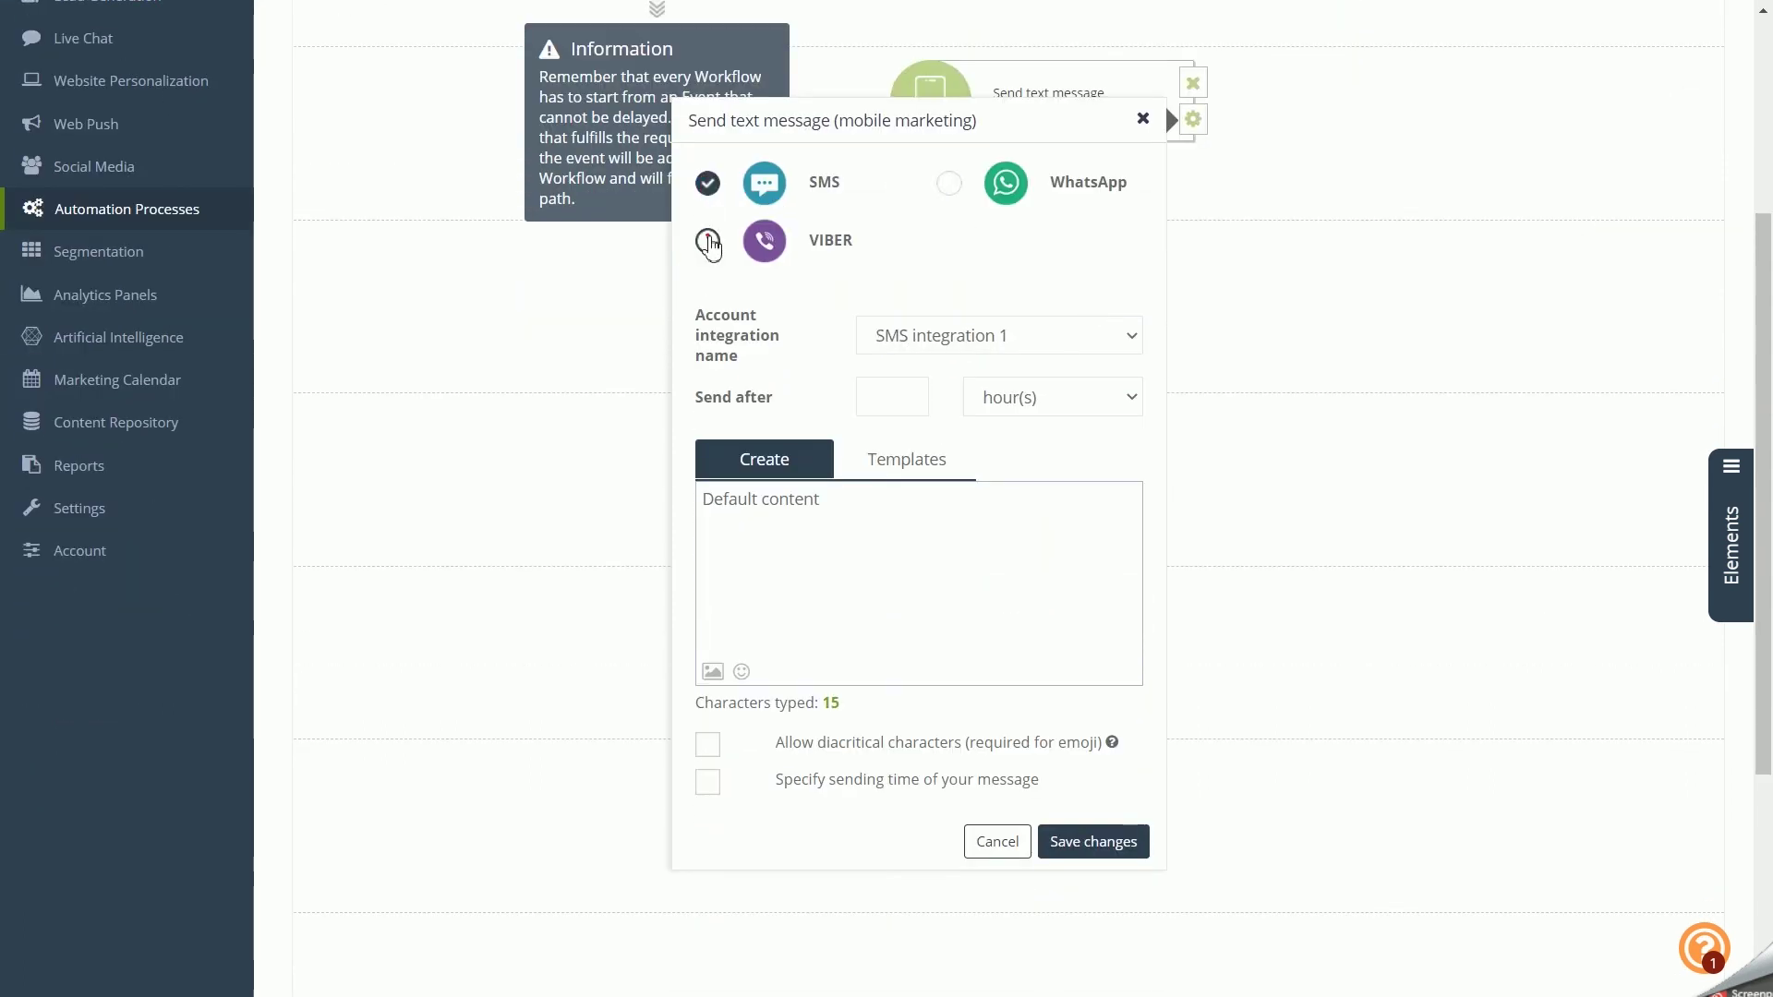
{"action": "left_click", "coordinate": [707, 240]}
{"action": "left_click", "coordinate": [946, 185]}
{"action": "left_click", "coordinate": [1000, 338]}
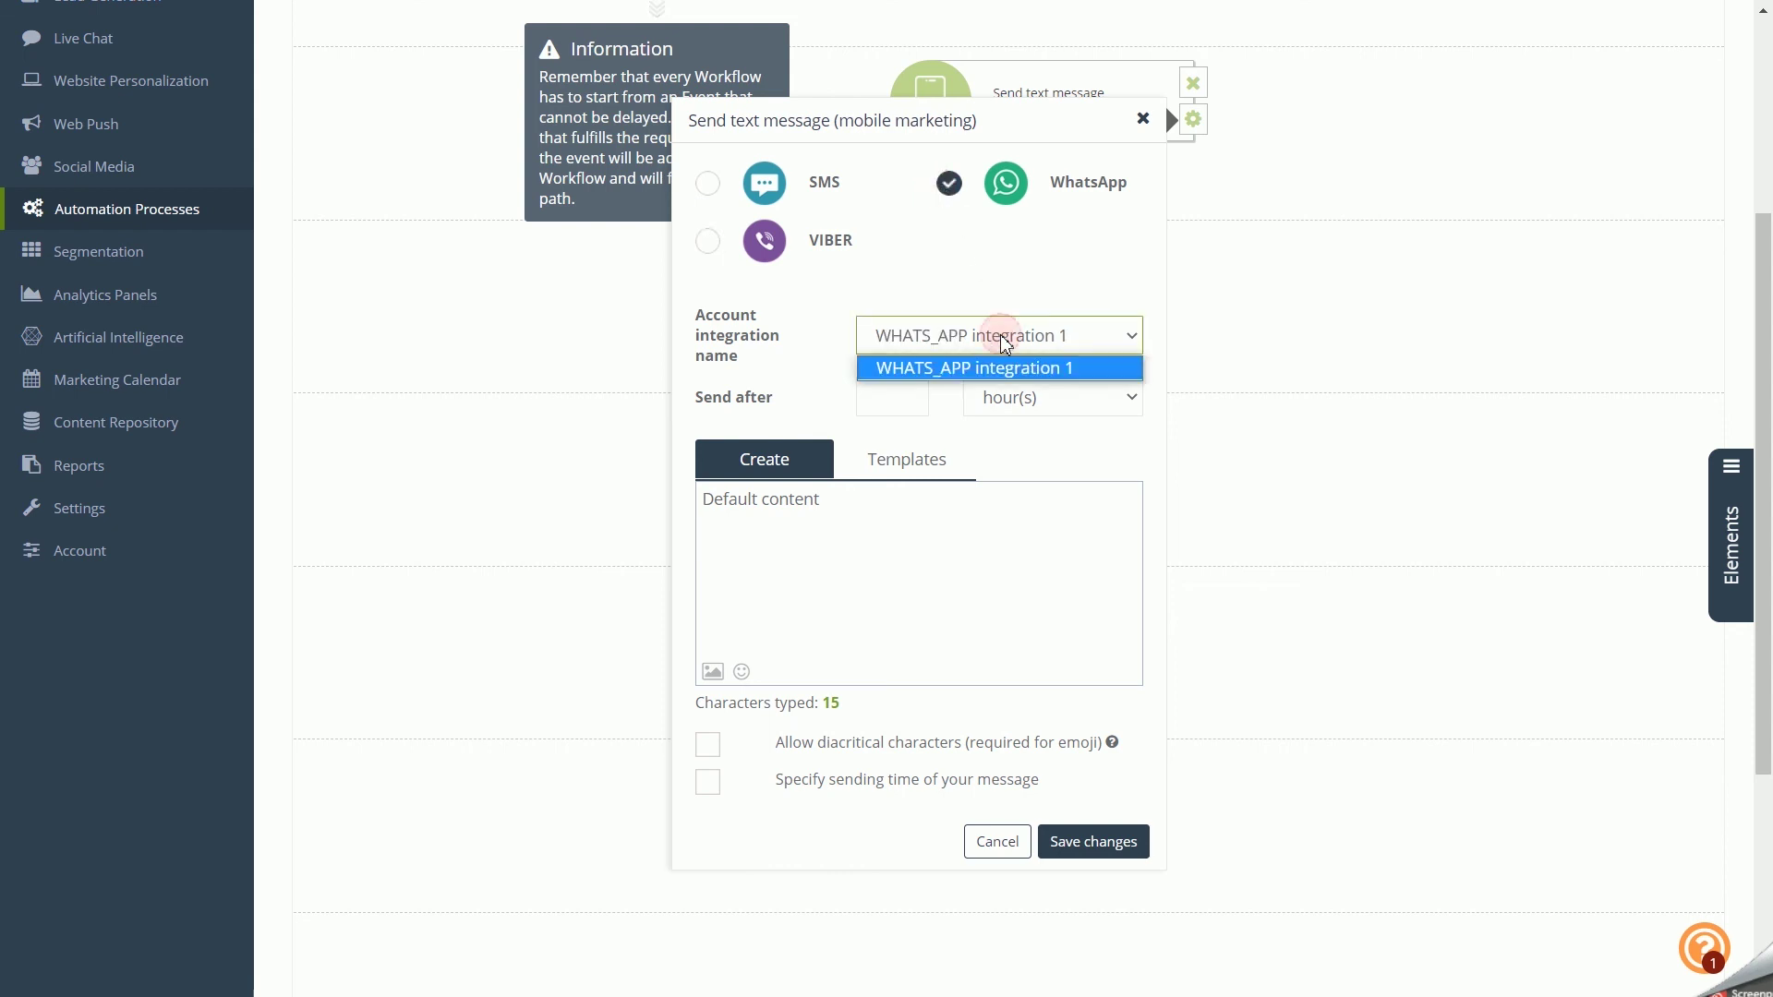
{"action": "left_click", "coordinate": [1004, 339]}
Keep hours as the delay unit, review message templates, and enable a specific sending time window.
{"action": "left_click", "coordinate": [1027, 402]}
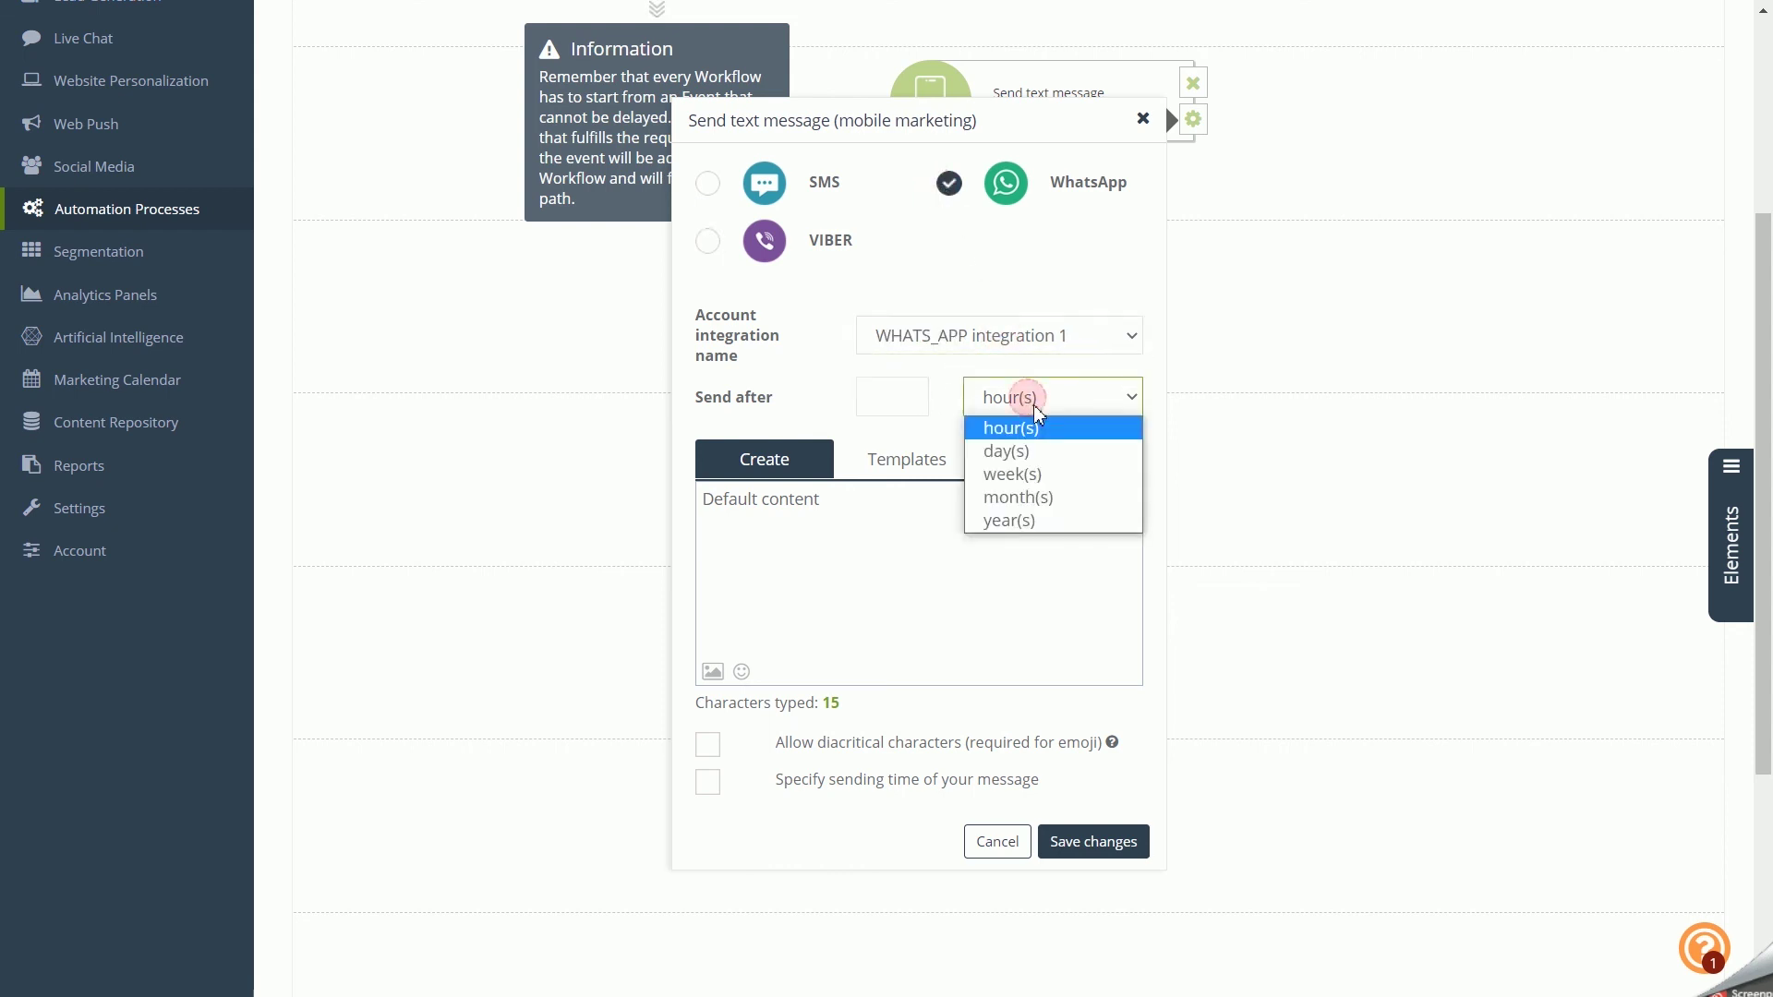
{"action": "left_click", "coordinate": [1038, 412]}
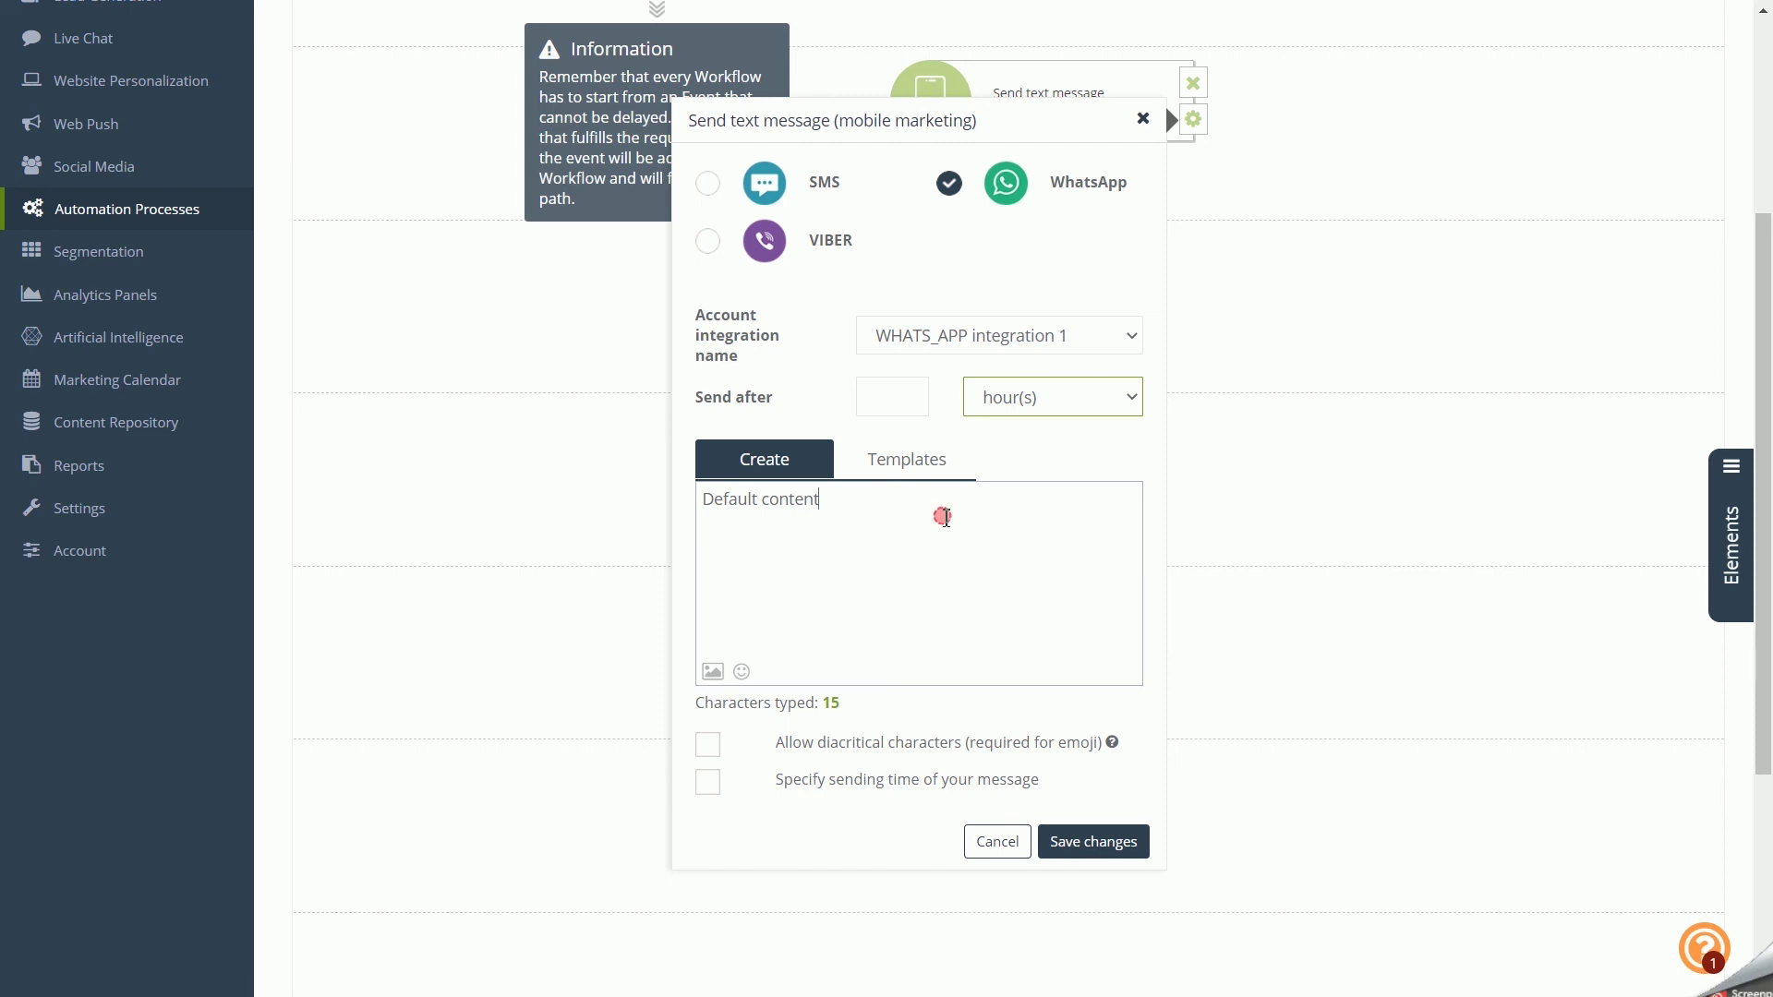
{"action": "left_click_drag", "start_coordinate": [943, 517], "coordinate": [696, 518]}
{"action": "left_click", "coordinate": [913, 464]}
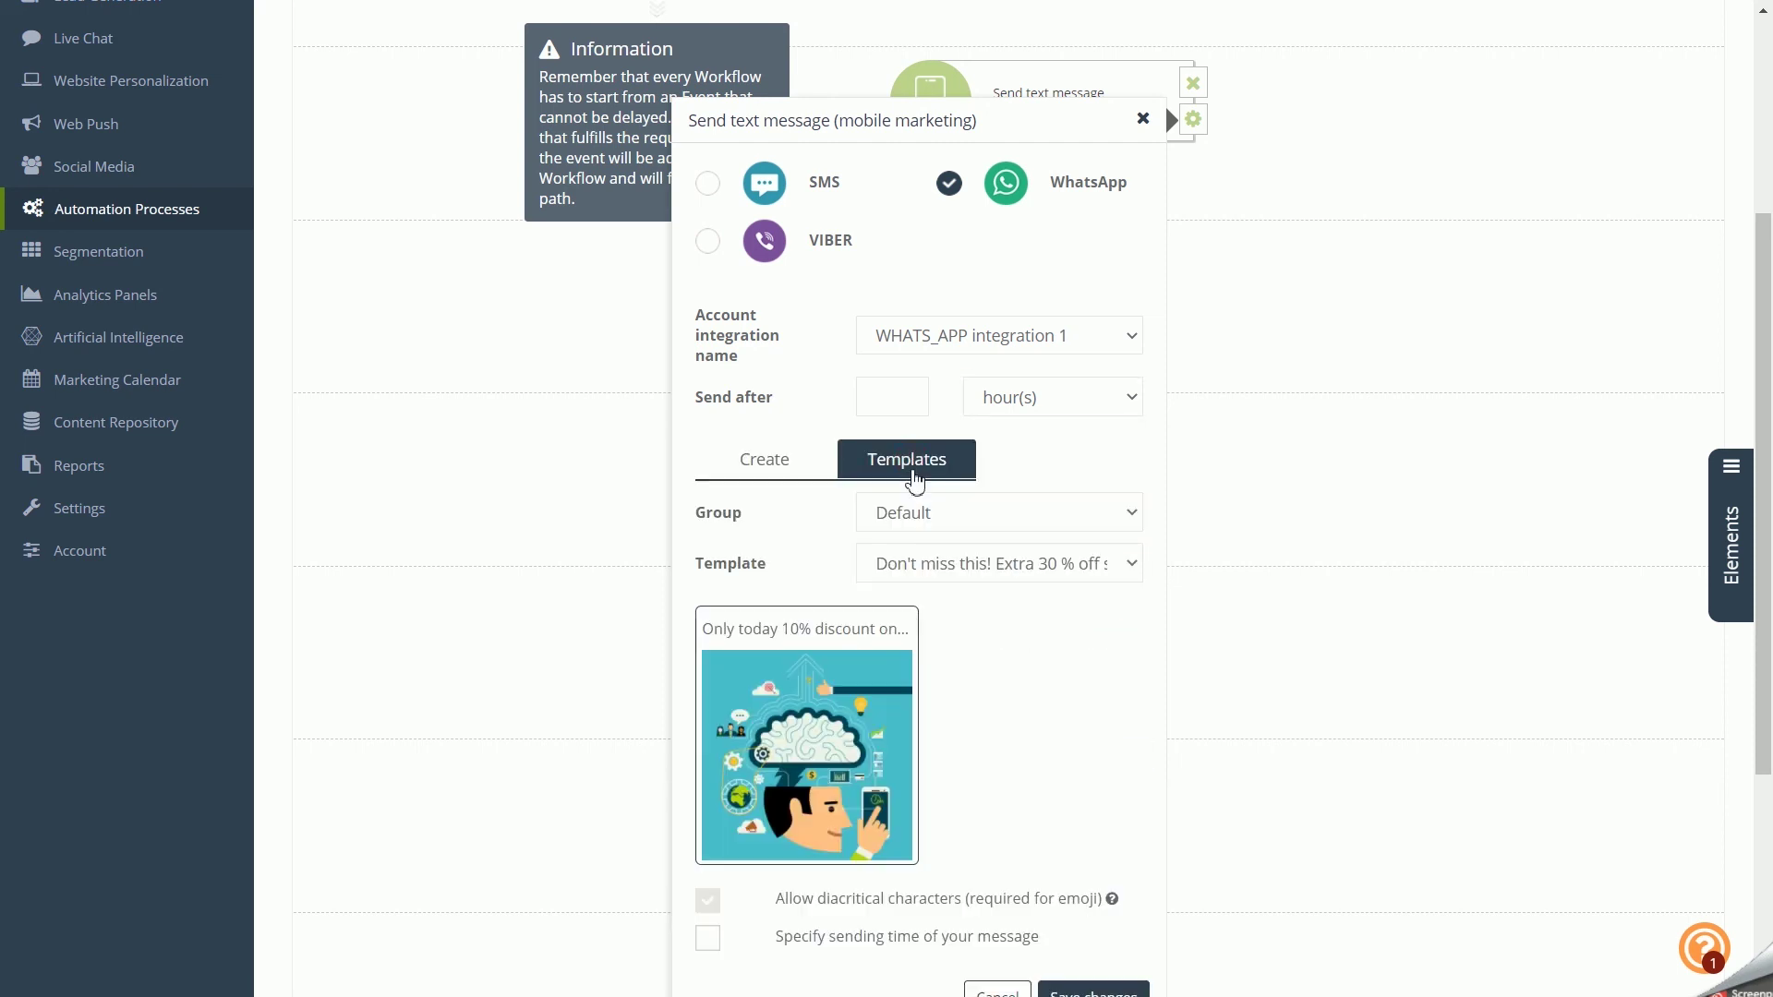
{"action": "scroll", "coordinate": [914, 478], "scroll_direction": "down", "scroll_amount": 2}
{"action": "left_click", "coordinate": [785, 459]}
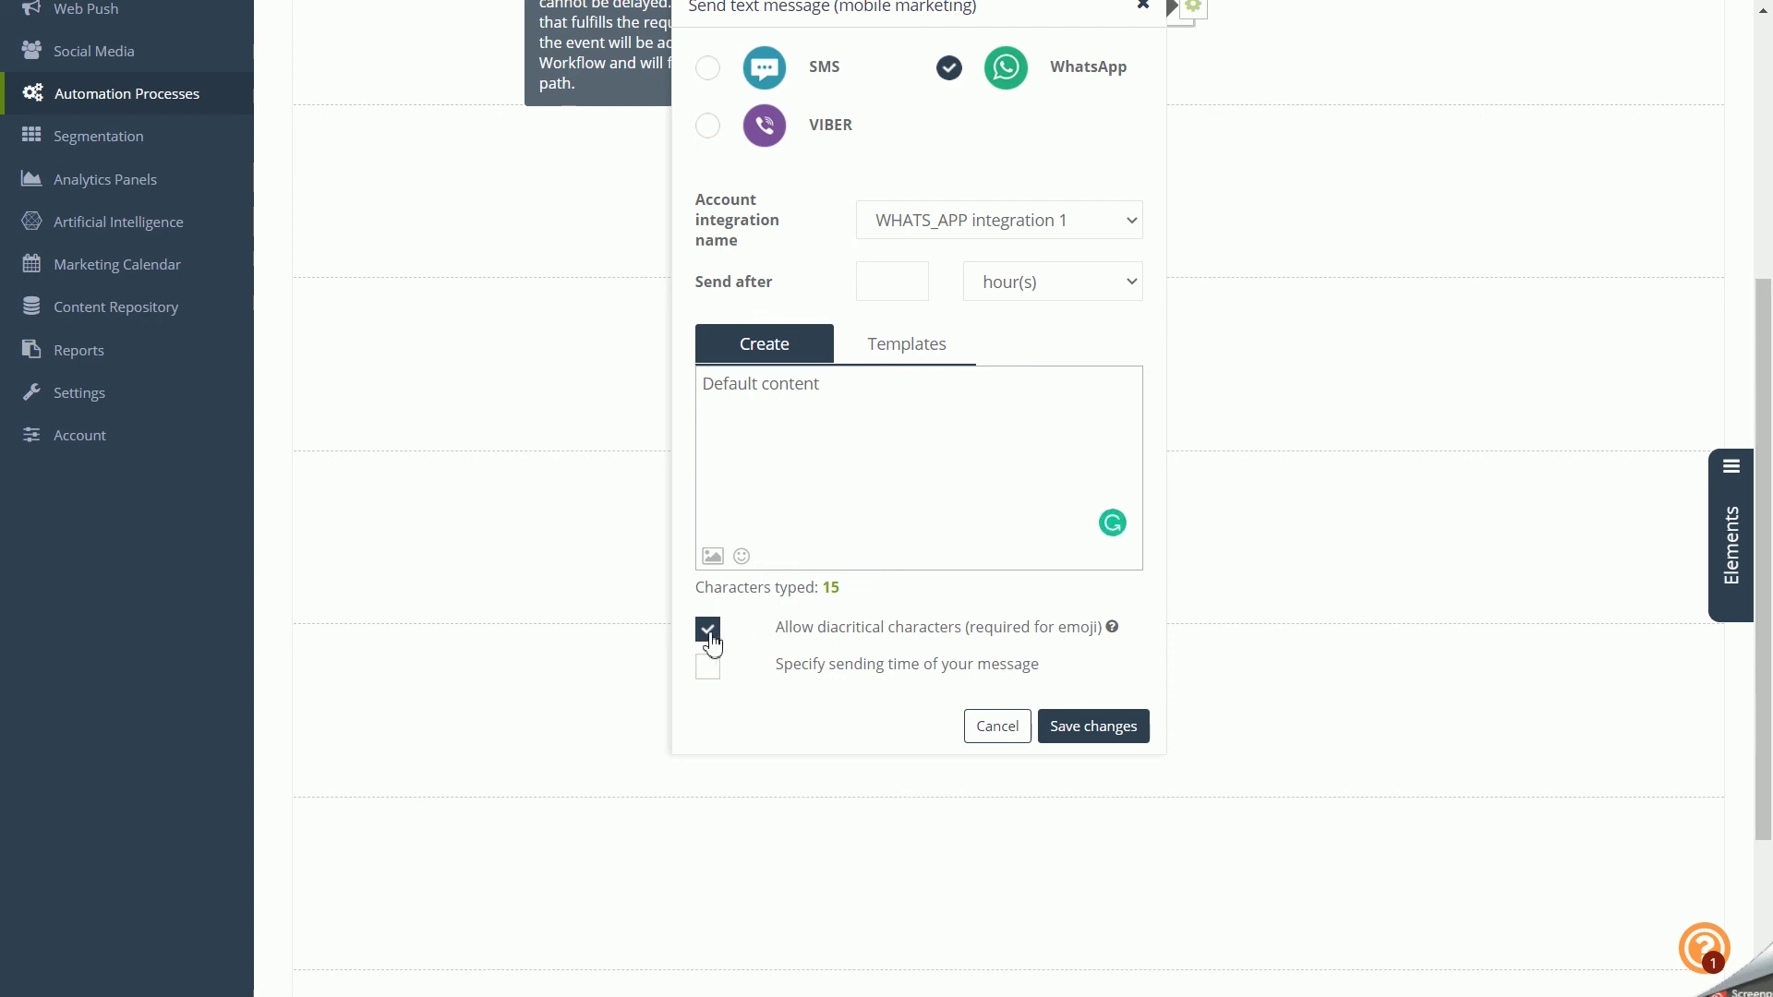
{"action": "left_click", "coordinate": [708, 667]}
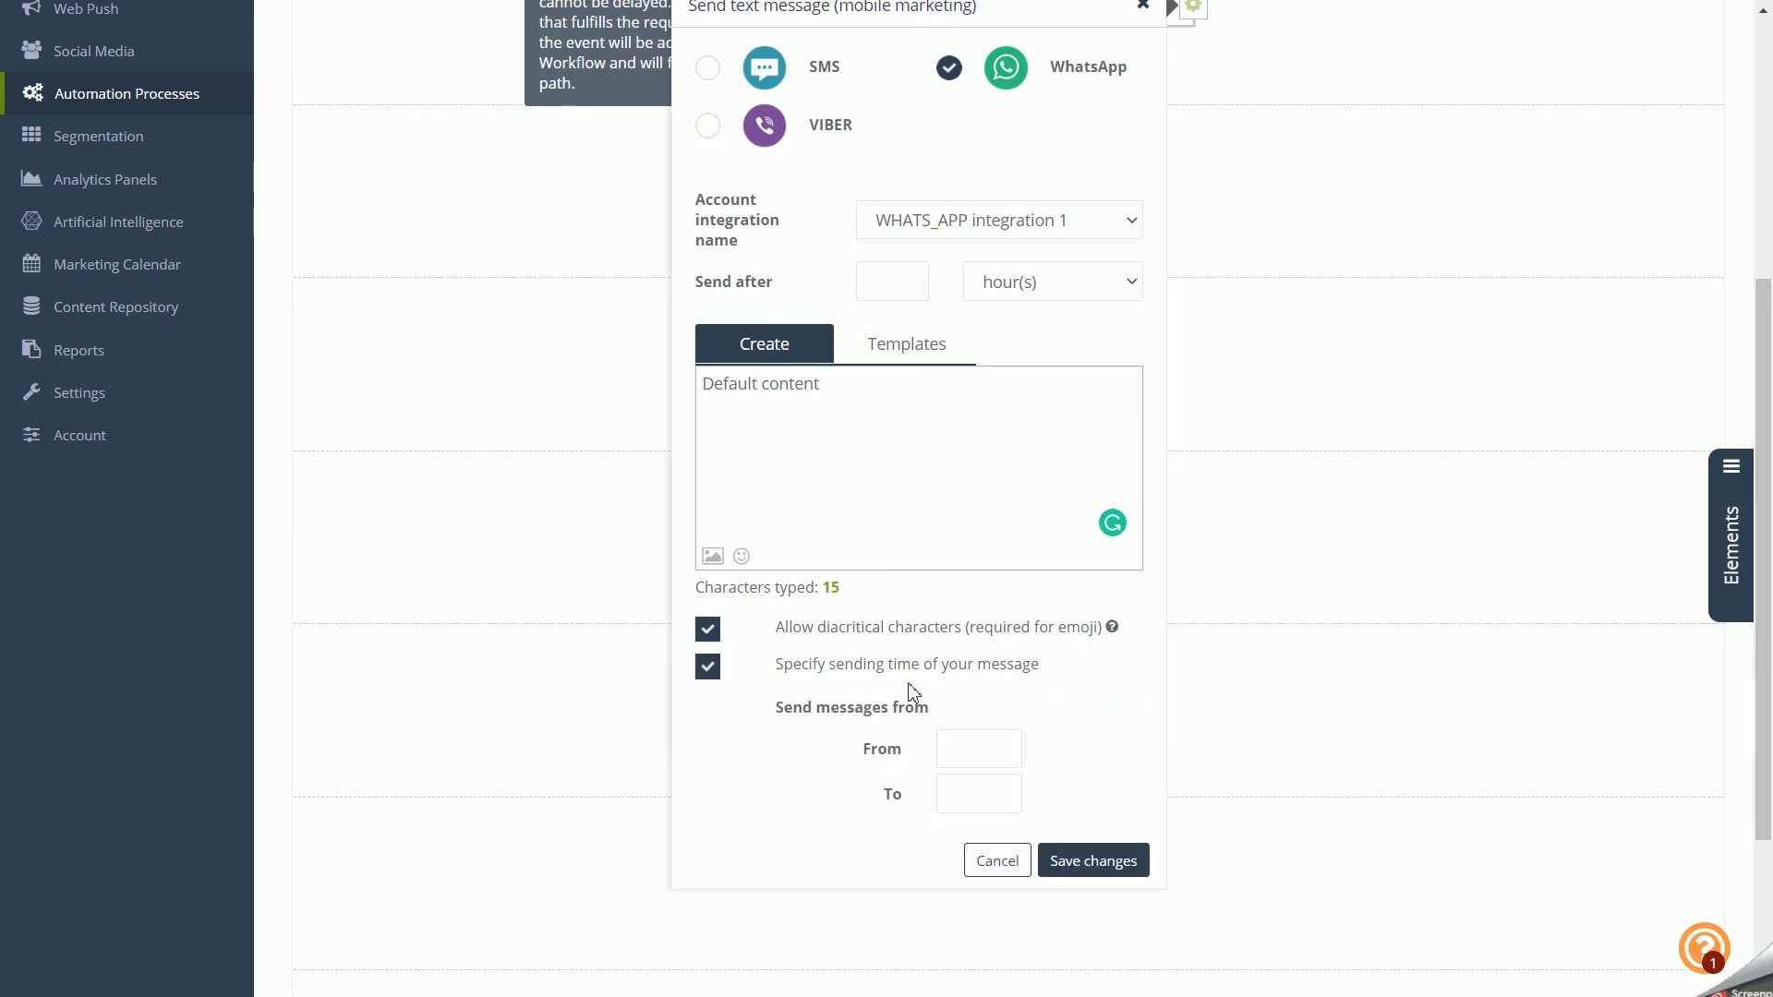